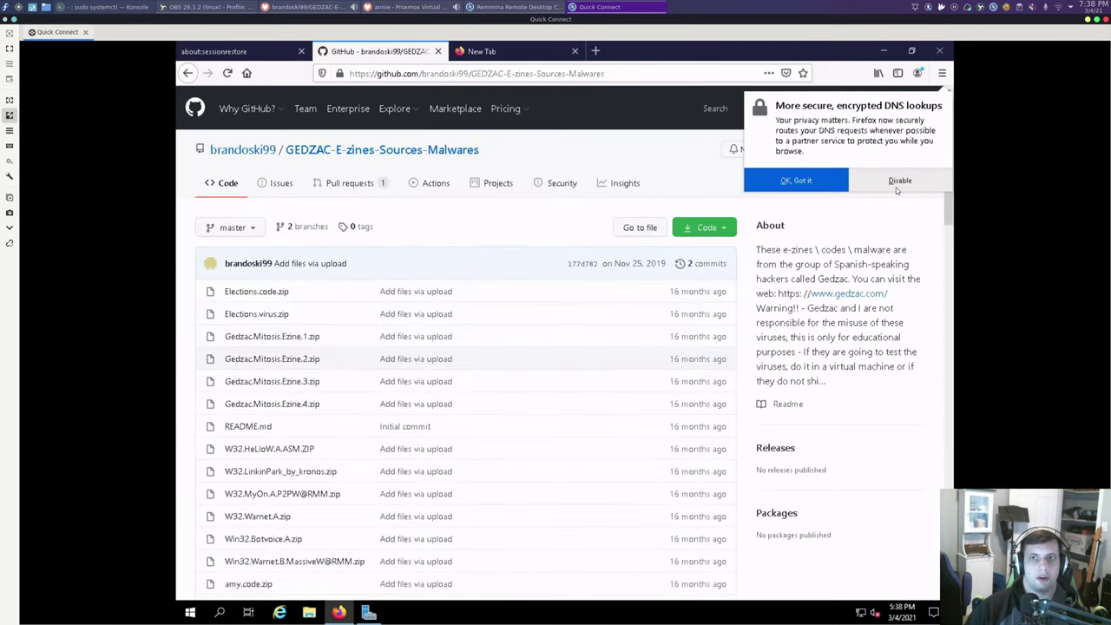
- Dismiss the encrypted DNS lookups notice in the browser
left_click(601, 310)
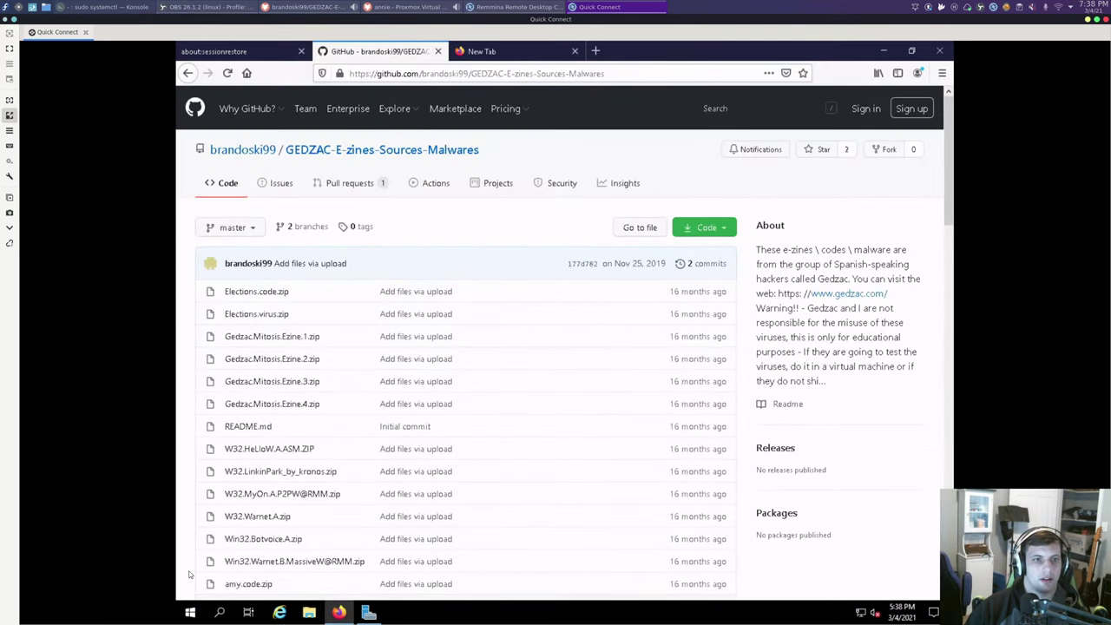
key("super")
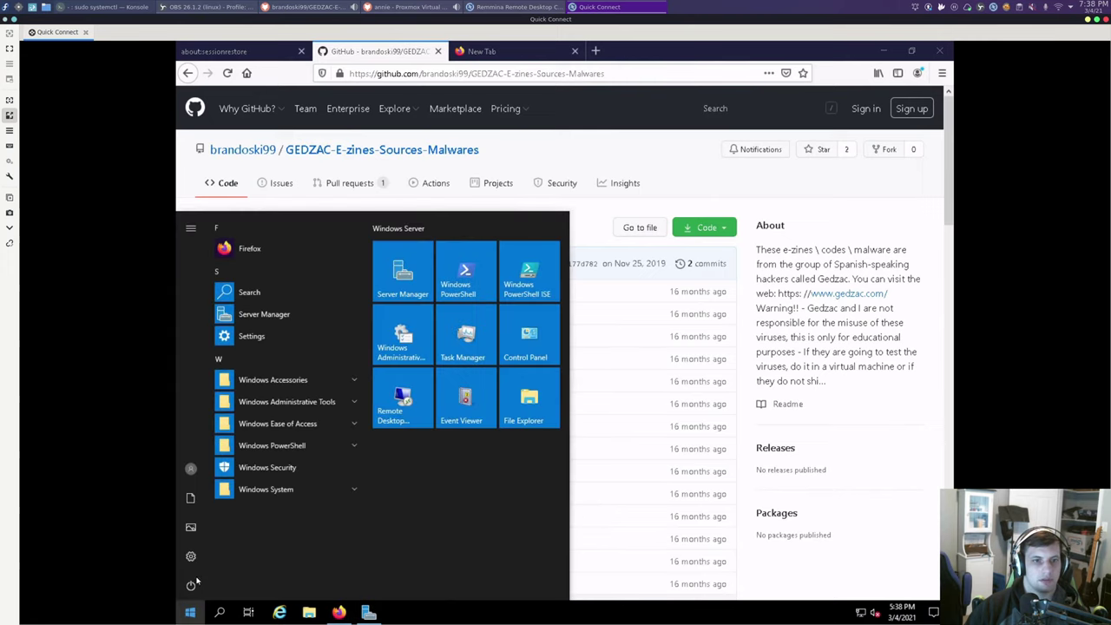
mouse_move(373, 614)
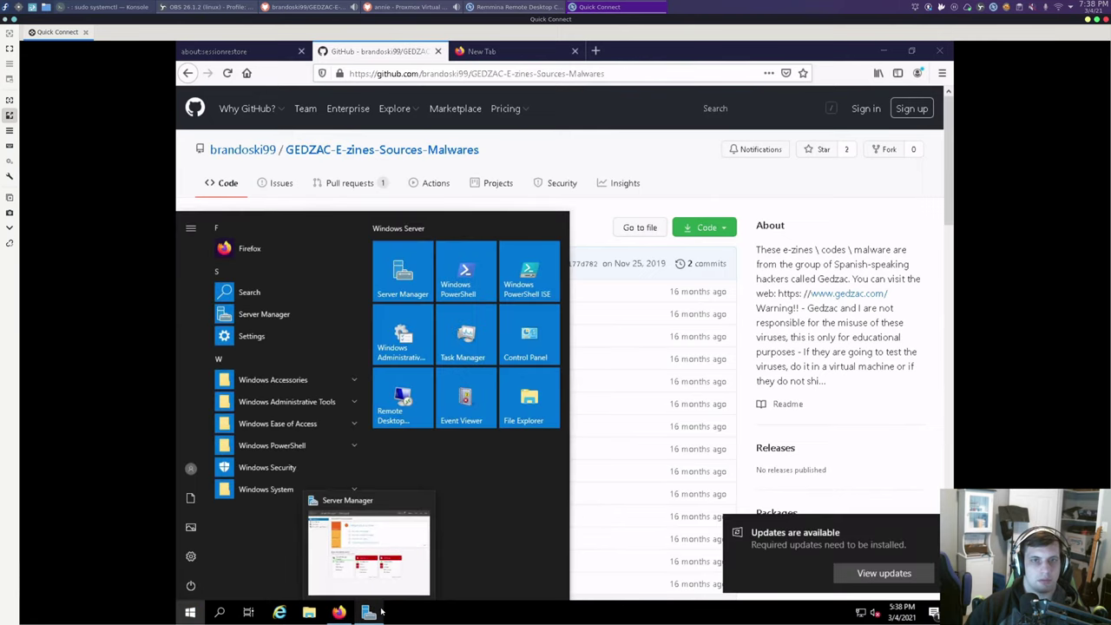
left_click(378, 424)
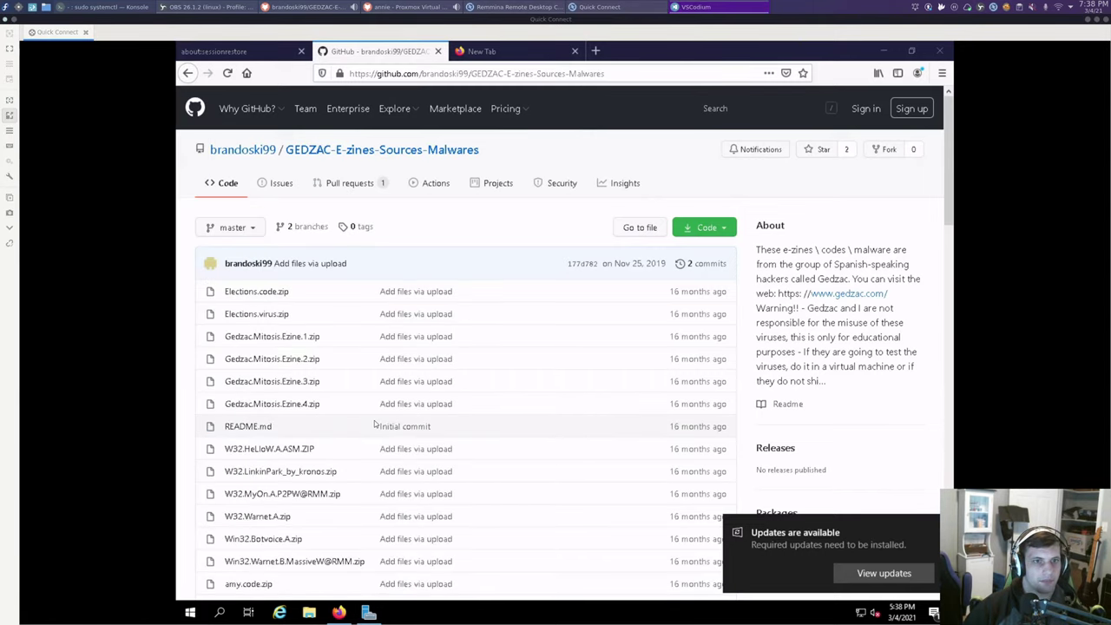
- Open the Windows Update page in Windows Settings to check the update status
left_click(190, 612)
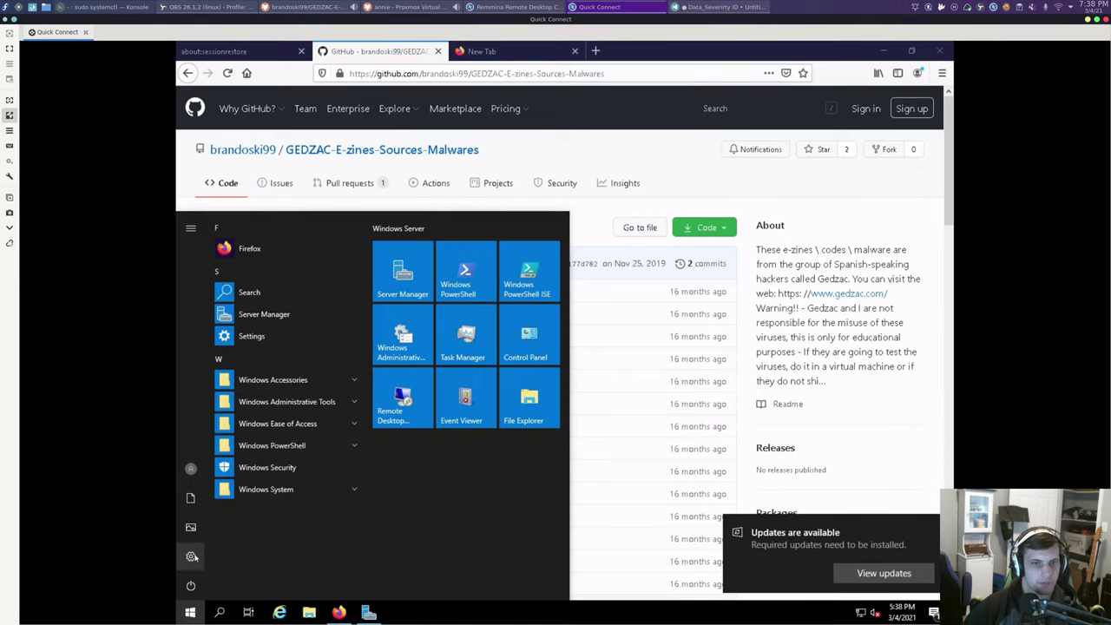
left_click(192, 556)
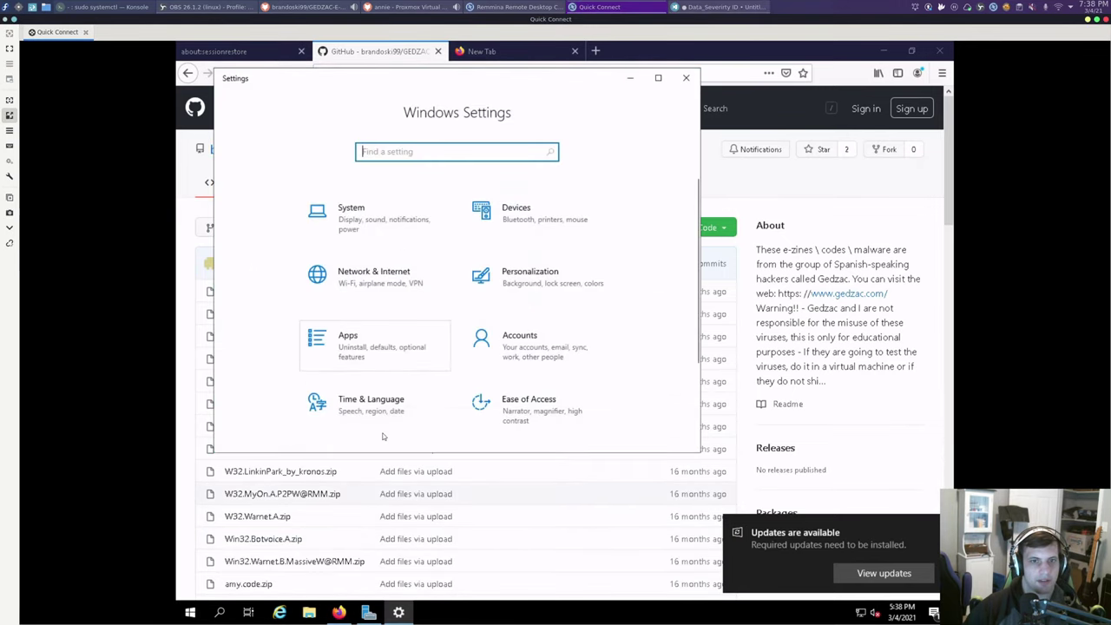
scroll(556, 369, "down", 3)
left_click(549, 371)
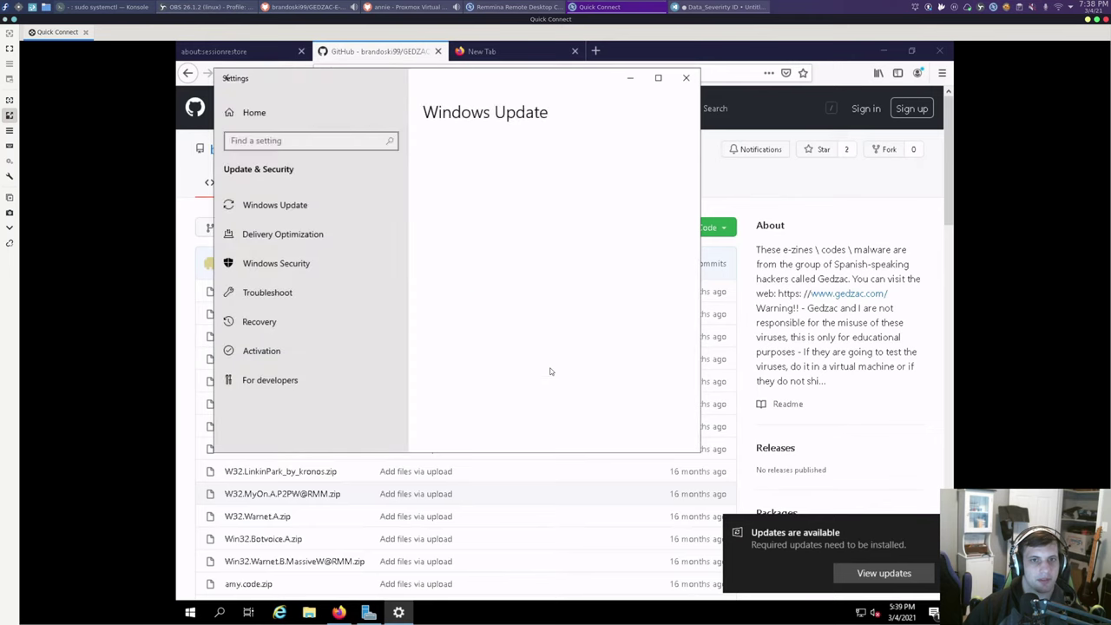
left_click(464, 286)
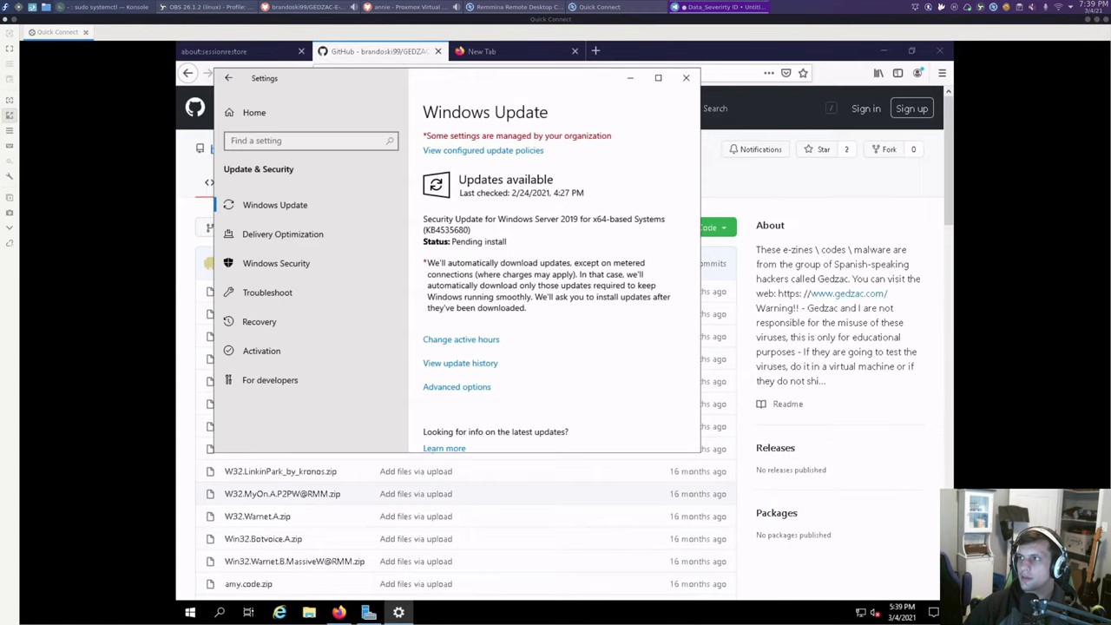
- Switch to File Explorer and open the telegraf folder under Program Files on Local Disk (C:)
left_click(191, 612)
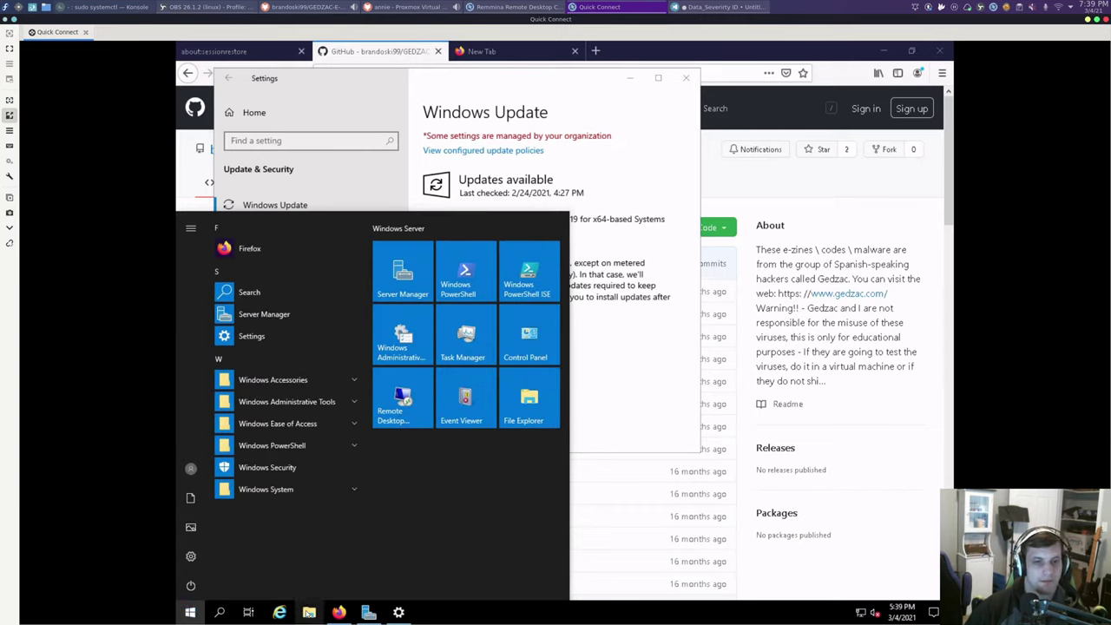
left_click(309, 612)
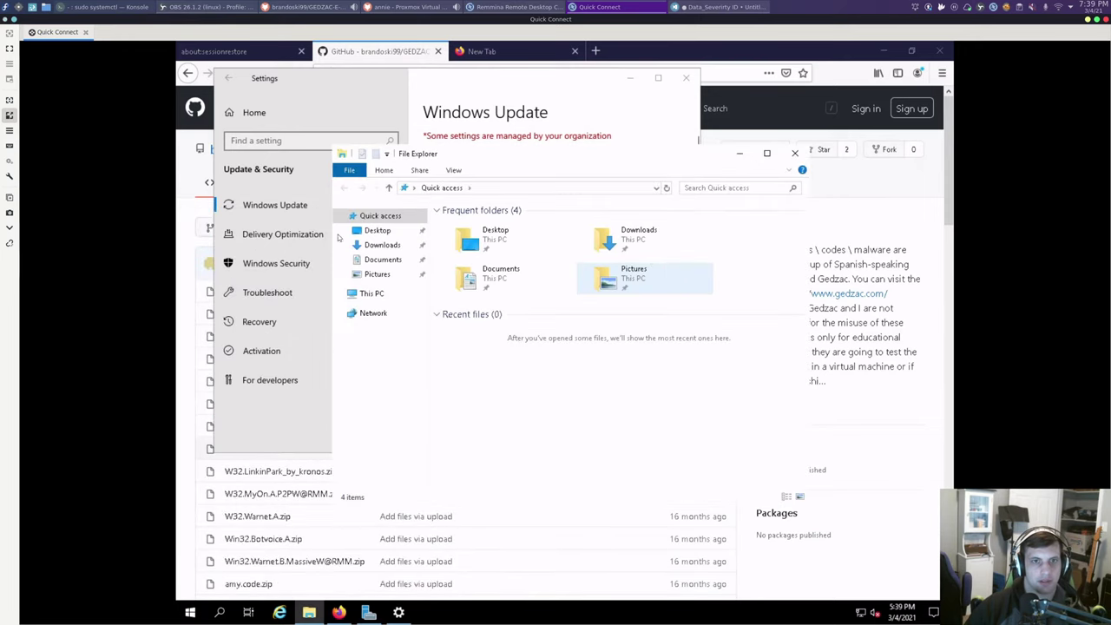
left_click(381, 295)
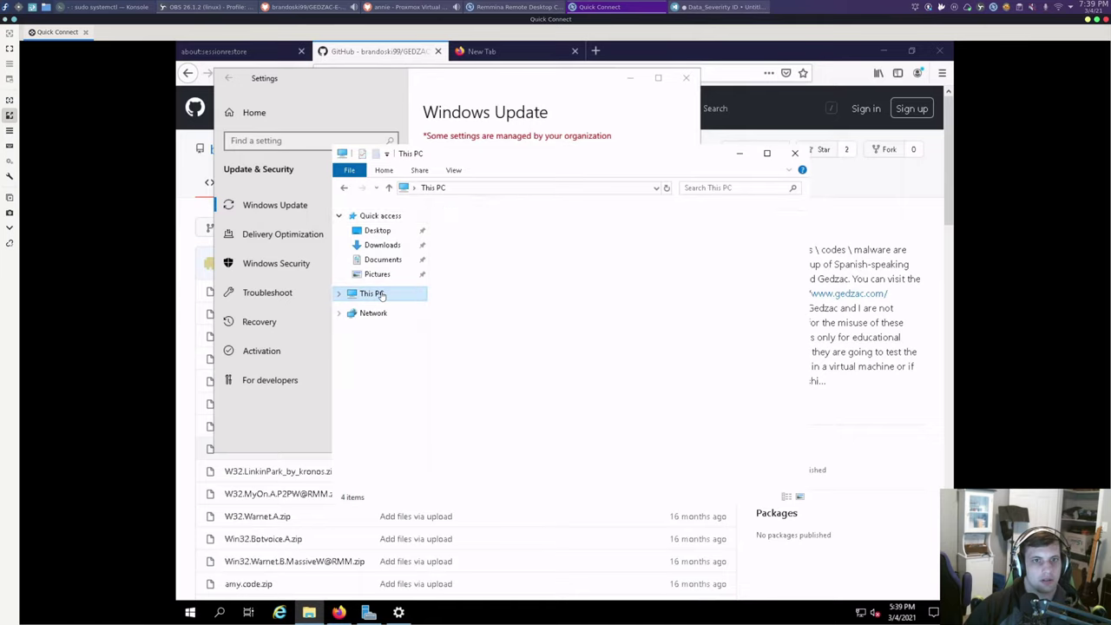
left_click(512, 398)
double_click(512, 399)
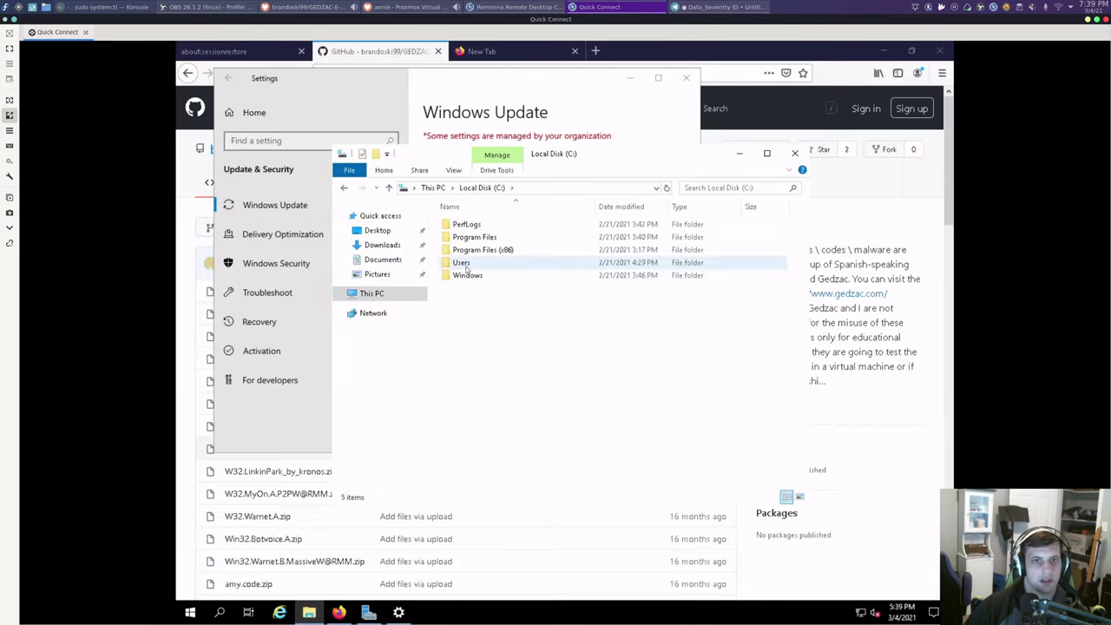
double_click(474, 237)
left_click(465, 275)
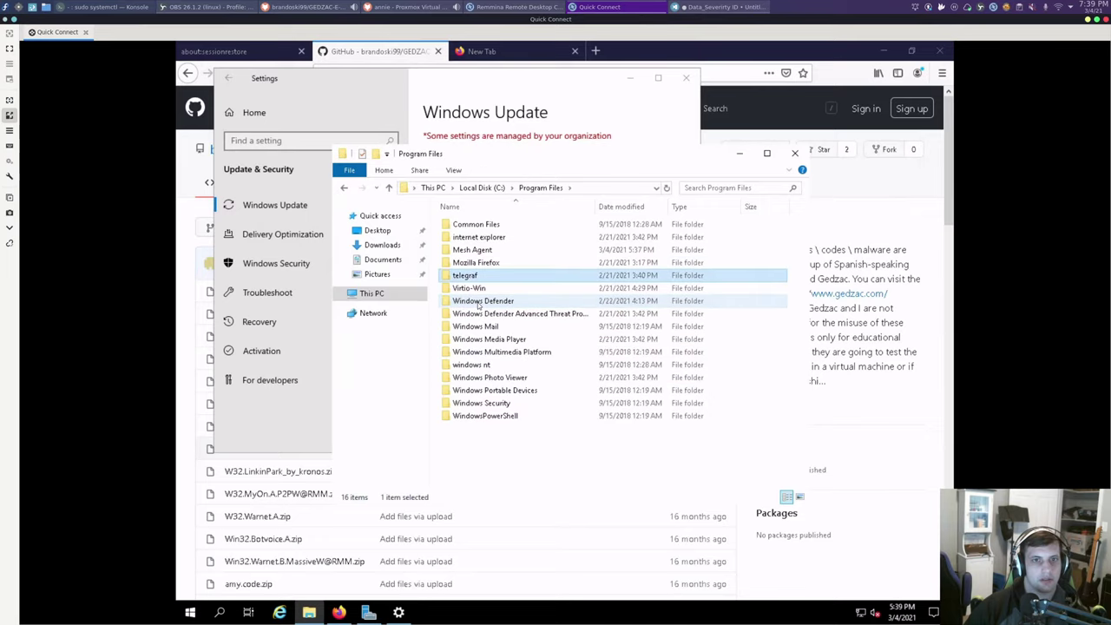
double_click(466, 276)
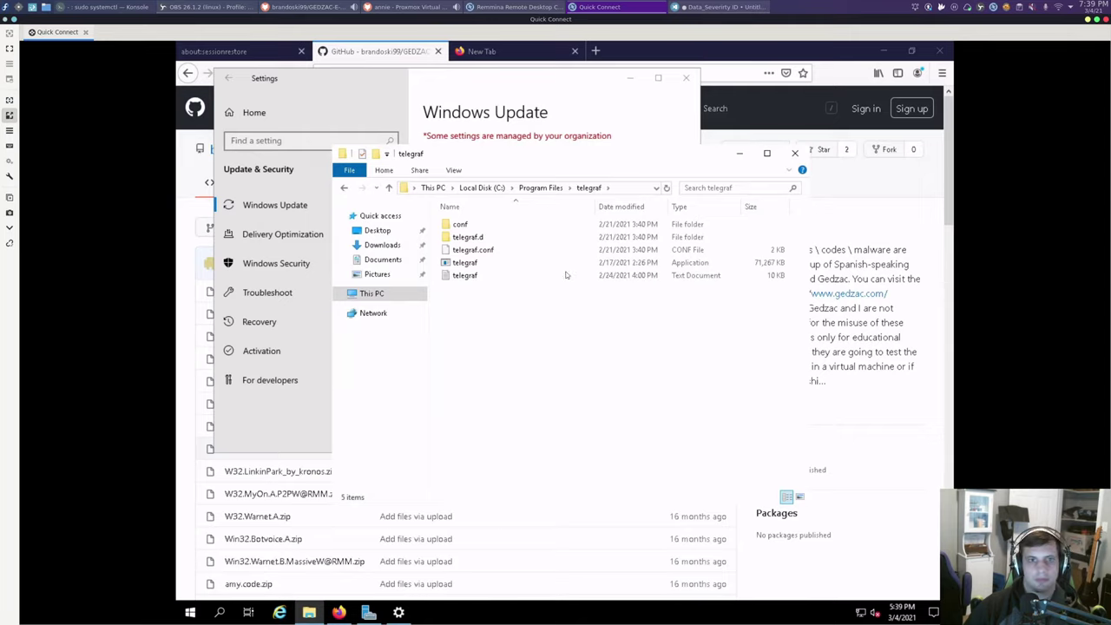
- Check the contents of the telegraf.d subfolder and return to the telegraf folder
double_click(477, 252)
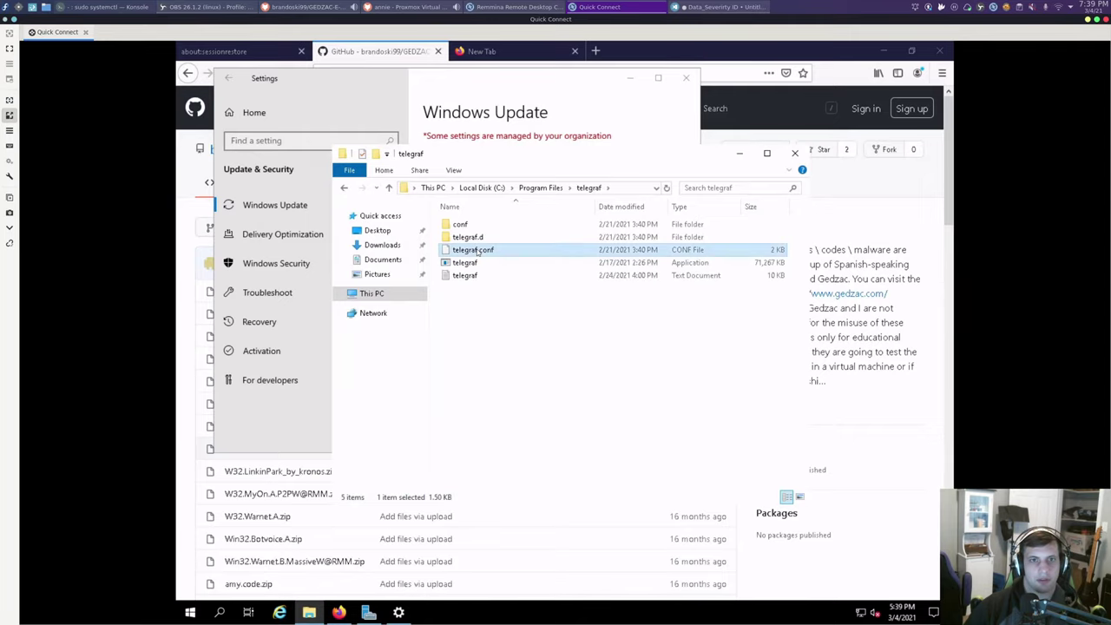
left_click(614, 311)
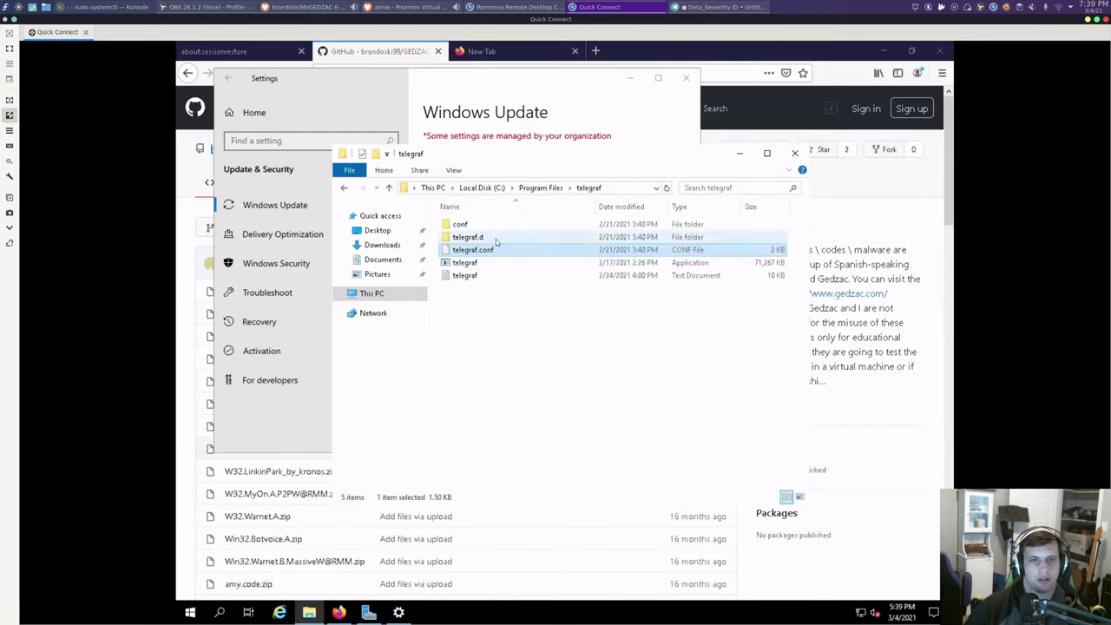
double_click(495, 239)
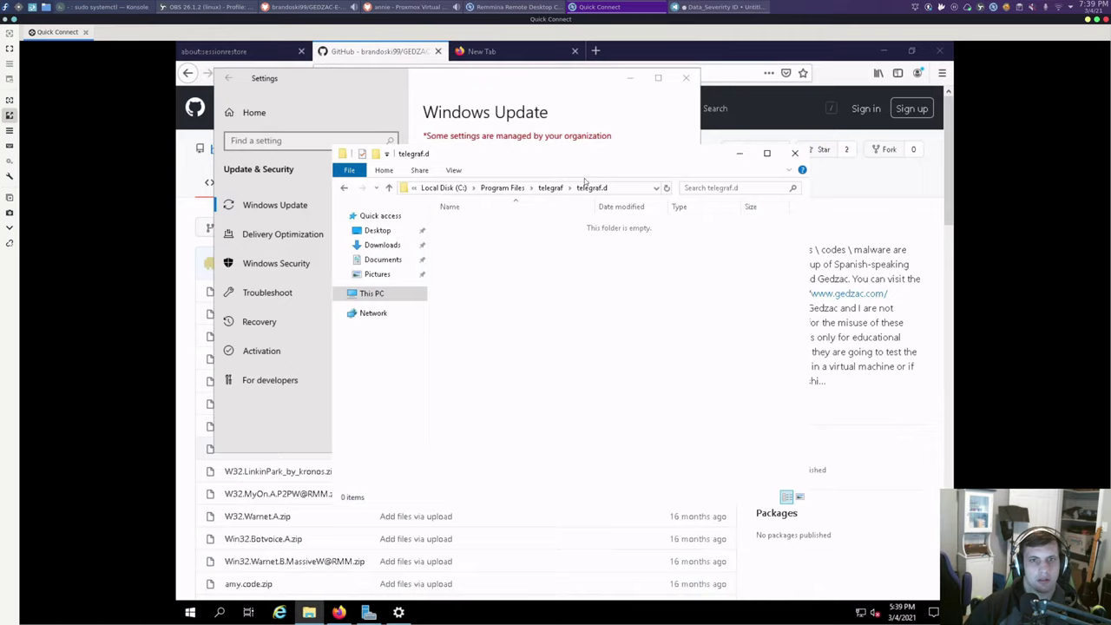
left_click(551, 188)
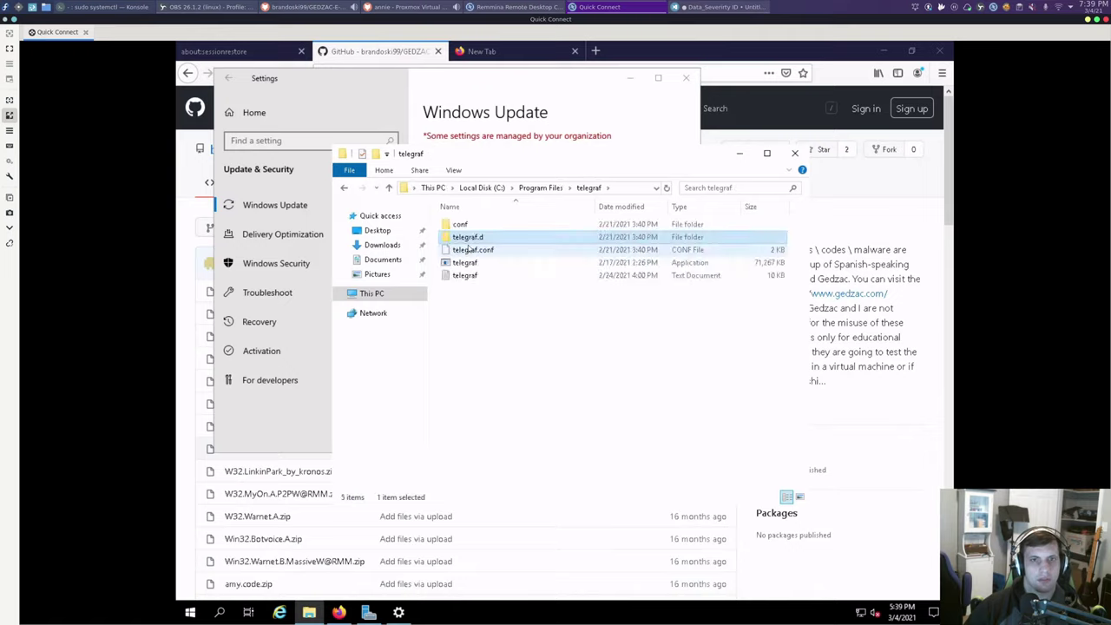
- Open telegraf.conf in Notepad and go to the inputs.win_eventlog section at the end of the file
double_click(469, 249)
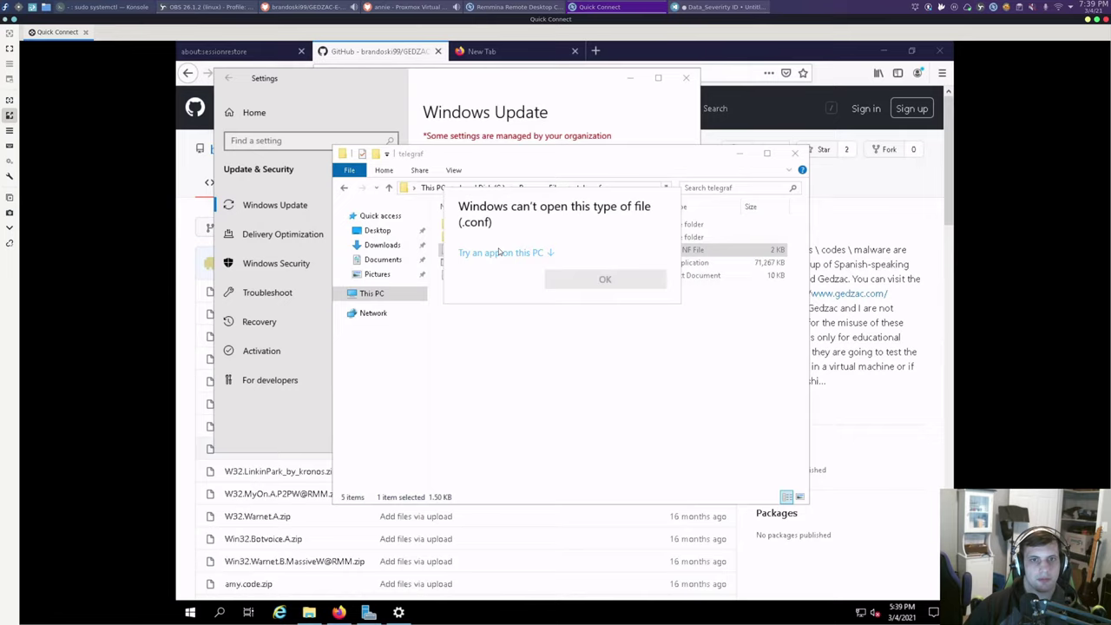
left_click(499, 252)
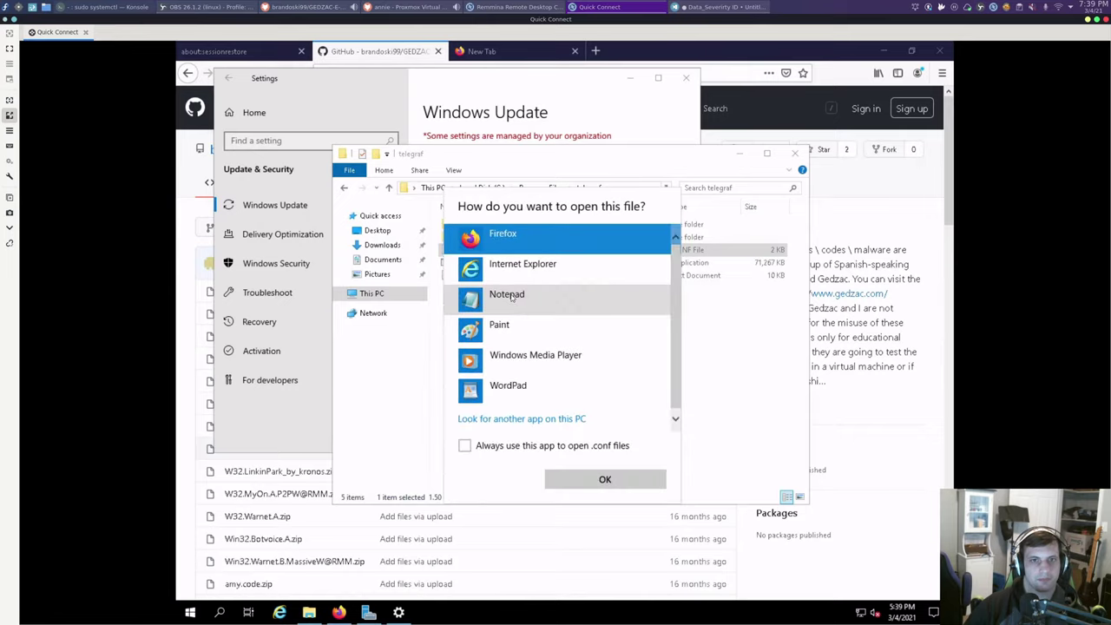
left_click(512, 297)
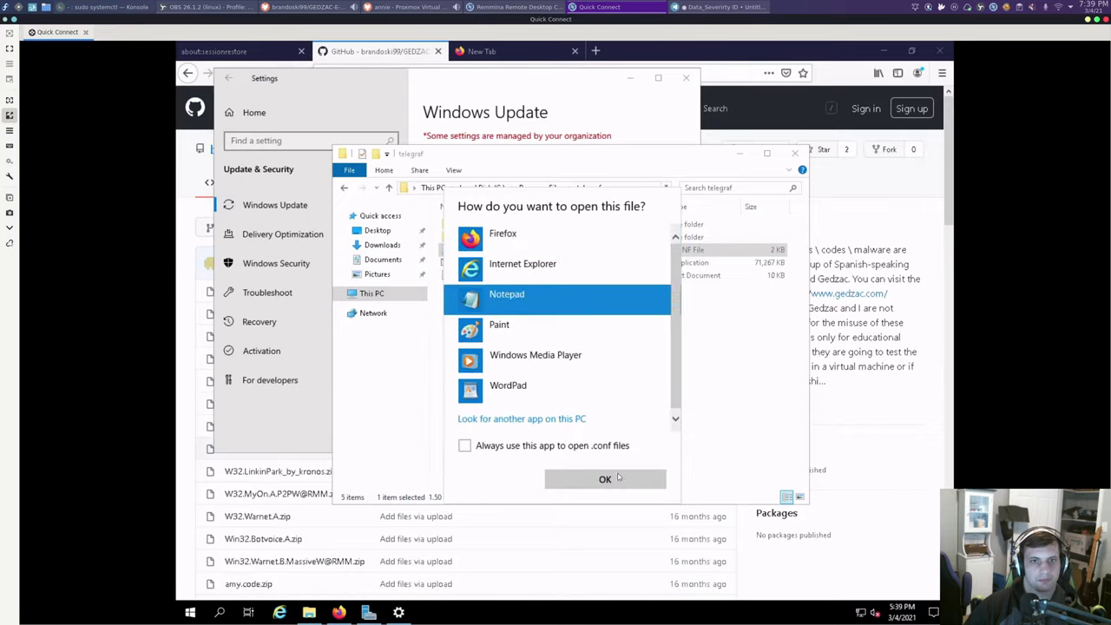
left_click(605, 479)
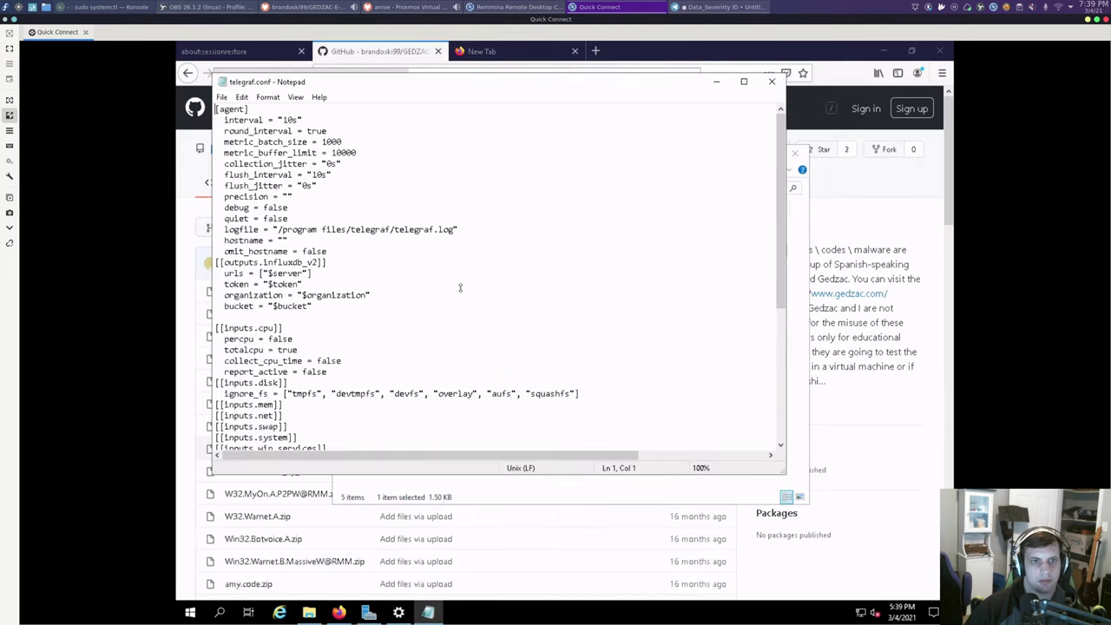
scroll(460, 287, "down", 5)
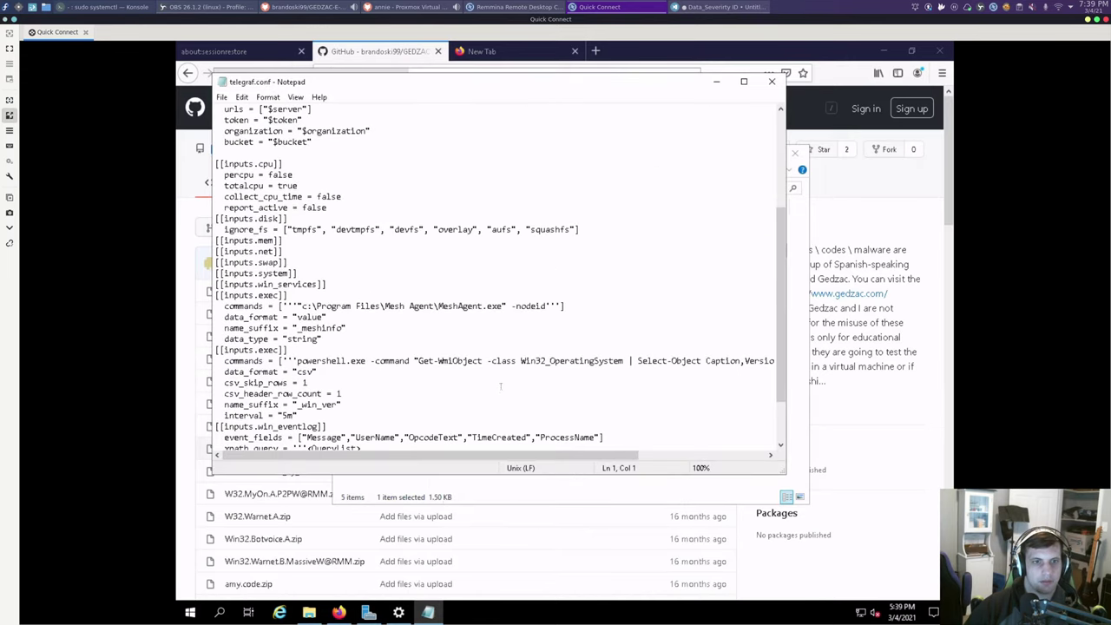
scroll(500, 385, "down", 2)
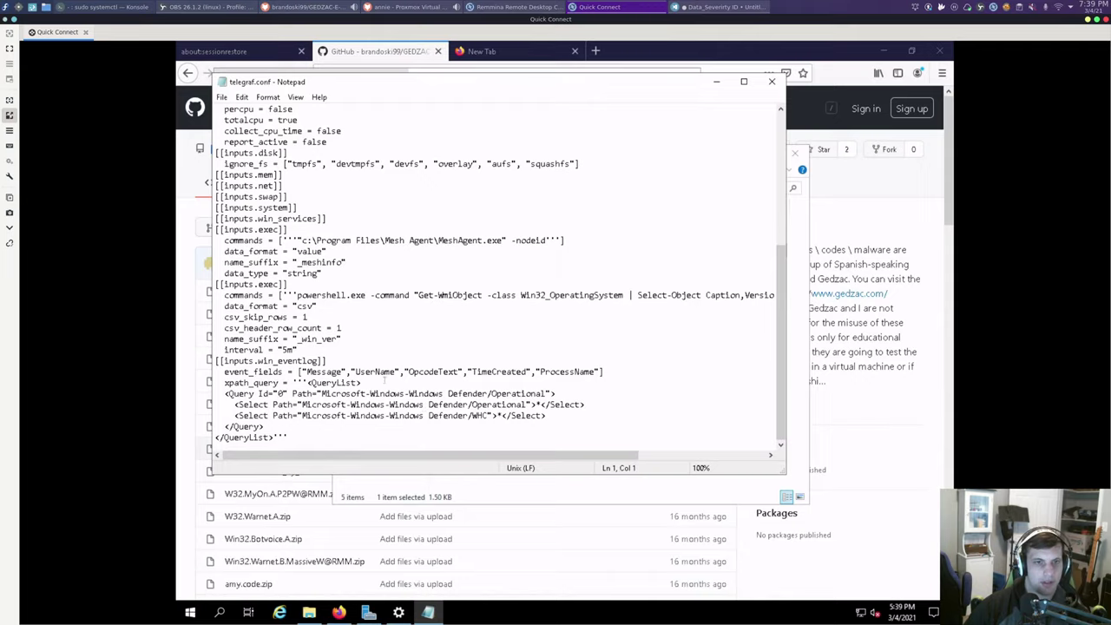
left_click(362, 380)
key("Up")
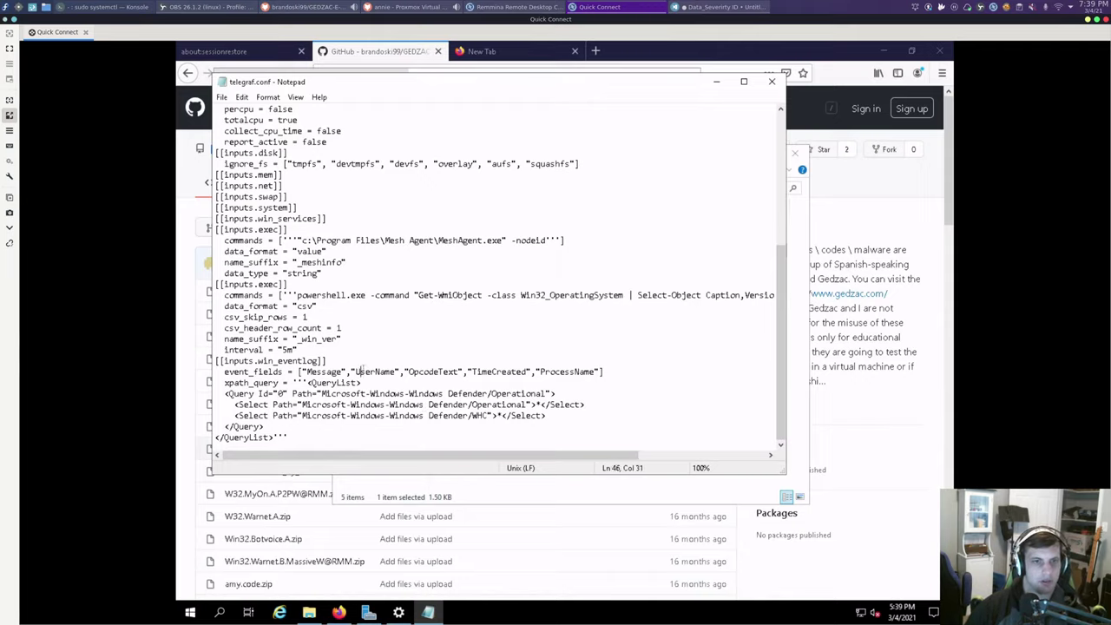
key("Right")
key("Right")
key("Right")
key("Right")
key("Right")
key("Right")
key("Right")
key("Right")
key("Right")
key("Right")
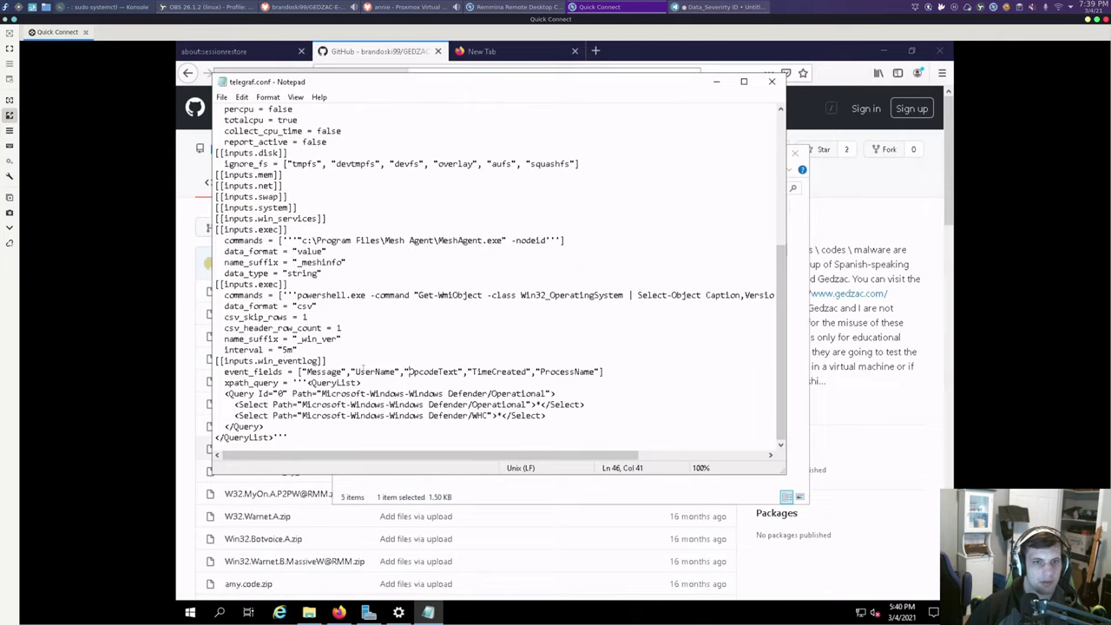
key("Left")
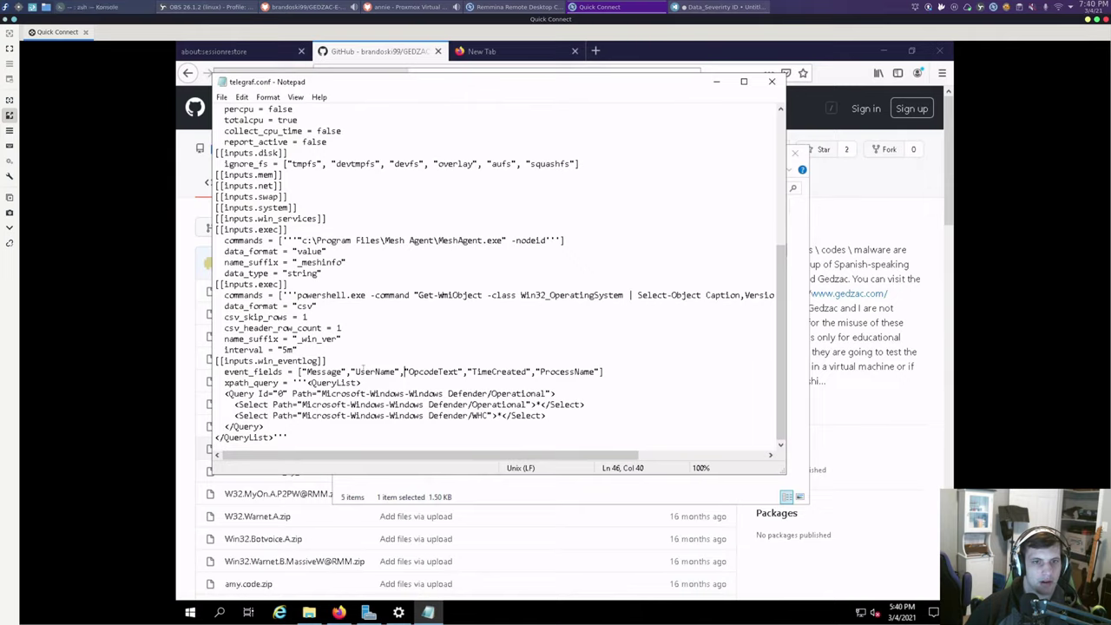
key("shift+End")
key("shift+Right")
key("shift+Right")
key("shift+Right")
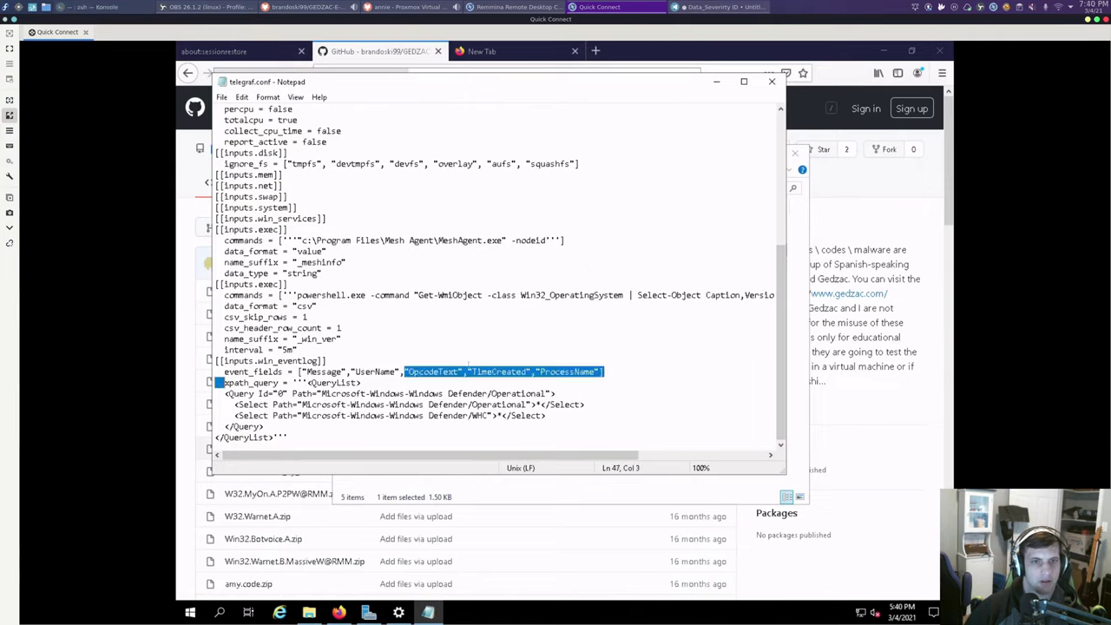
left_click(466, 372)
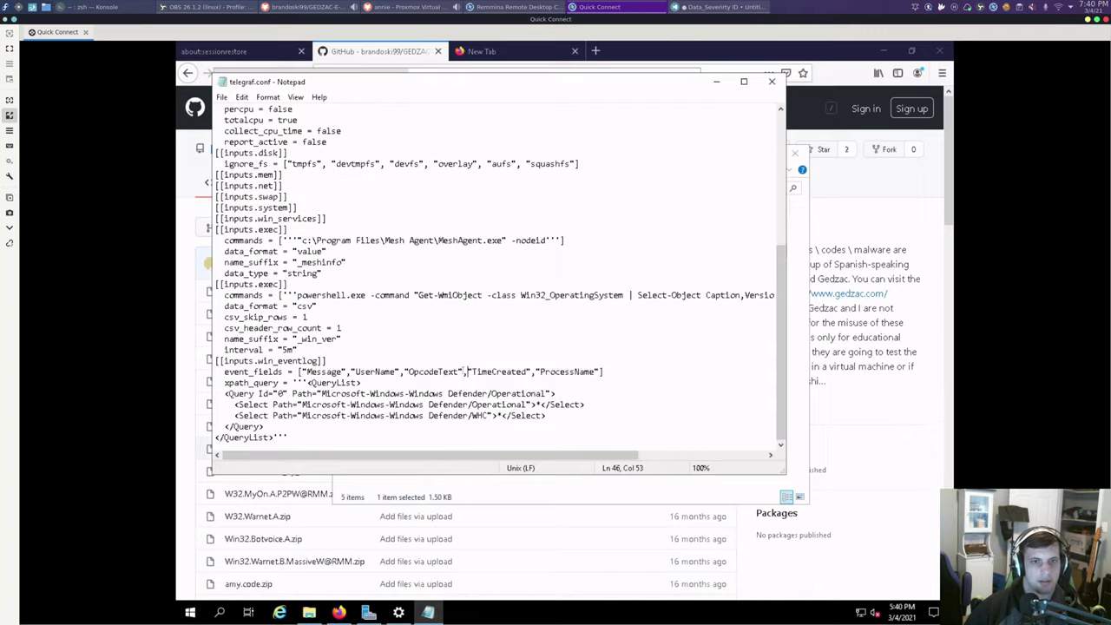
left_click_drag(466, 371, 298, 372)
left_click(298, 372)
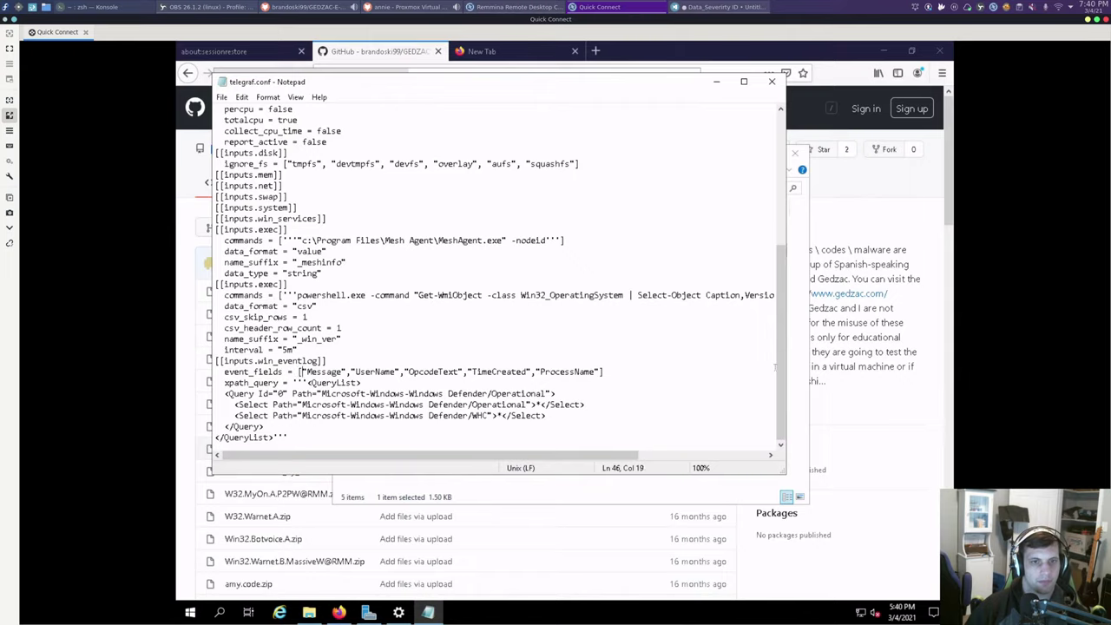
- Remove the "OpcodeText" entry and its comma from the event_fields list under inputs.win_eventlog
left_click(363, 372)
key("Right")
key("Right")
key("Right")
key("Delete")
key("Delete")
key("Delete")
key("Delete")
key("Delete")
key("Delete")
key("Delete")
key("Delete")
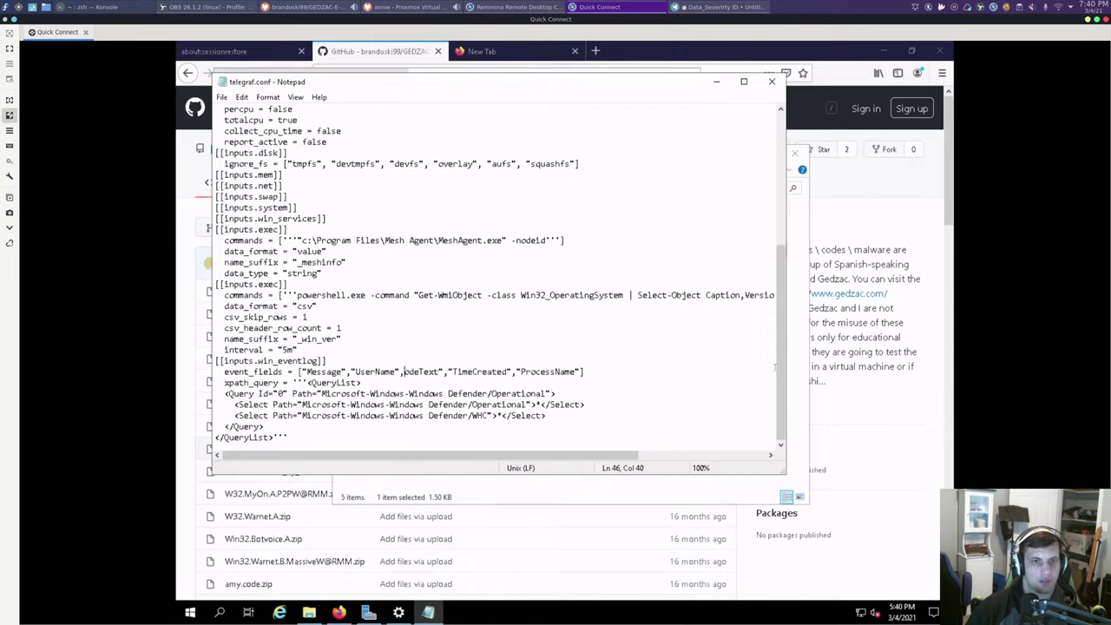
key("Delete")
key("Delete")
key("Delete")
key("Delete")
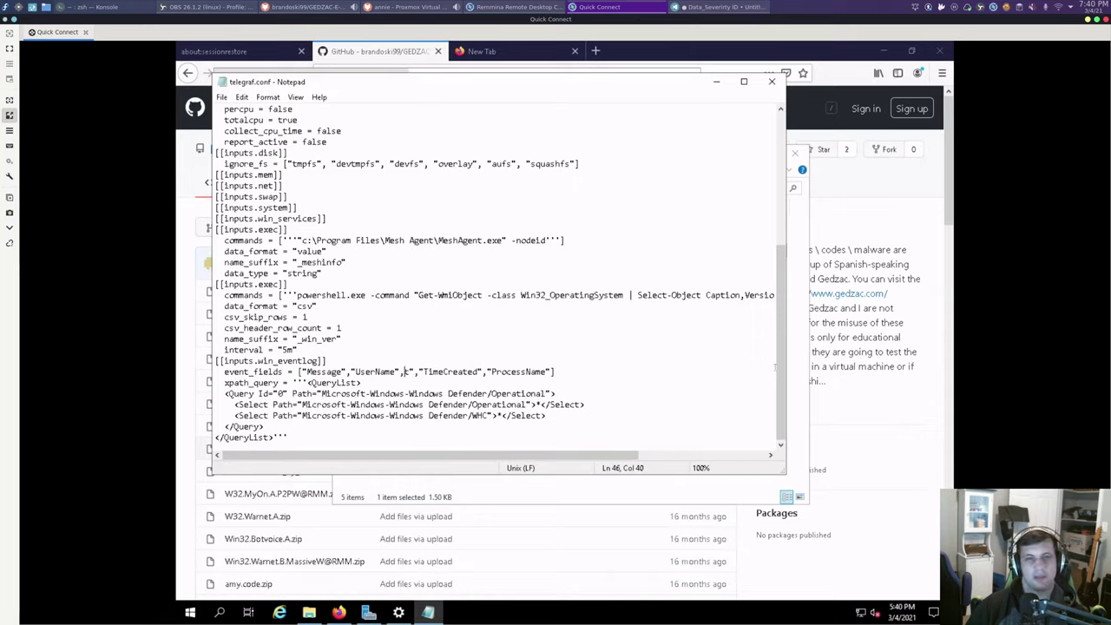
key("Delete")
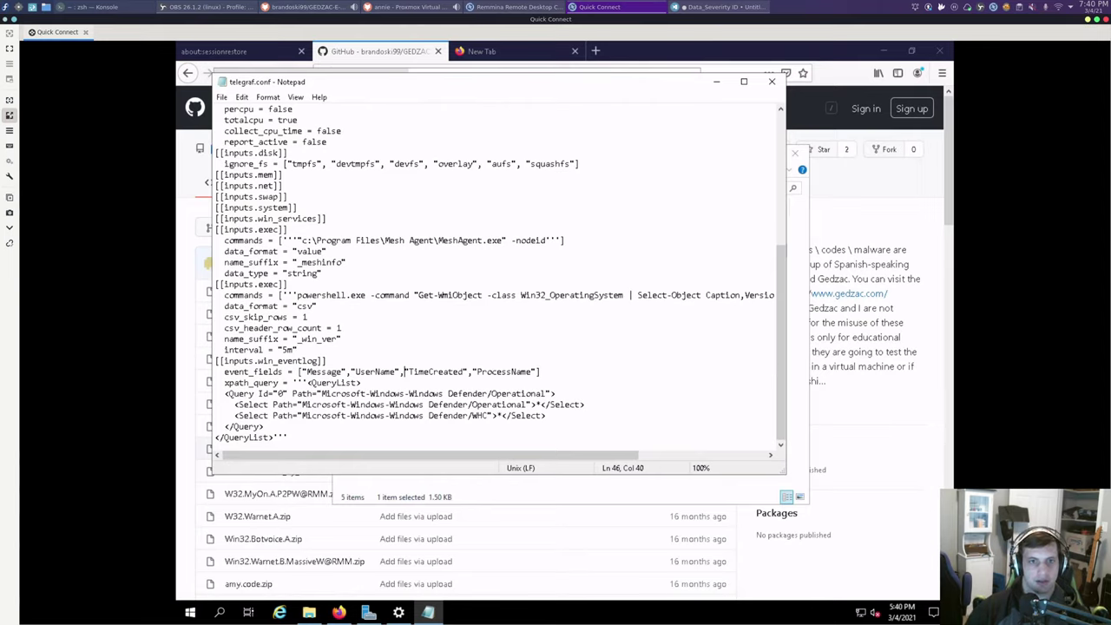
- Delete the ProcessName text from the last entry of the event_fields list, leaving its empty quotation marks in place
left_click(409, 371)
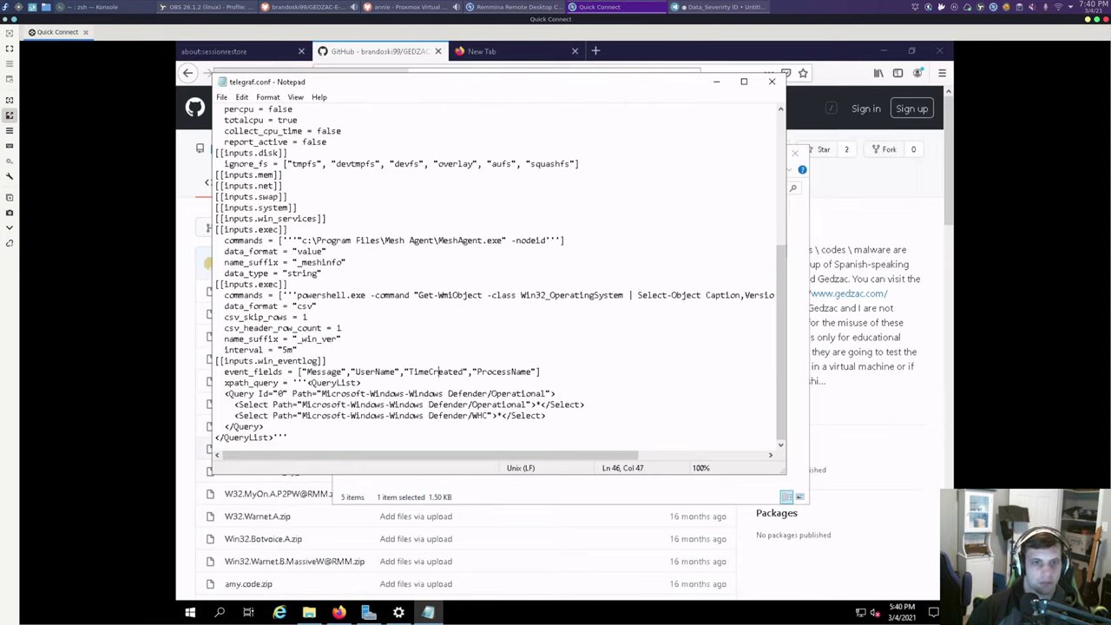
key("Right")
key("Right")
key("Right")
key("Right")
key("Right")
key("Right")
key("Right")
key("Right")
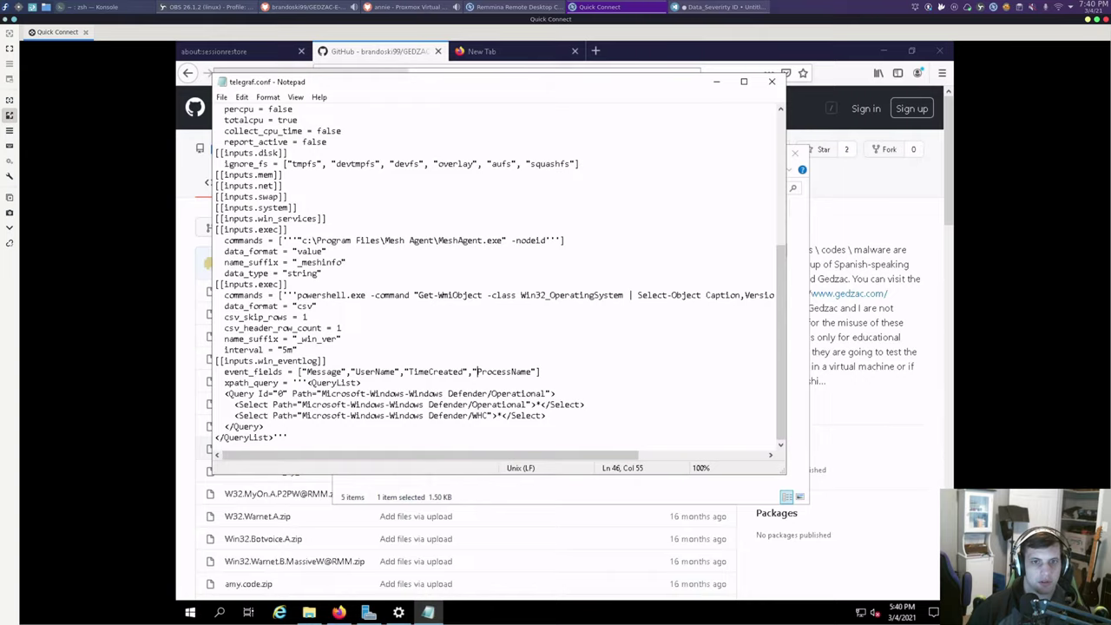
key("shift+End")
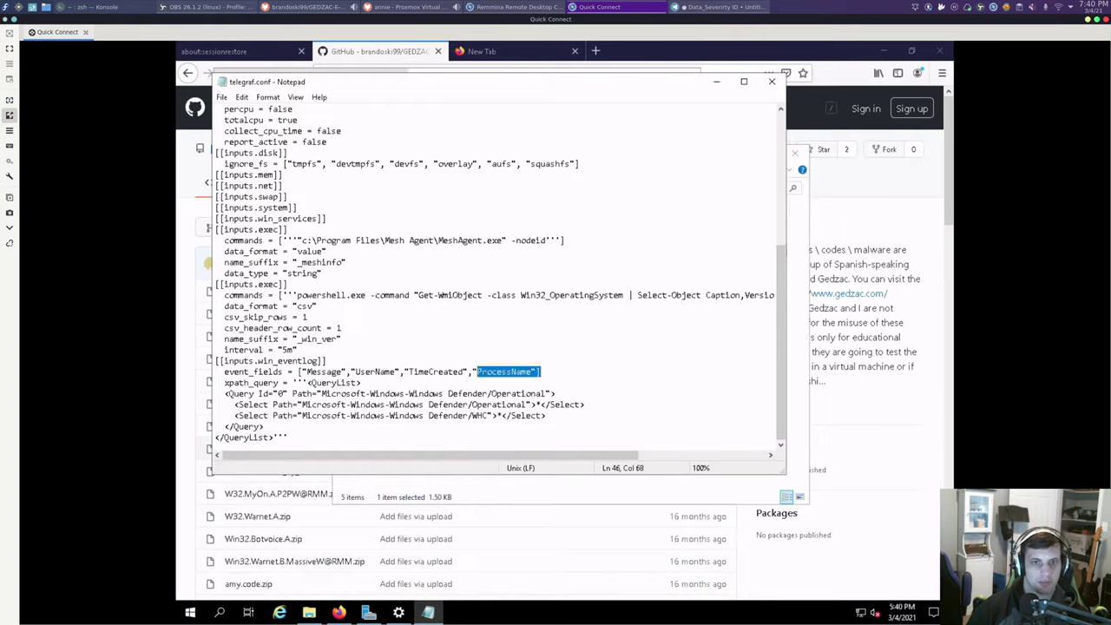
key("Left")
key("Delete")
key("Delete")
key("Delete")
key("Delete")
key("Delete")
key("Delete")
key("Delete")
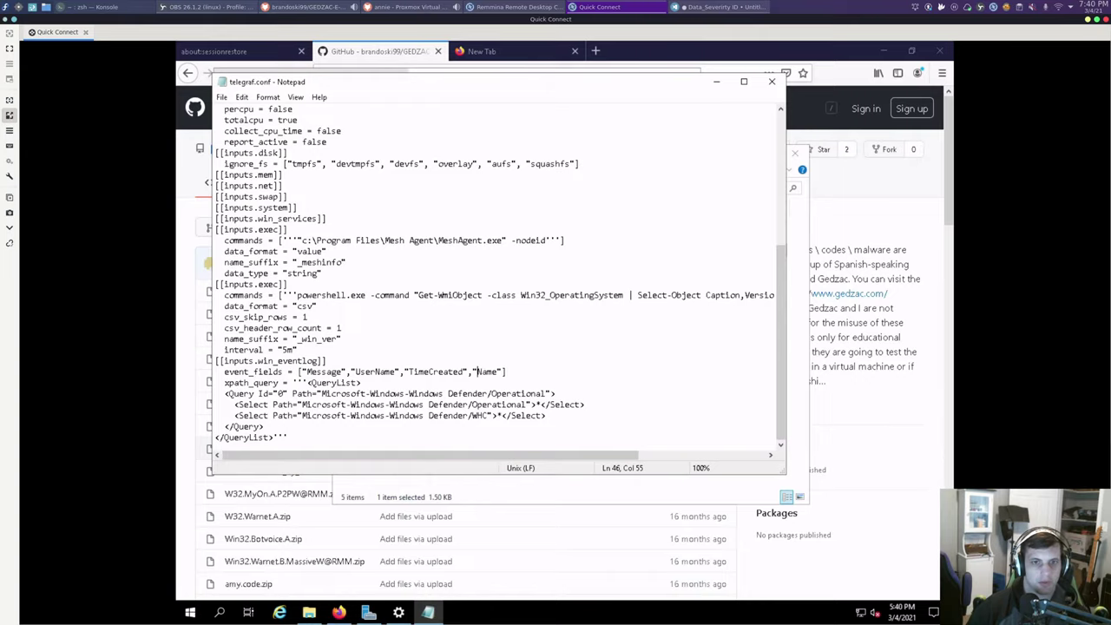
key("Delete")
key("Delete")
key("Delete")
key("Delete")
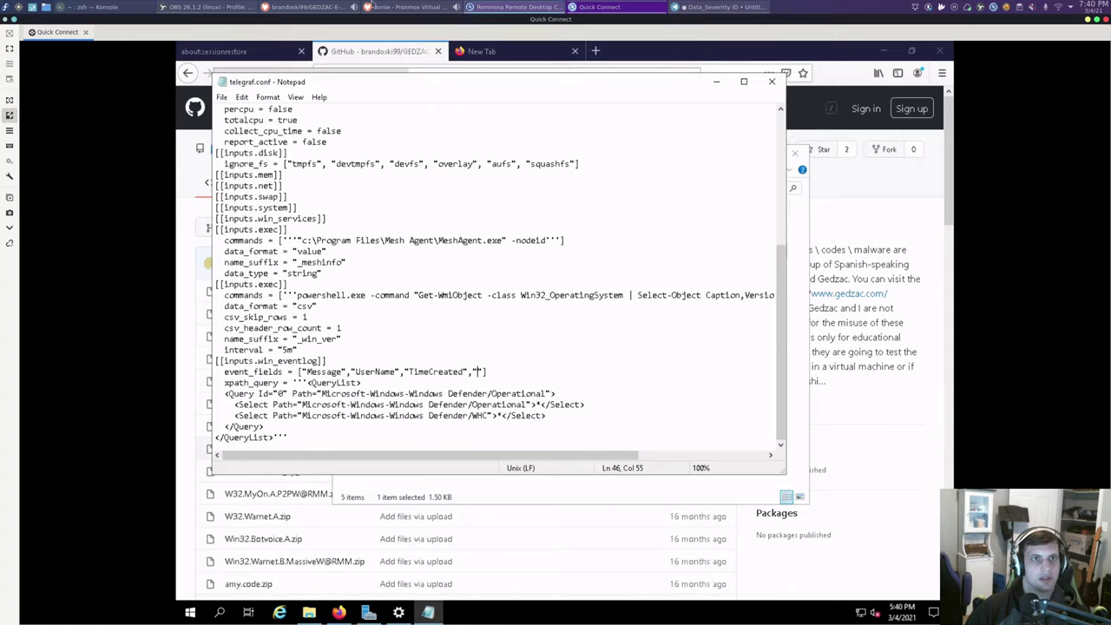
- Switch to the local Firefox window with the InfluxDB Data Explorer and try to open its Settings variables page in a new tab
mouse_move(398, 612)
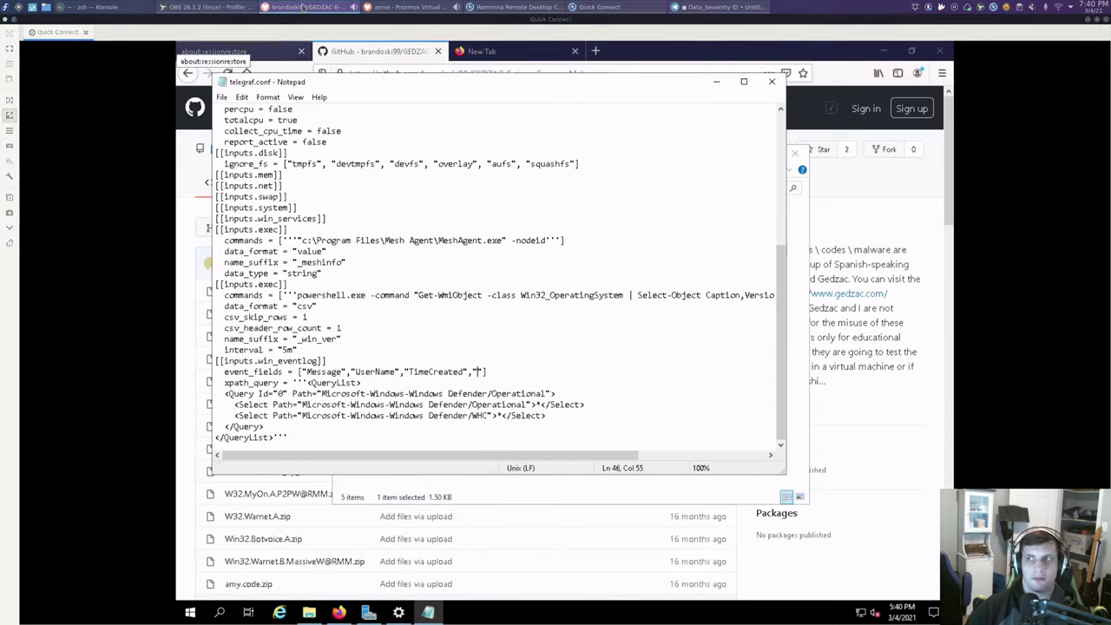
left_click(382, 6)
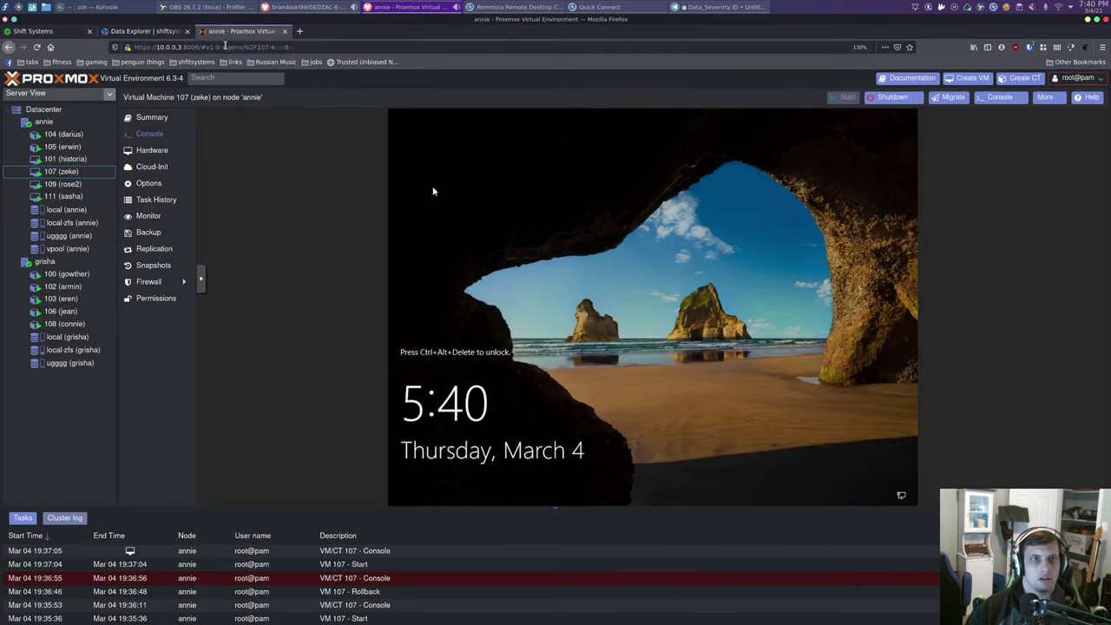
left_click(144, 31)
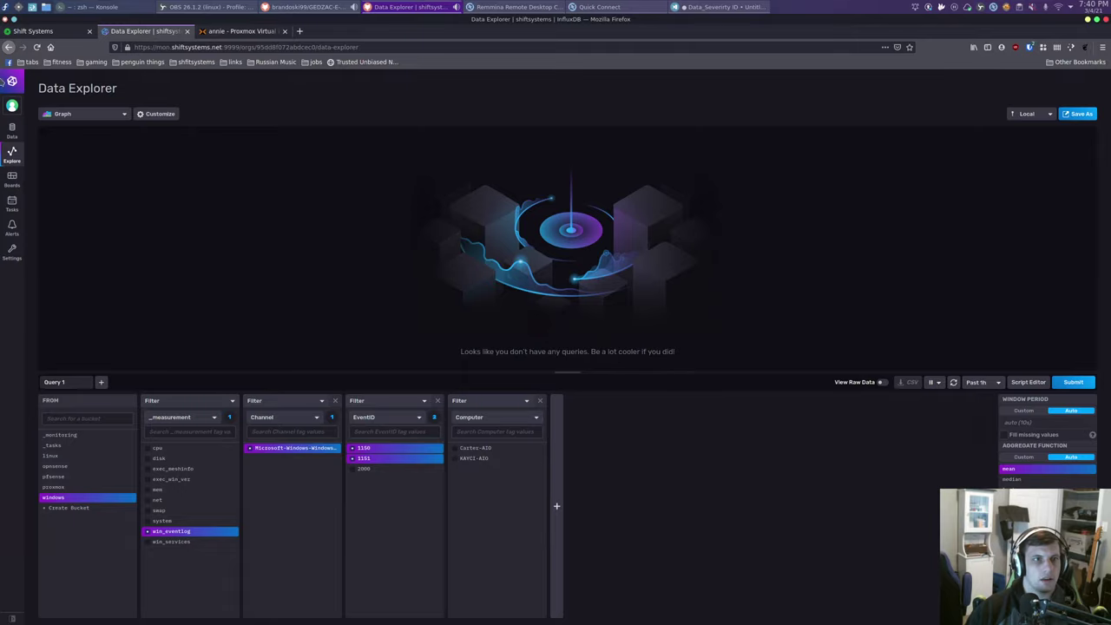
middle_click(12, 253)
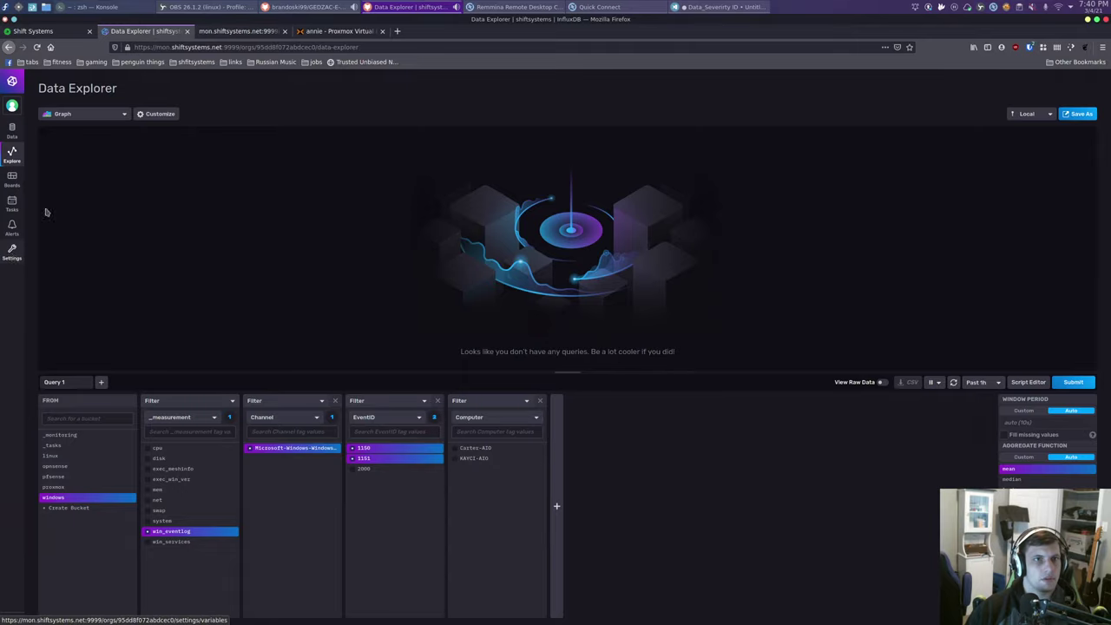
left_click(239, 31)
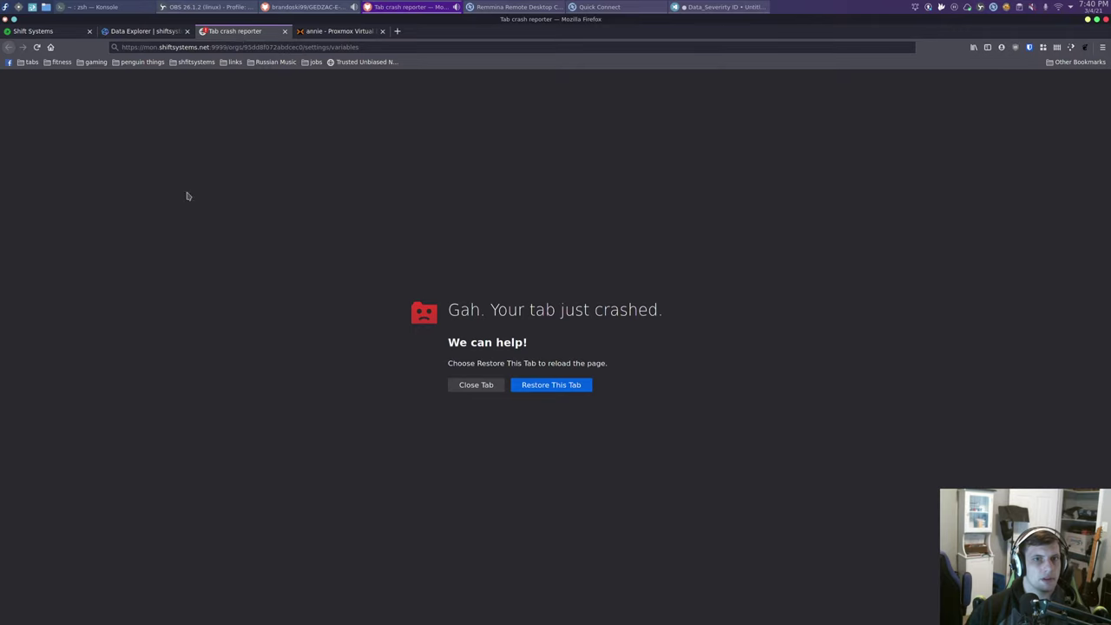
left_click(287, 47)
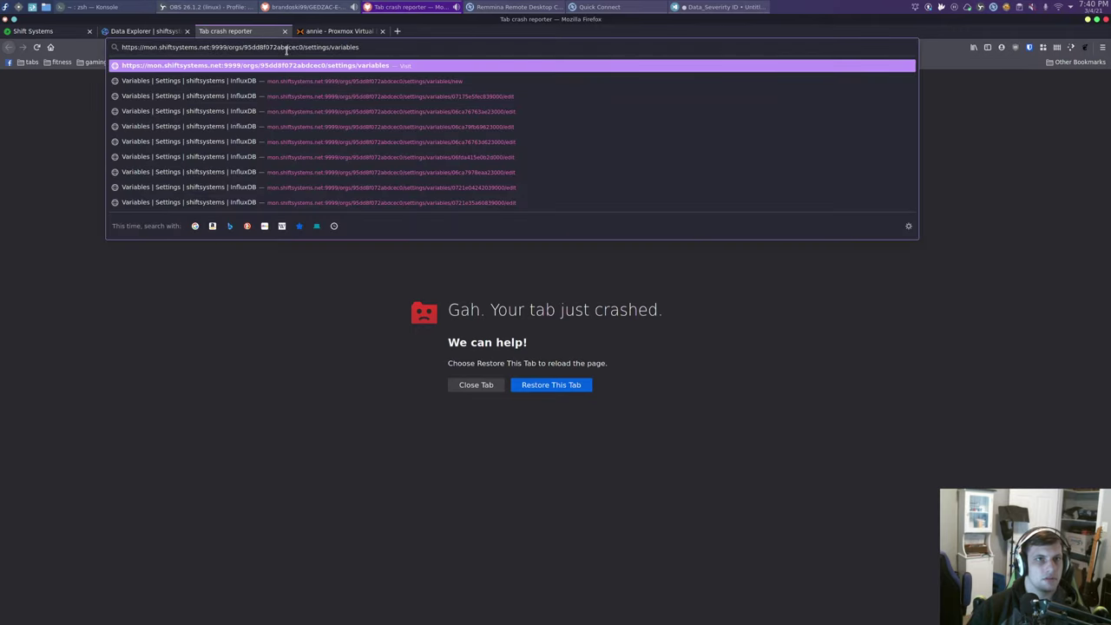
key("Return")
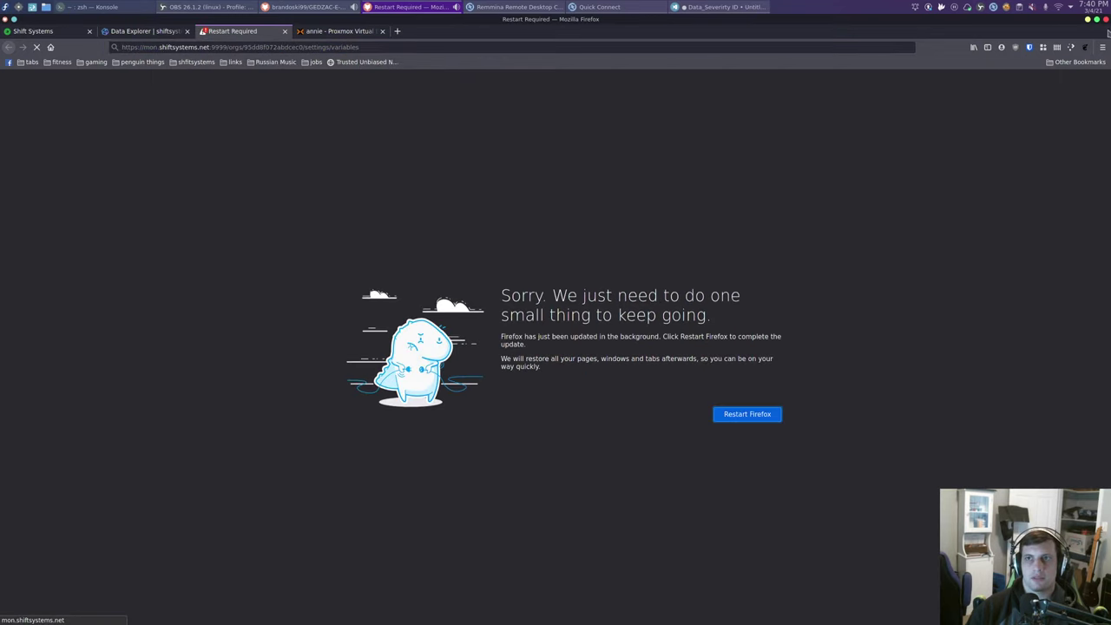
- Close the local Firefox browser and launch it again
left_click(1105, 18)
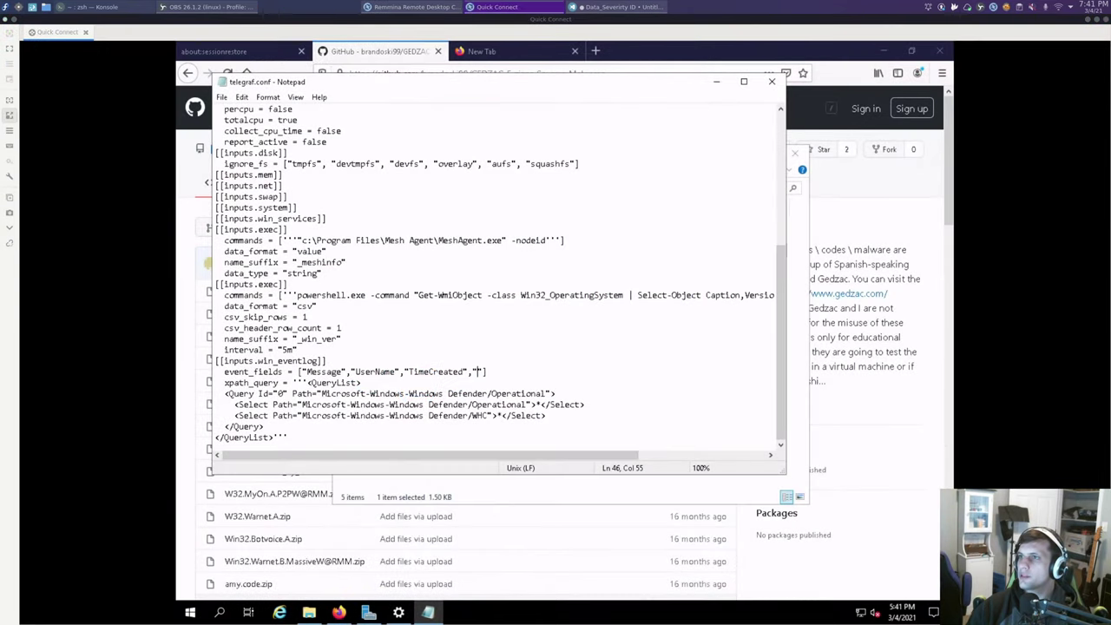
key("super")
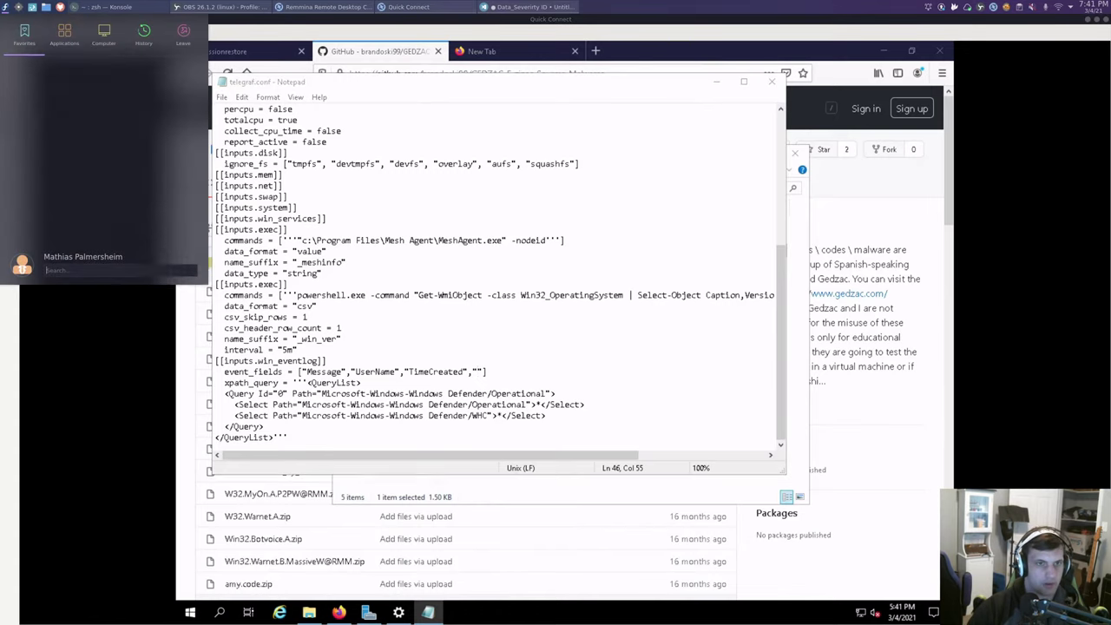
type("fire")
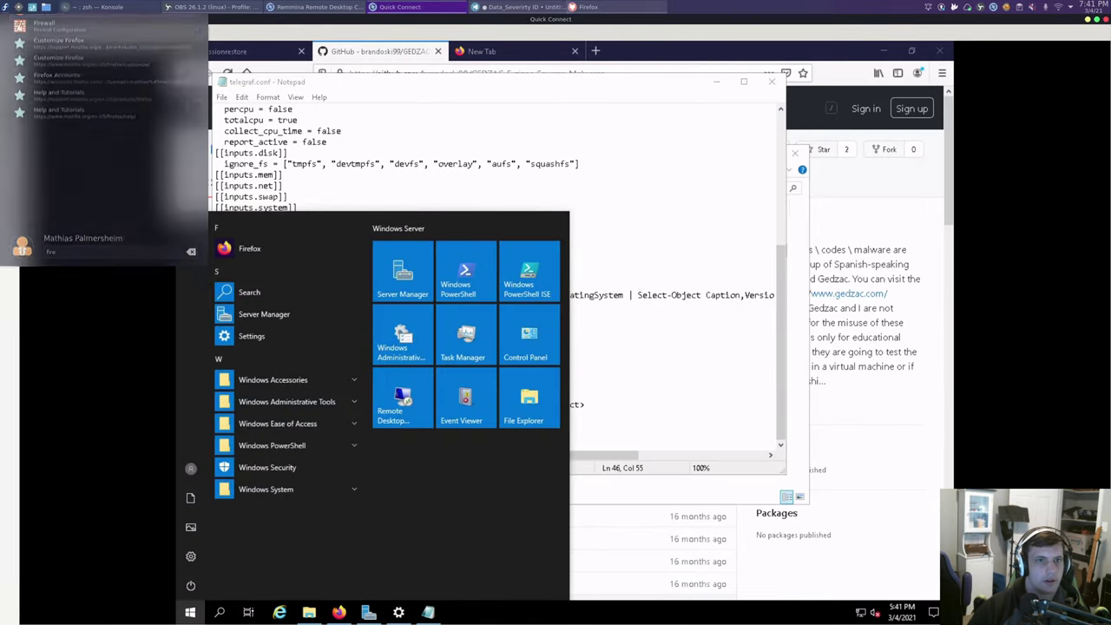
key("Return")
mouse_move(567, 7)
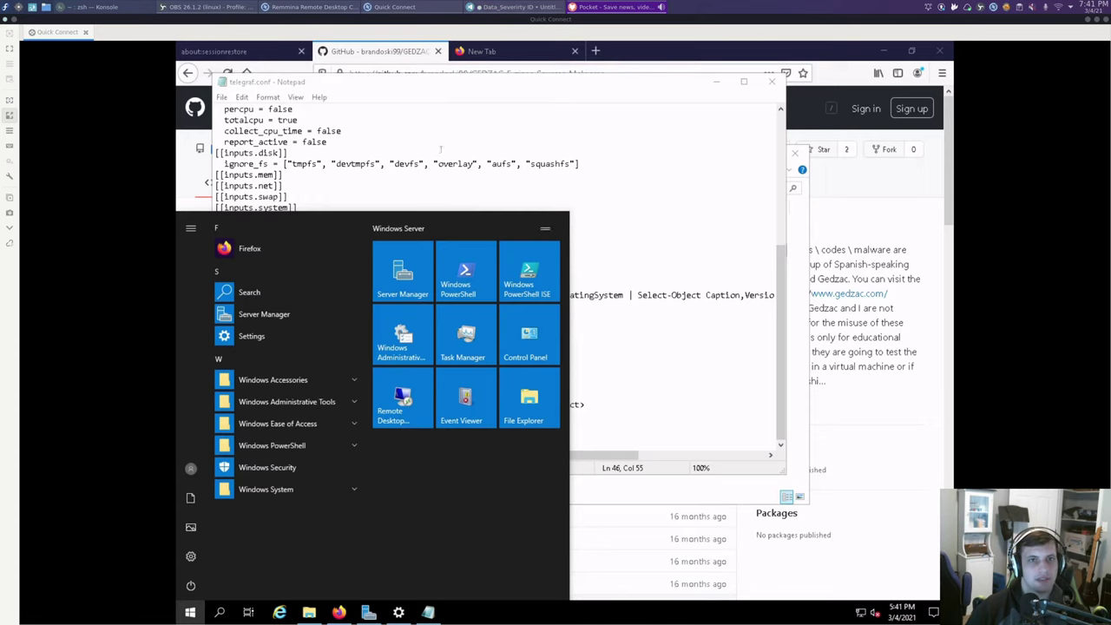
left_click(450, 175)
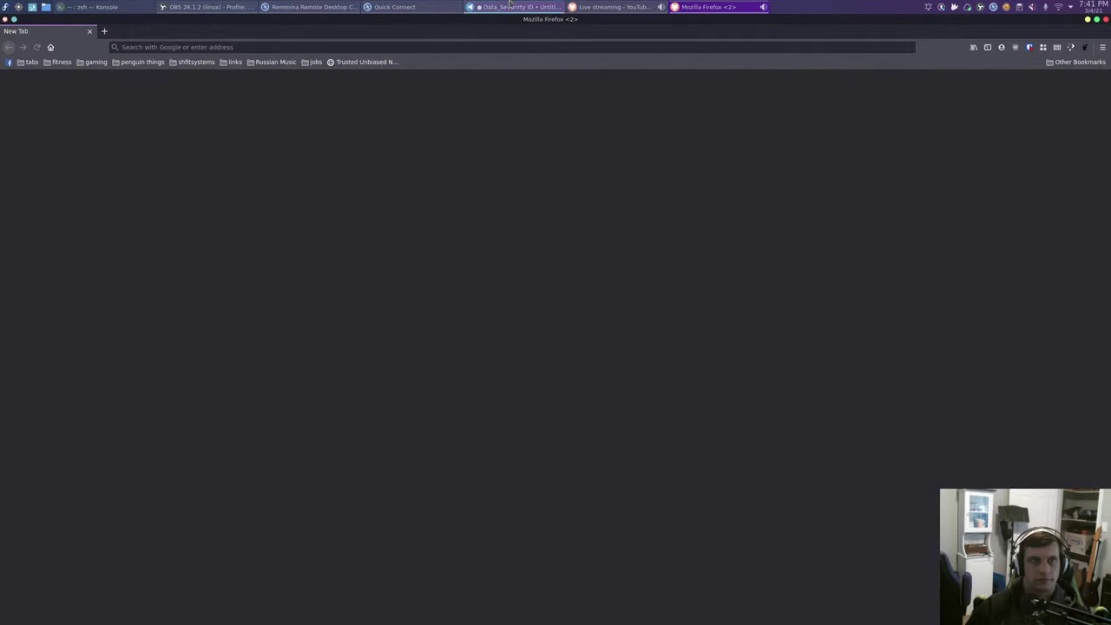
- Open the InfluxDB site at mon.shiftsystems.net:9999 and look through its Dashboards and Data Explorer pages
left_click(415, 48)
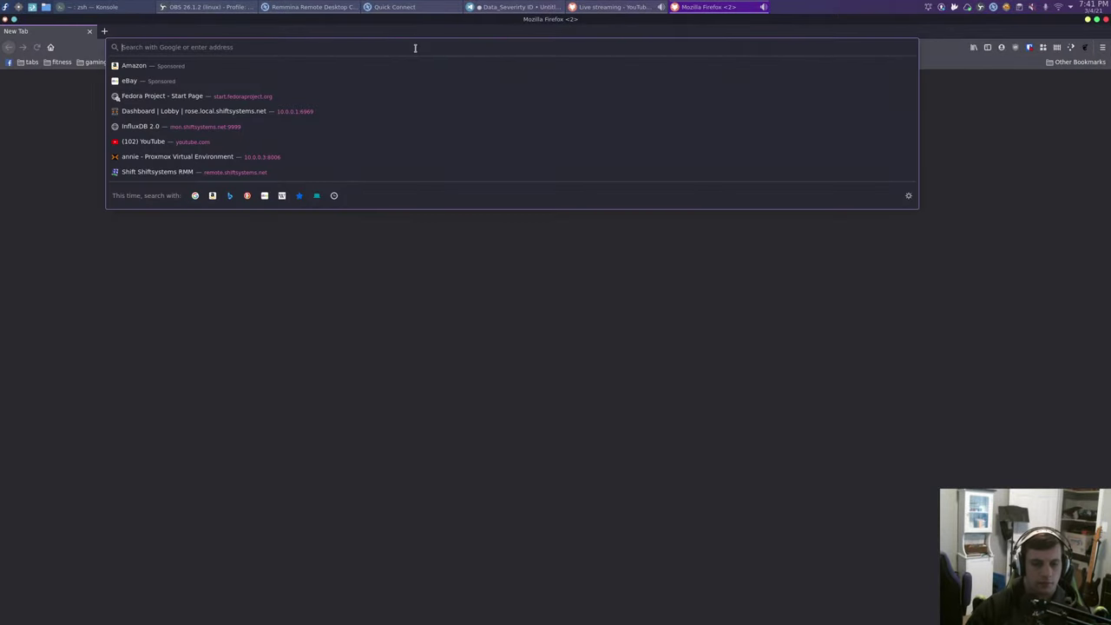
type("mon")
key("Return")
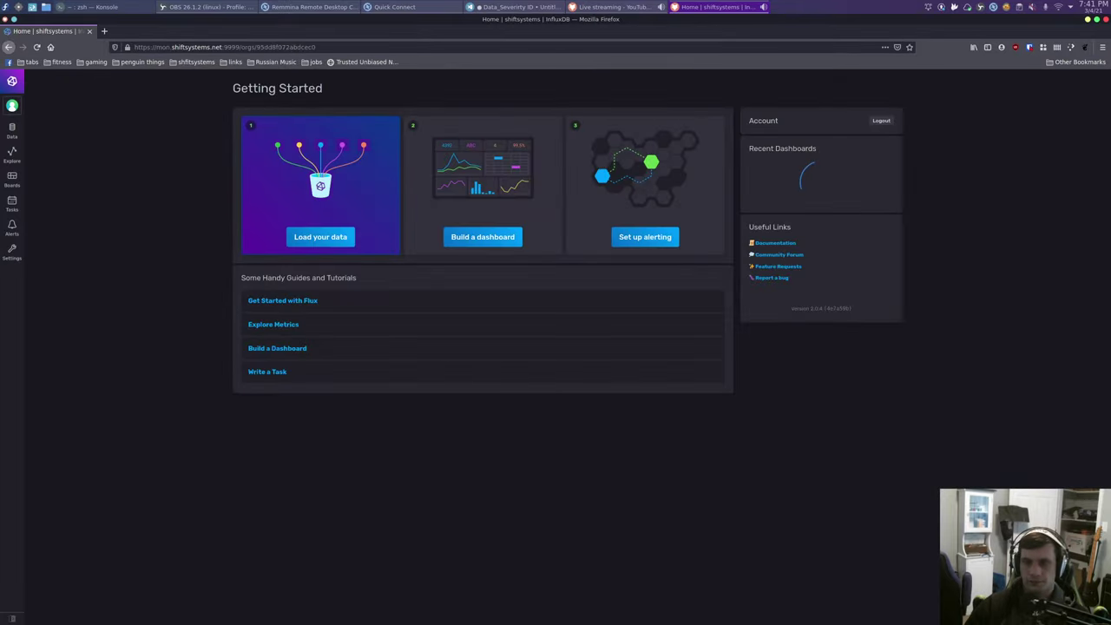
left_click(11, 177)
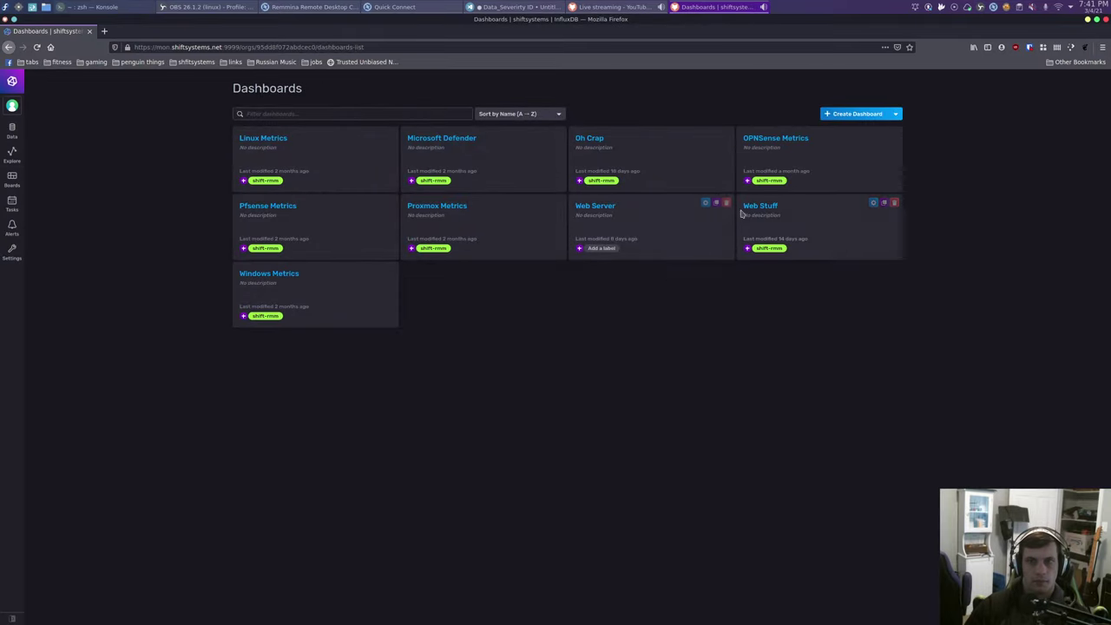
left_click(12, 153)
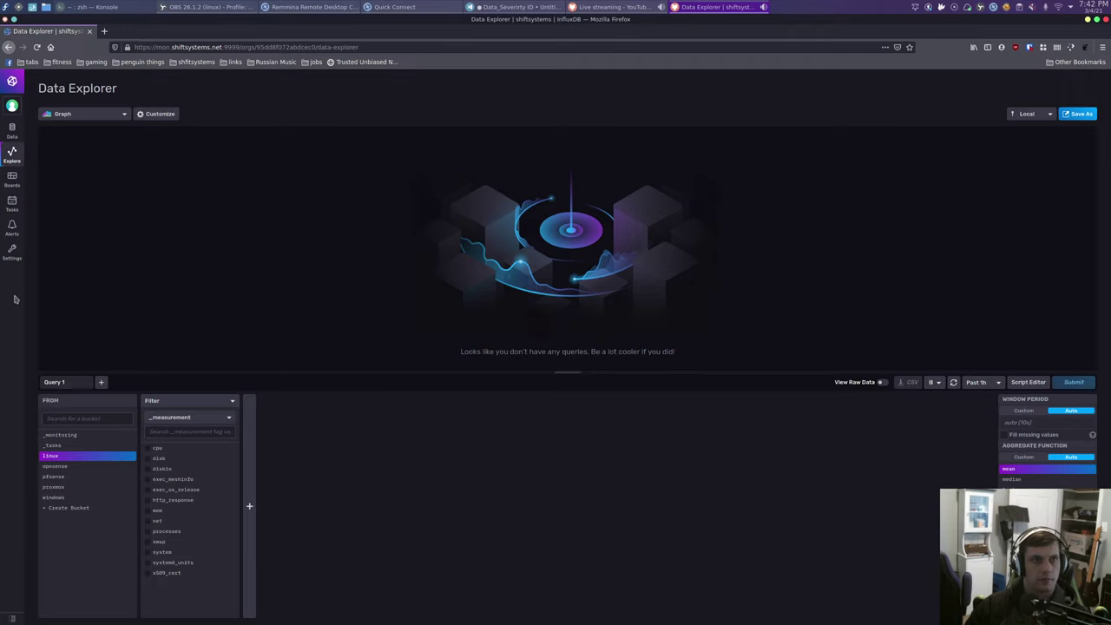
- Search the Load Data sources for "eve", open the Windows Eventlog plugin page, and read its configuration and list of system fields
left_click(12, 129)
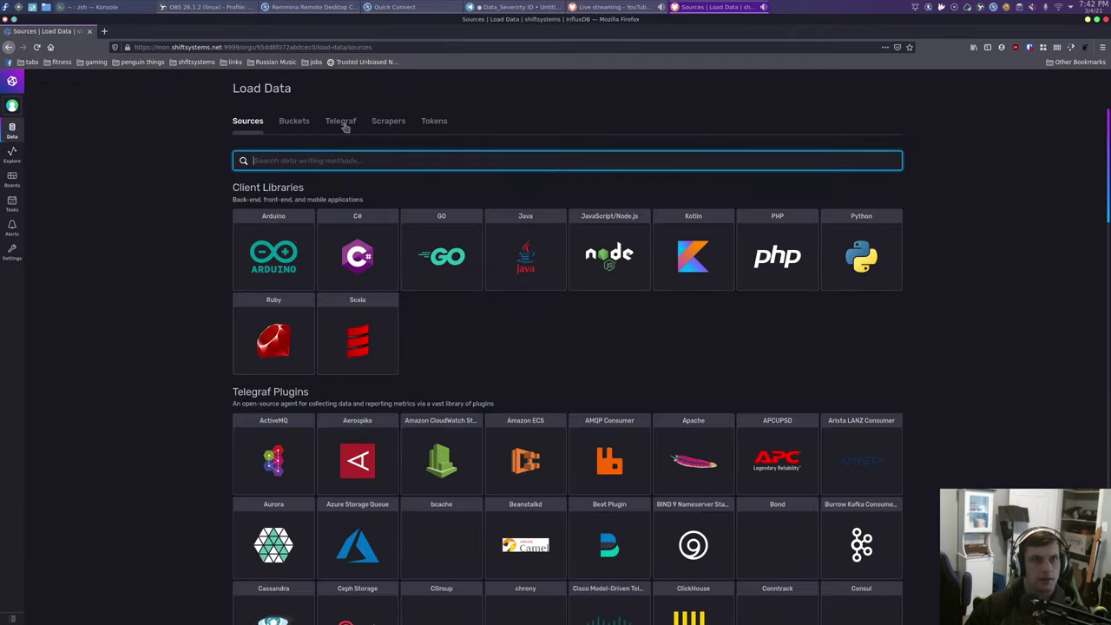
left_click(351, 120)
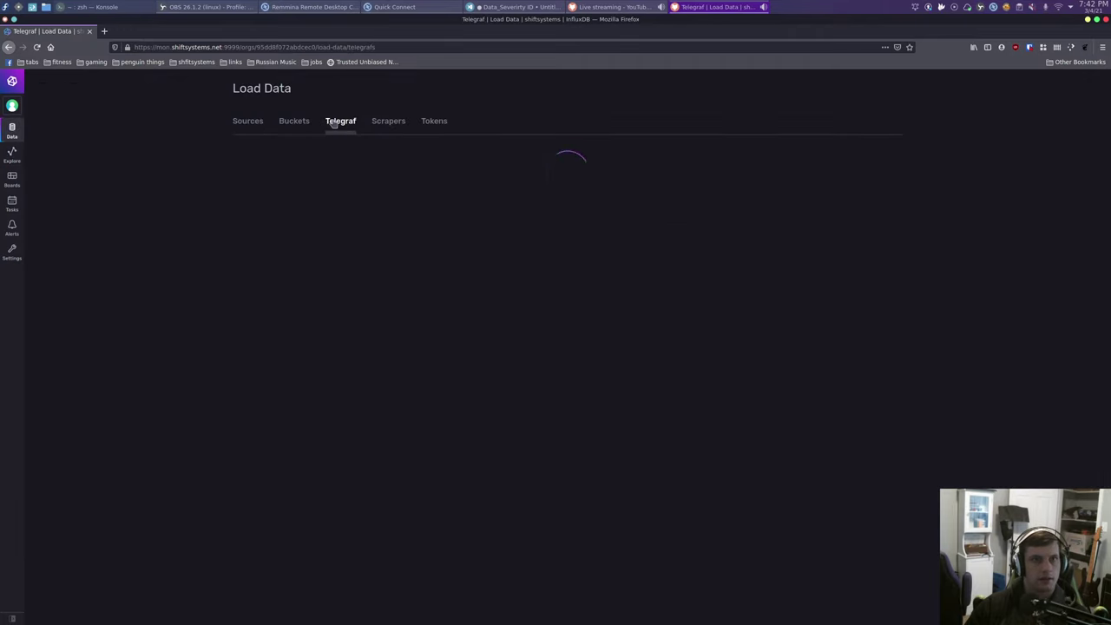
left_click(257, 121)
type("ev")
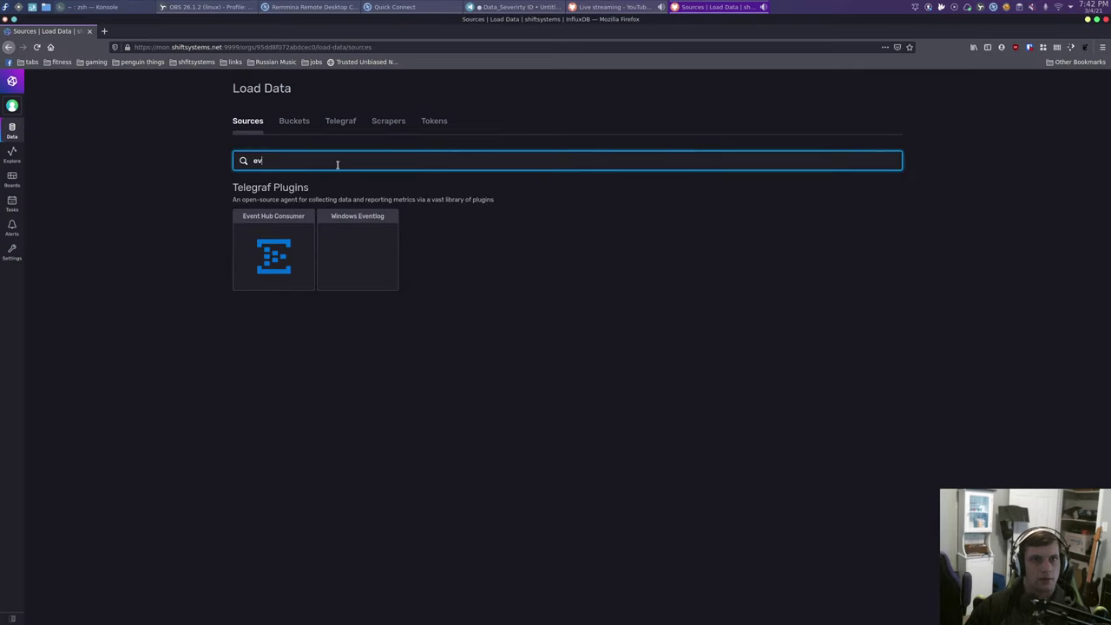
type("e")
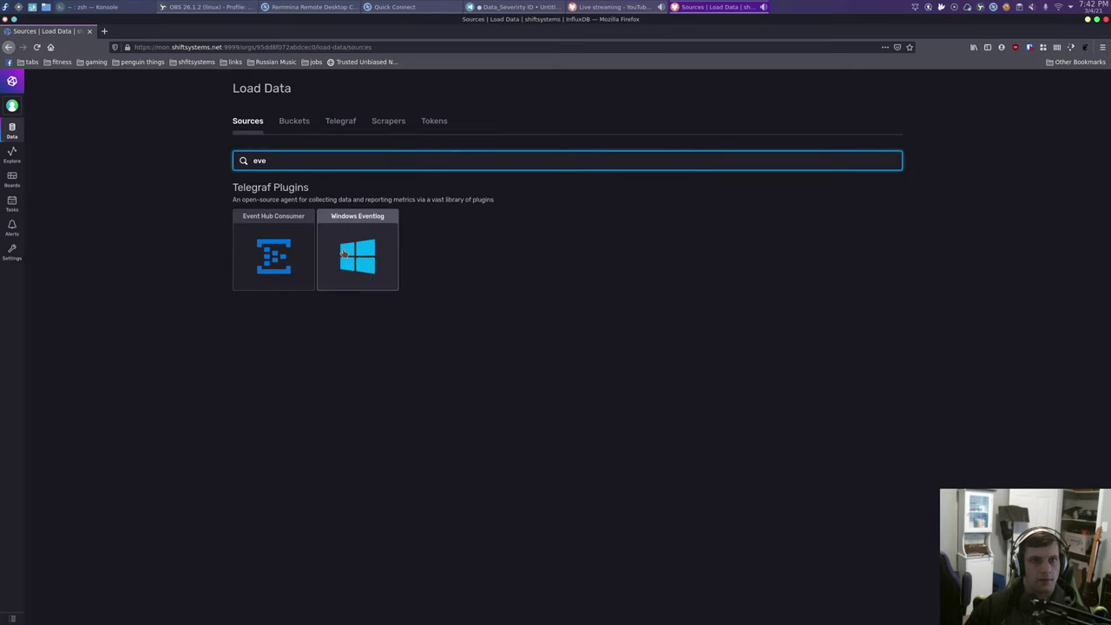
left_click(343, 252)
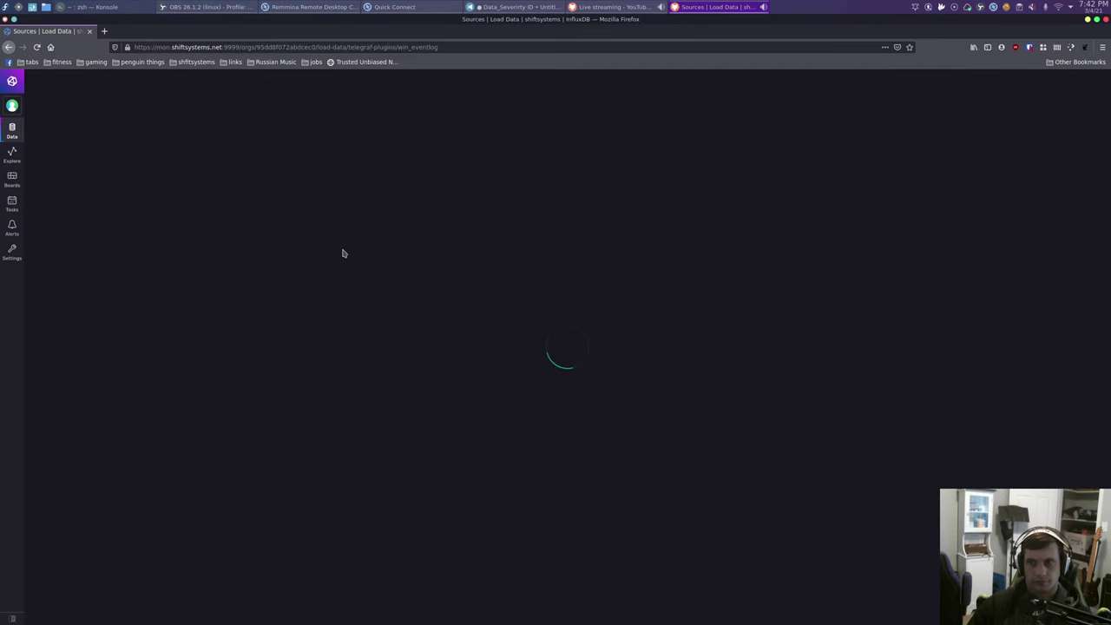
scroll(533, 379, "down", 10)
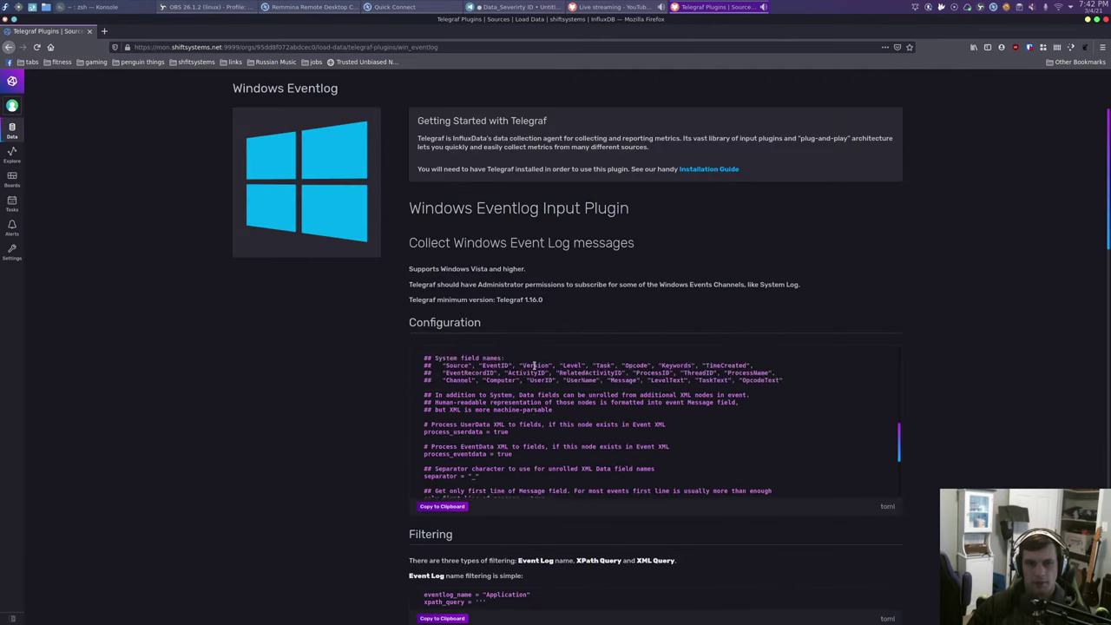
scroll(322, 491, "down", 5)
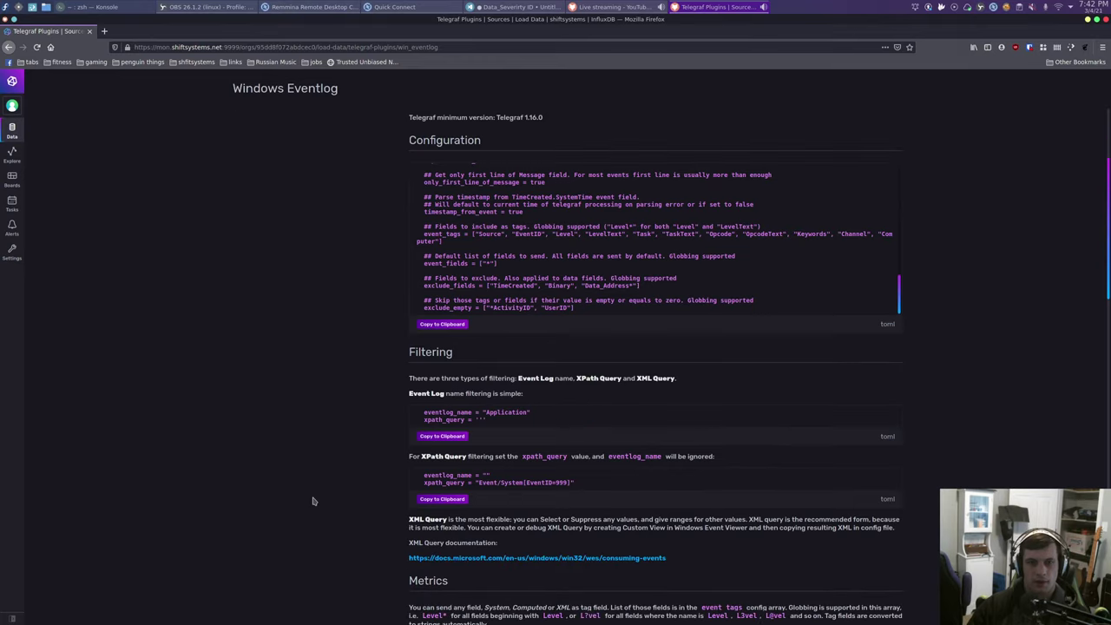
scroll(318, 580, "down", 5)
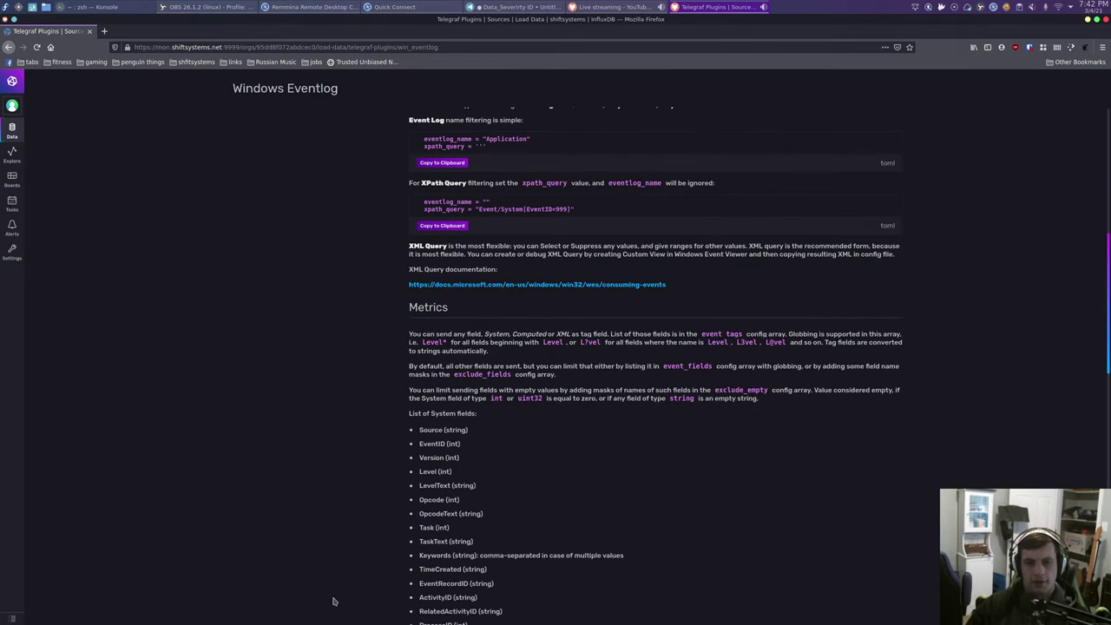
scroll(334, 603, "down", 2)
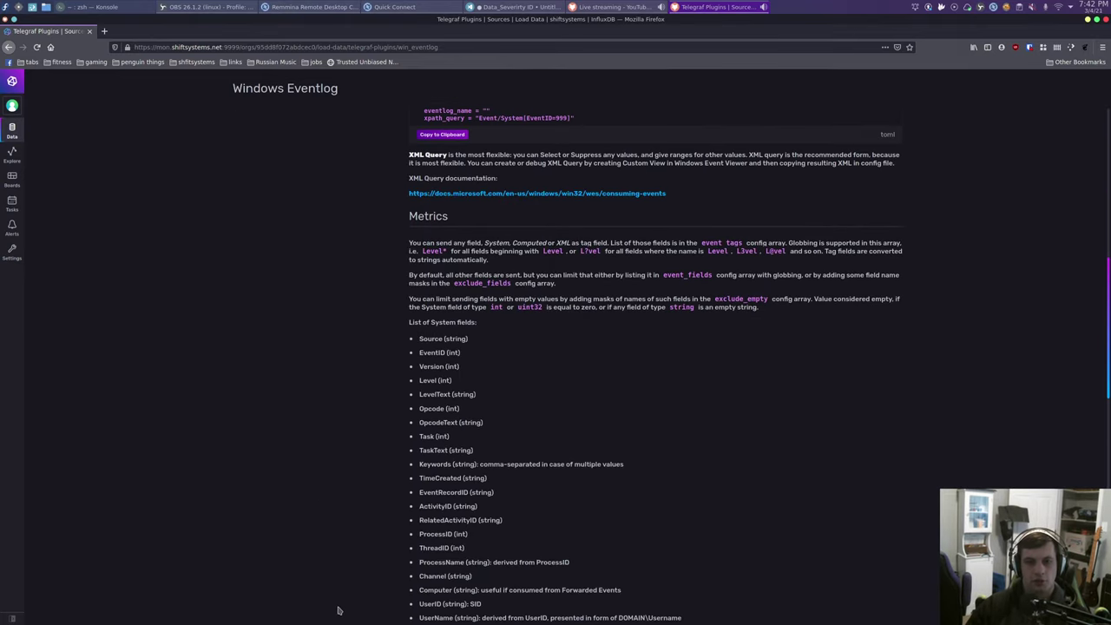
scroll(338, 610, "down", 1)
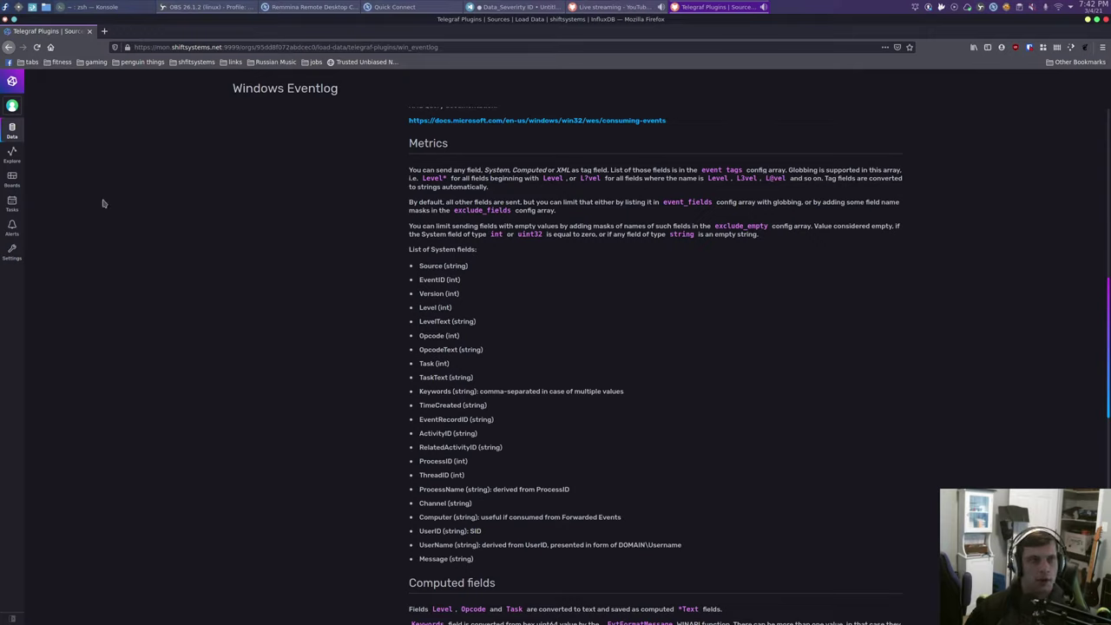
- Open the Data Explorer in a new tab and build a query from the windows bucket filtered by the win_eventlog measurement
middle_click(11, 178)
left_click(150, 28)
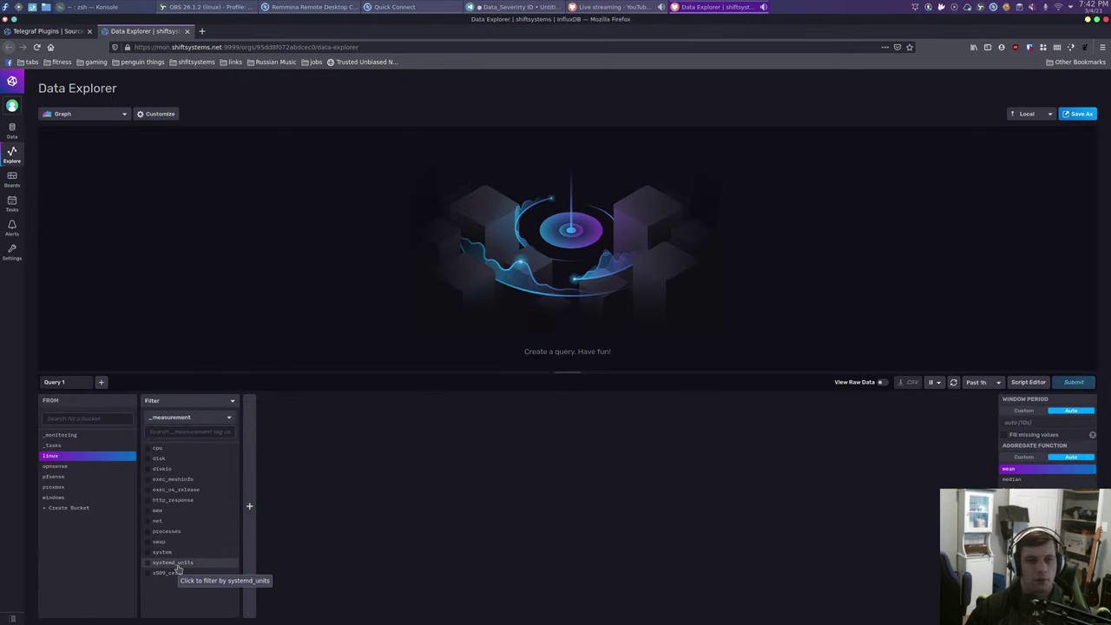
left_click(72, 498)
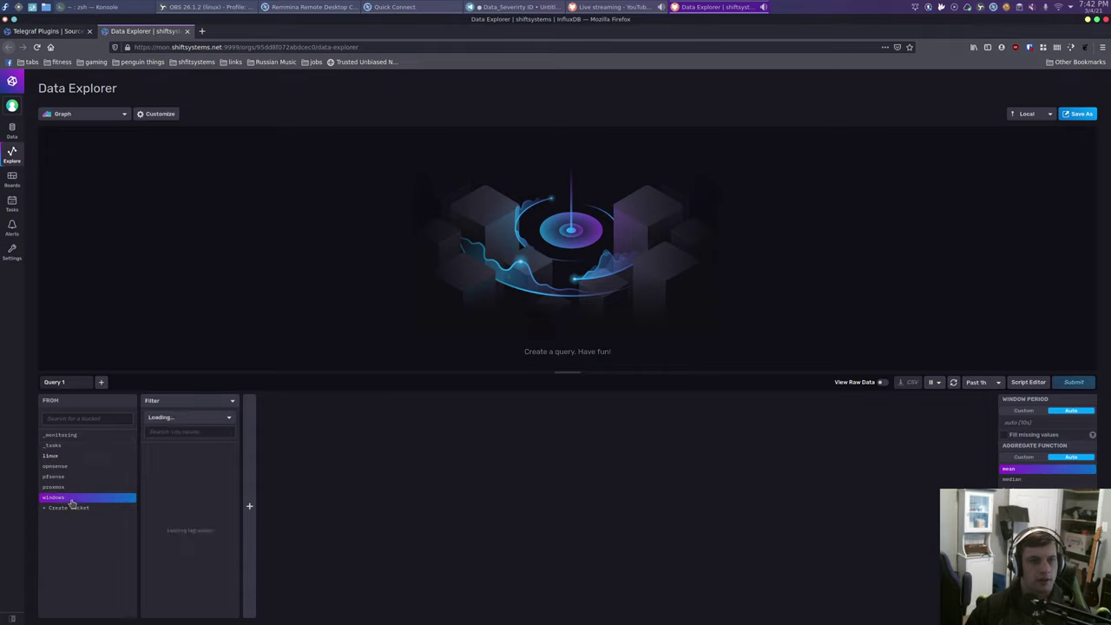
key("ctrl+plus")
key("ctrl+plus")
key("ctrl+plus")
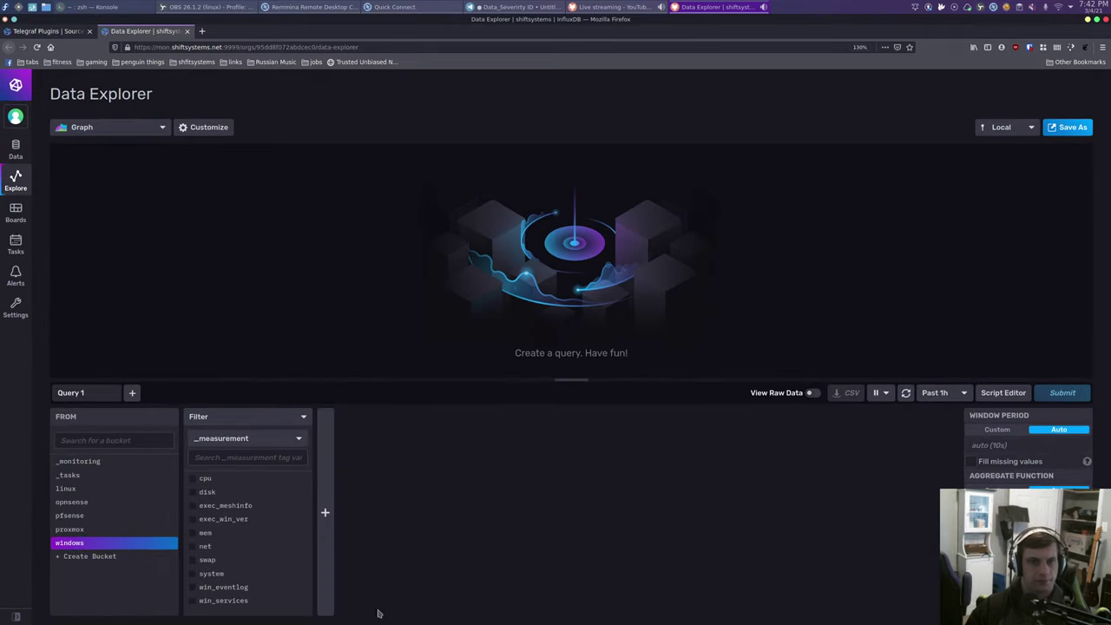
left_click(228, 588)
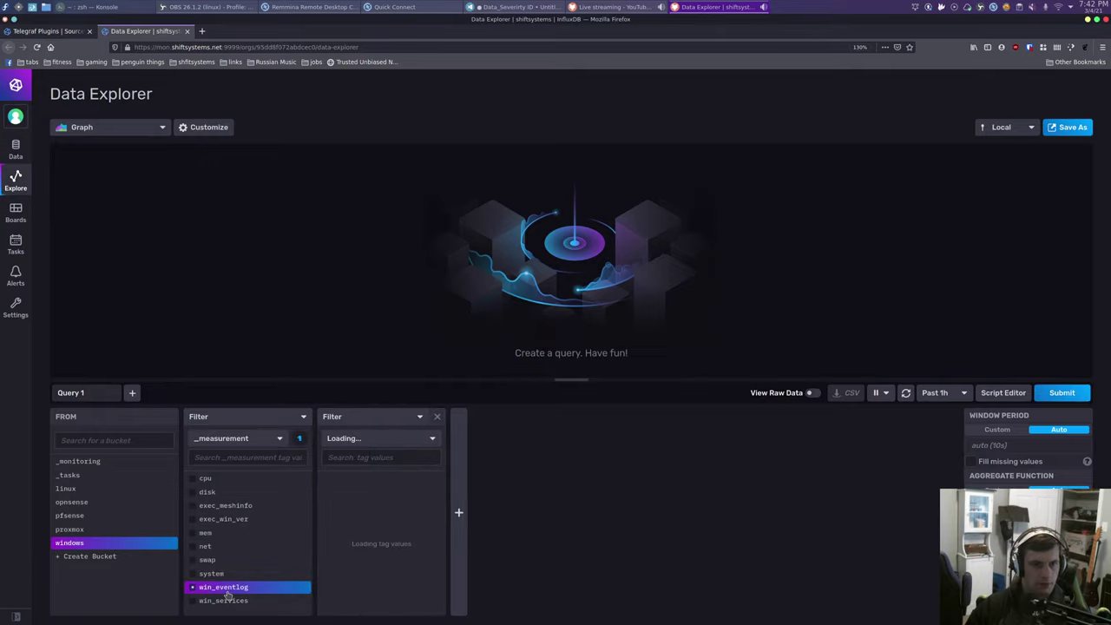
- Set the second query filter to EventID, select 1116, and submit the query
left_click(379, 437)
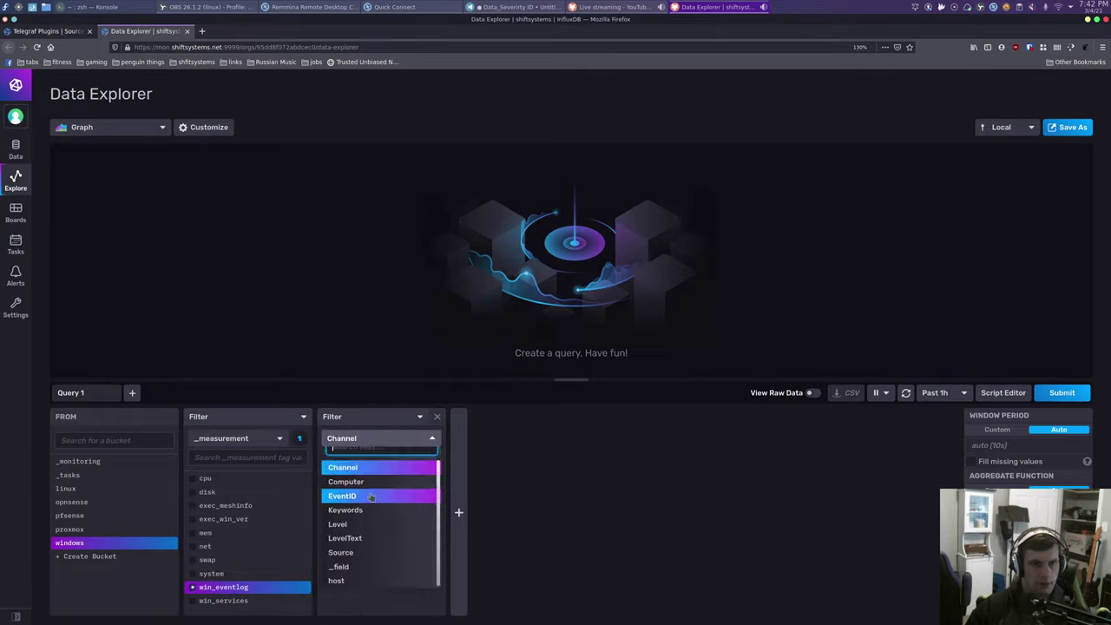
left_click(364, 495)
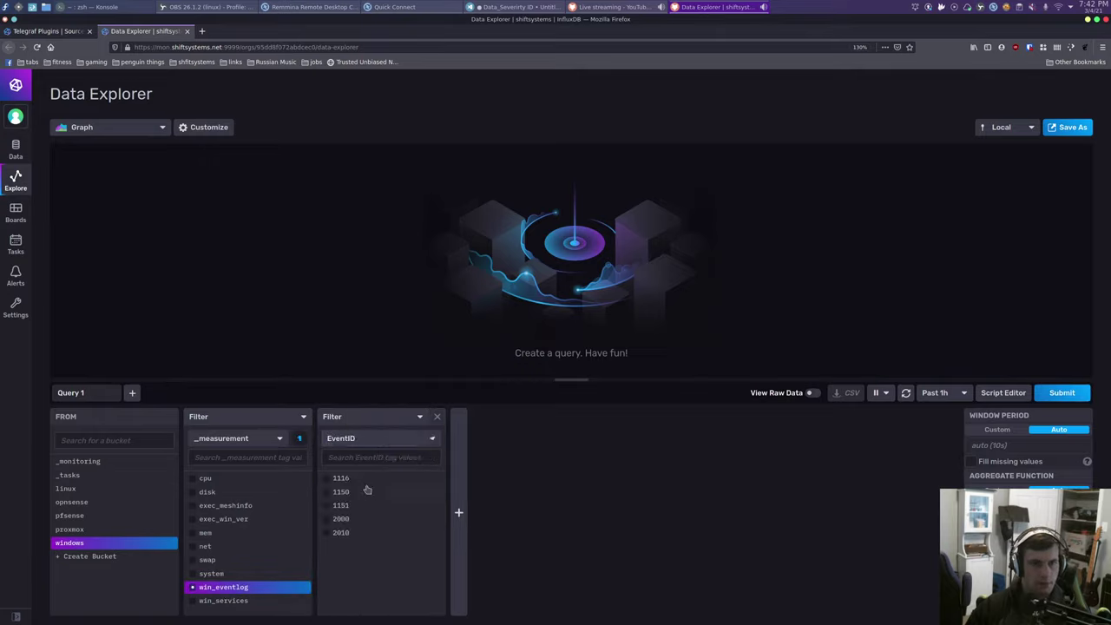
left_click(379, 439)
scroll(356, 564, "up", 2)
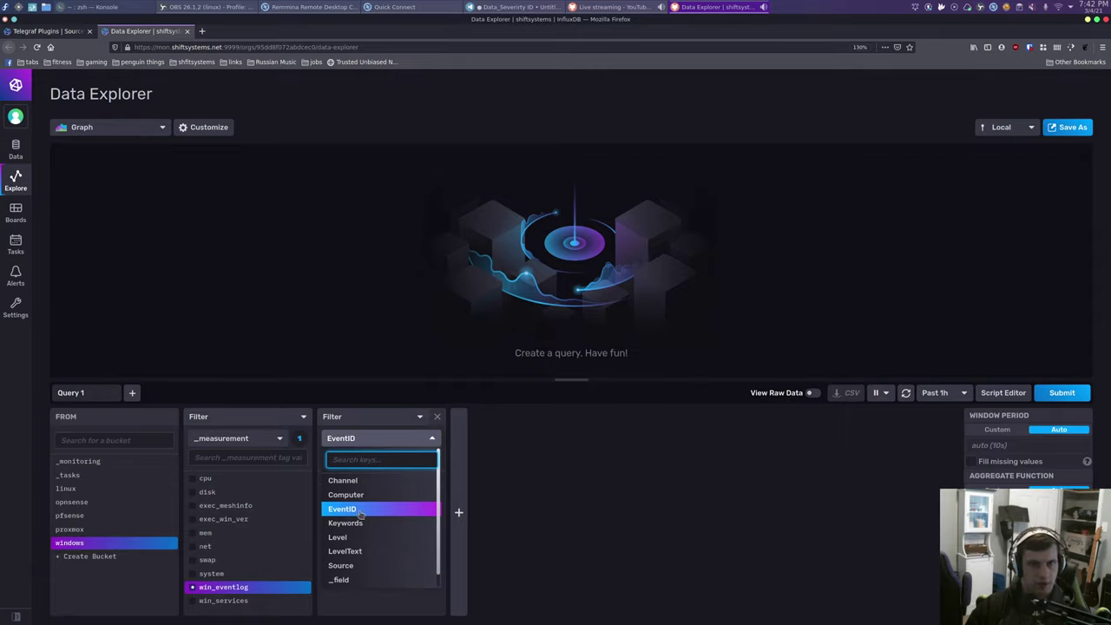
left_click(340, 509)
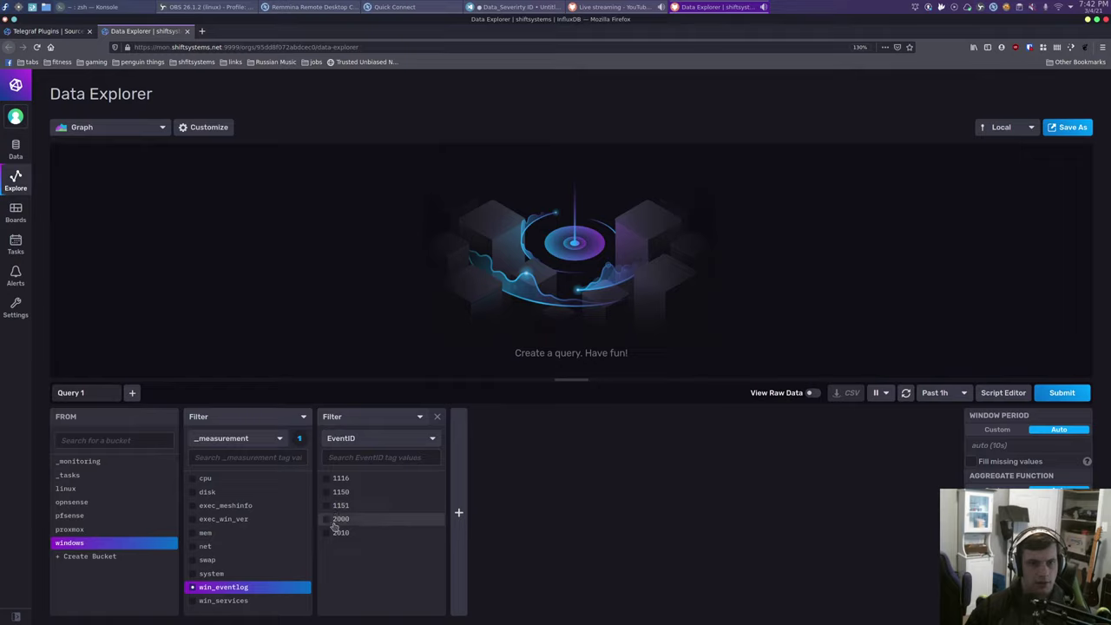
left_click(328, 479)
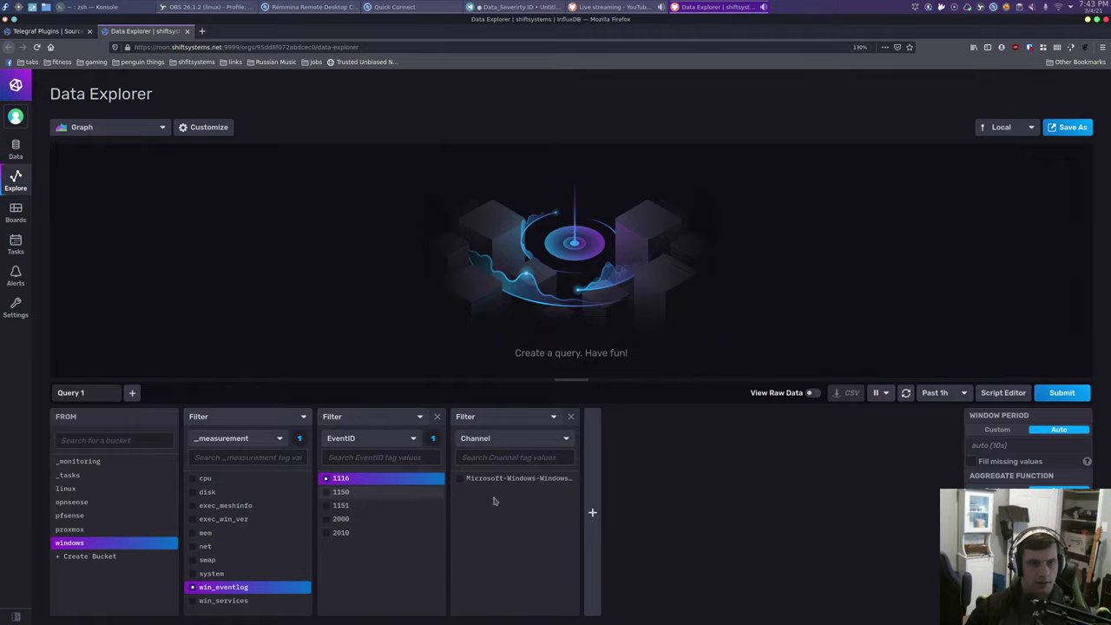
left_click(1059, 392)
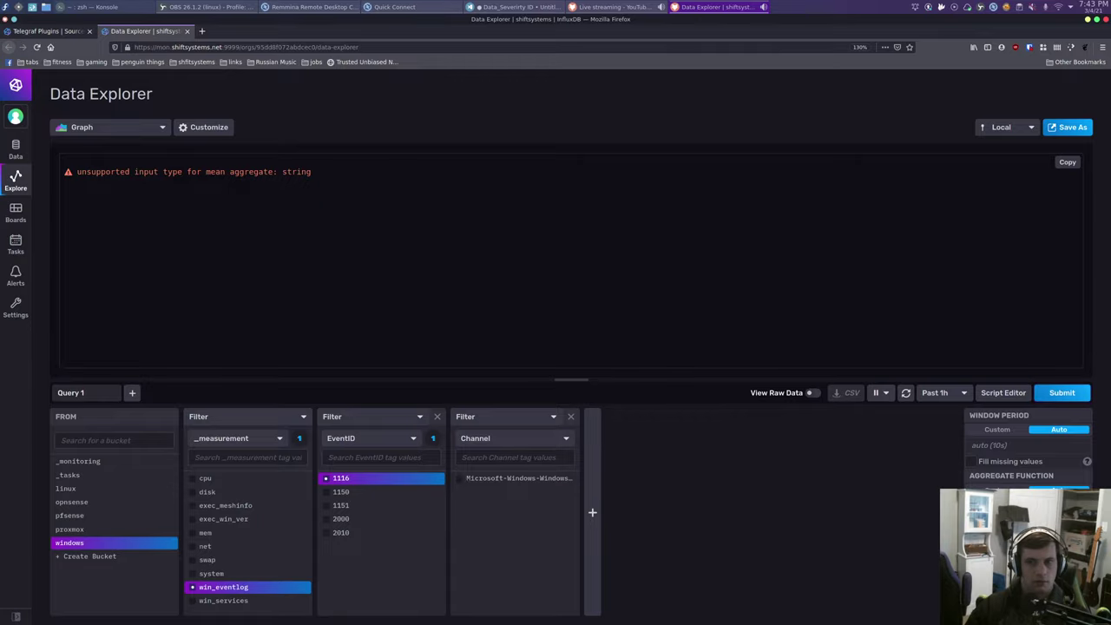
left_click(1051, 394)
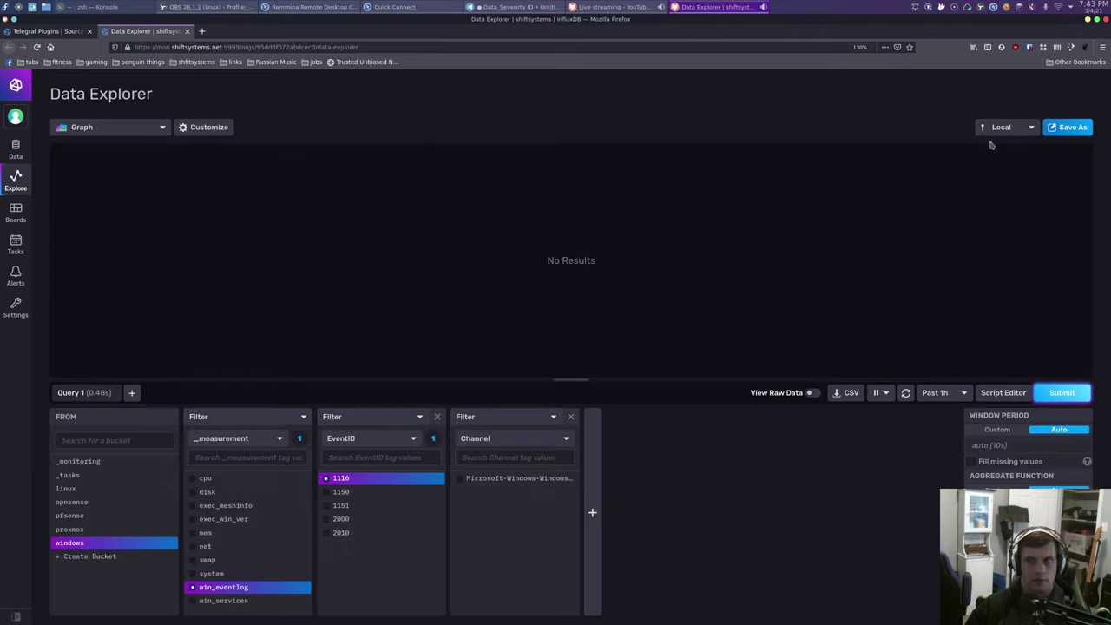
- Add event IDs 1151 and 1150 to the filter, submit the query, and deselect 1116
left_click(347, 505)
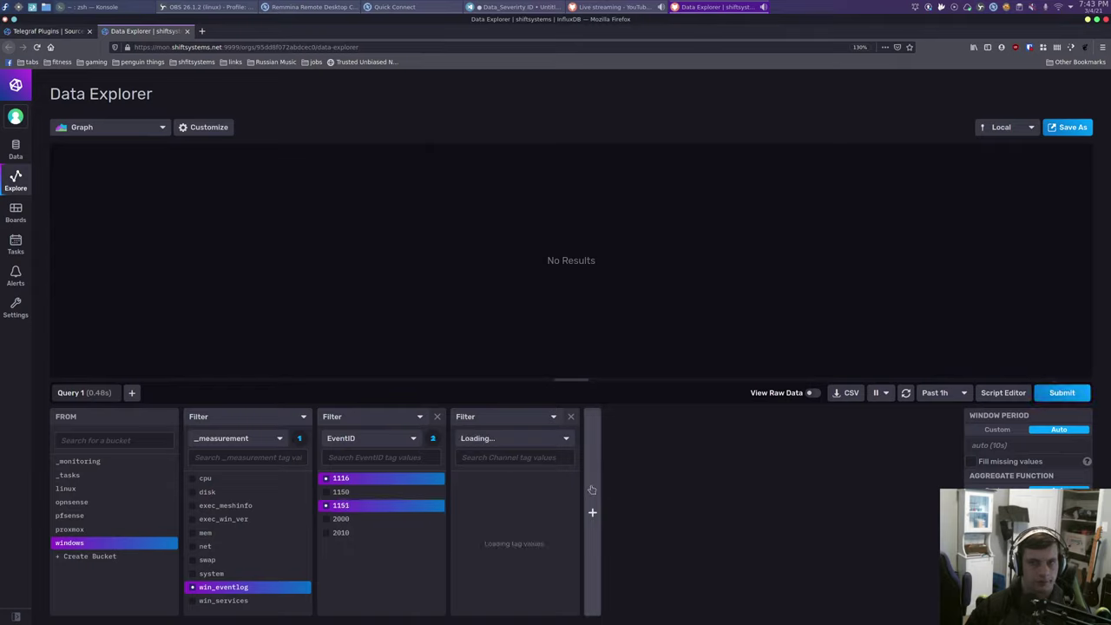
left_click(360, 492)
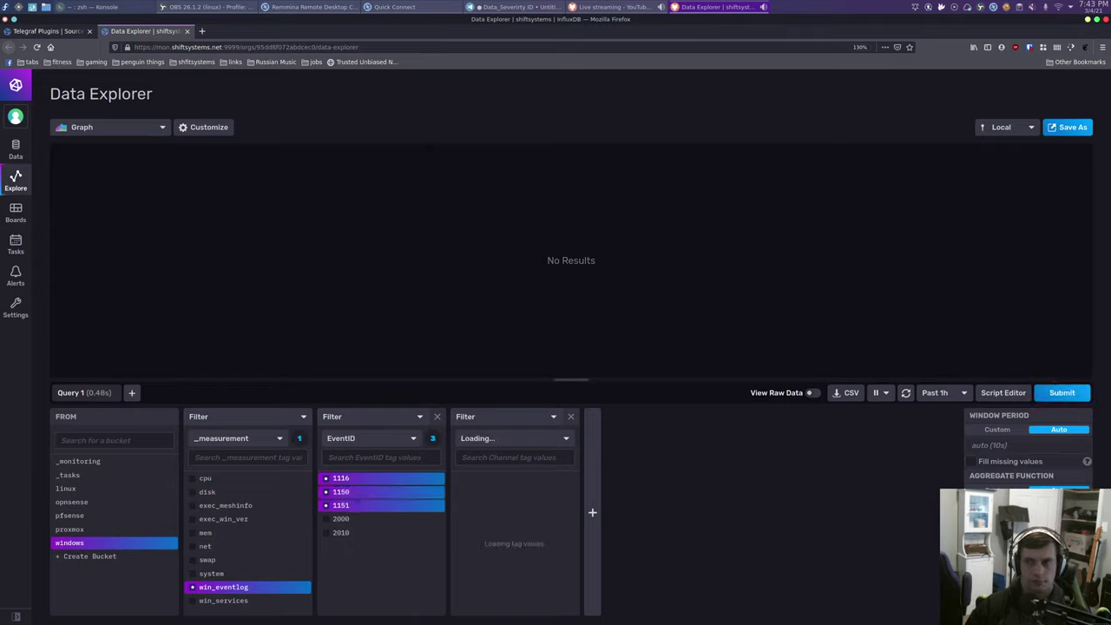
left_click(1067, 395)
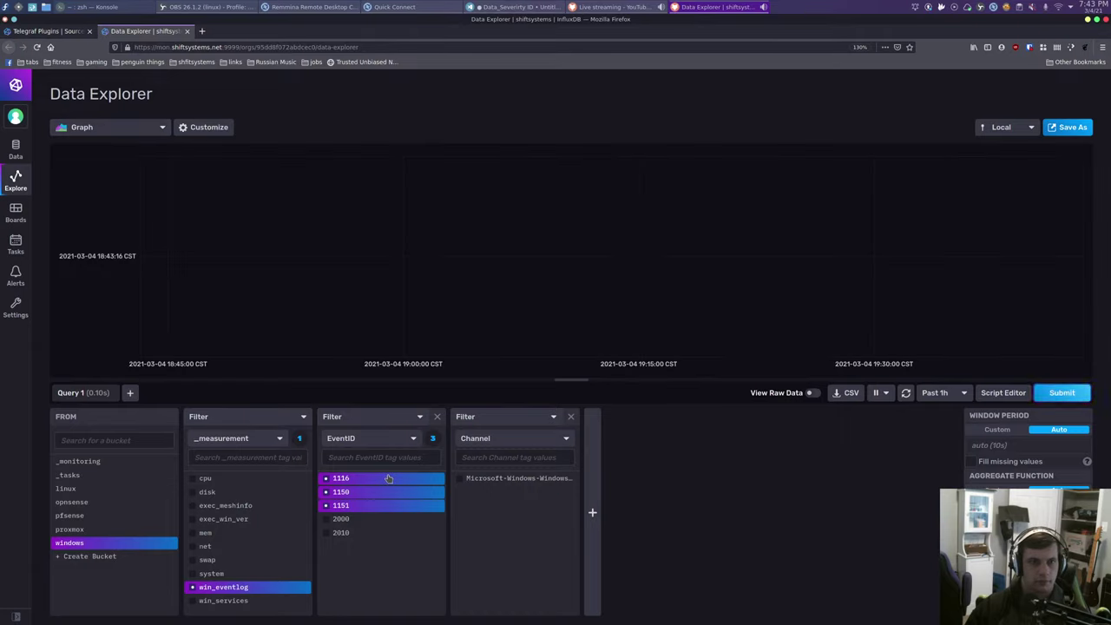
left_click(341, 478)
- Set the third query filter to _field, look through its field names, and select Message
left_click(511, 438)
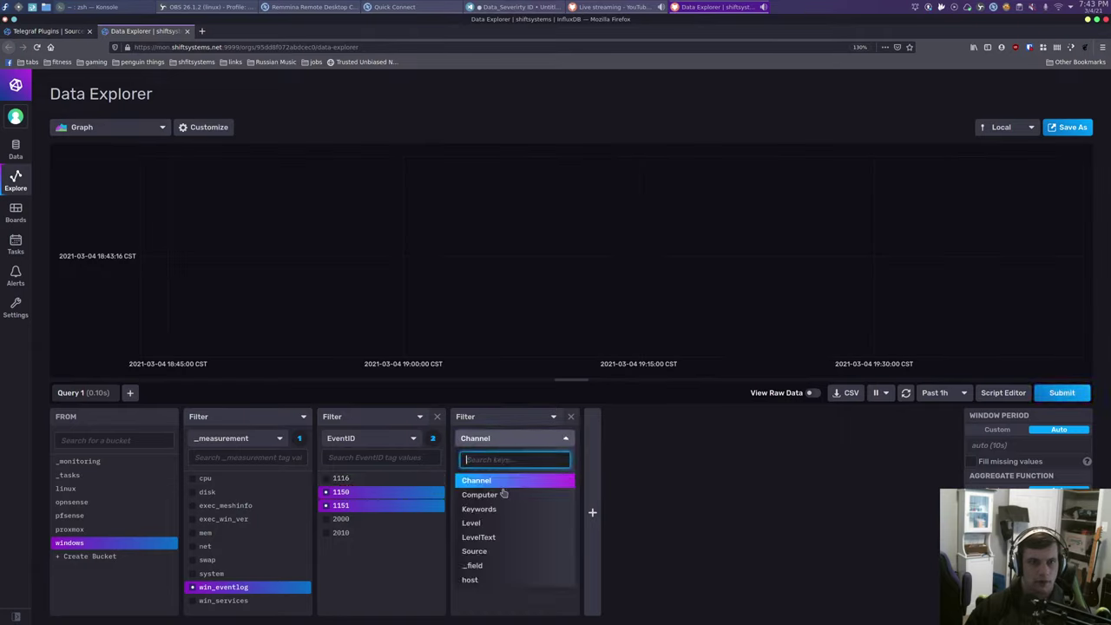
left_click(499, 565)
scroll(468, 521, "down", 5)
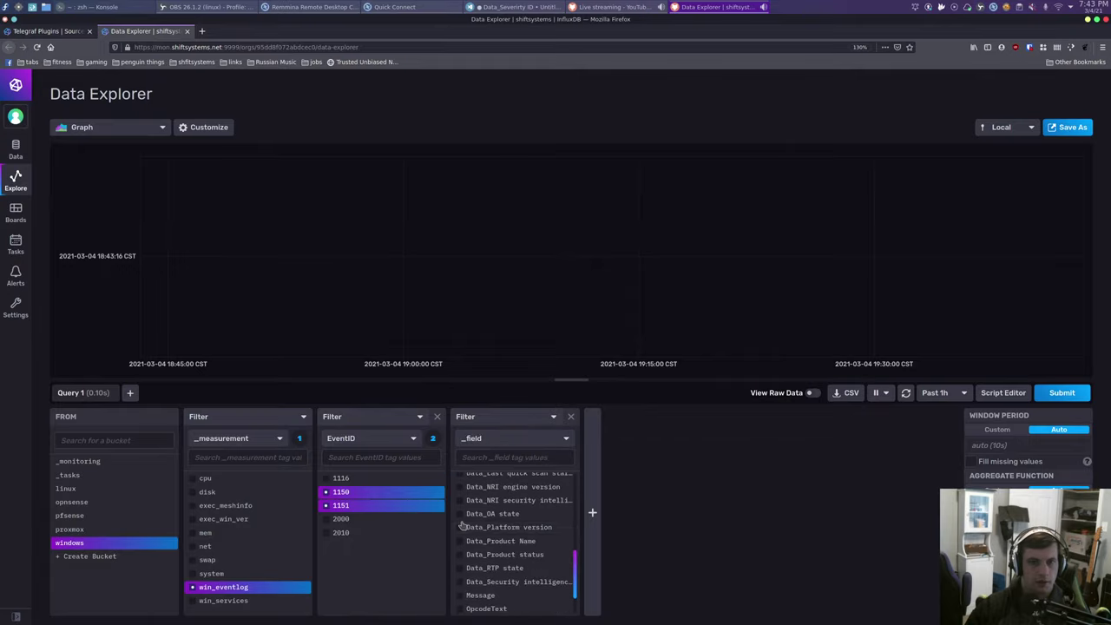
scroll(463, 526, "down", 3)
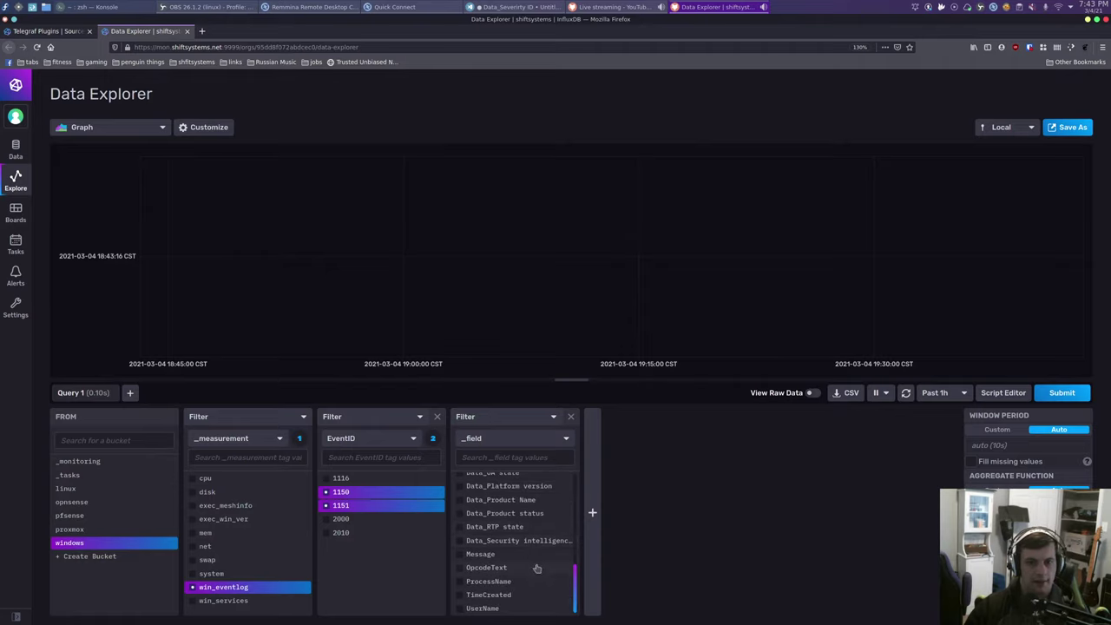
scroll(536, 566, "up", 10)
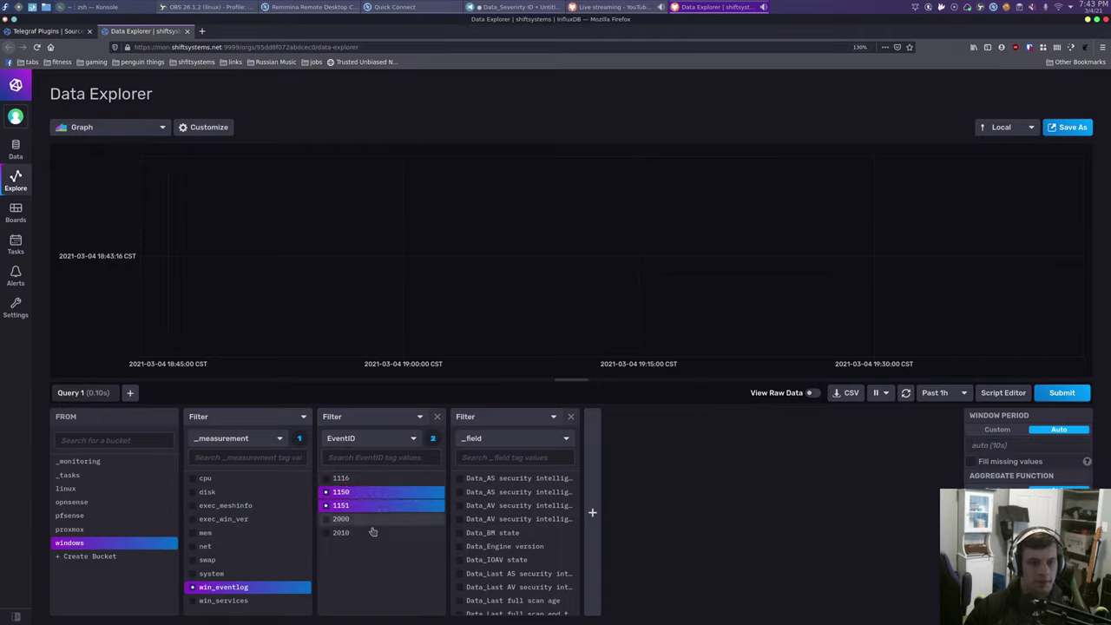
left_click(409, 440)
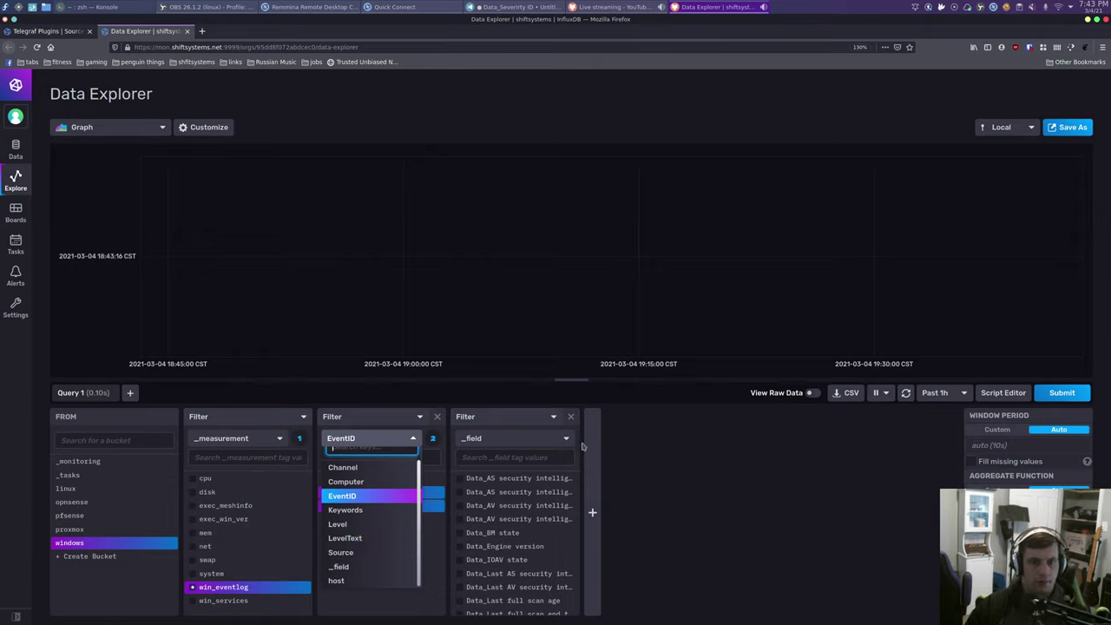
left_click(425, 554)
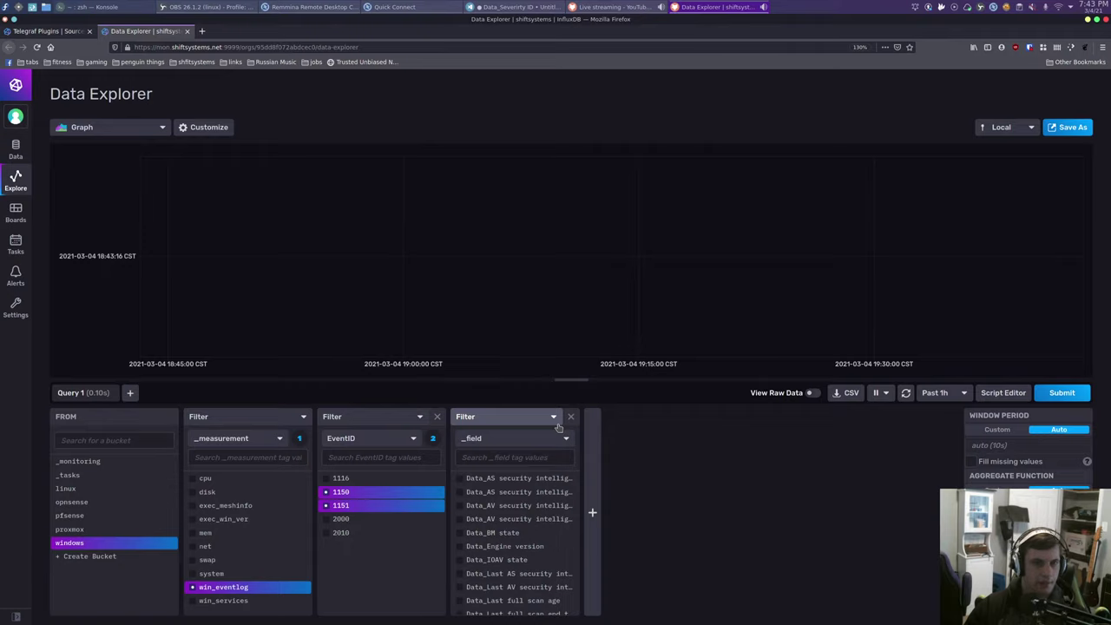
scroll(514, 568, "down", 5)
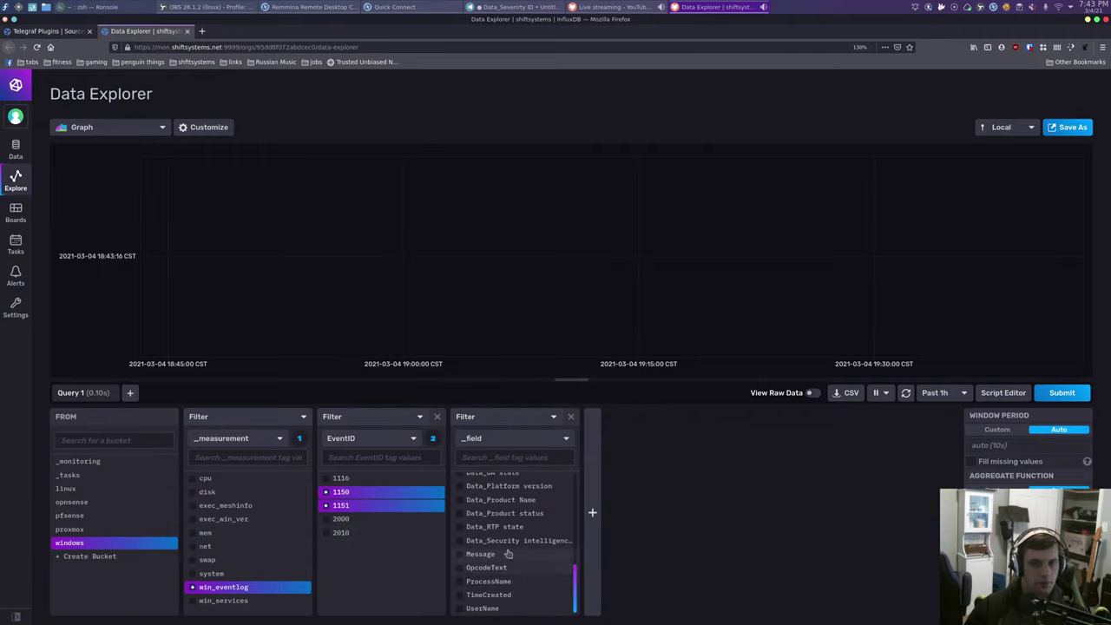
left_click(506, 553)
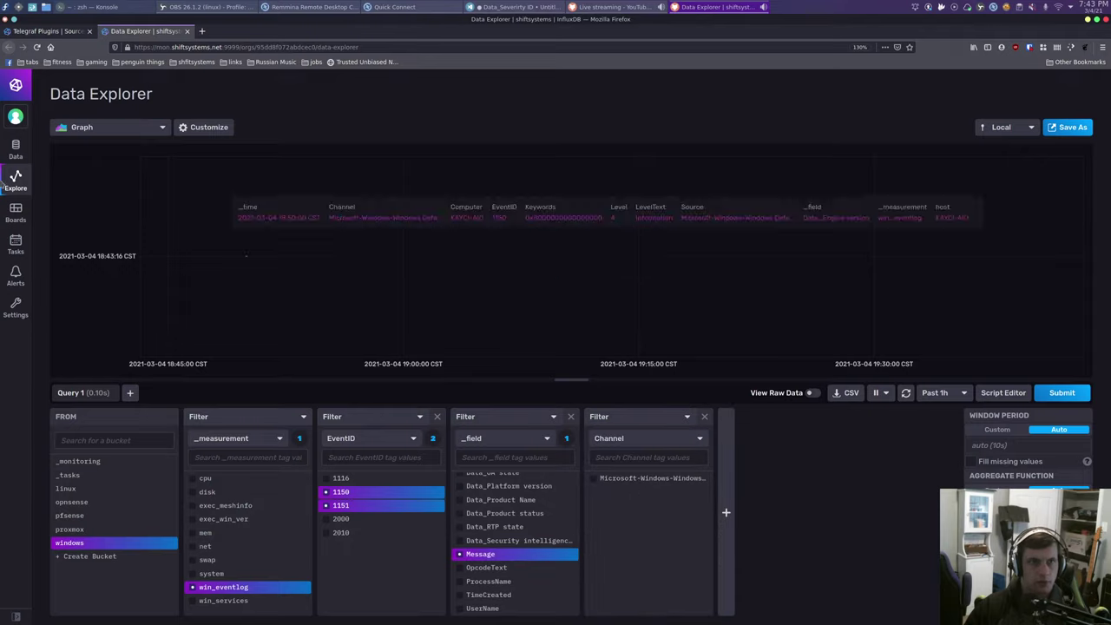
- Change the query's visualization type from Graph to Table
left_click(111, 127)
scroll(130, 260, "down", 1)
scroll(130, 260, "down", 2)
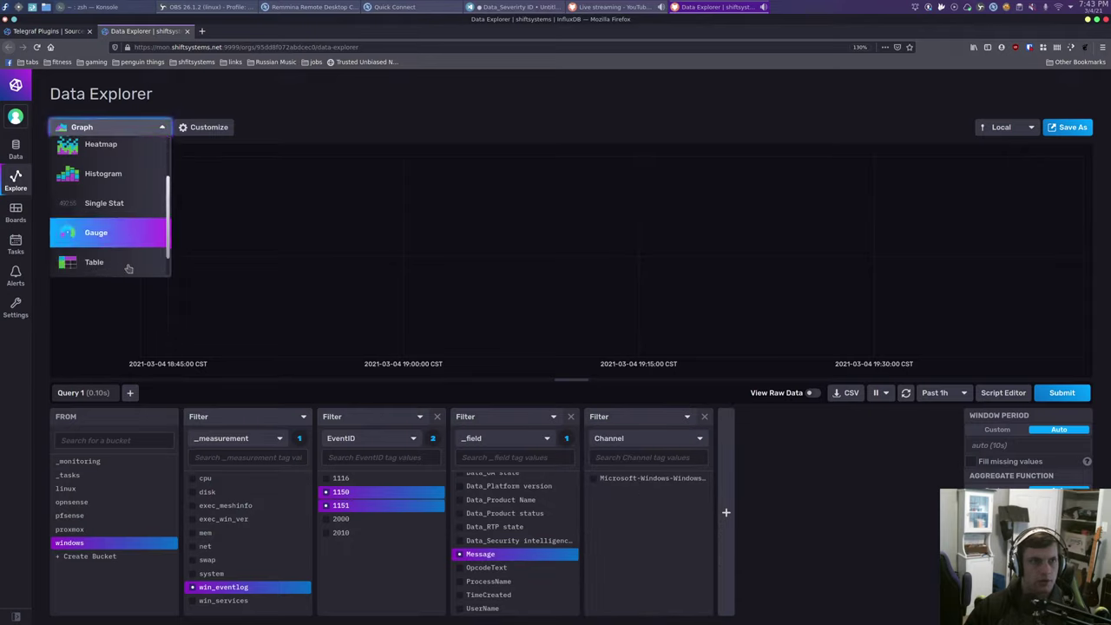
left_click(104, 231)
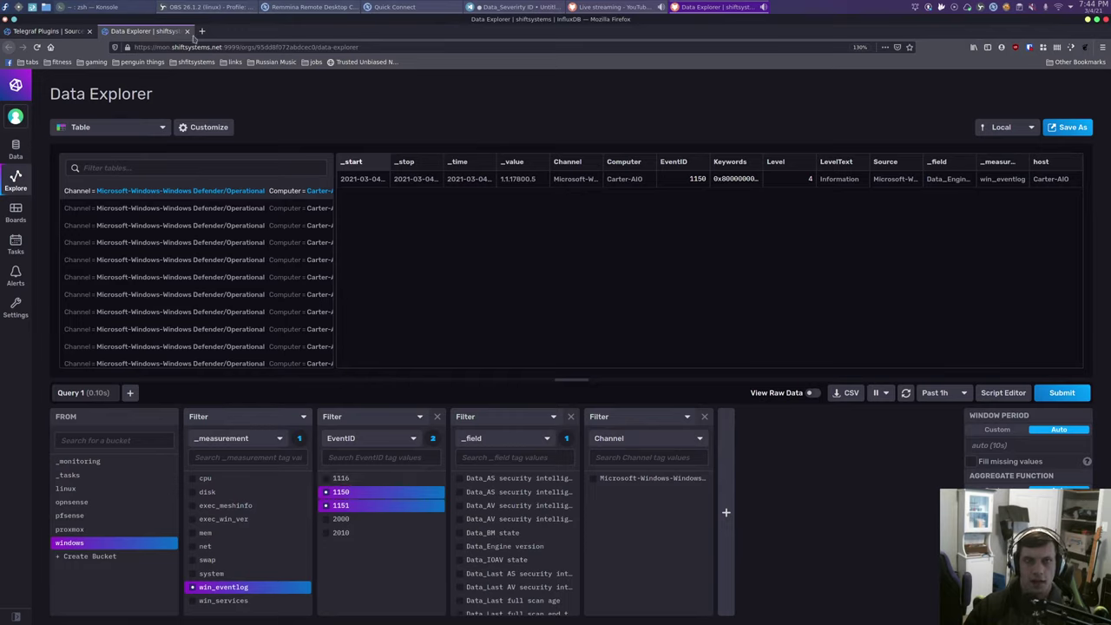
- Return to the Windows Eventlog plugin page and read its list of System fields down to Message
left_click(40, 32)
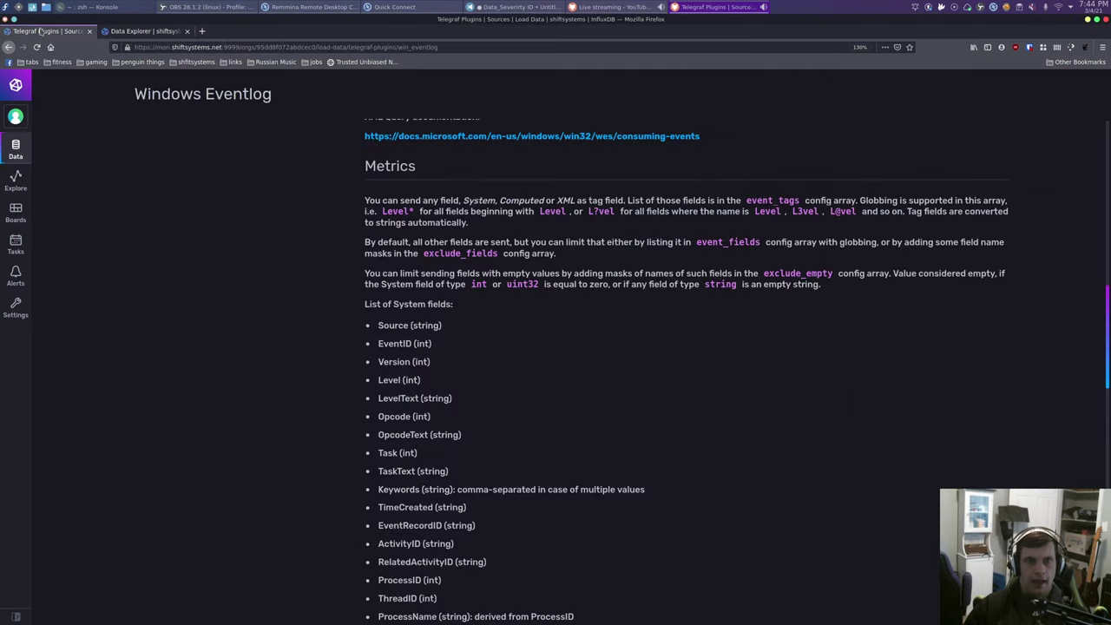
scroll(589, 448, "down", 3)
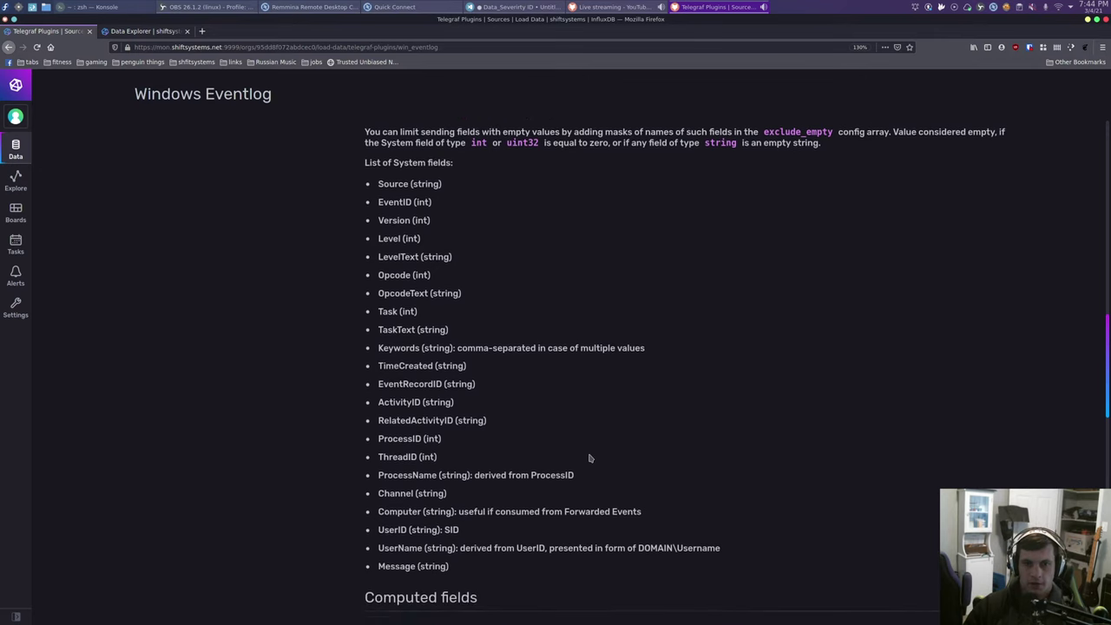
scroll(589, 455, "up", 1)
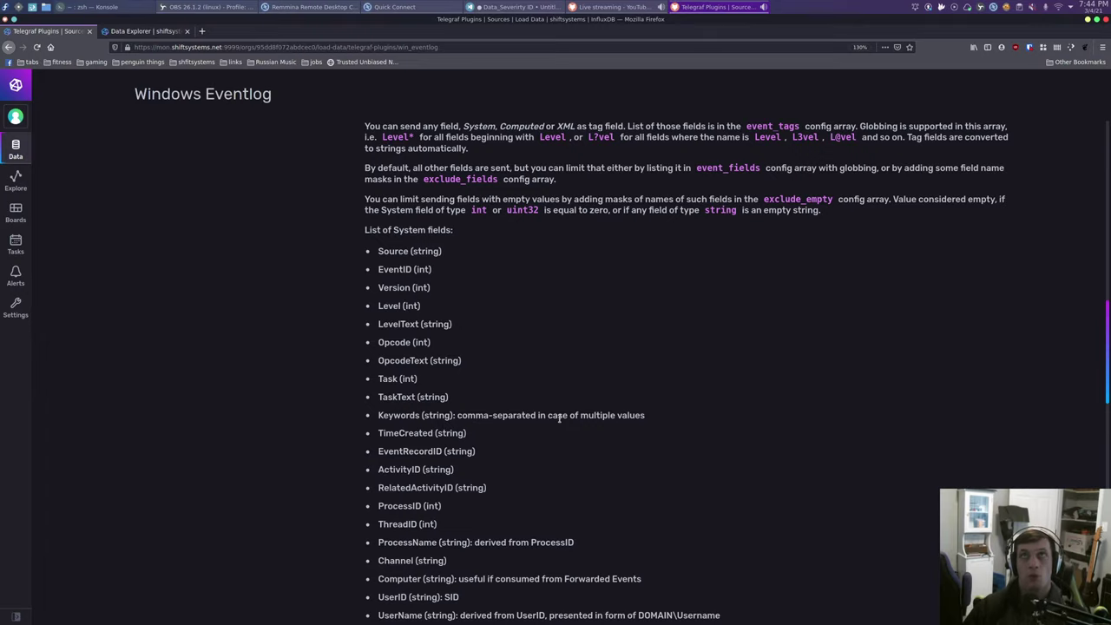
scroll(599, 387, "down", 2)
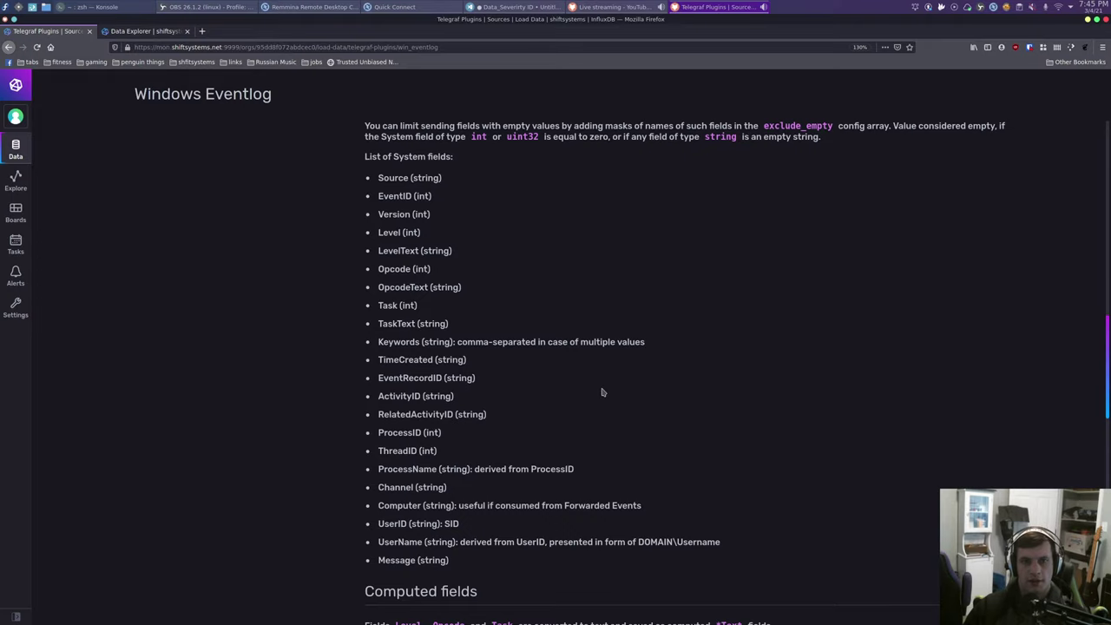
scroll(601, 392, "up", 1)
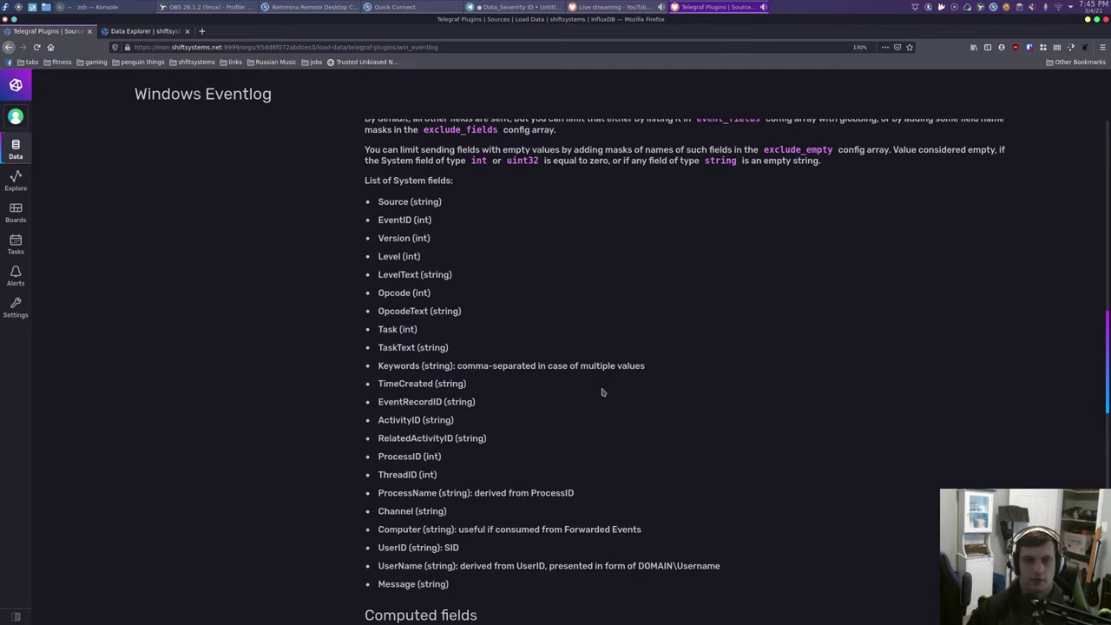
scroll(602, 392, "down", 1)
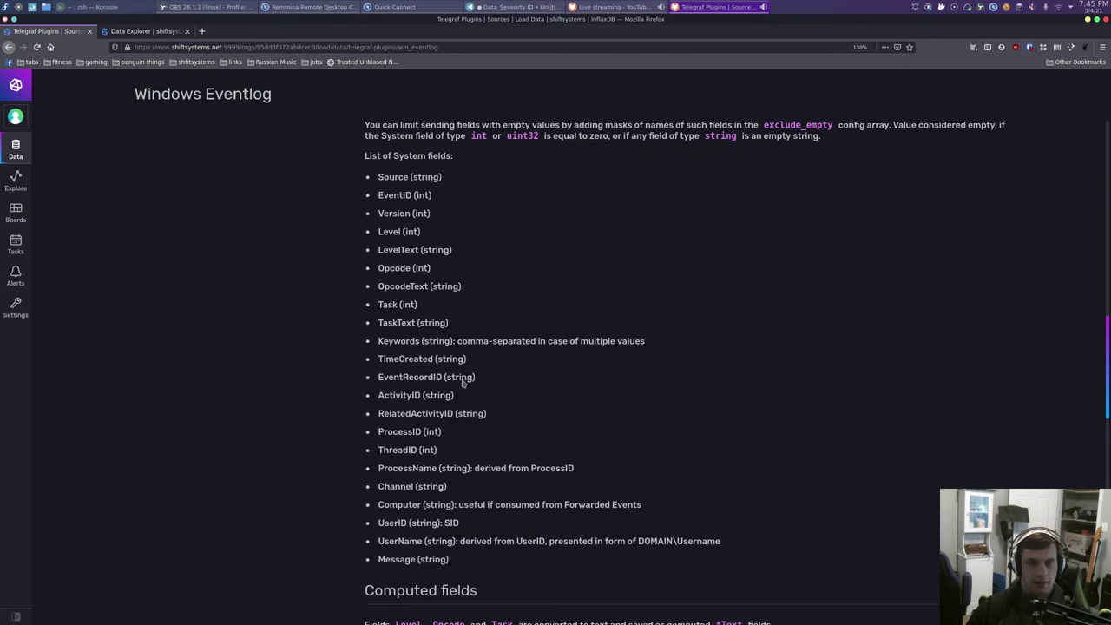
- Examine the data types of the EventID, Level, Opcode and Source fields and reread the Metrics notes on limiting sent fields
double_click(423, 198)
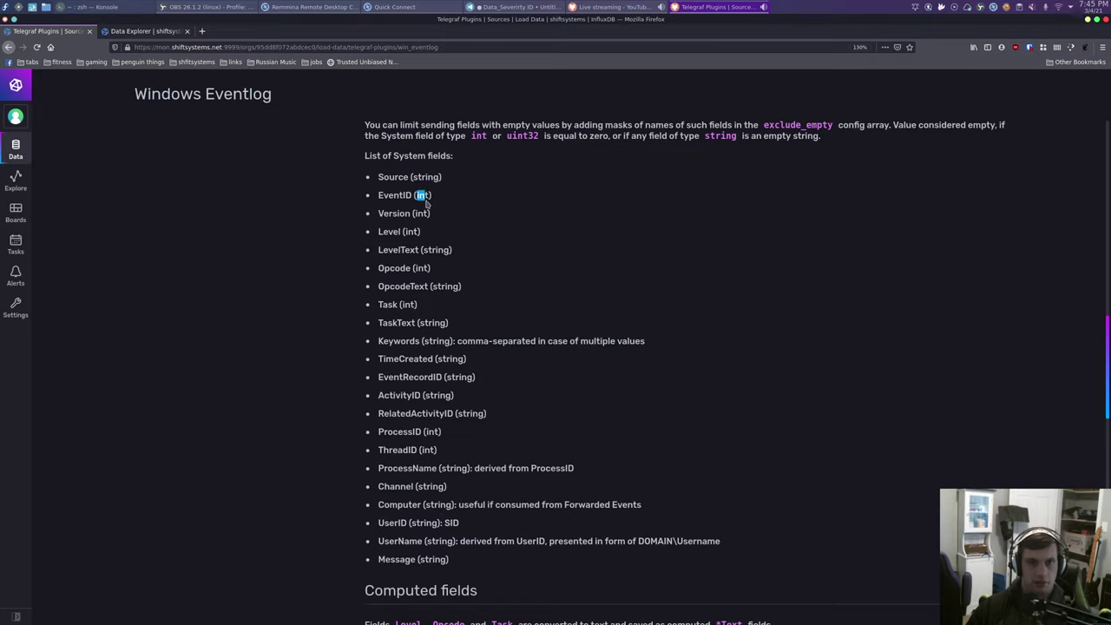
left_click_drag(425, 201, 429, 203)
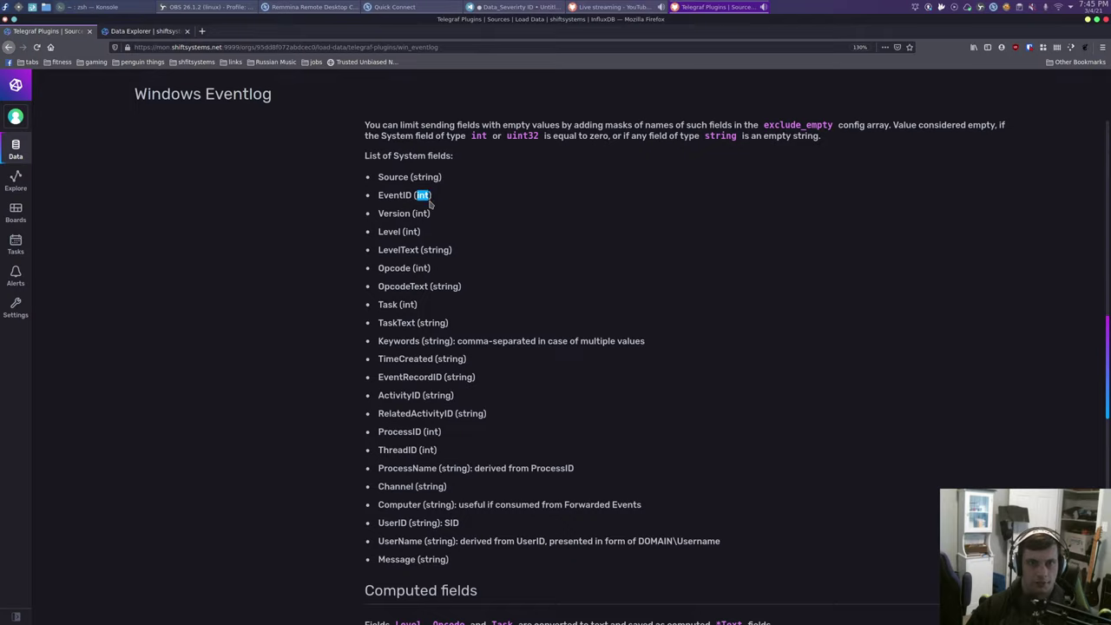
double_click(412, 232)
left_click(416, 272)
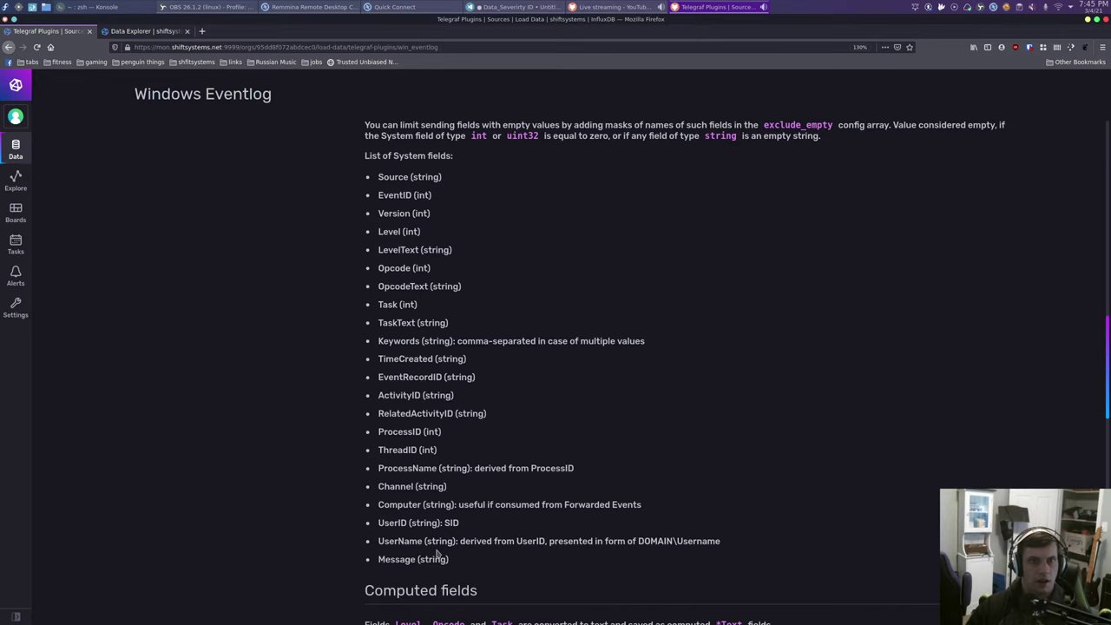
scroll(439, 553, "up", 1)
left_click_drag(365, 237, 431, 252)
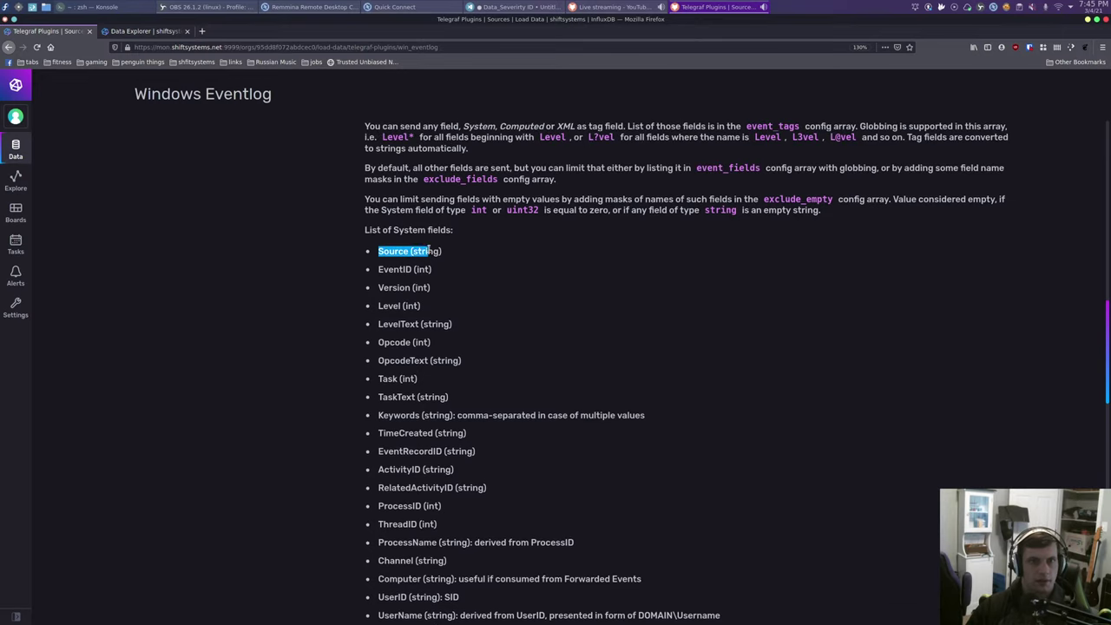
left_click(448, 301)
scroll(450, 339, "up", 1)
scroll(450, 365, "down", 1)
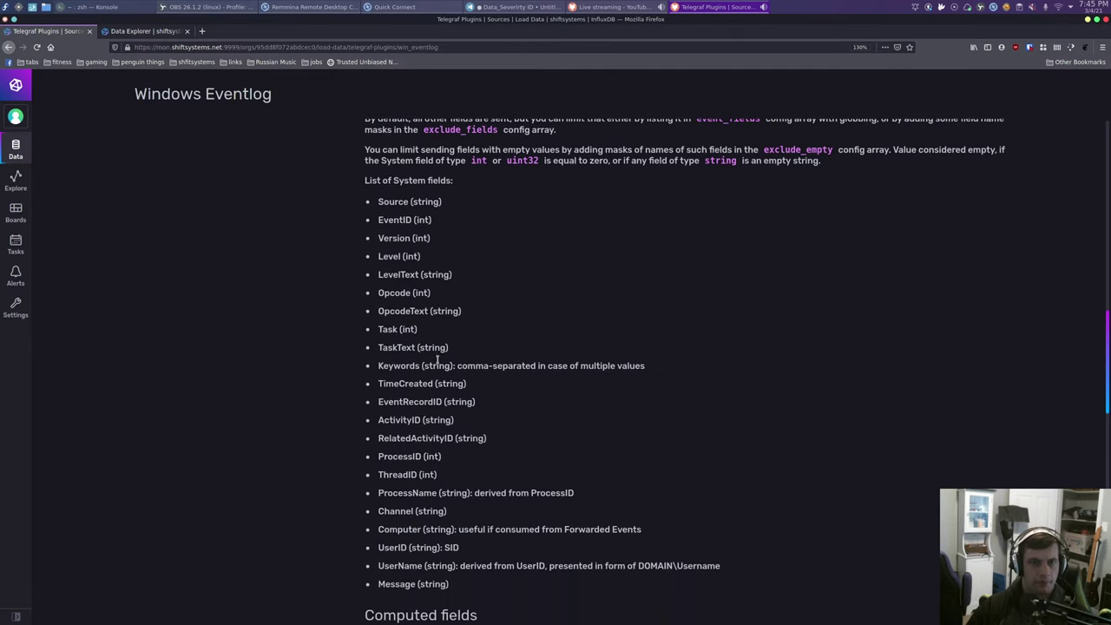
scroll(439, 363, "down", 1)
scroll(401, 309, "up", 1)
scroll(402, 311, "up", 2)
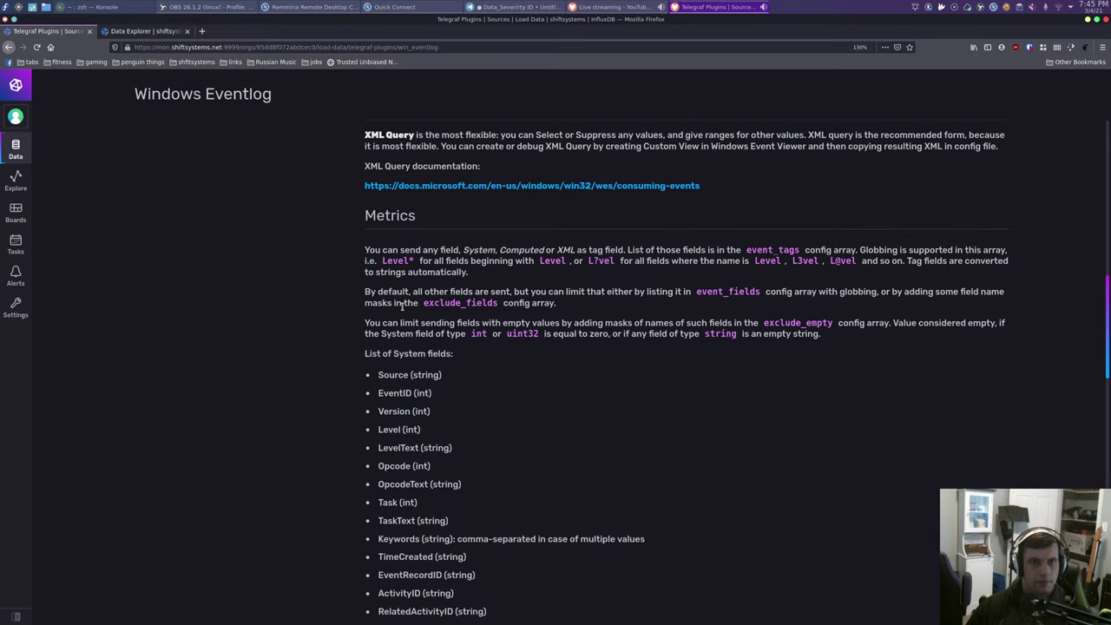
scroll(402, 304, "down", 1)
- Tile the browser to half the screen, check telegraf.conf in the remote session, and return to the plugin's list of System fields
key("super+Left")
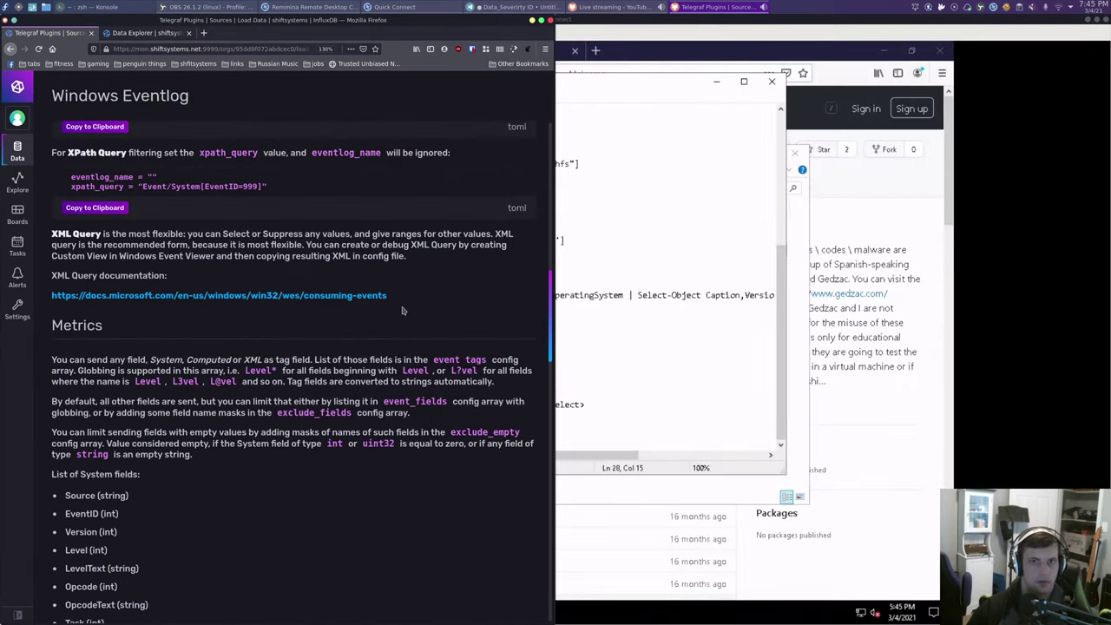
key("alt+Tab")
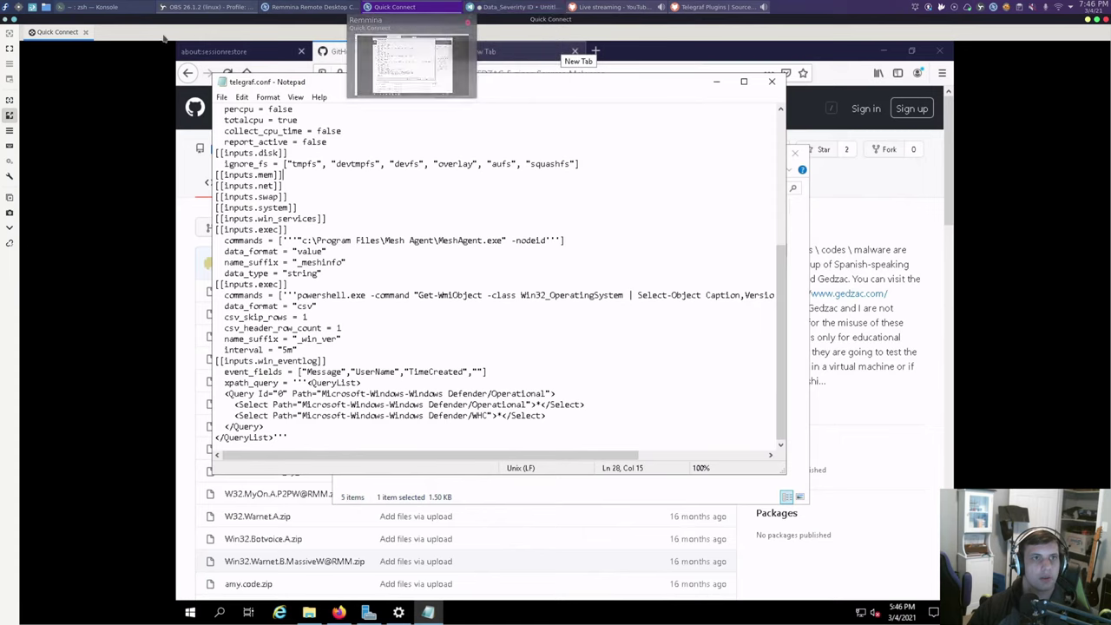
left_click(703, 7)
scroll(486, 260, "down", 2)
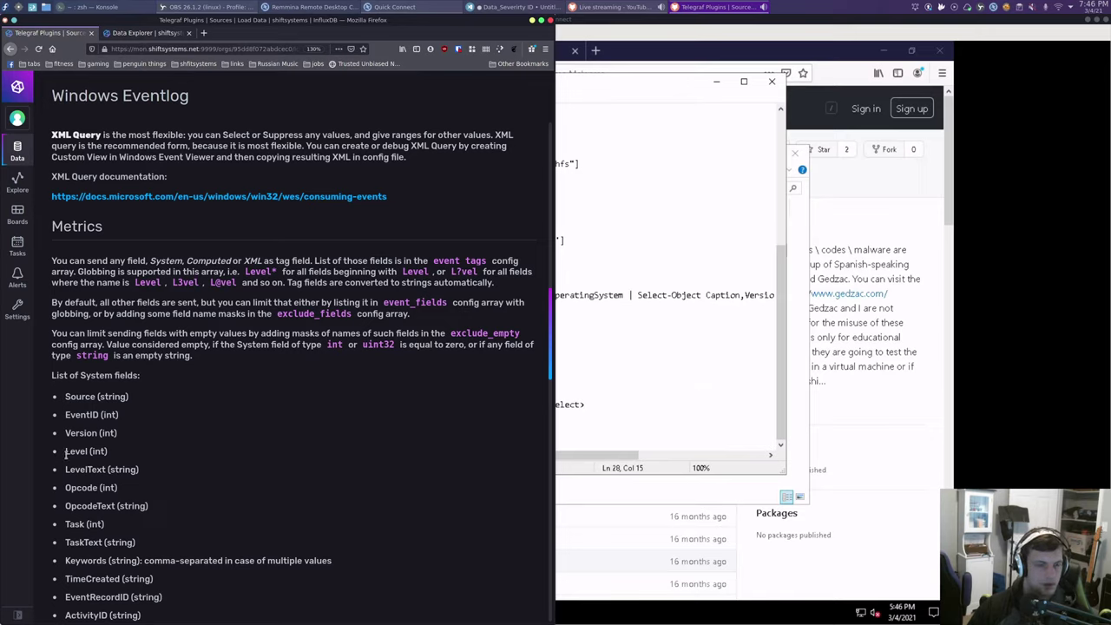
- Copy the Level field name from the System fields list into event_fields in telegraf.conf and add an empty quoted entry after it
left_click_drag(65, 452, 88, 452)
right_click(78, 452)
left_click(97, 460)
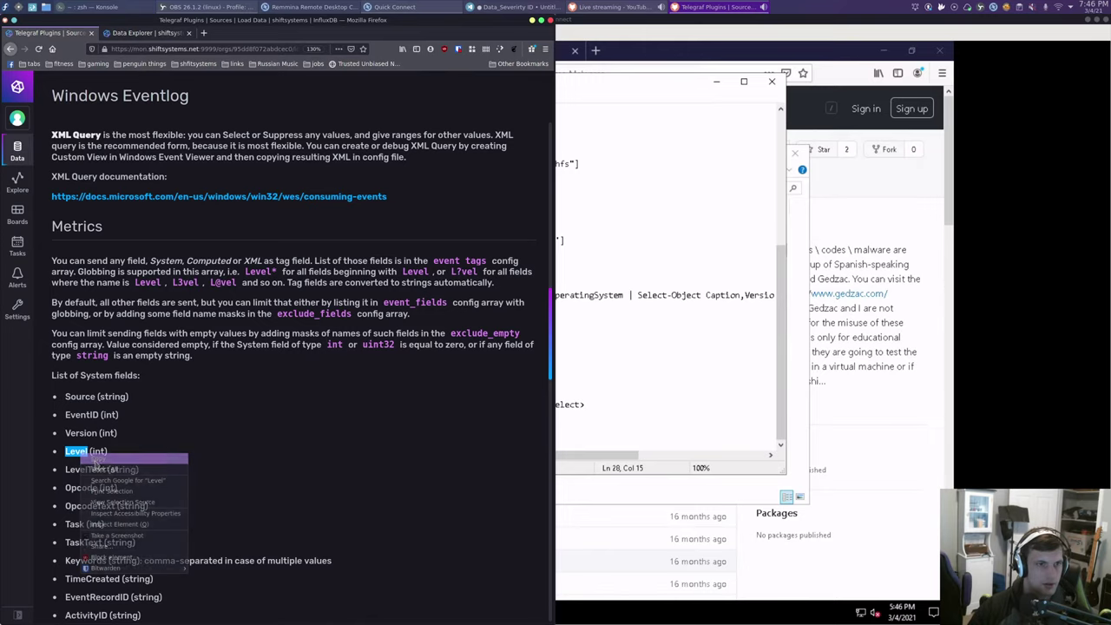
left_click(584, 398)
left_click(476, 371)
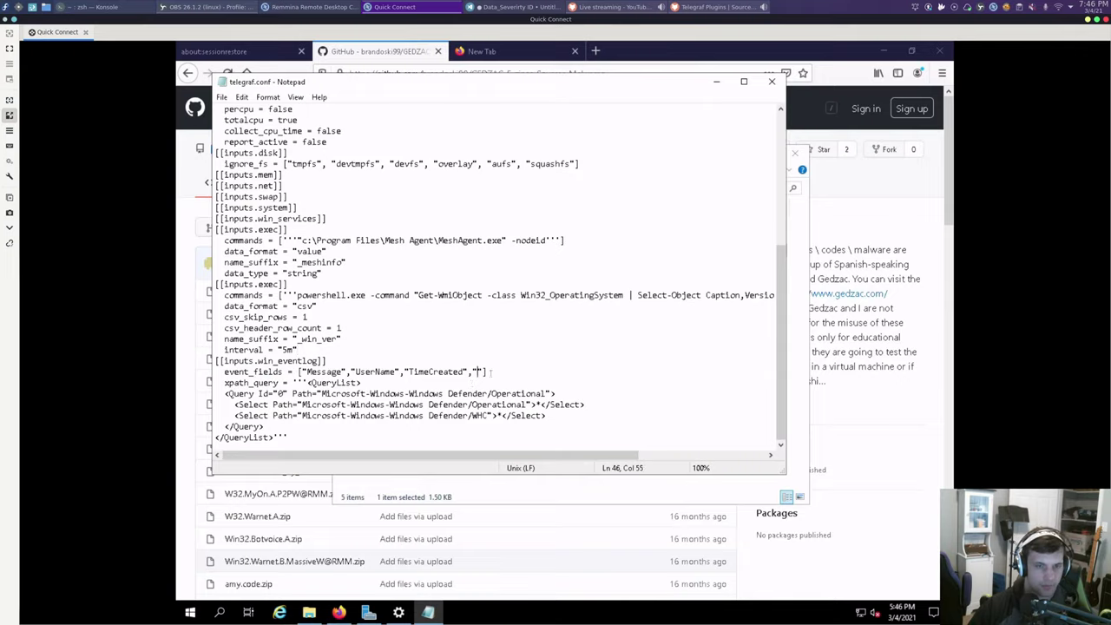
key("ctrl+v")
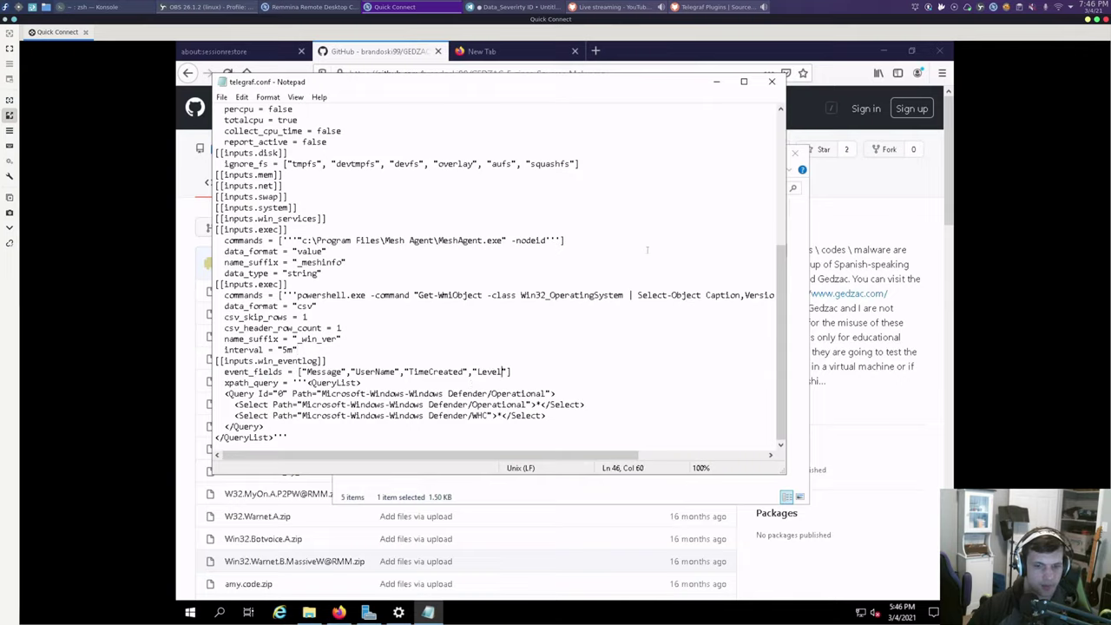
type(",\"")
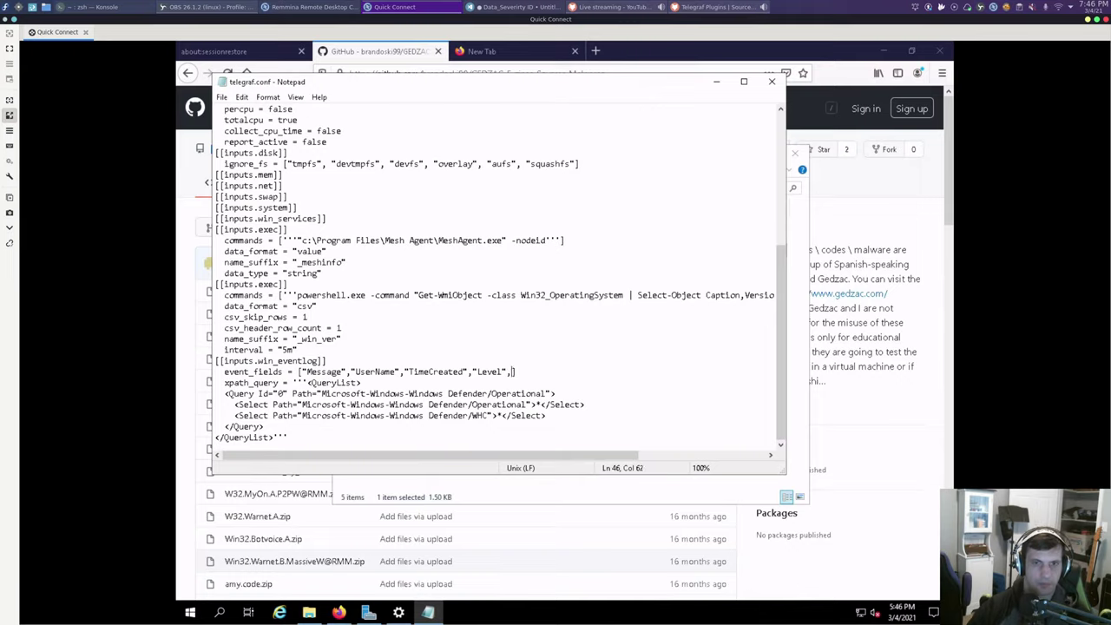
type("\"")
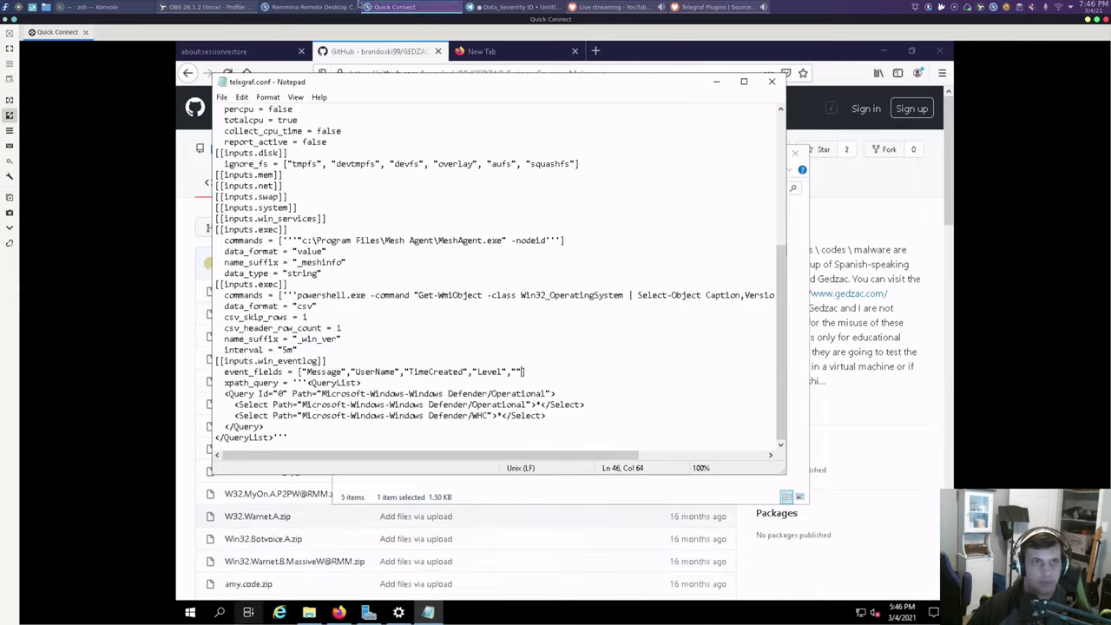
left_click(734, 6)
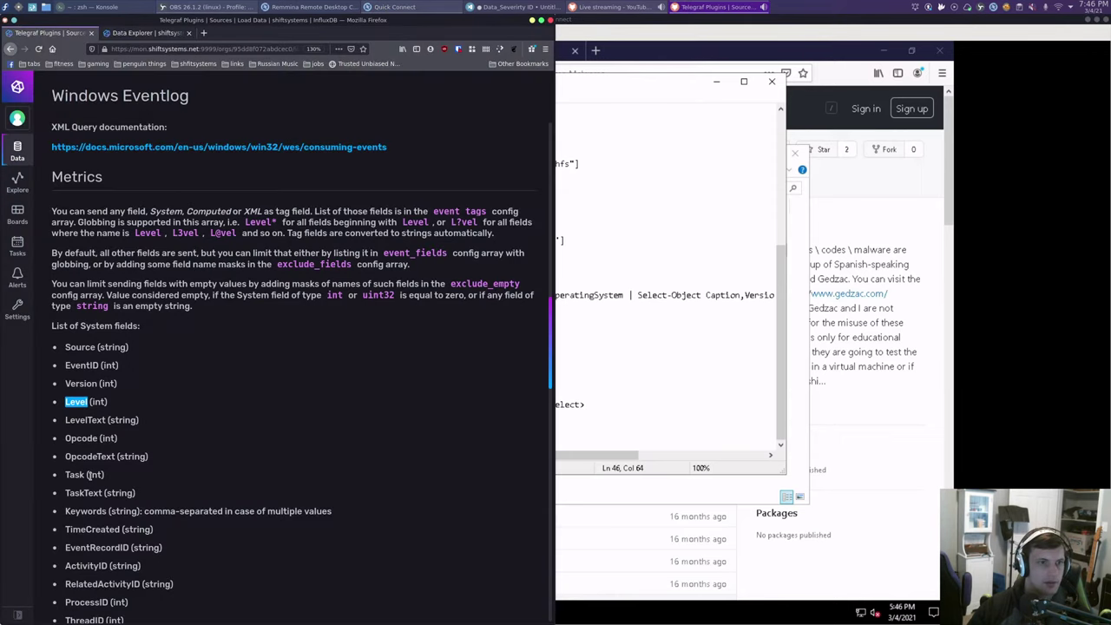
scroll(89, 474, "down", 2)
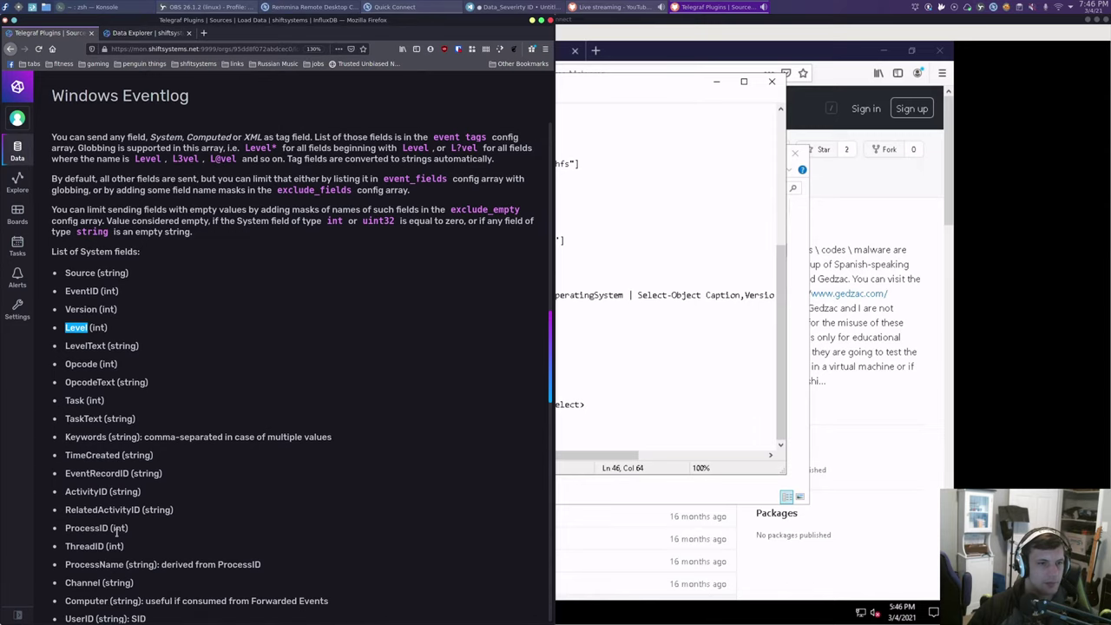
left_click(115, 527)
double_click(118, 527)
left_click(119, 528)
double_click(115, 530)
right_click(123, 530)
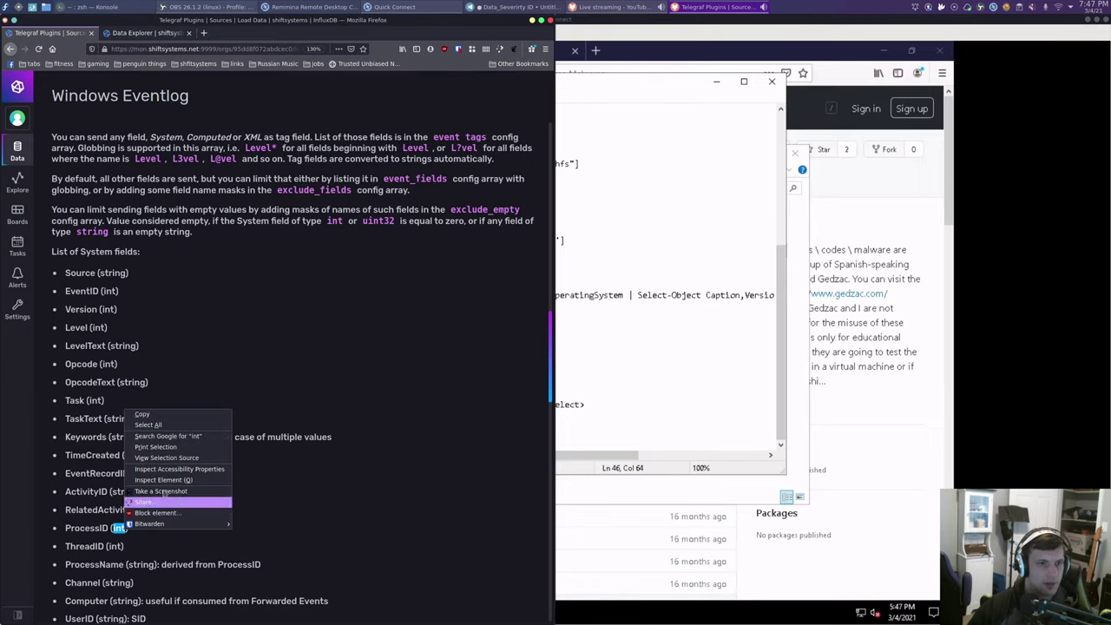
left_click(183, 420)
left_click(591, 323)
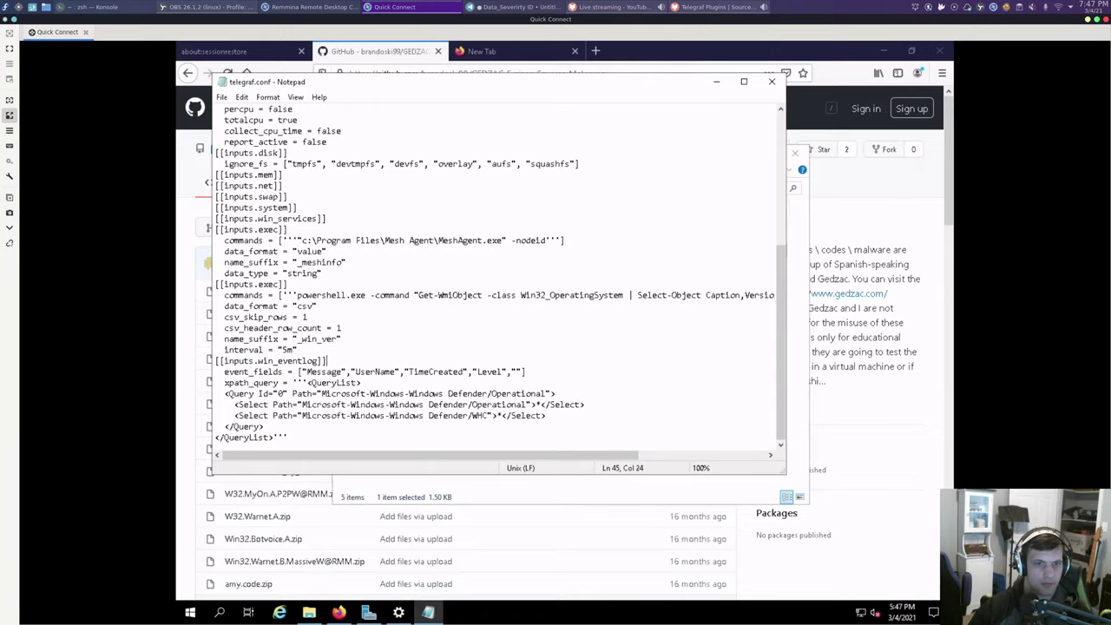
left_click(695, 7)
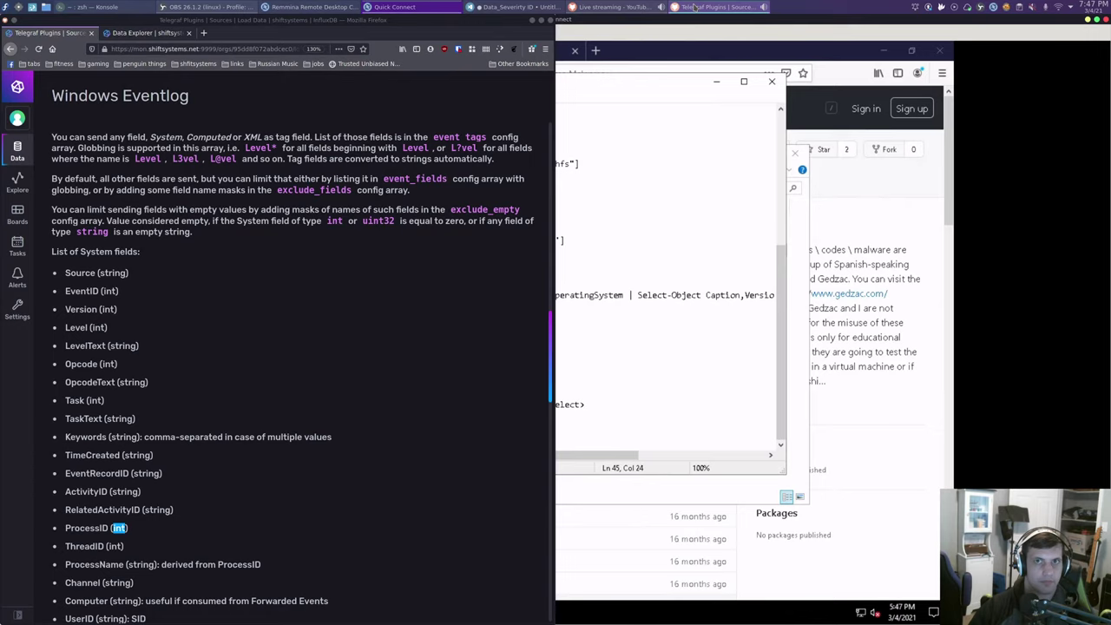
- Copy the ProcessID field name from the System fields list into the empty event_fields entry and add a comma after it
double_click(82, 528)
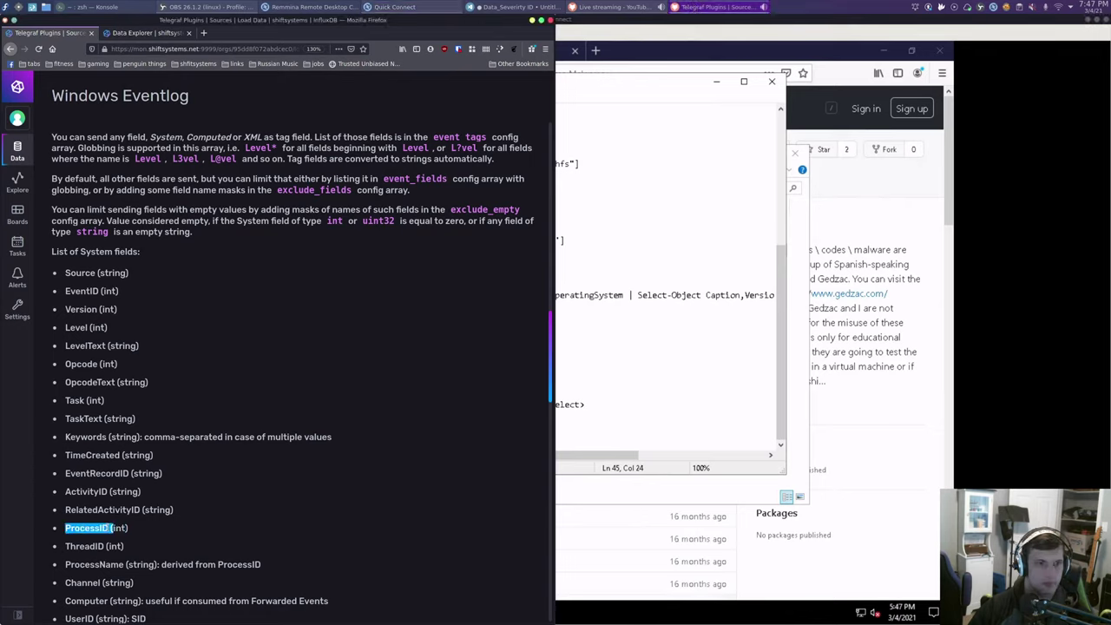
right_click(76, 536)
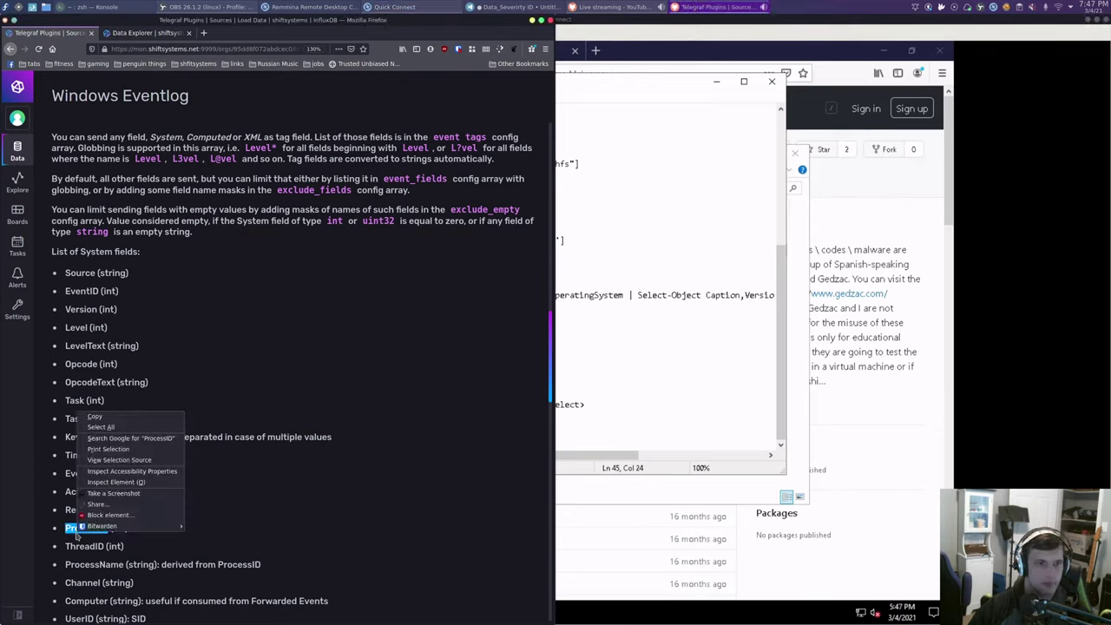
left_click(95, 417)
left_click(395, 7)
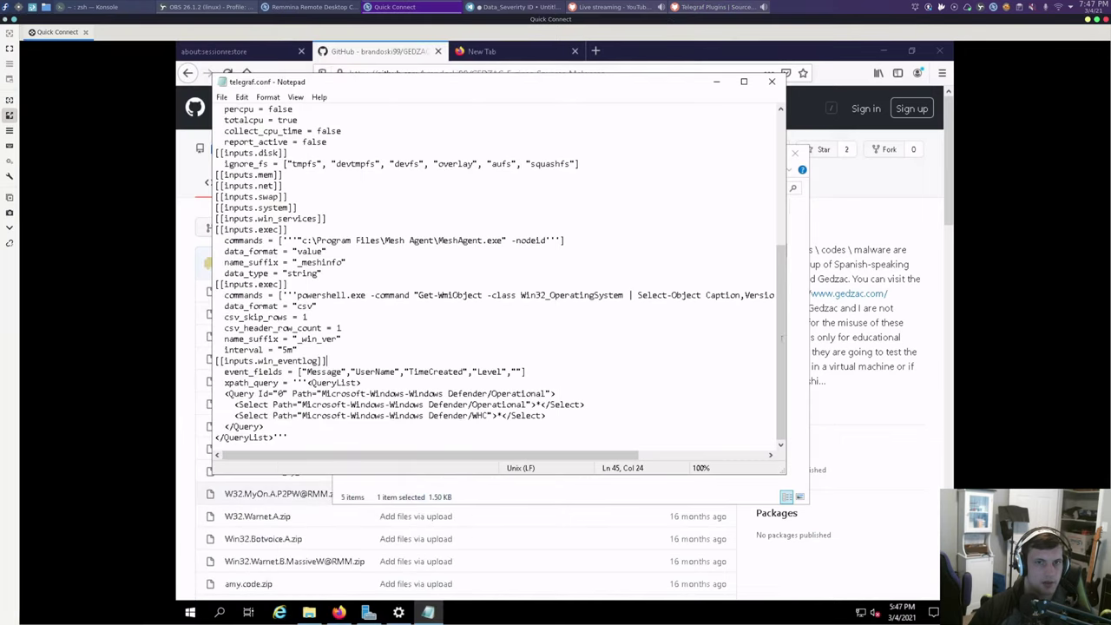
left_click(517, 371)
key("ctrl+v")
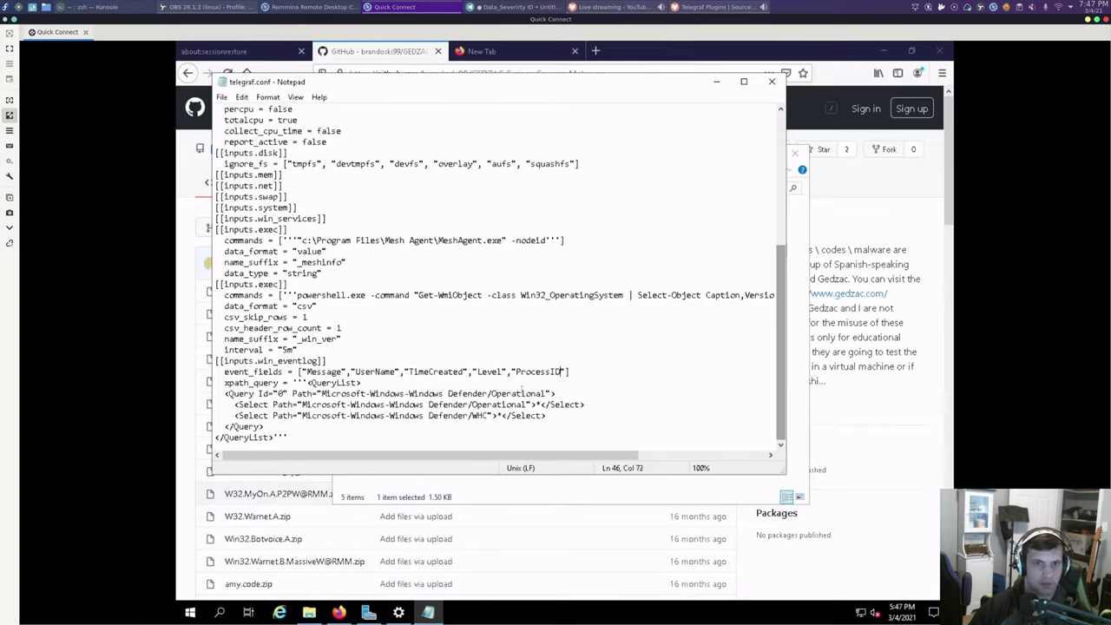
key("Right")
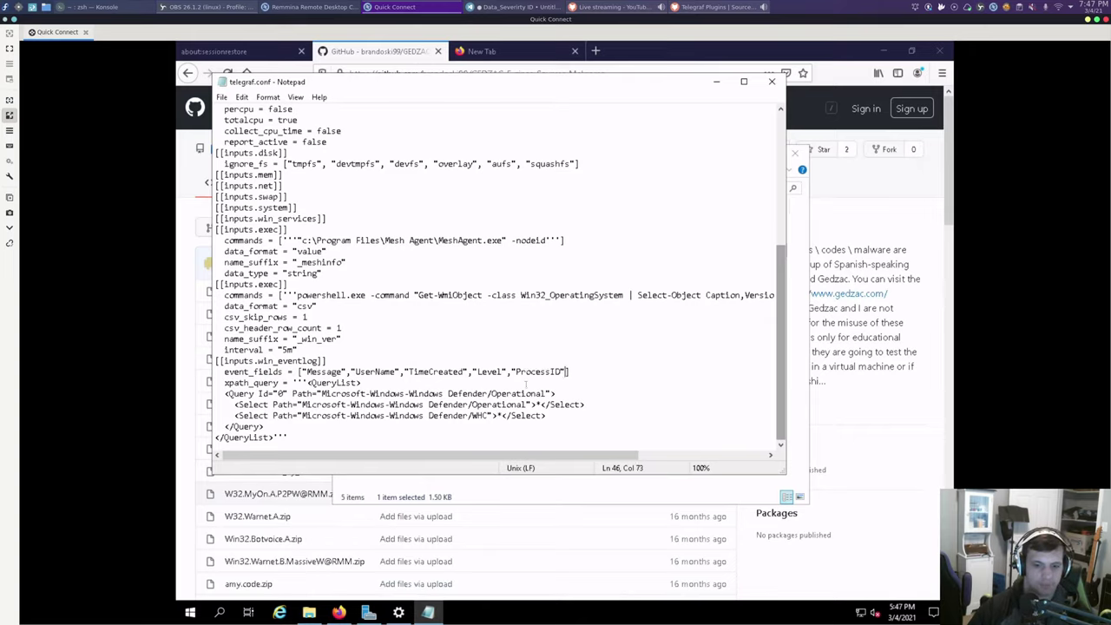
type(",")
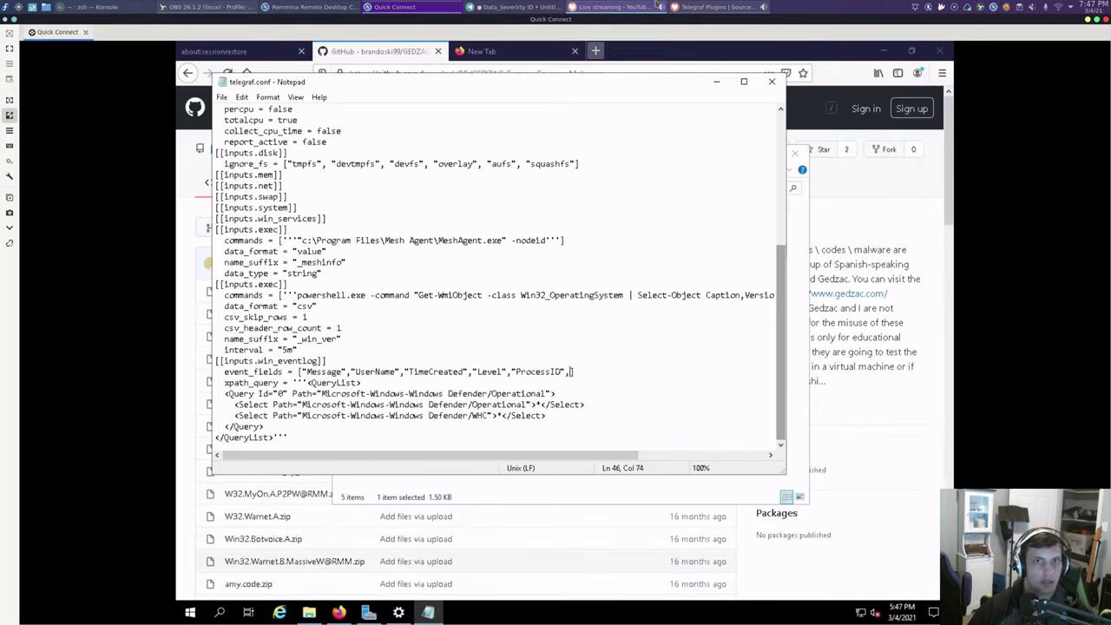
- Copy ProcessName from the System fields list and add it as a quoted event_fields entry after ProcessID, followed by a comma
left_click(713, 6)
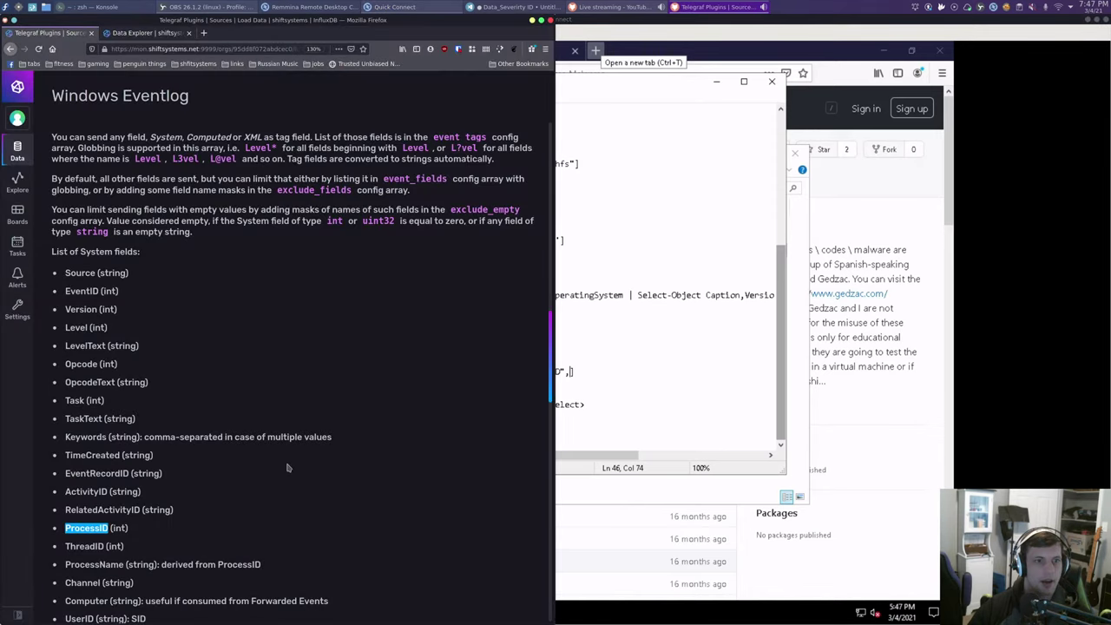
scroll(287, 468, "down", 1)
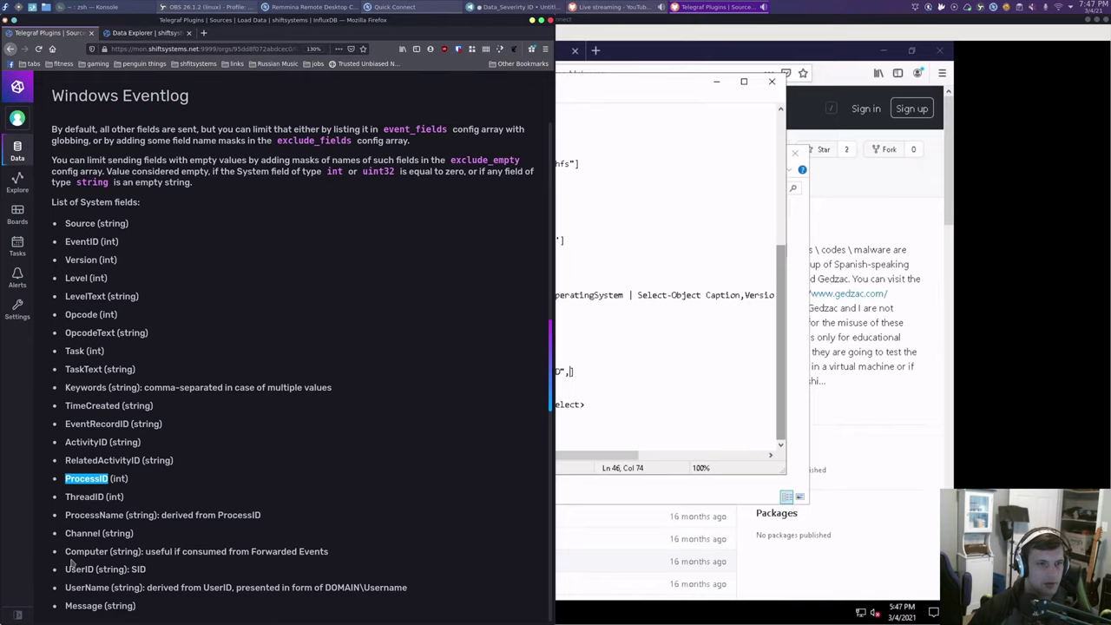
left_click_drag(66, 514, 123, 515)
right_click(124, 391)
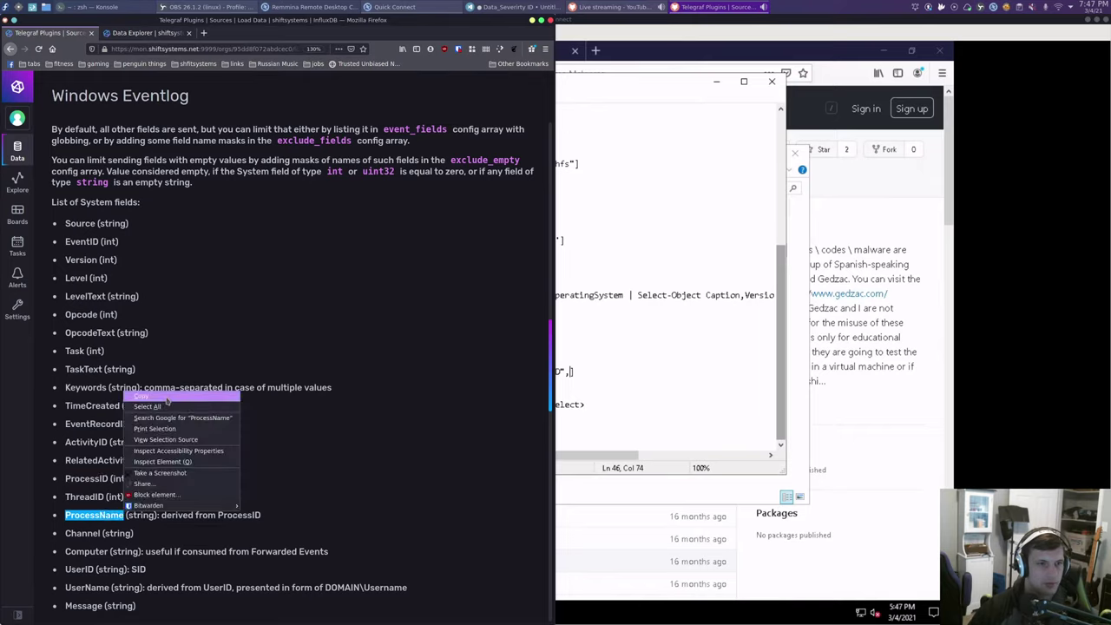
left_click(167, 400)
left_click(632, 363)
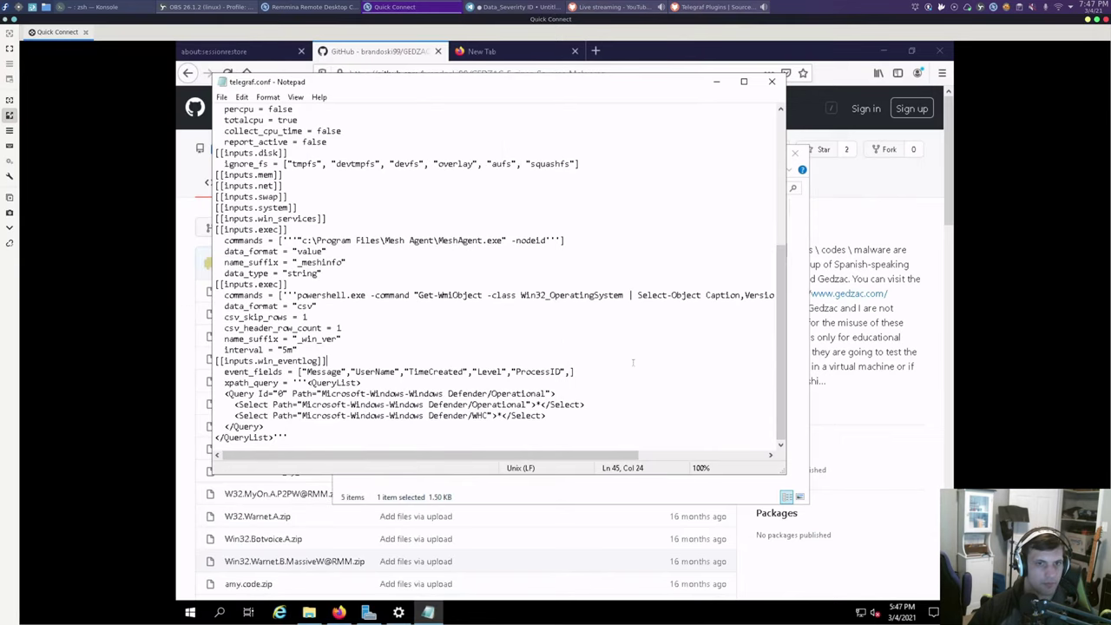
key("Down")
key("End")
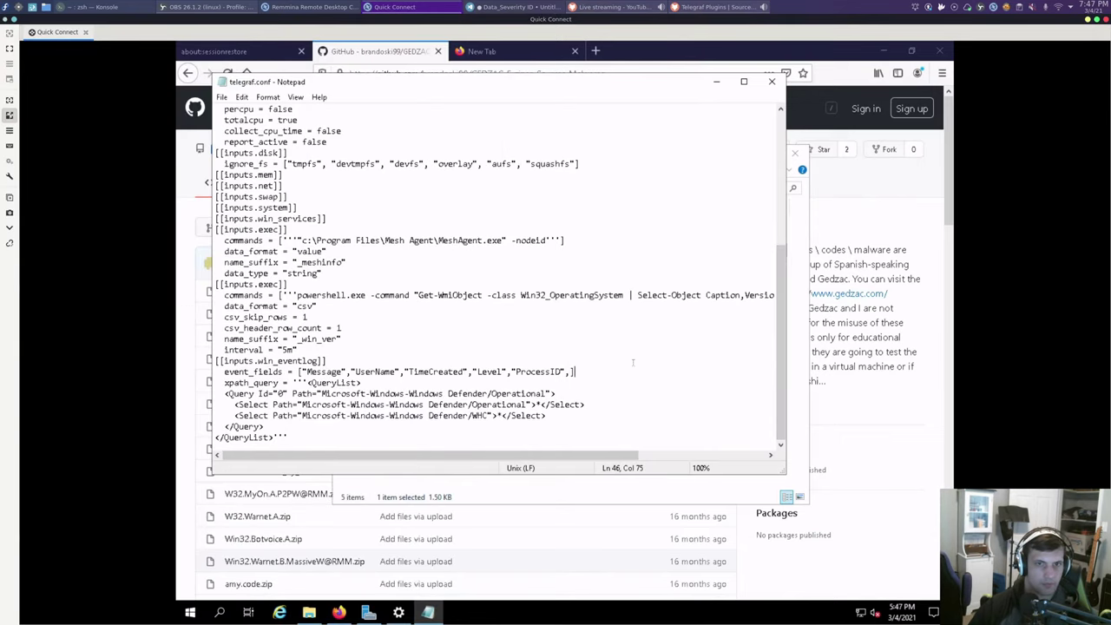
type("\",\"")
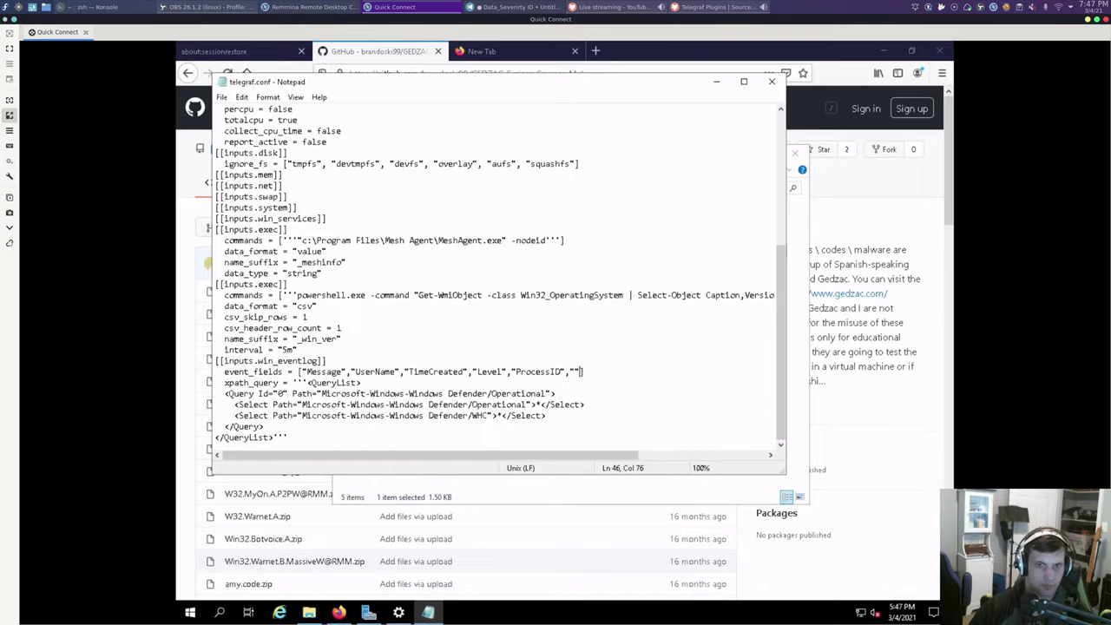
type("ProcessName")
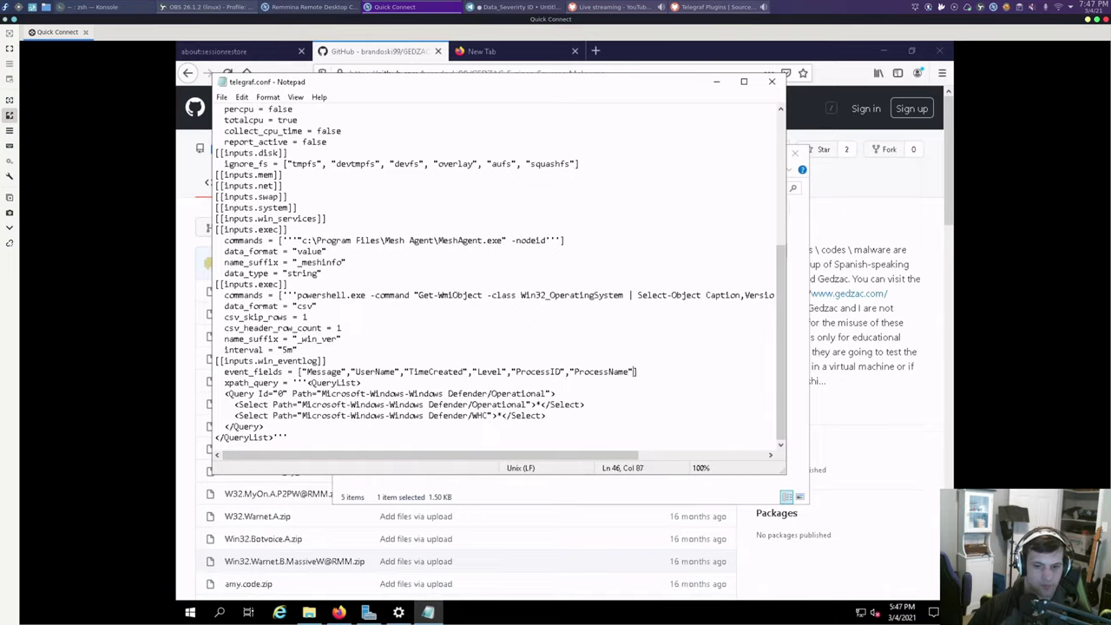
key("Right")
type(",")
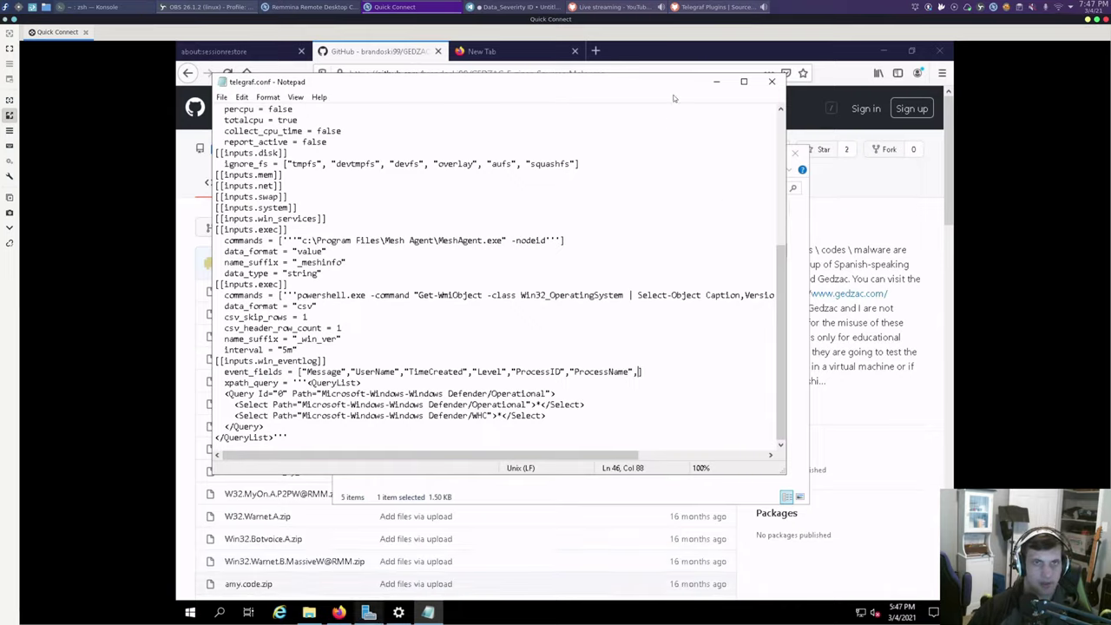
- Replace the ProcessName entry in telegraf.conf's event_fields with ThreatID
left_click(713, 6)
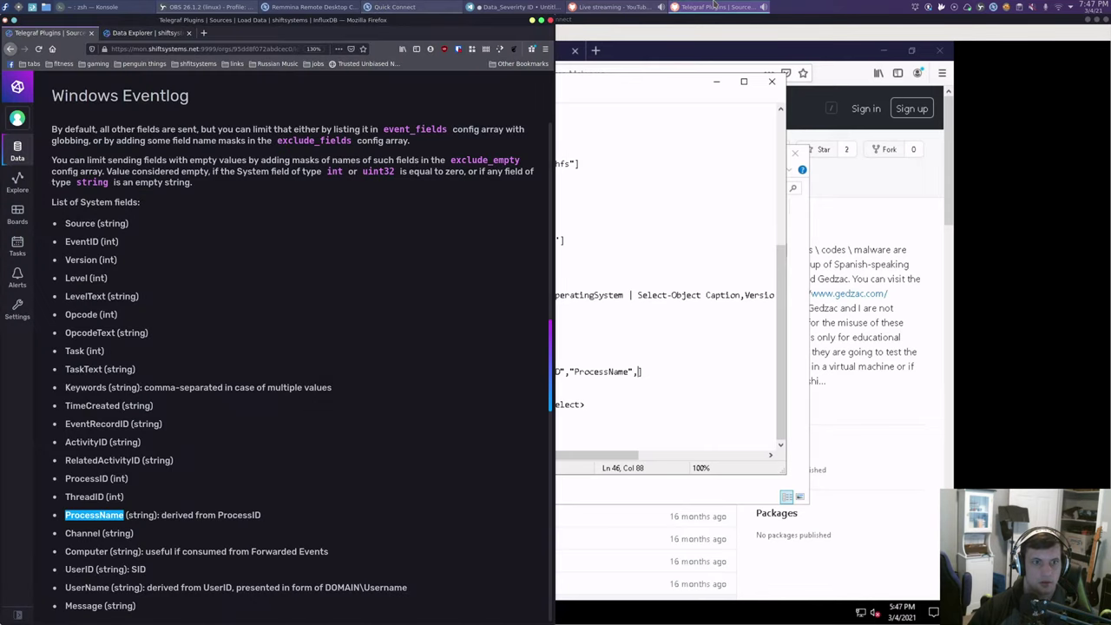
left_click(636, 372)
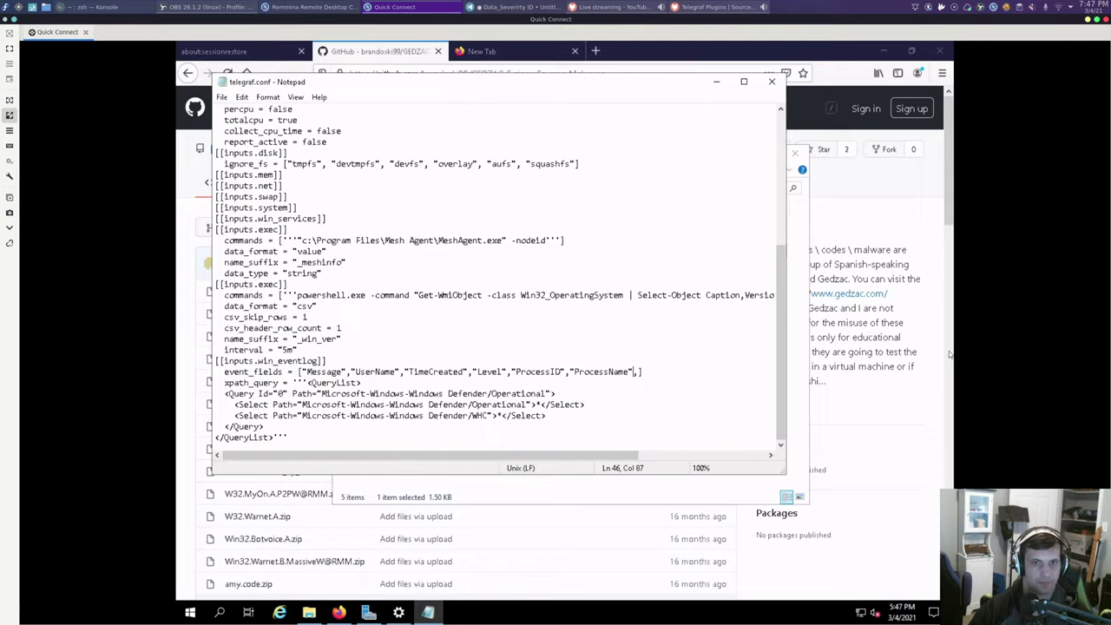
key("BackSpace")
key("BackSpace")
key("BackSpace")
key("BackSpace")
key("BackSpace")
key("BackSpace")
key("BackSpace")
key("BackSpace")
key("BackSpace")
key("BackSpace")
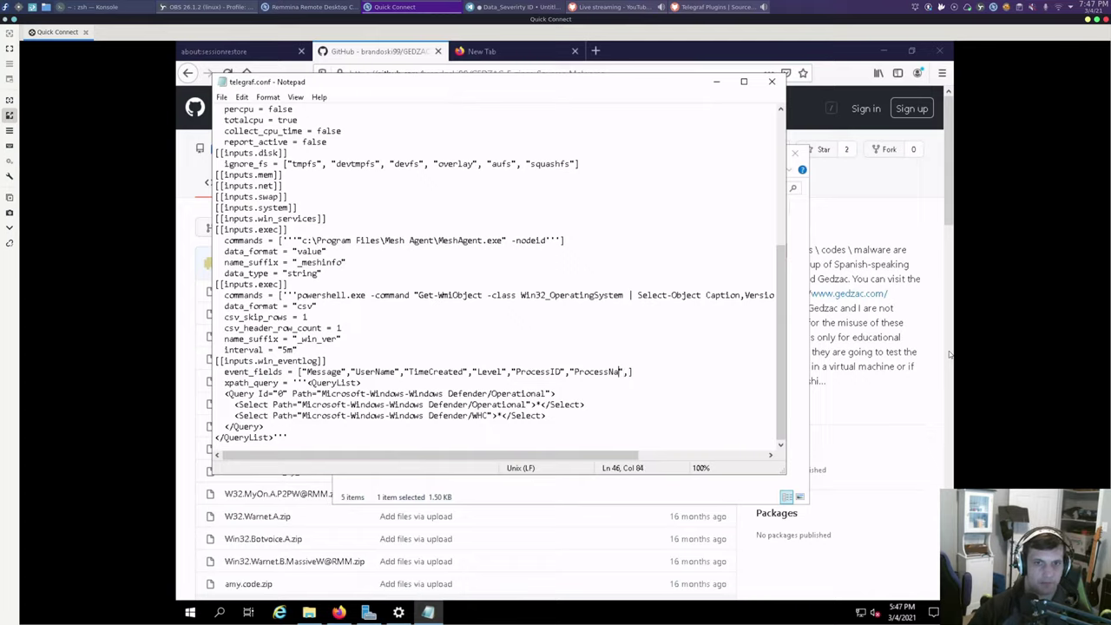
key("BackSpace")
key("BackSpace")
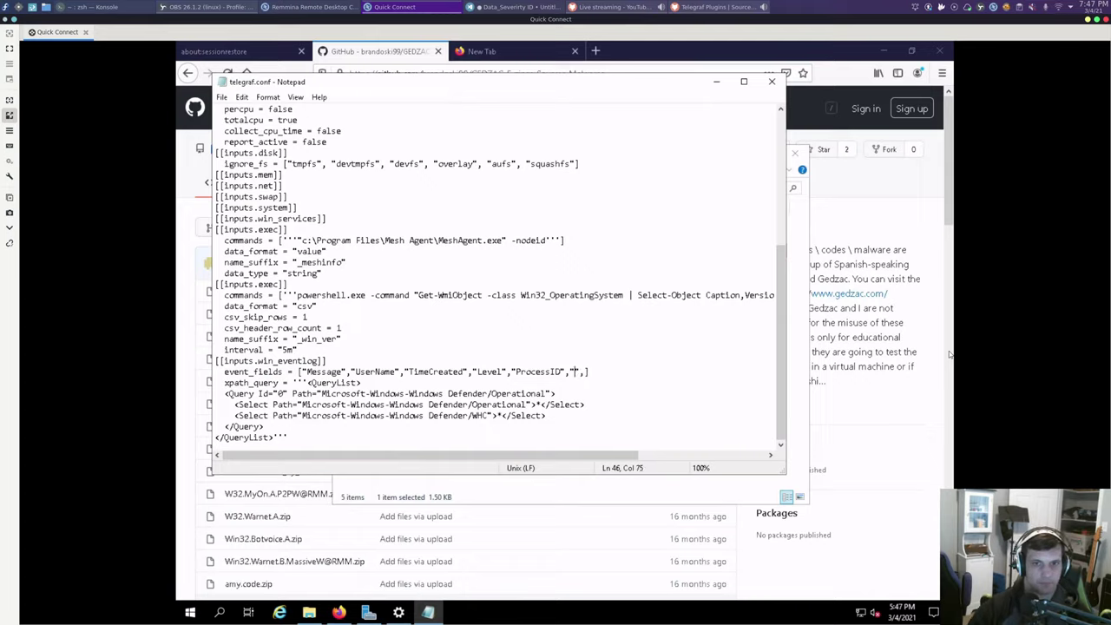
type("ThreatID")
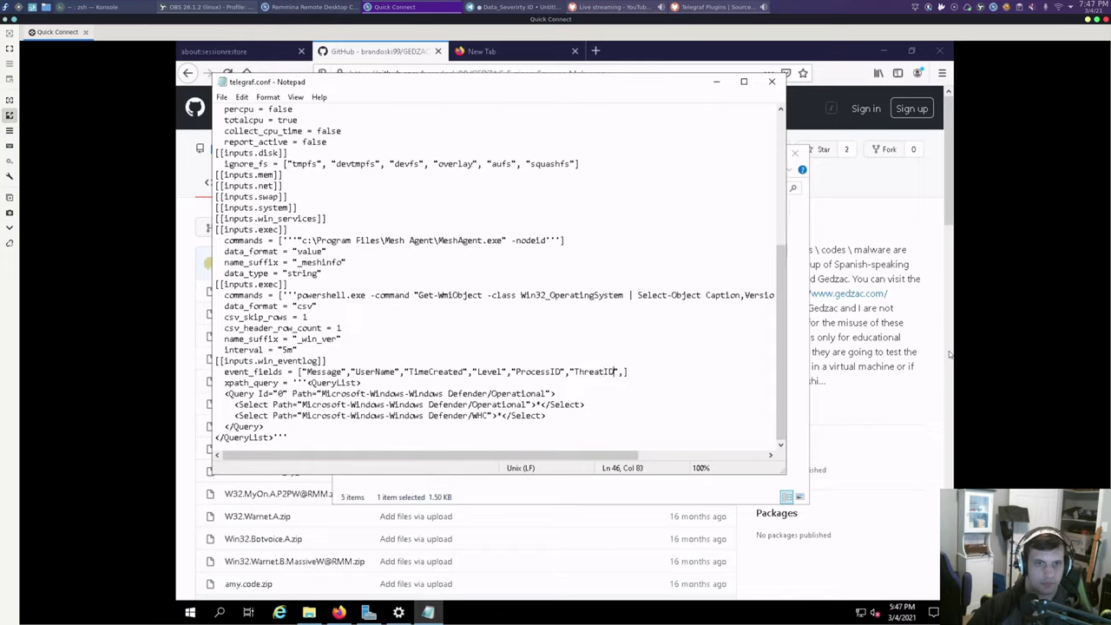
- Save telegraf.conf and remove the trailing comma after ThreatID in event_fields
key("ctrl+s")
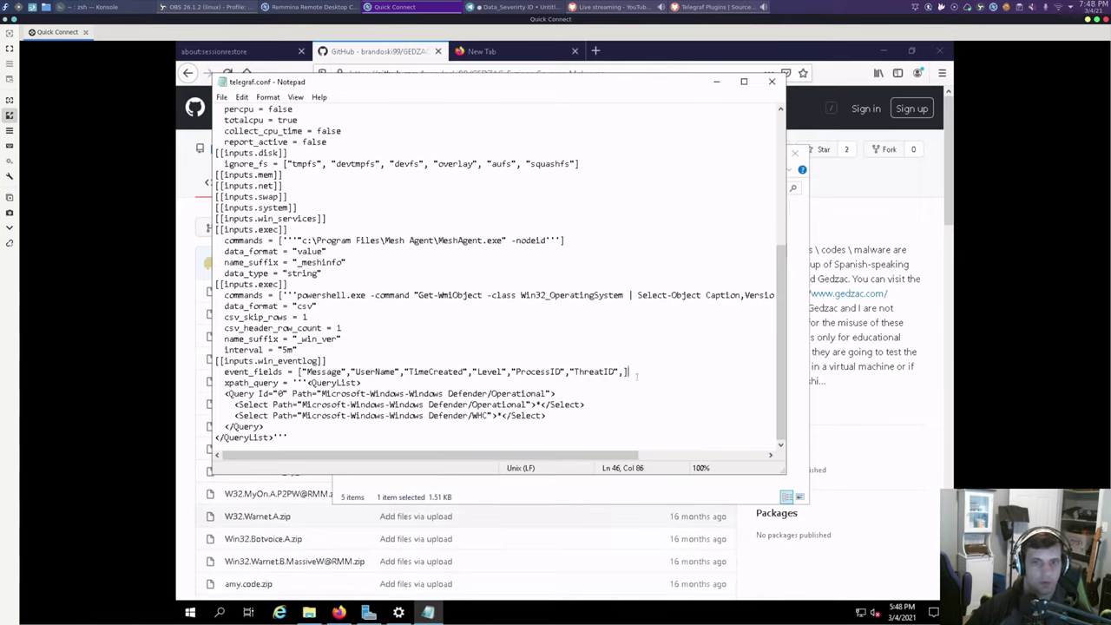
key("Left")
key("Left")
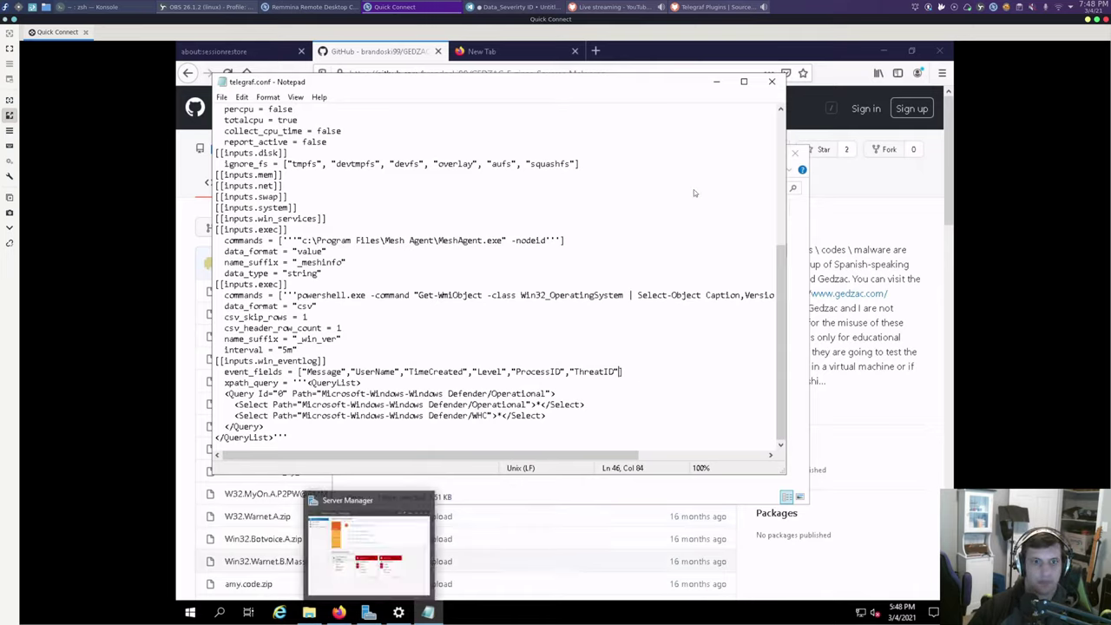
- Return to the remote server session after checking the Windows Eventlog reference and open the Services console as administrator
left_click(717, 7)
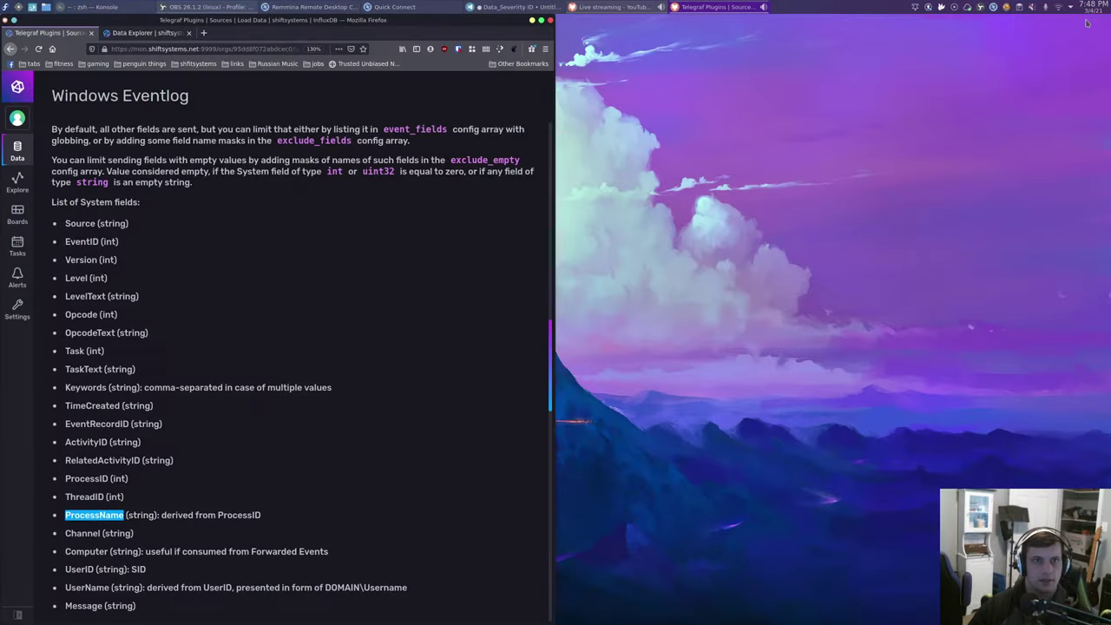
left_click(389, 7)
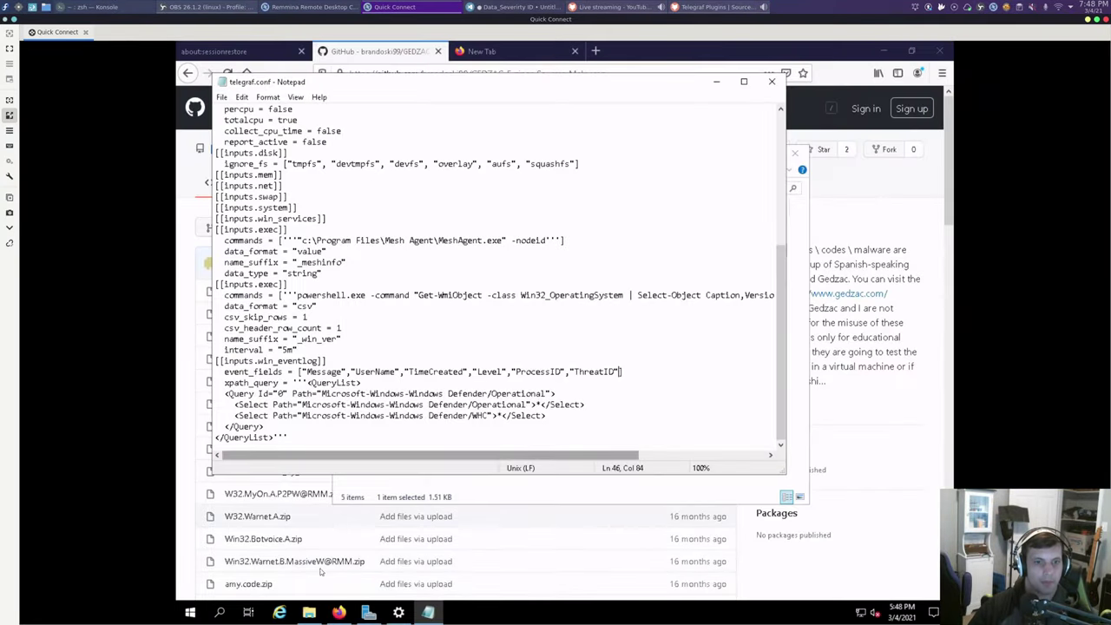
left_click(192, 611)
type("serv")
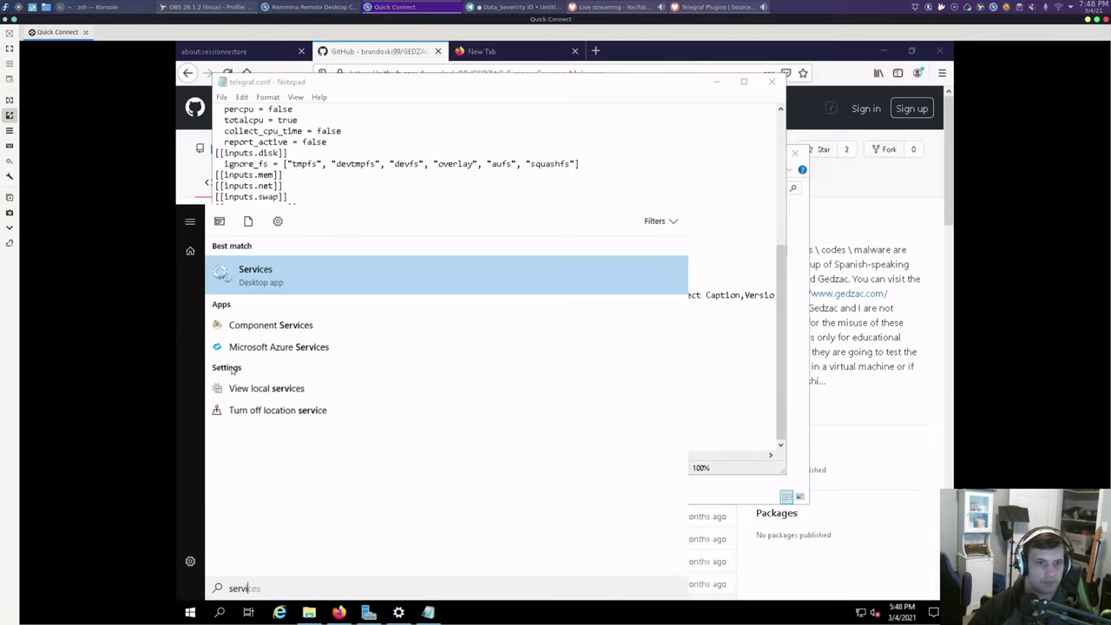
type("ices")
right_click(319, 286)
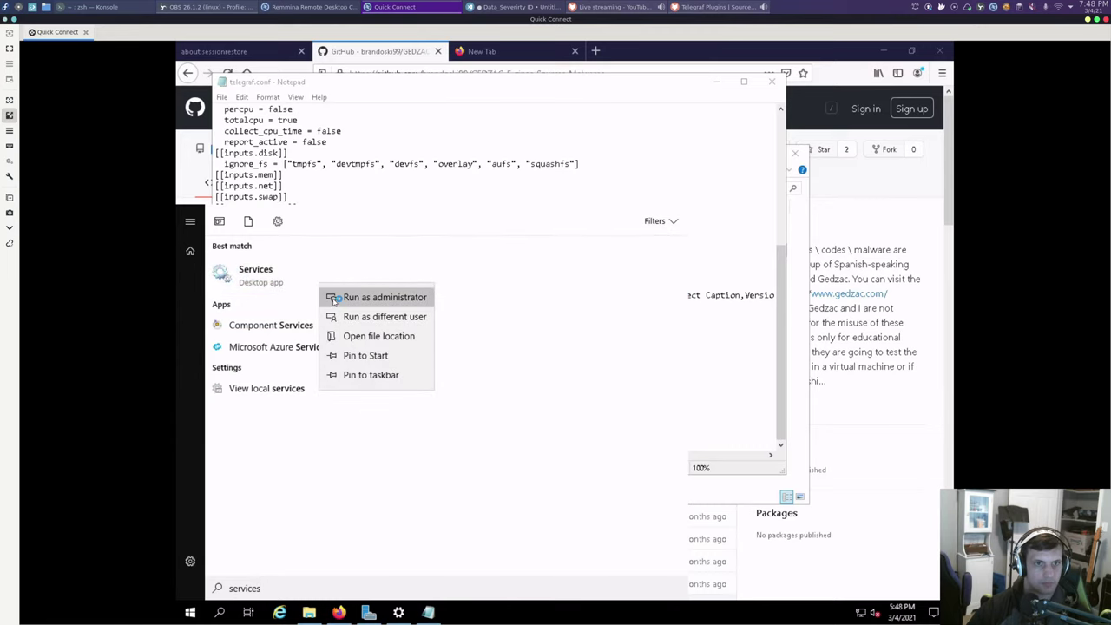
left_click(334, 300)
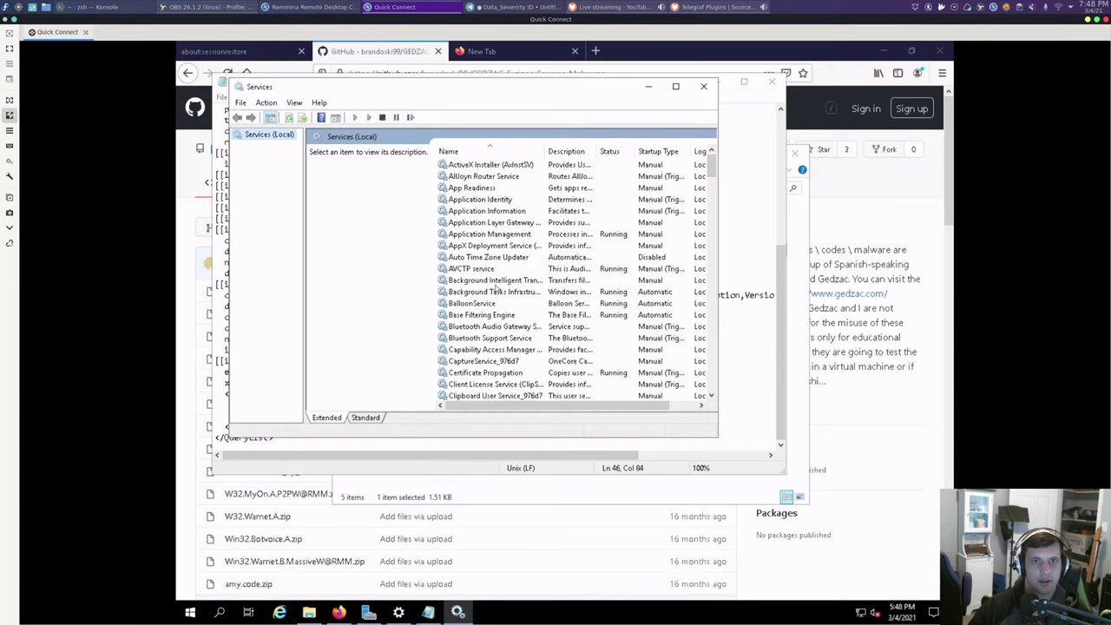
- Restart the Telegraf Data Collector Service and bring the remote server's browser window to the front
type("tel")
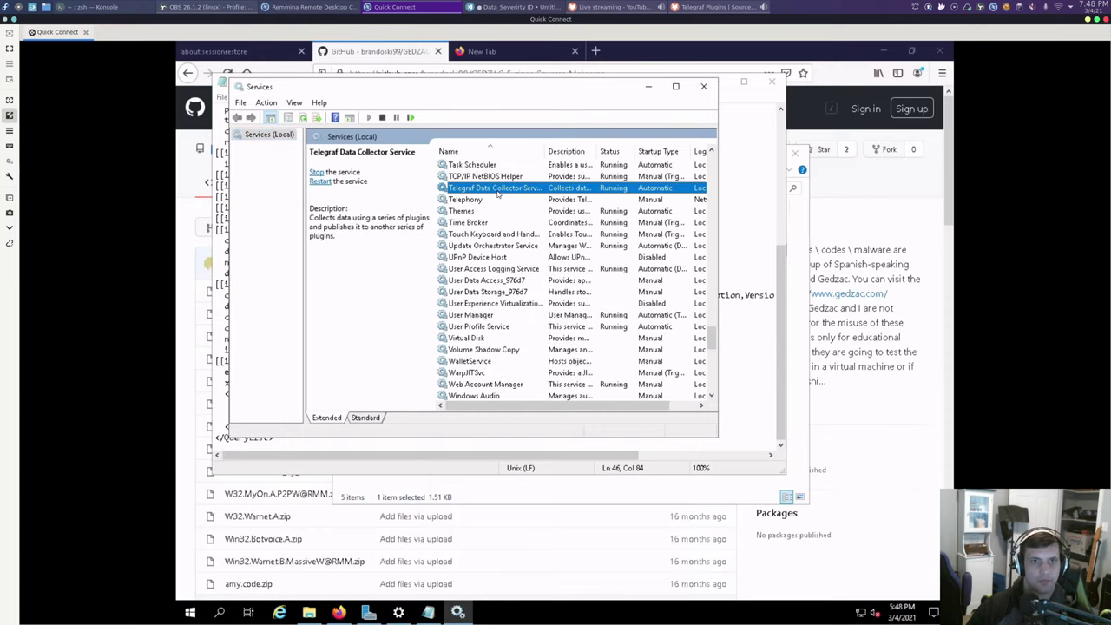
right_click(498, 194)
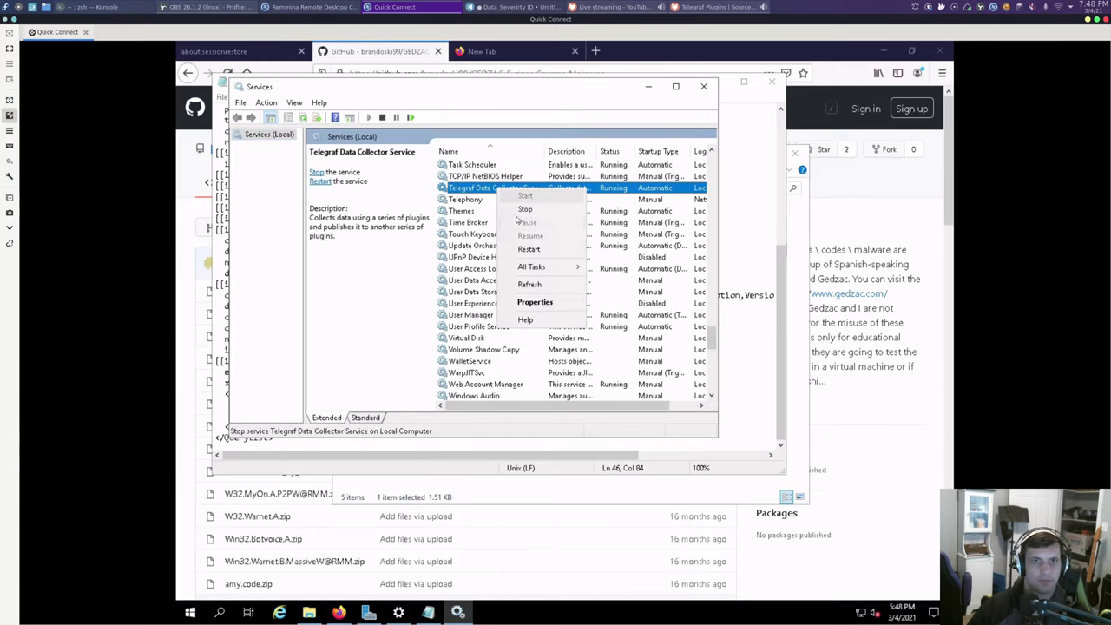
left_click(526, 252)
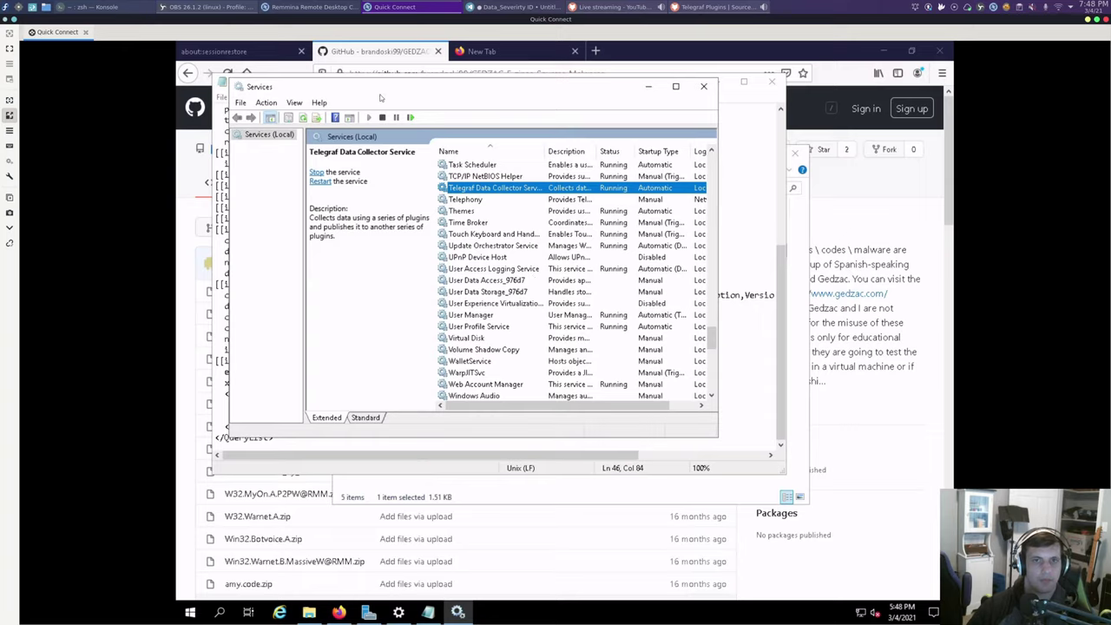
left_click(599, 187)
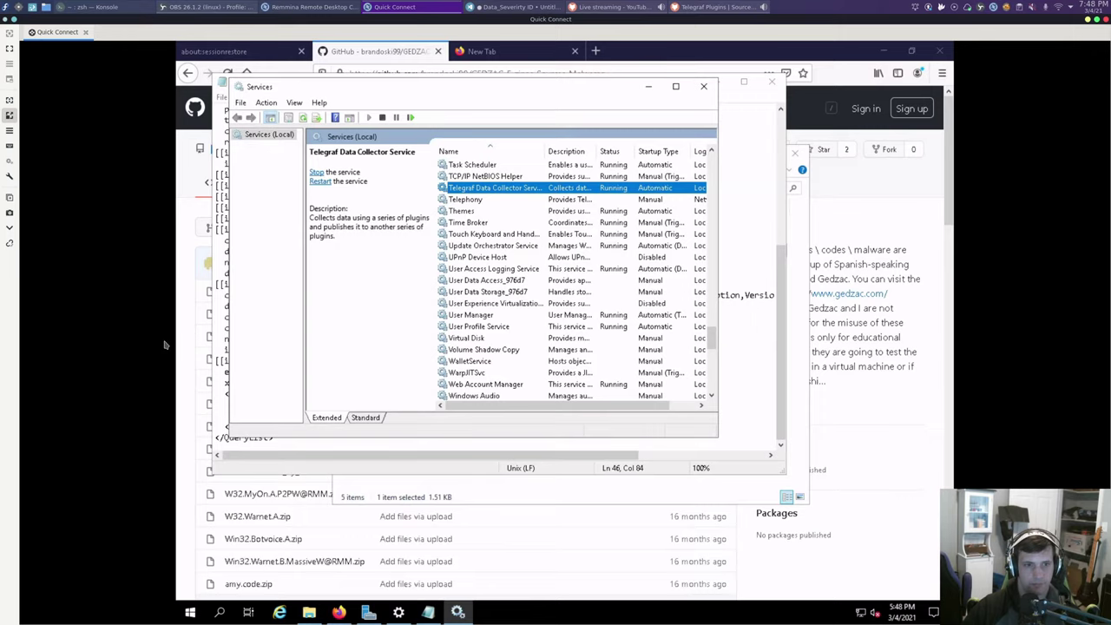
left_click(714, 66)
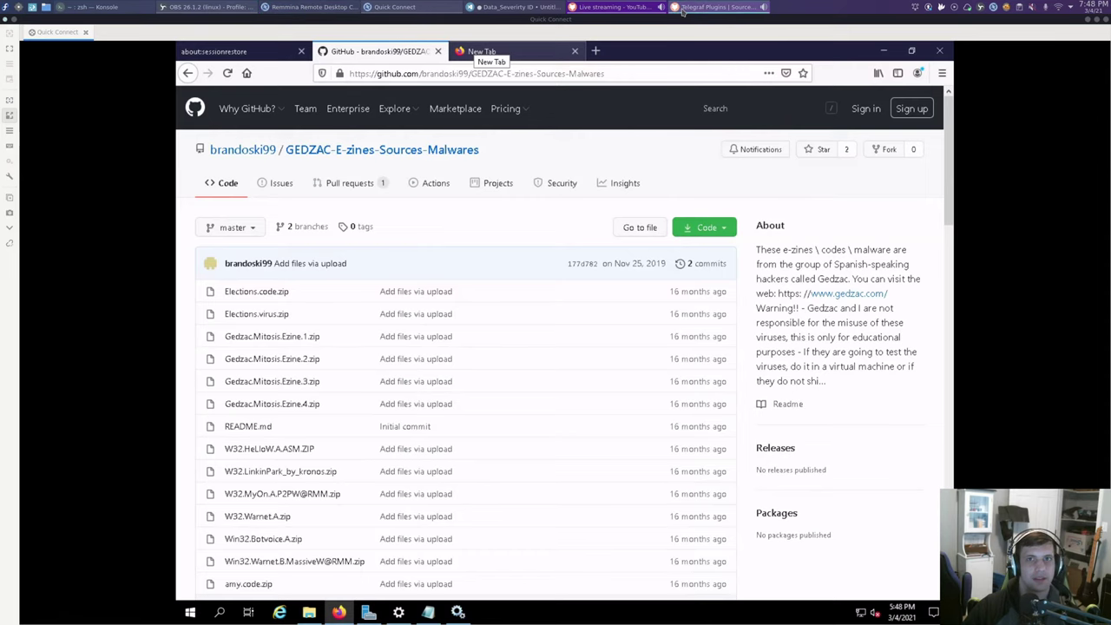
- Switch to the local Firefox window and open the Proxmox interface at 10.0.0.3:8006 in a new tab
left_click(712, 7)
left_click(128, 9)
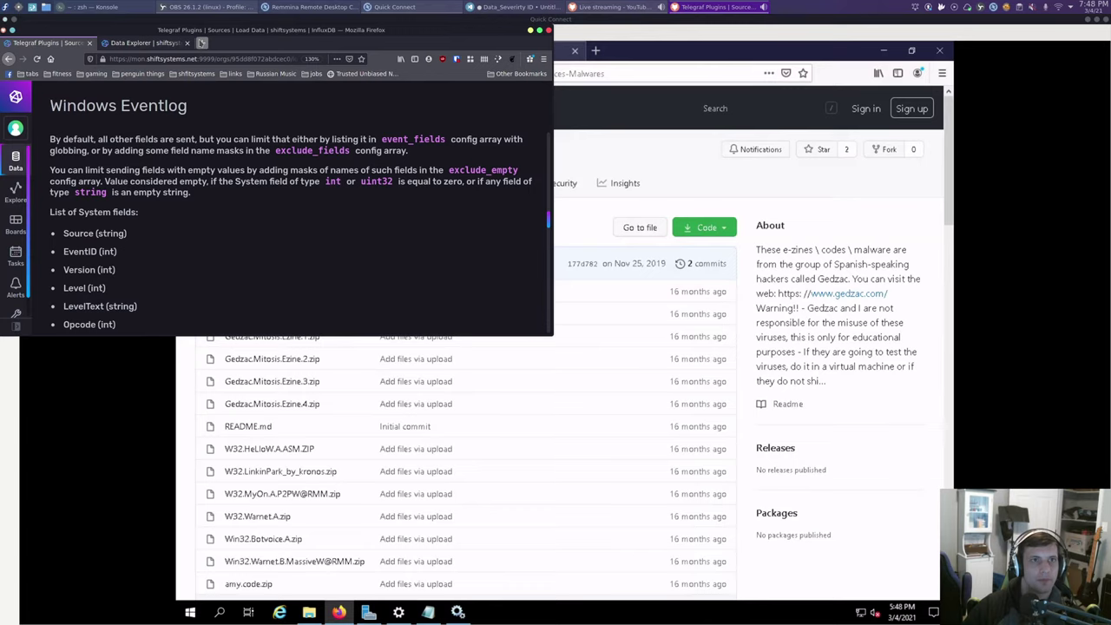
left_click(202, 43)
type("10.0")
key("Down")
key("Down")
key("Down")
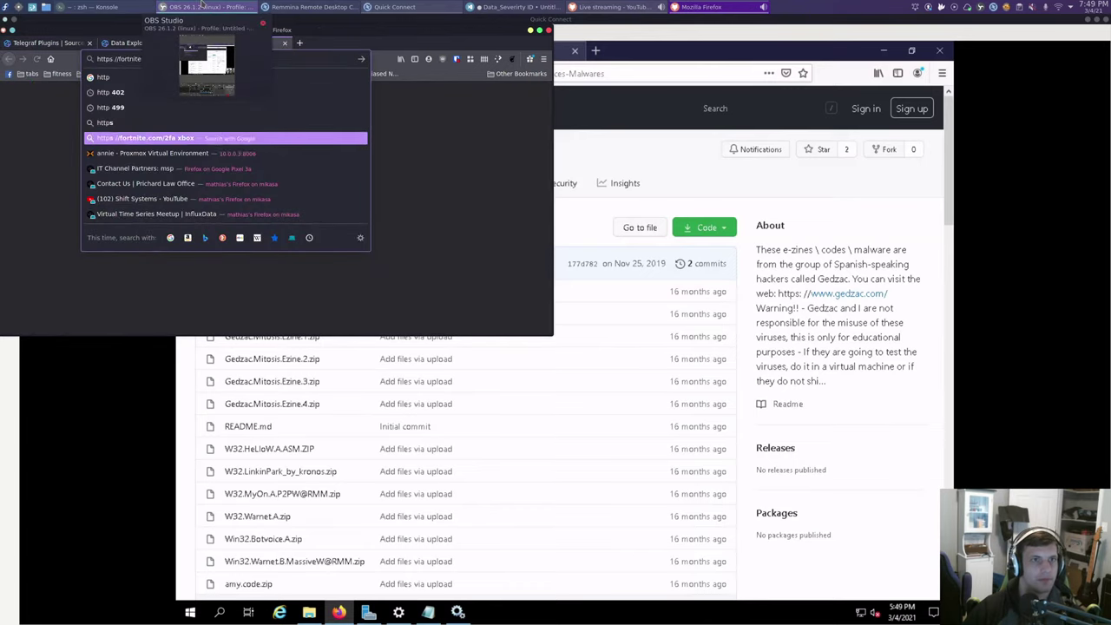
key("Return")
mouse_move(203, 5)
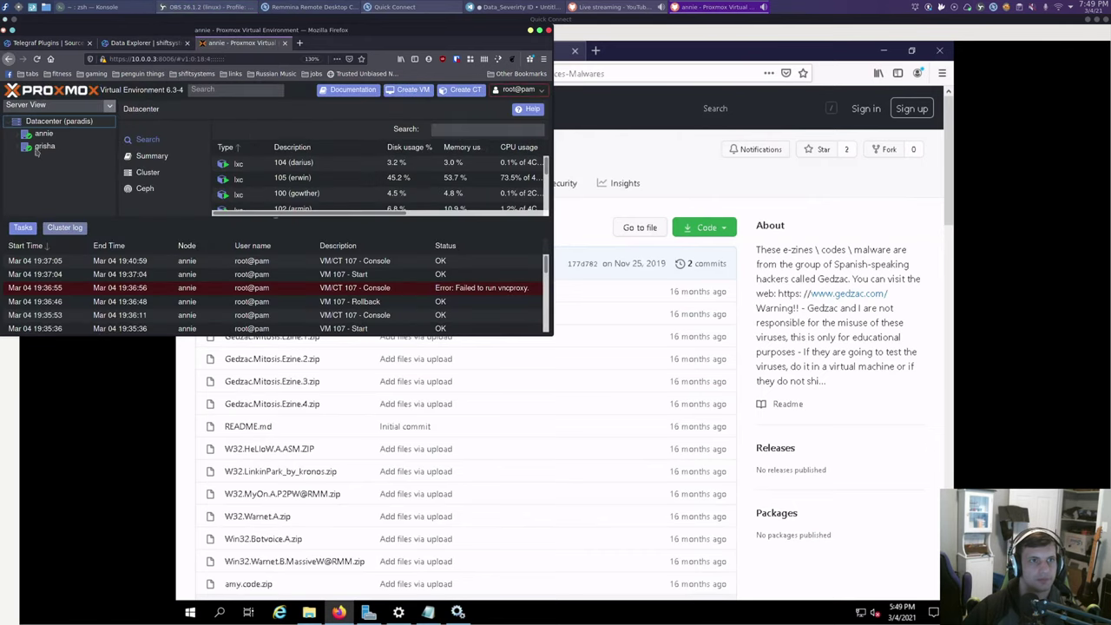
- Select virtual machine 107 (zeke) under node annie and maximize the browser window
left_click(27, 137)
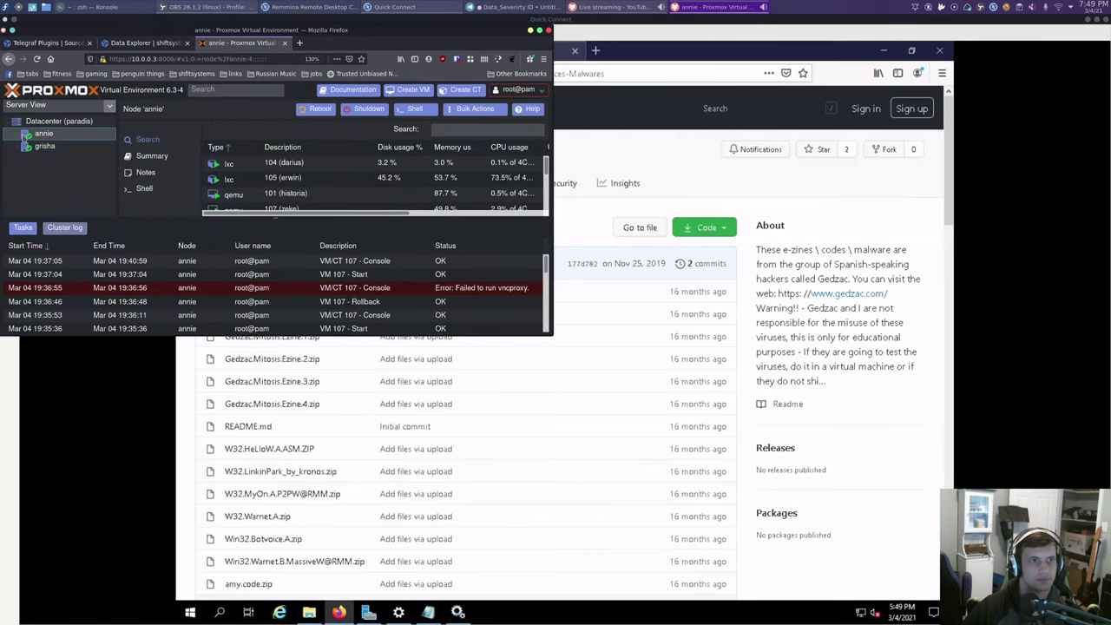
left_click(61, 183)
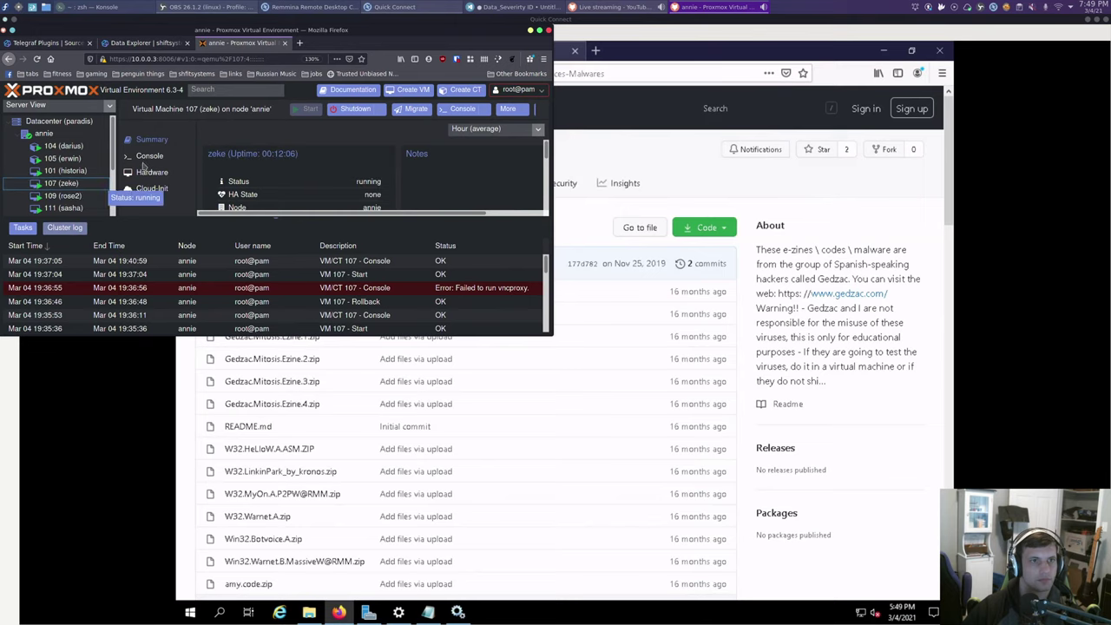
left_click(539, 29)
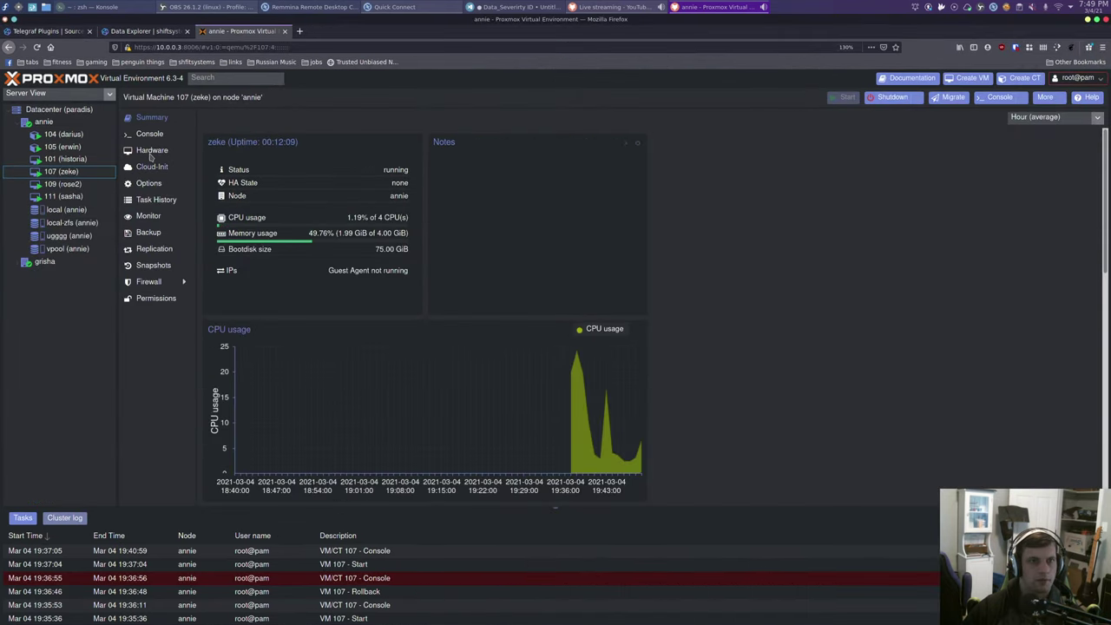
- Take a snapshot of VM 107 named stream030421 without RAM and close the task viewer
left_click(153, 264)
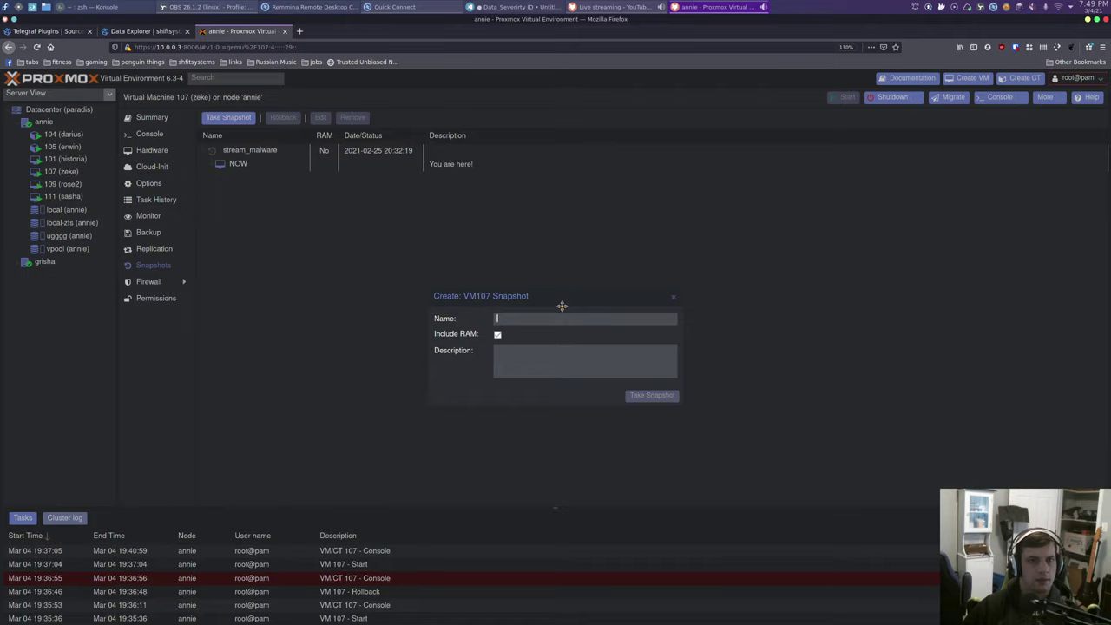
type("stream")
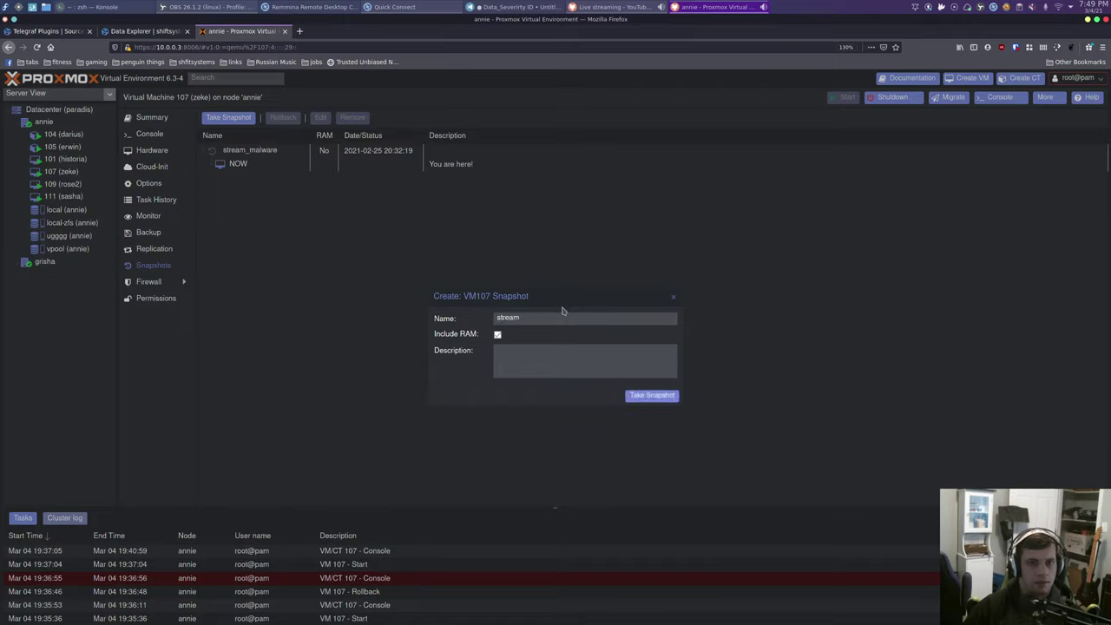
type("0304")
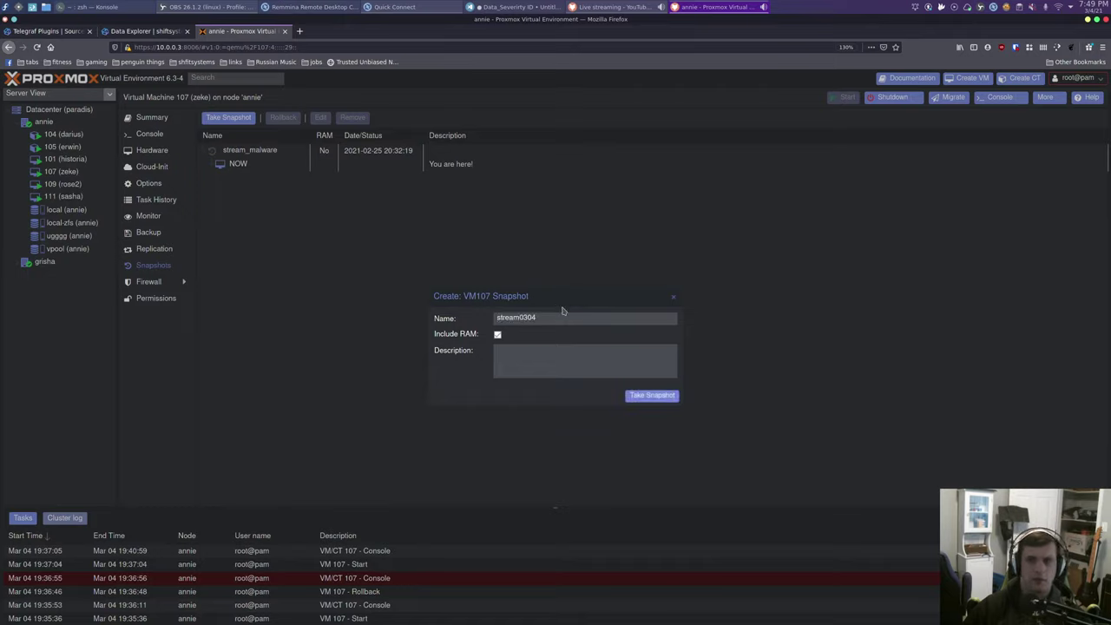
type("21")
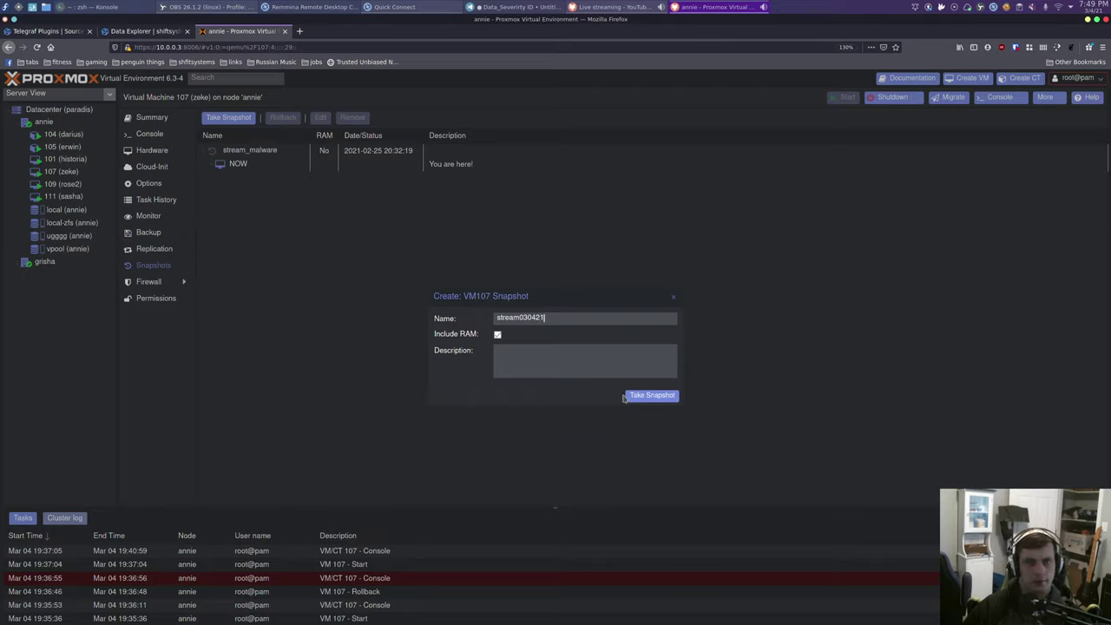
left_click(653, 395)
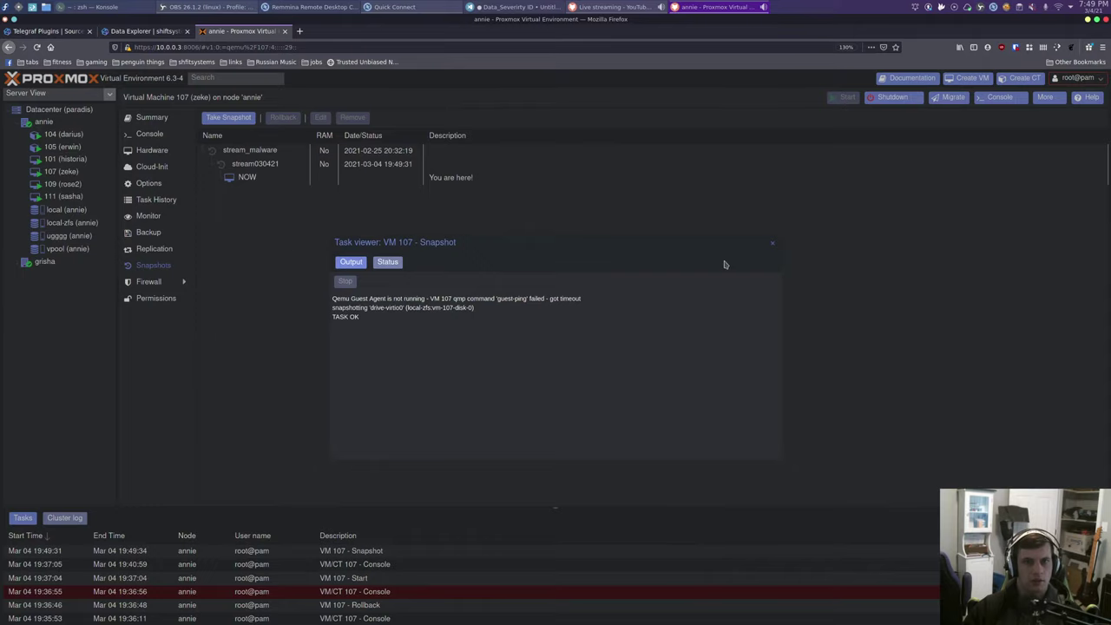
left_click(771, 247)
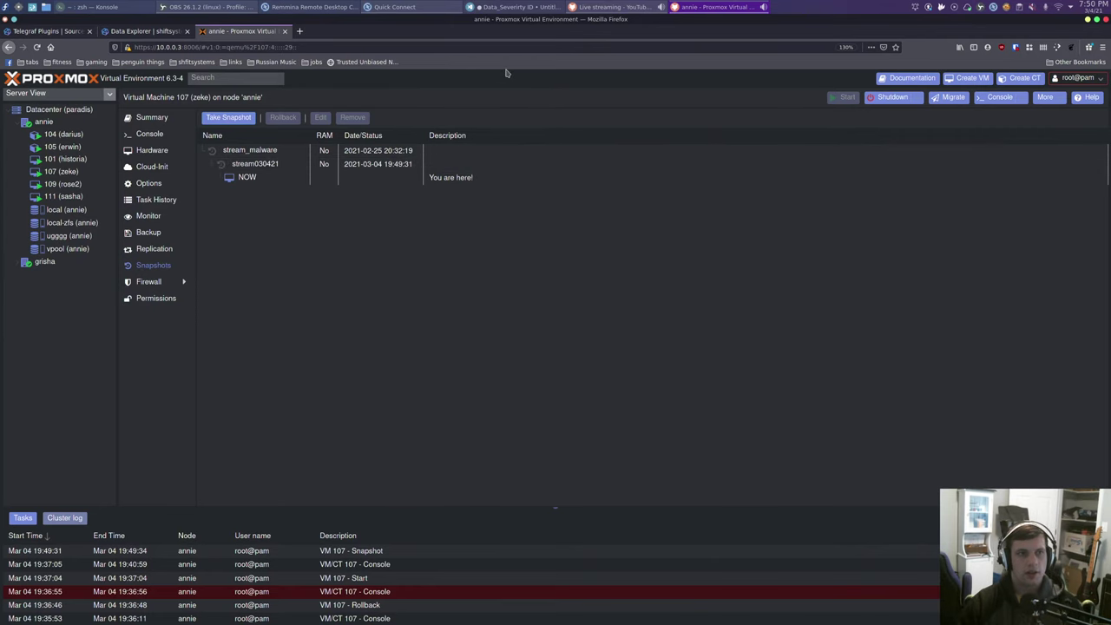
- Glance at the InfluxDB Data Explorer, return to the remote server session and close the Services console
left_click(137, 32)
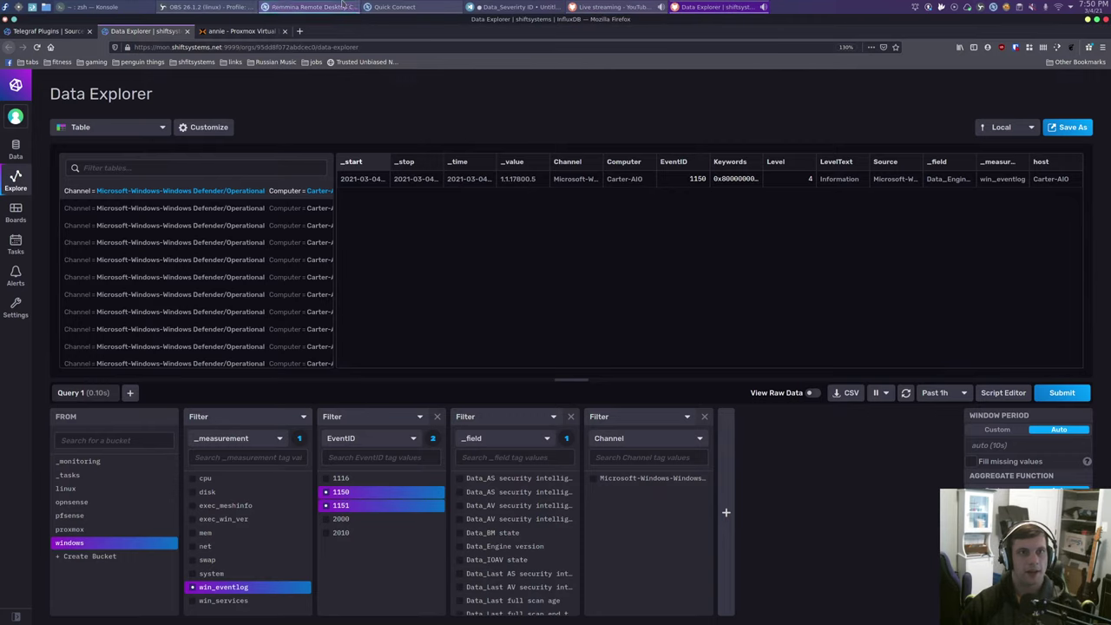
left_click(395, 6)
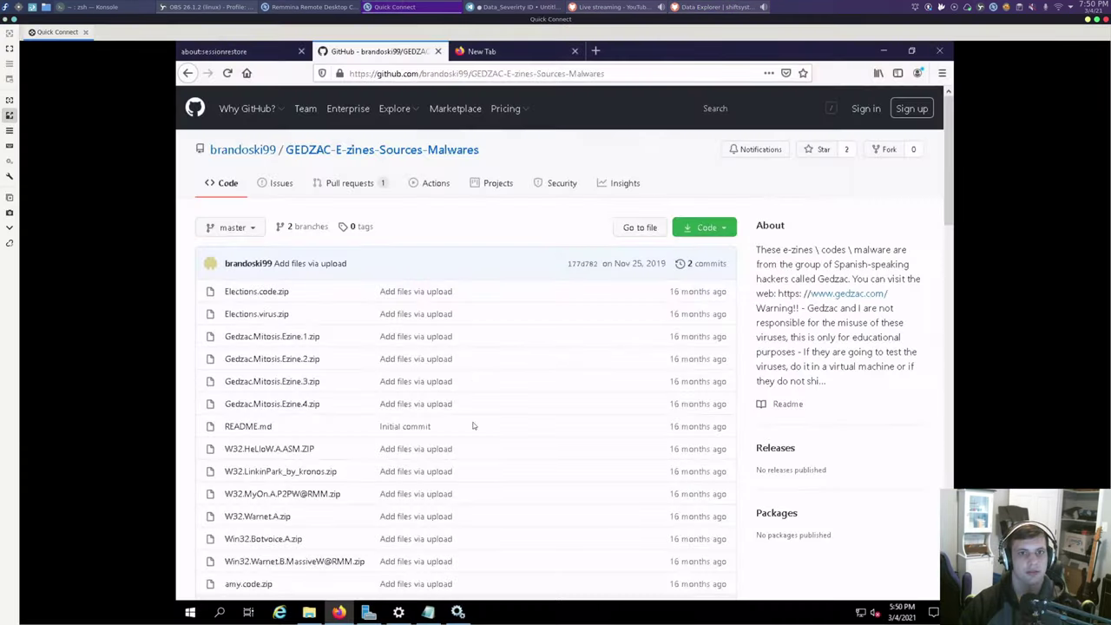
left_click(457, 612)
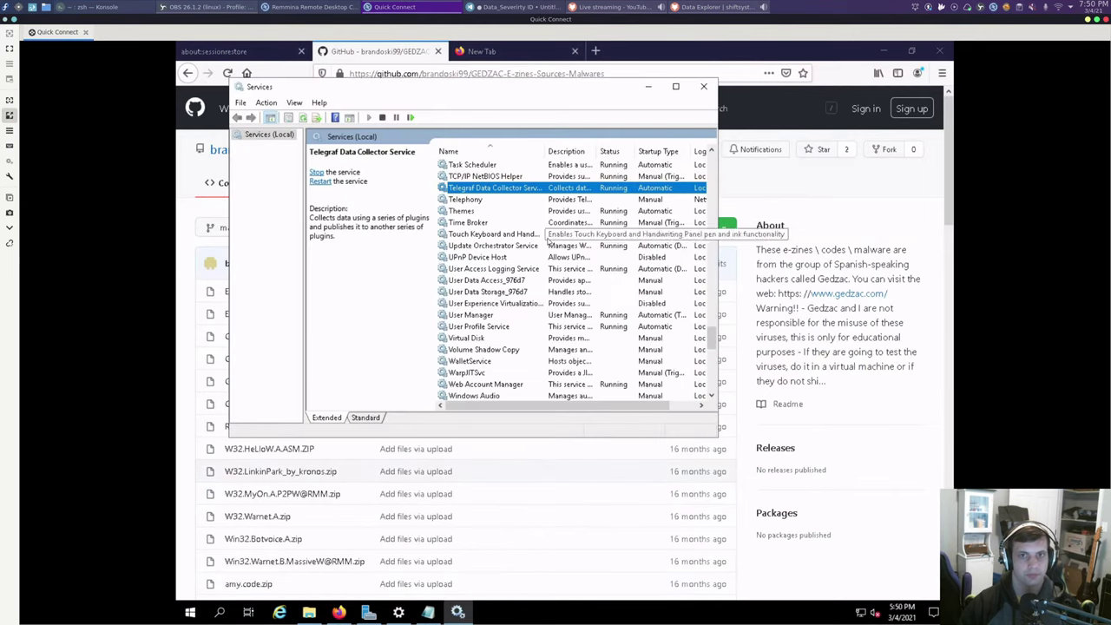
left_click(704, 88)
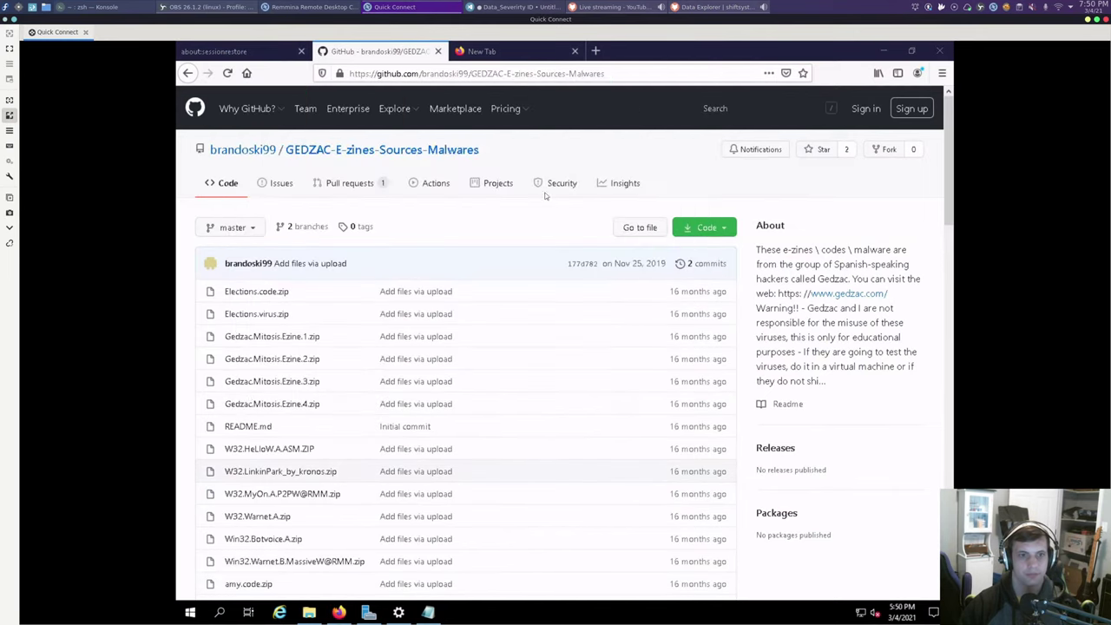
- Download Gedzac.Mitosis.Ezine.4.zip from the GEDZAC-E-zines-Sources-Malwares repository, saving the file to disk
left_click(287, 406)
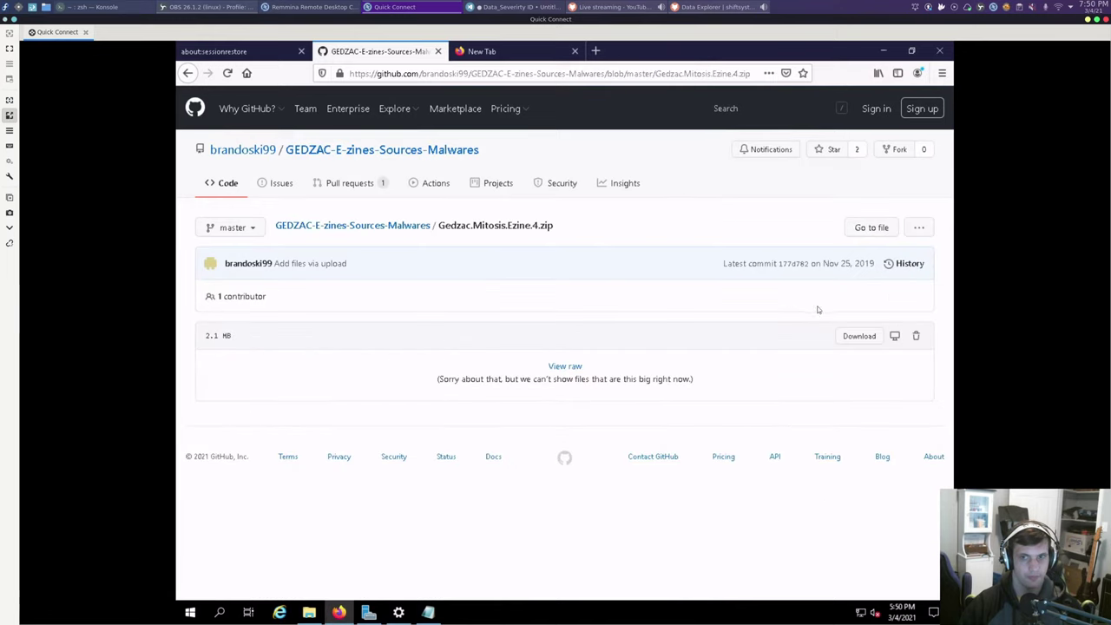
left_click(872, 336)
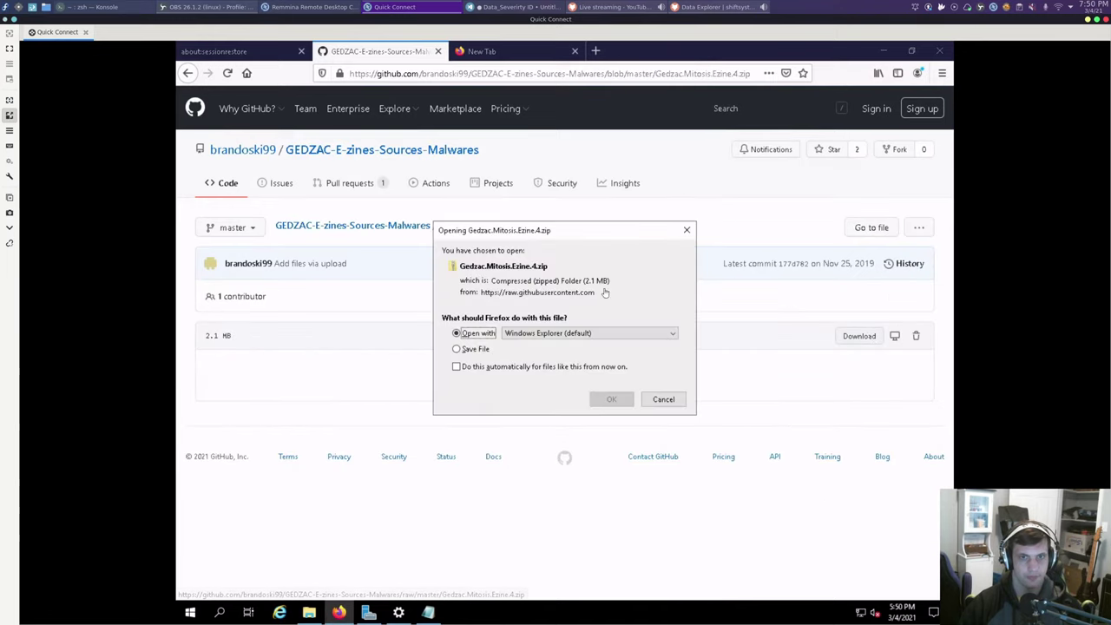
left_click(479, 349)
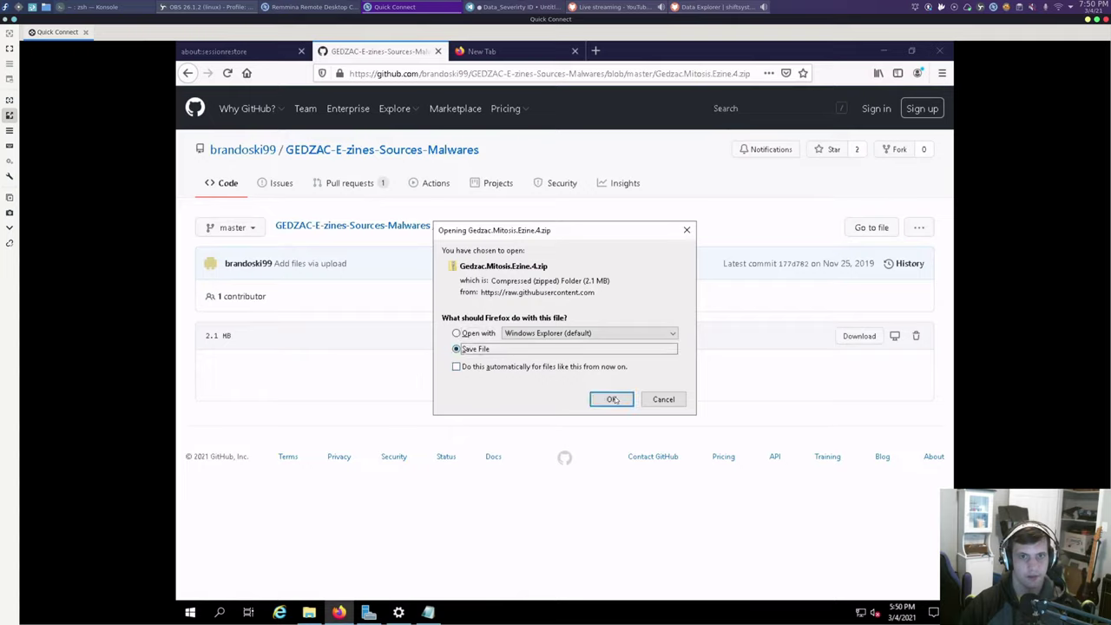
left_click(612, 400)
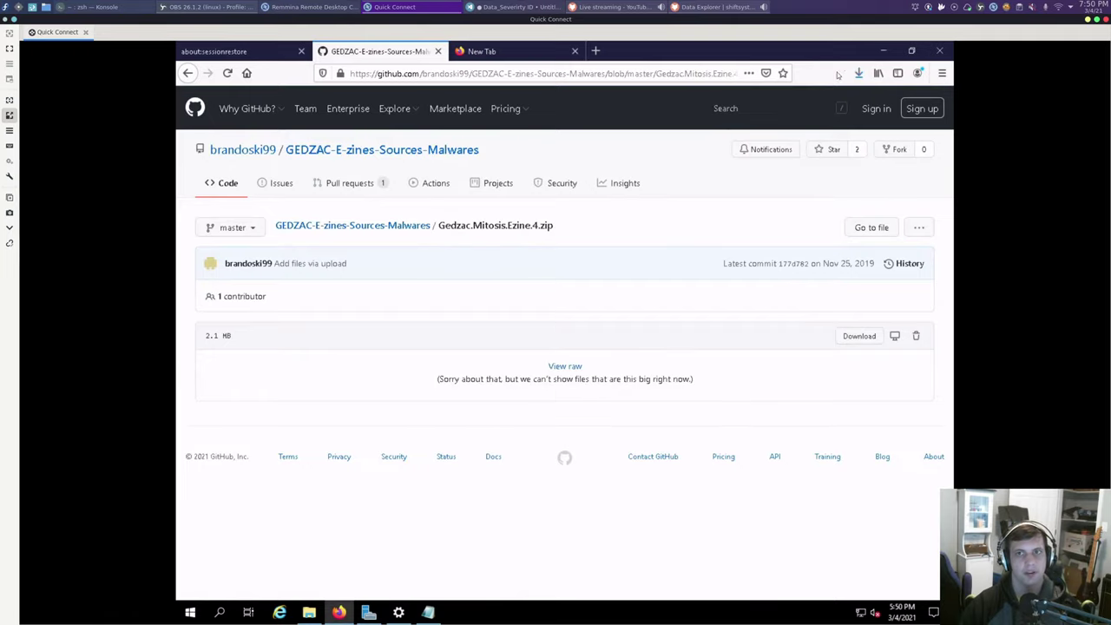
- Open the downloaded archive and try to run the Mitosis application in the GEDZAC(R) Mitosis eZine #4 folder without extracting it
left_click(859, 73)
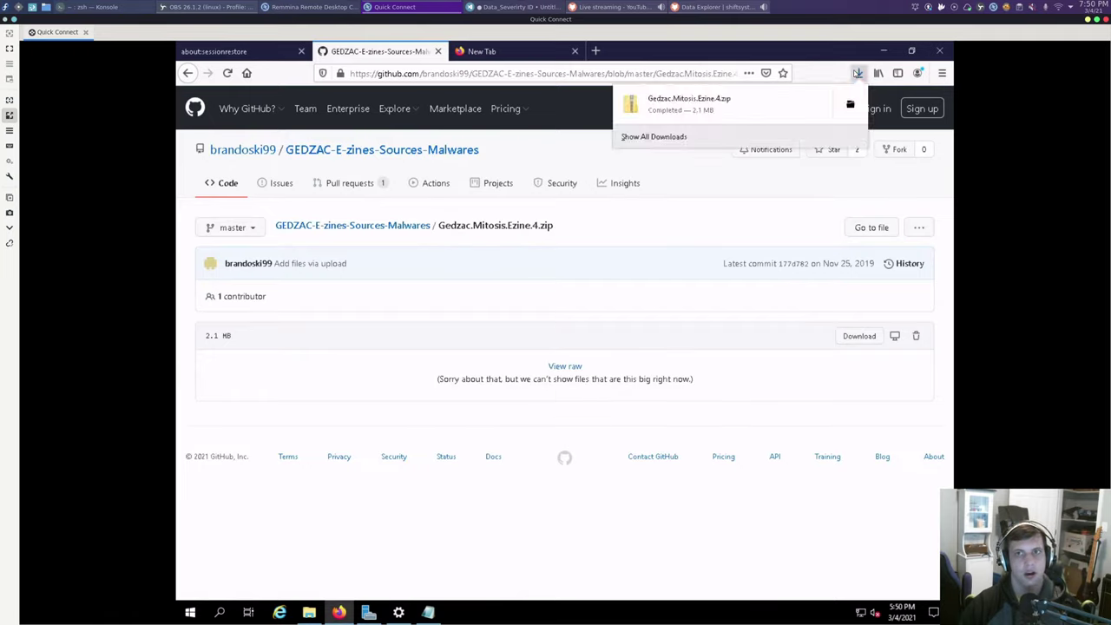
left_click(757, 110)
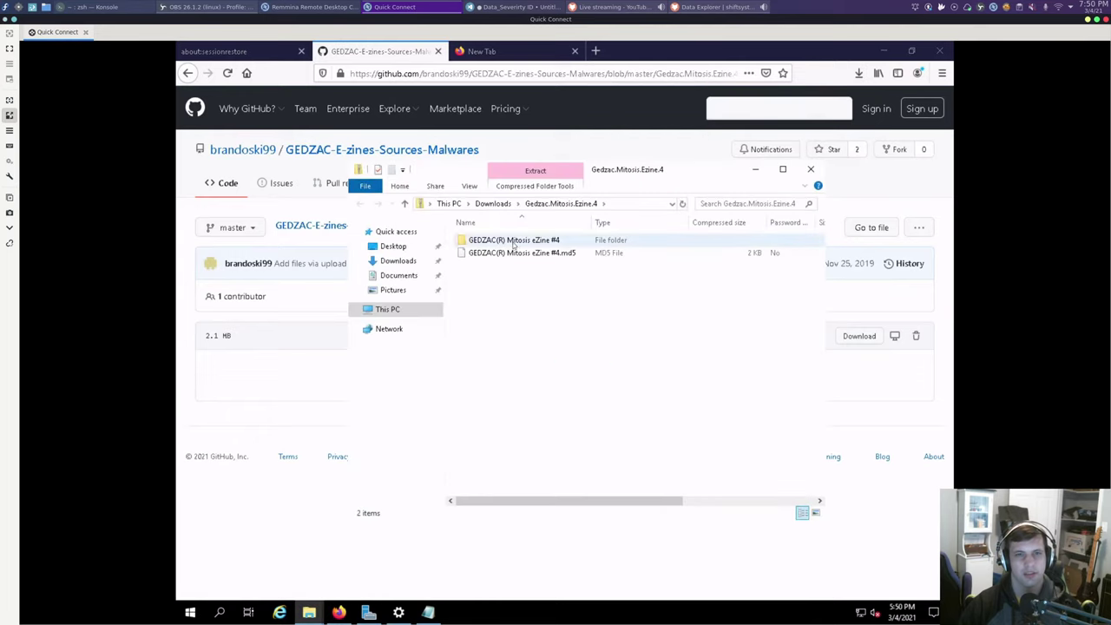
double_click(513, 241)
double_click(491, 252)
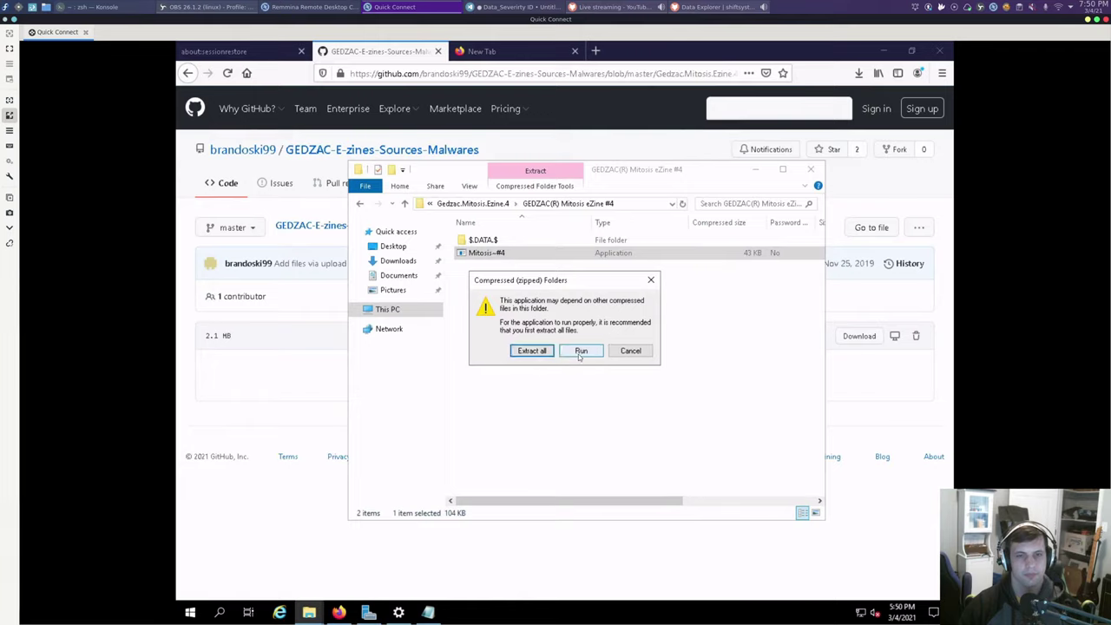
left_click(580, 350)
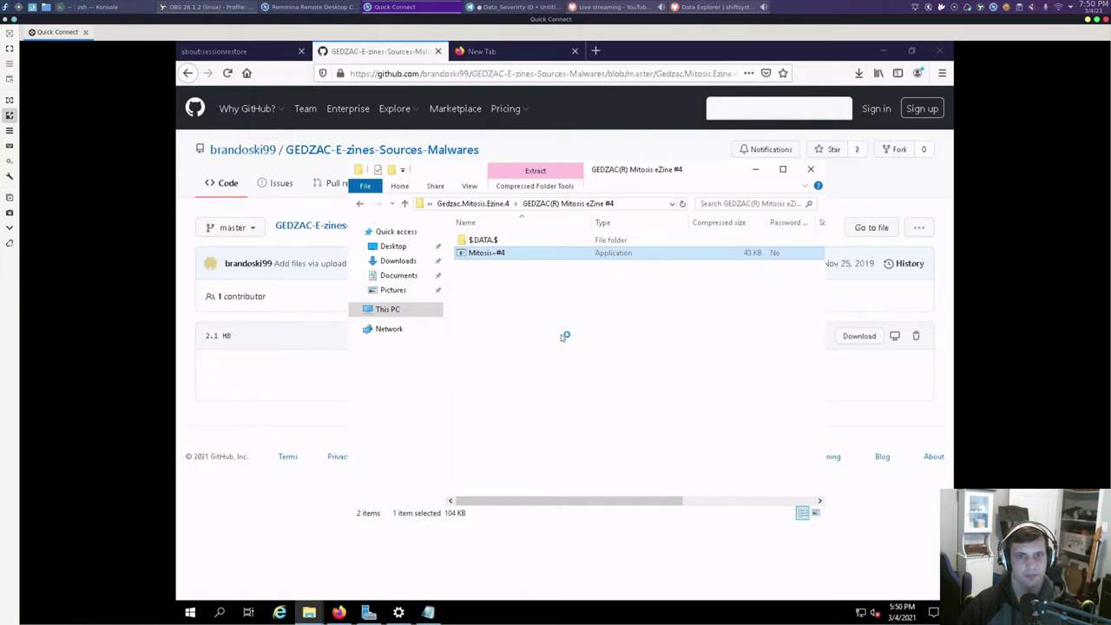
left_click(702, 344)
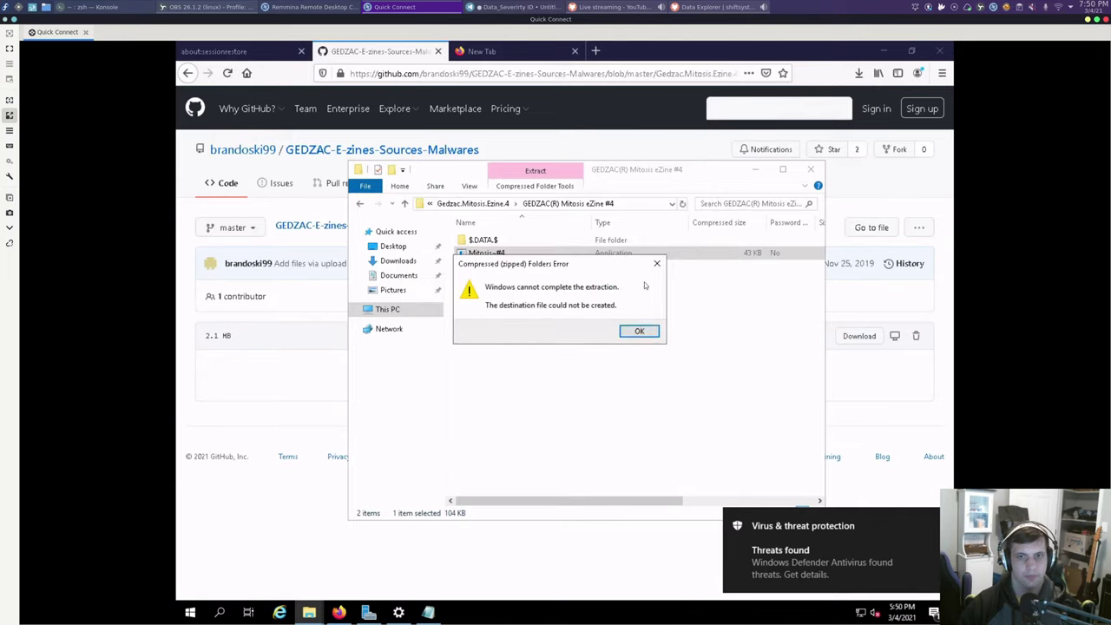
- Dismiss the extraction error and go back from the archive to the Downloads folder
left_click(644, 330)
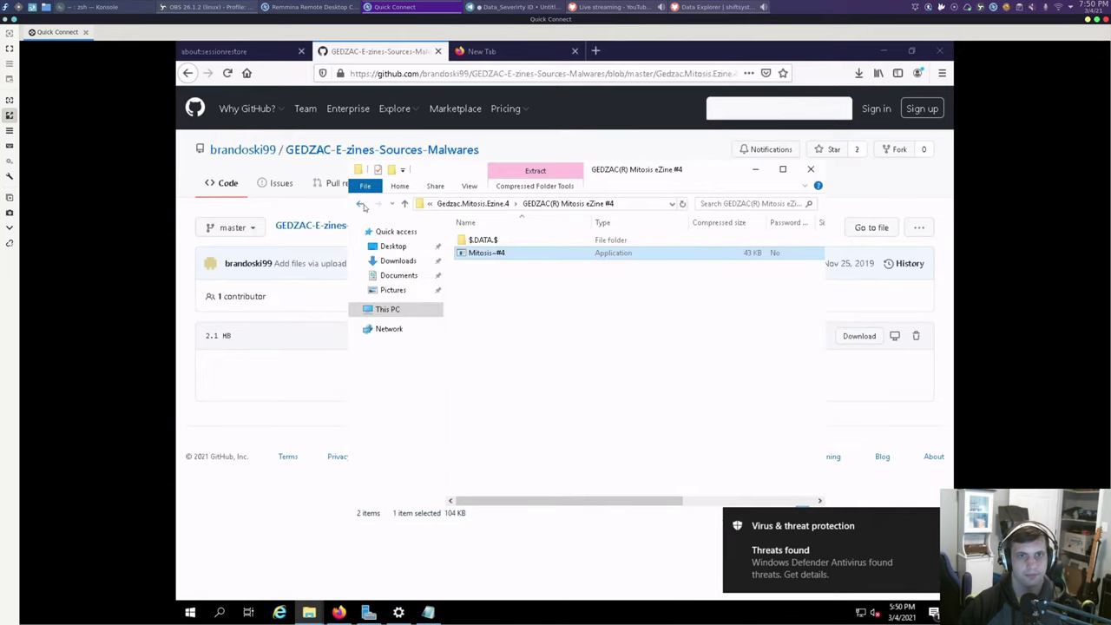
left_click(363, 205)
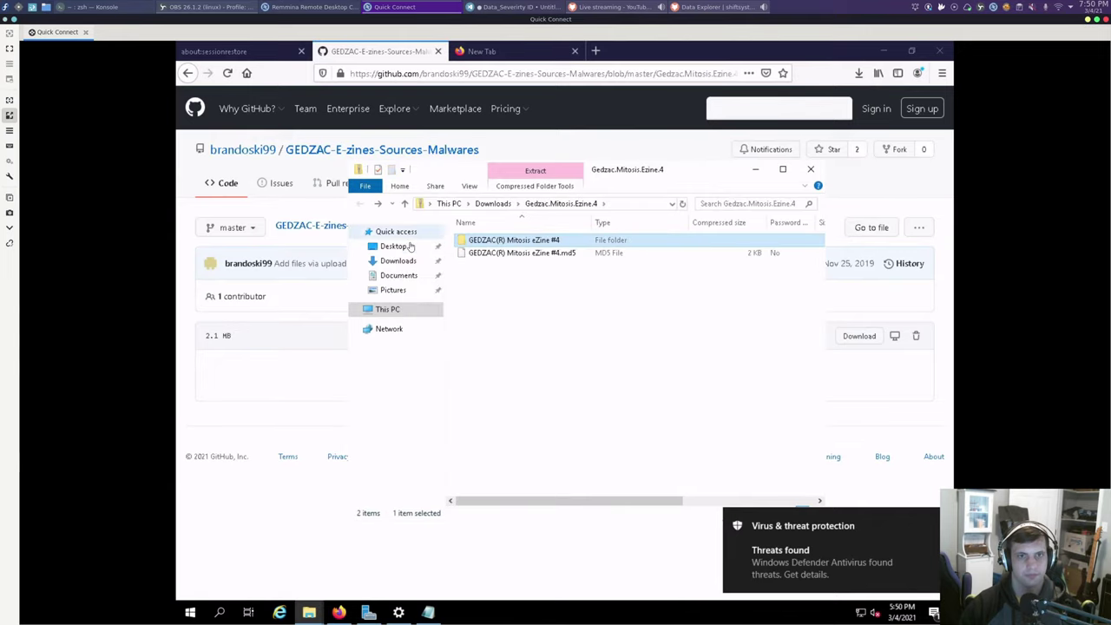
left_click(493, 203)
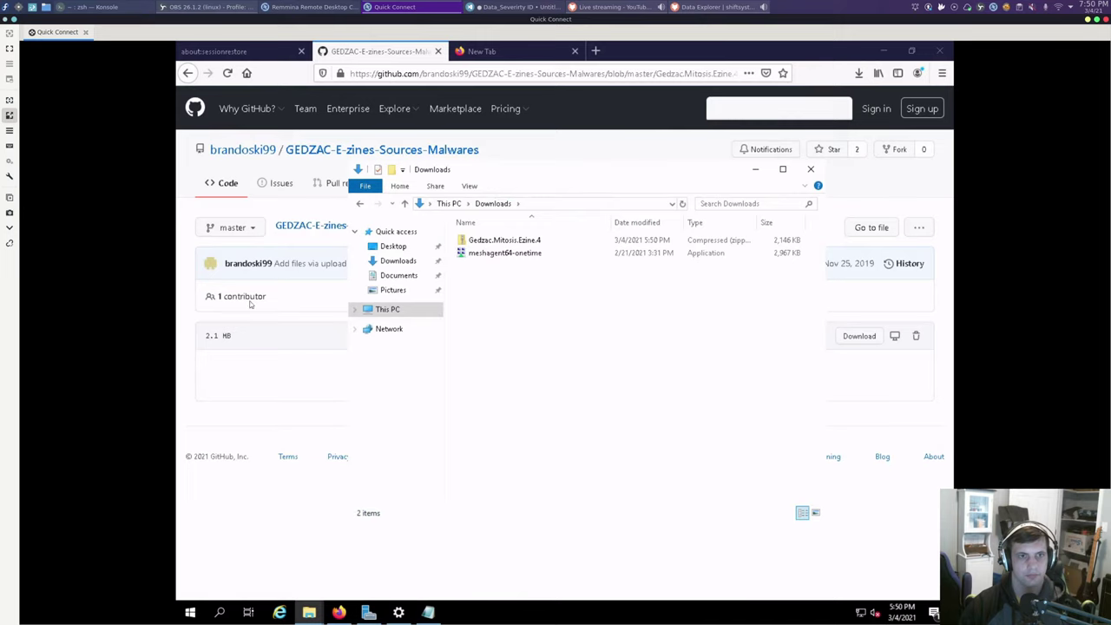
- Return to the GEDZAC-E-zines-Sources-Malwares file list, open darbym.zip in a background tab and download camila.zip, saving it to disk
left_click(198, 263)
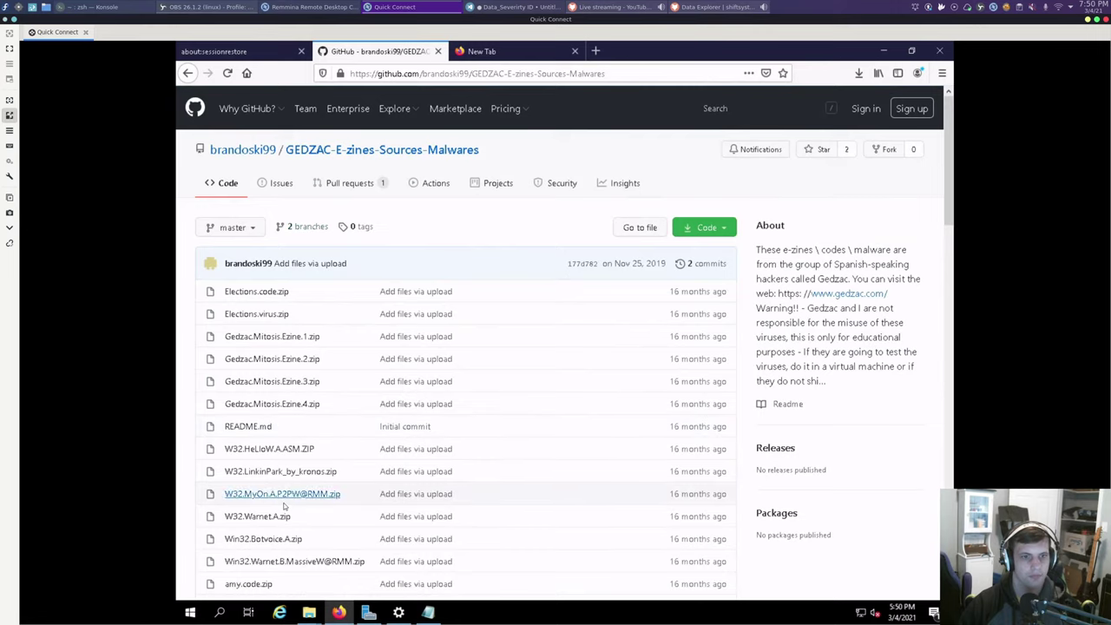
scroll(284, 508, "down", 3)
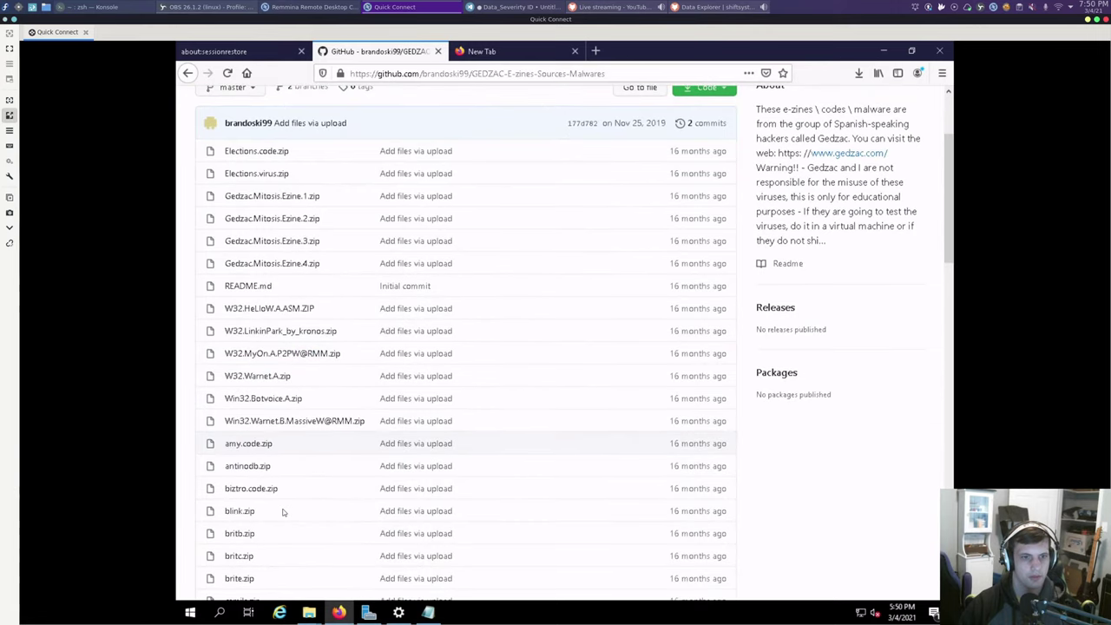
scroll(282, 512, "down", 2)
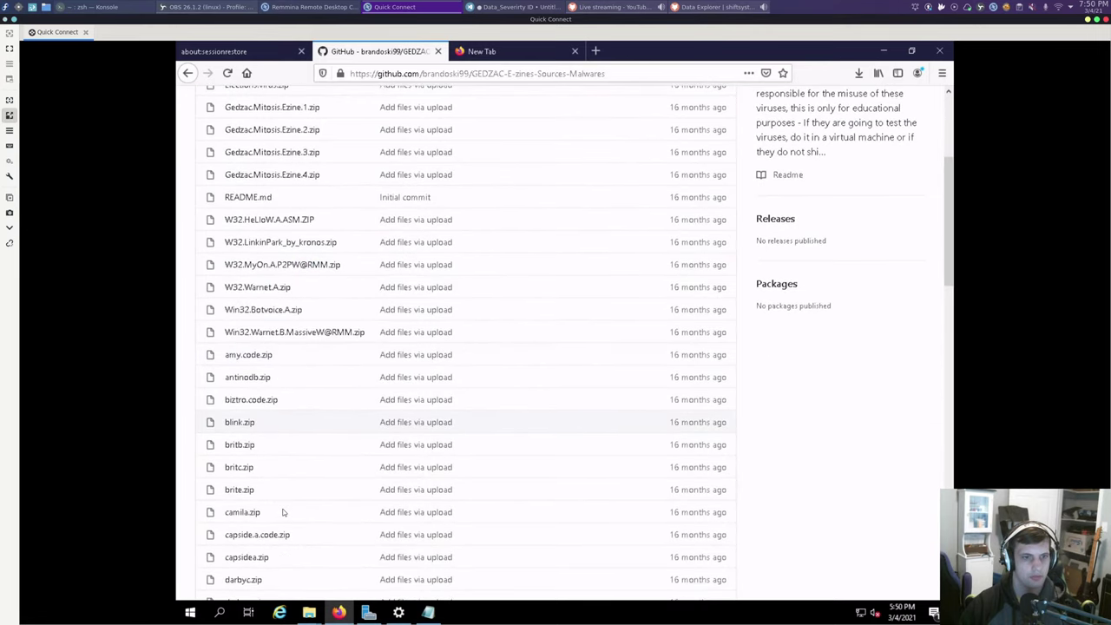
scroll(282, 512, "down", 3)
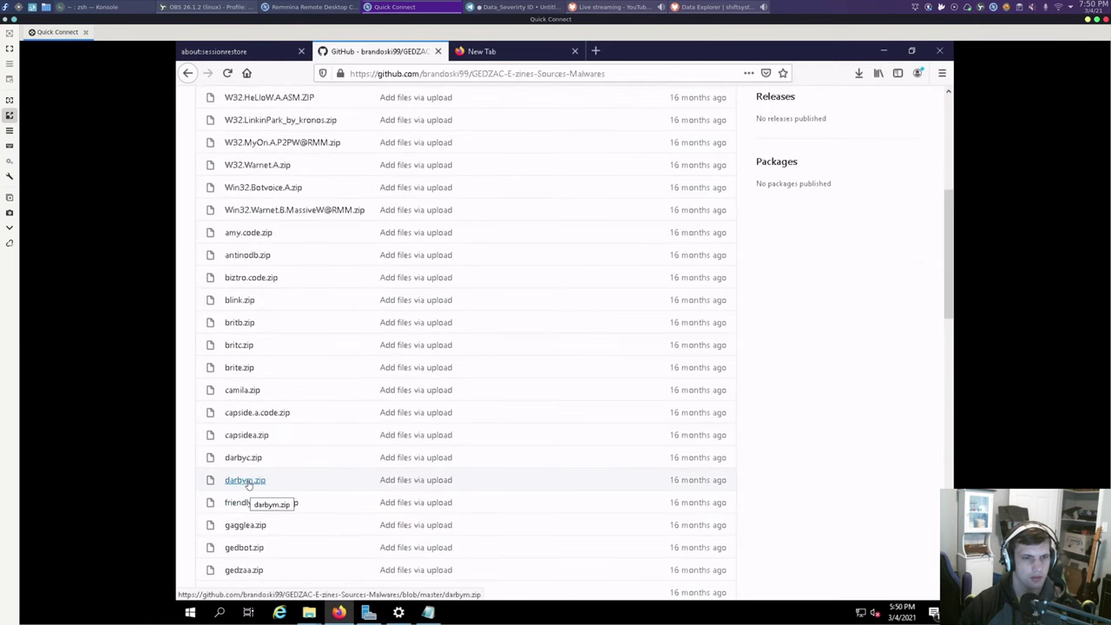
middle_click(247, 483)
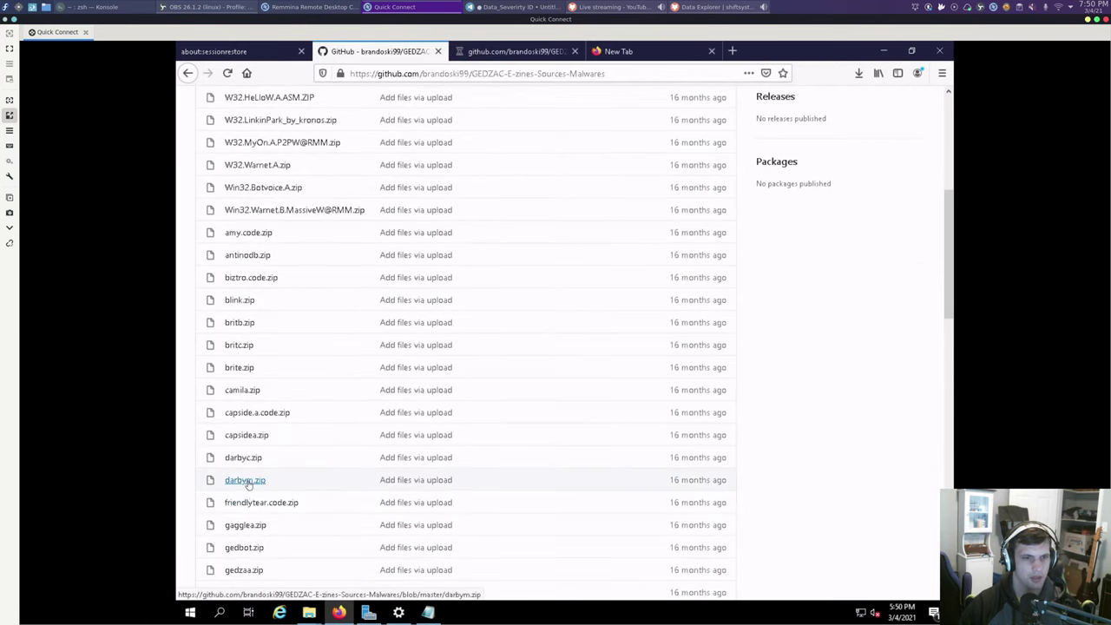
left_click(245, 390)
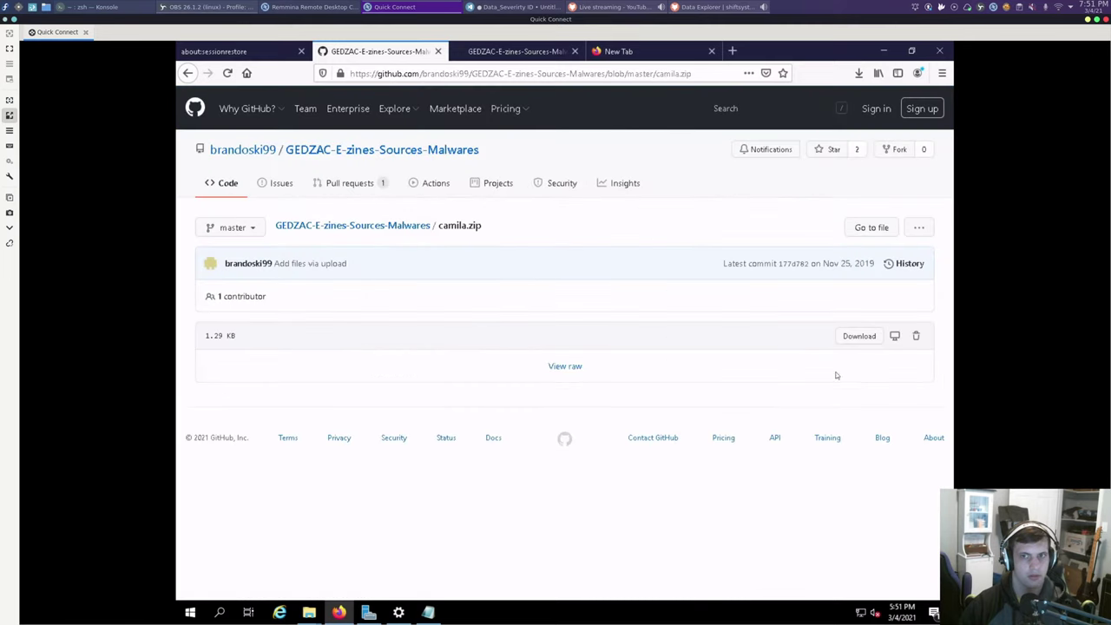
left_click(858, 336)
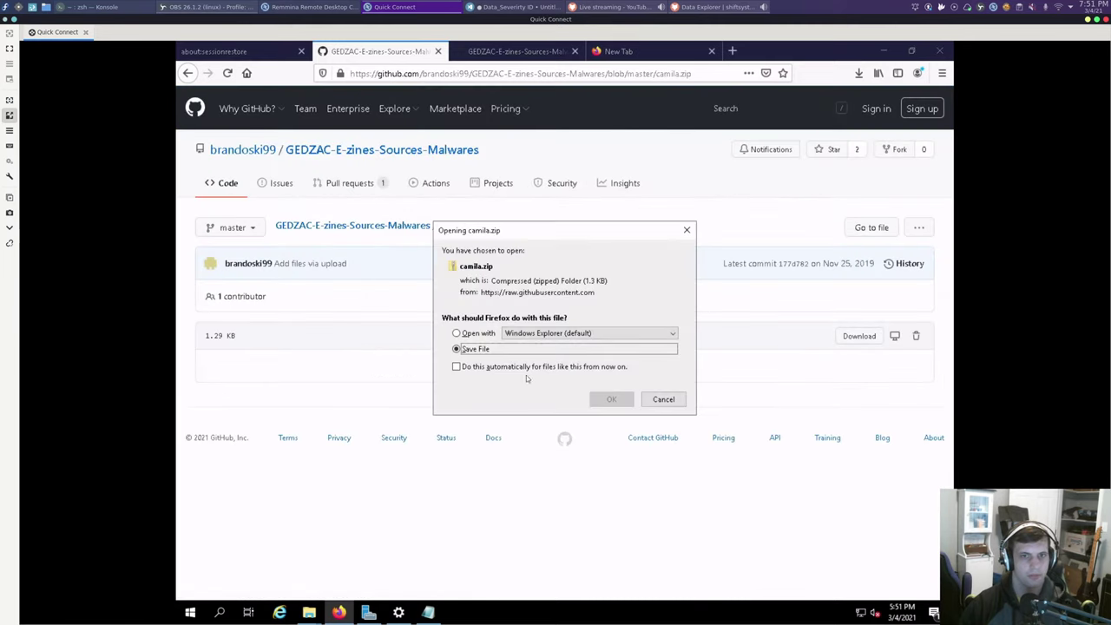
left_click(599, 398)
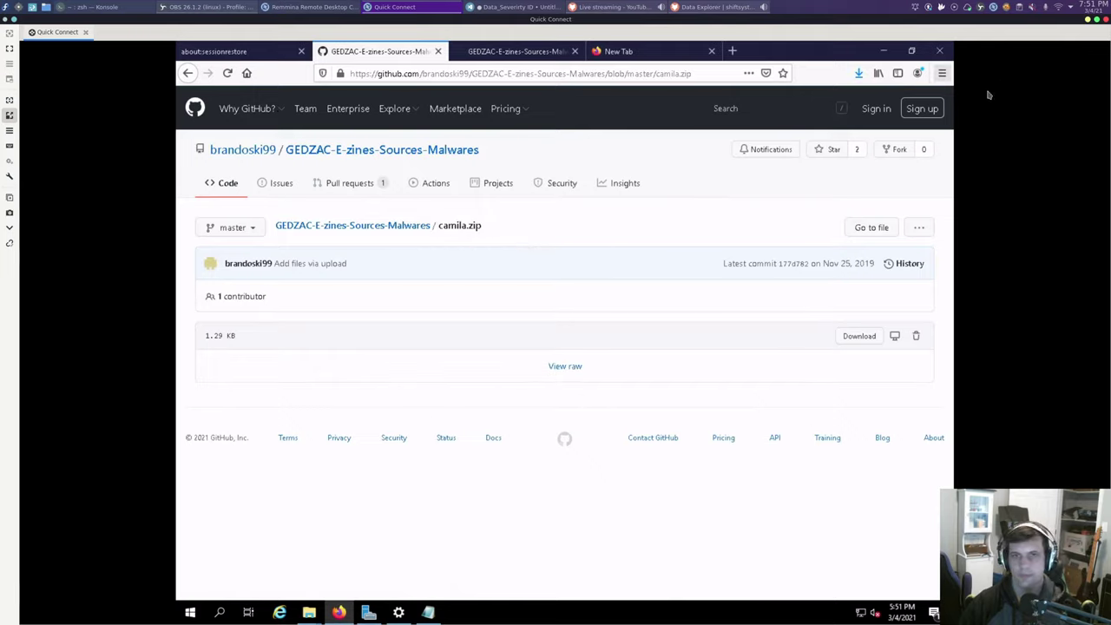
- Open the downloaded camila.zip archive, try to run the VBS.Camila script in it and dismiss the script error
left_click(858, 73)
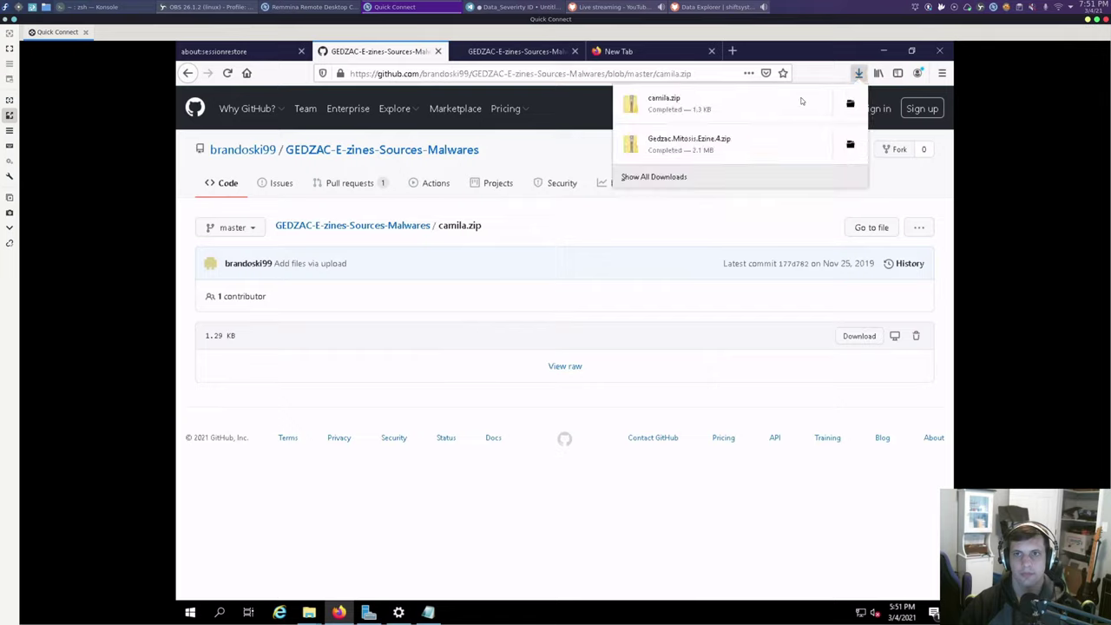
left_click(720, 107)
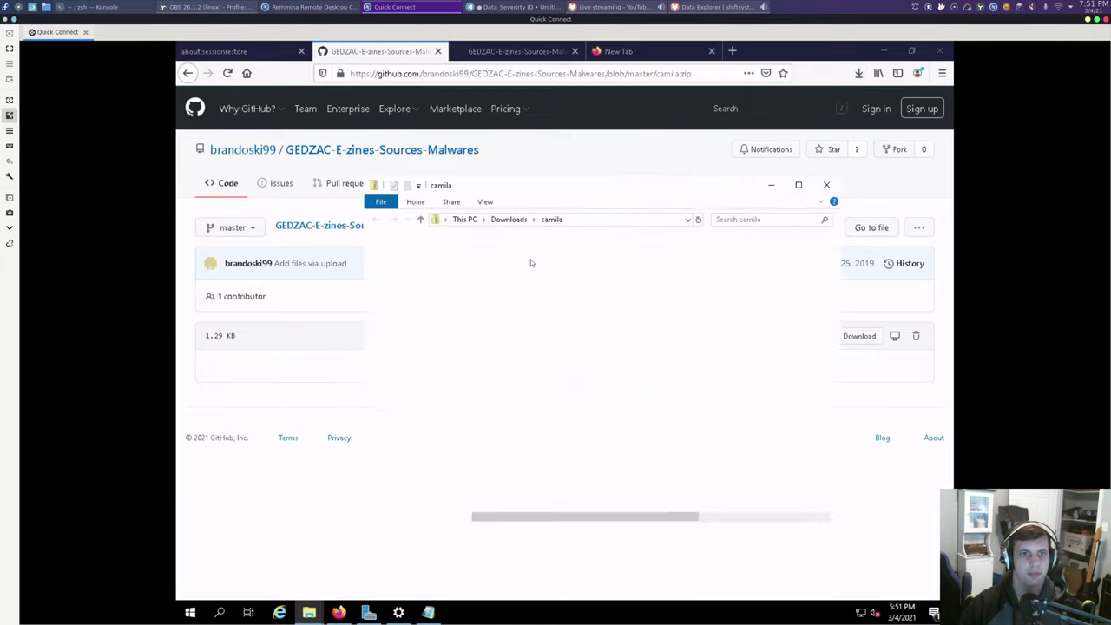
double_click(530, 257)
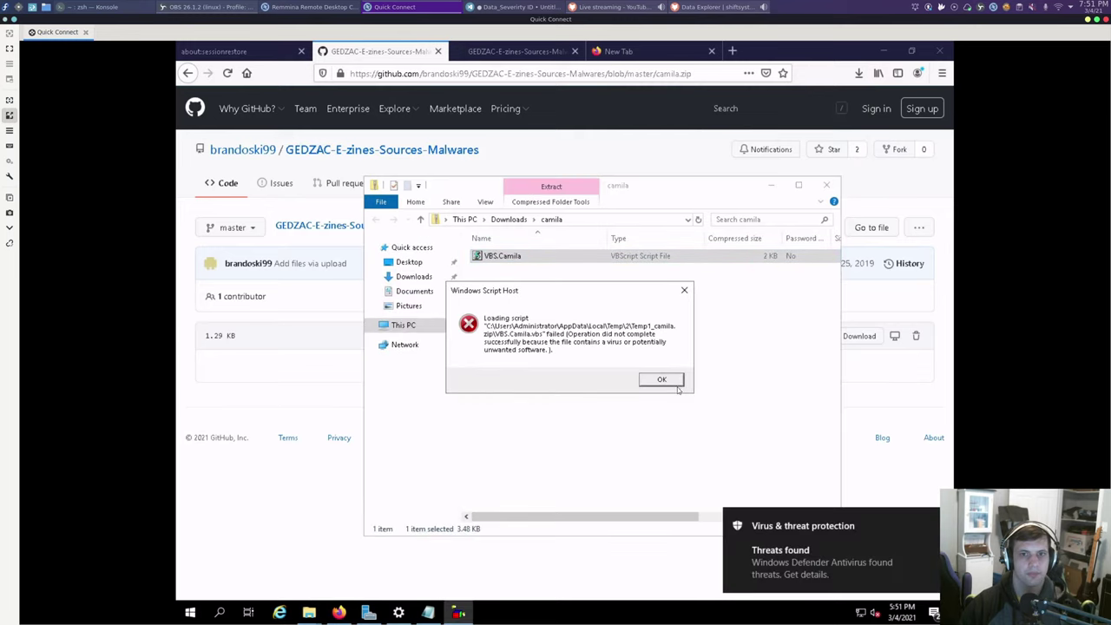
left_click(674, 382)
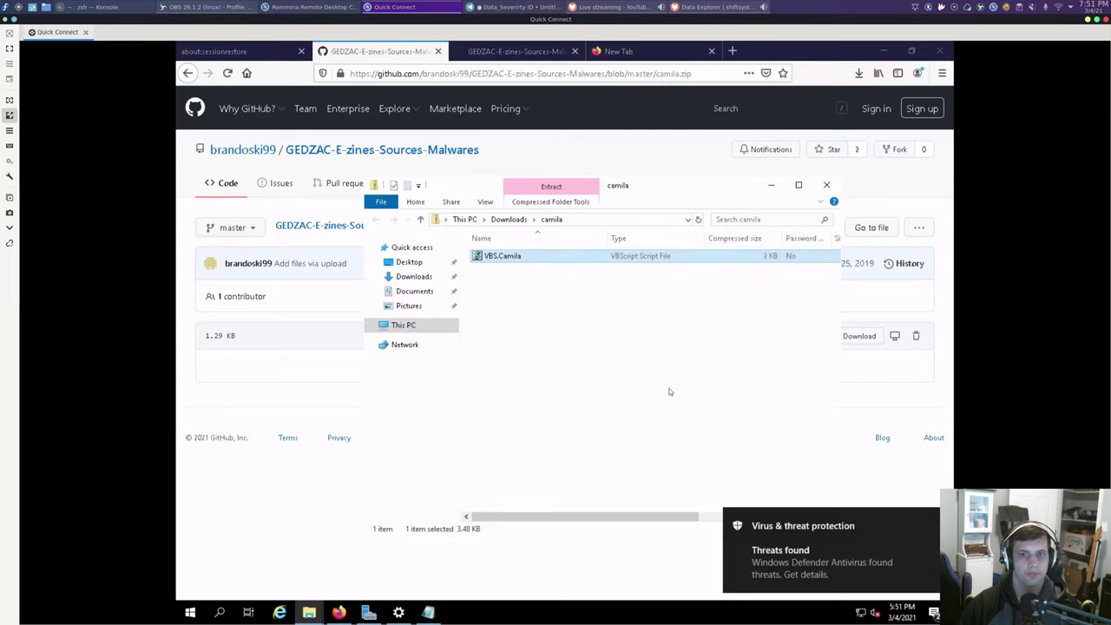
- Go back to the repository's file list and download darbyc.zip, saving the file to disk
left_click(858, 73)
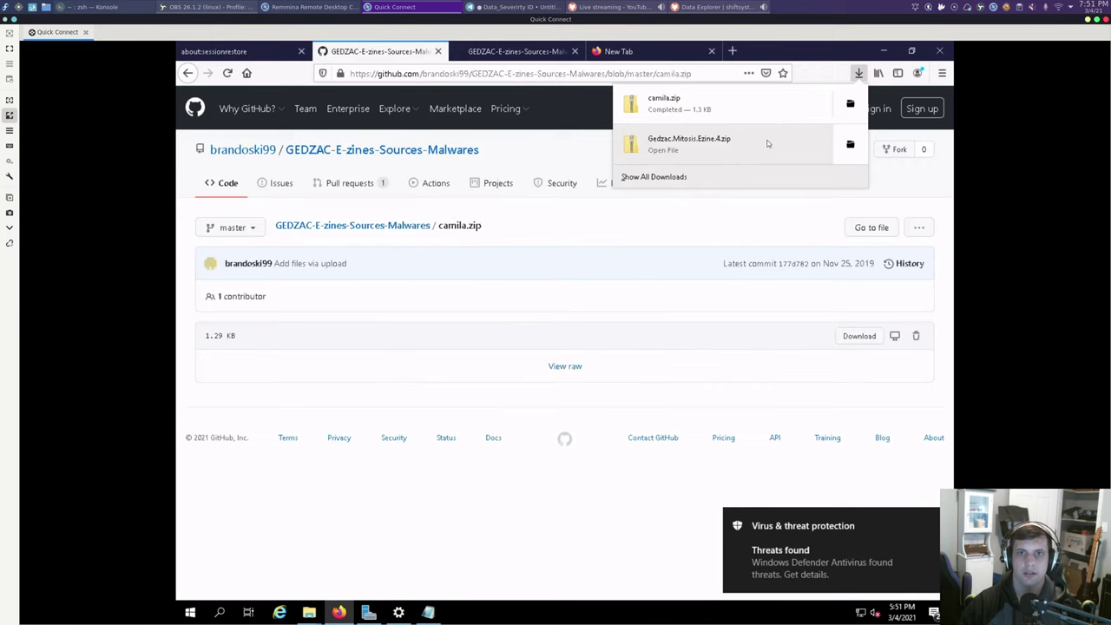
left_click(408, 227)
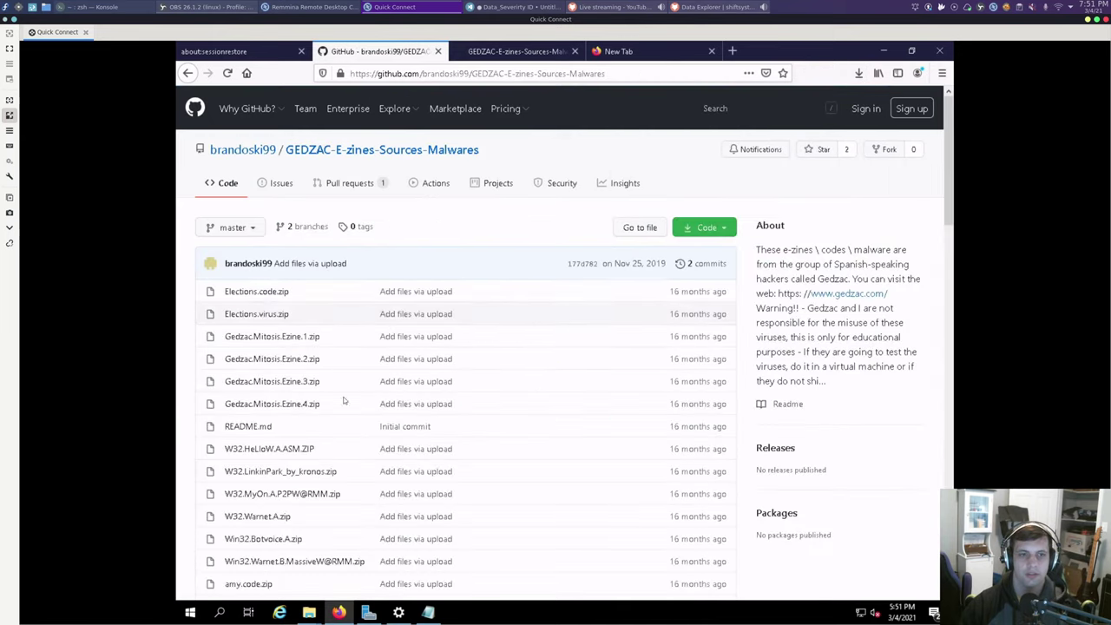
scroll(273, 540, "down", 1)
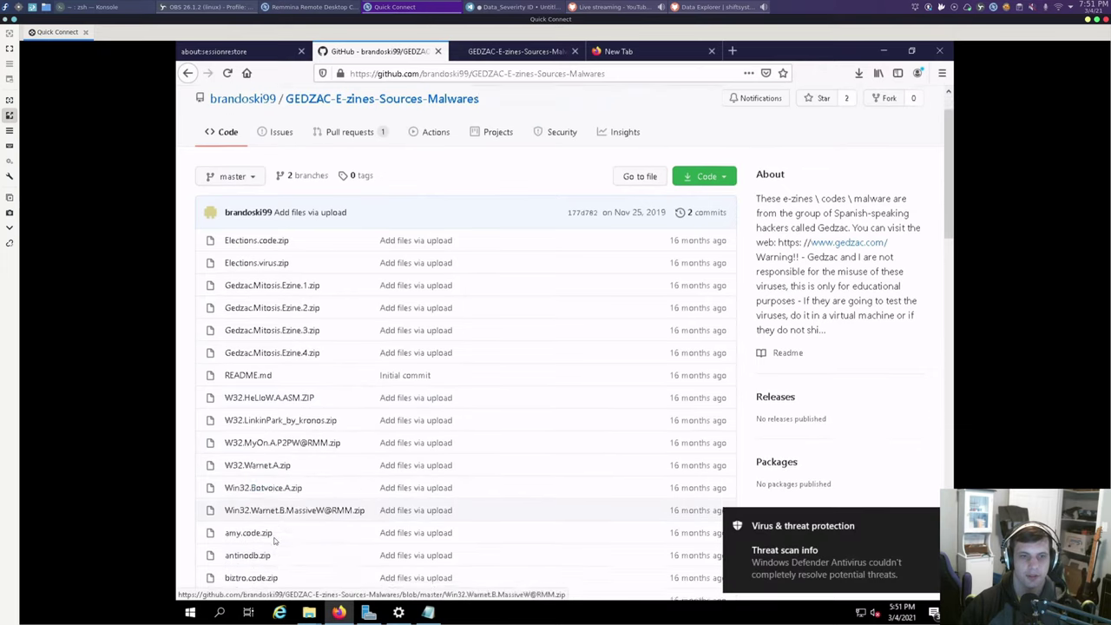
scroll(273, 538, "down", 1)
scroll(271, 532, "down", 1)
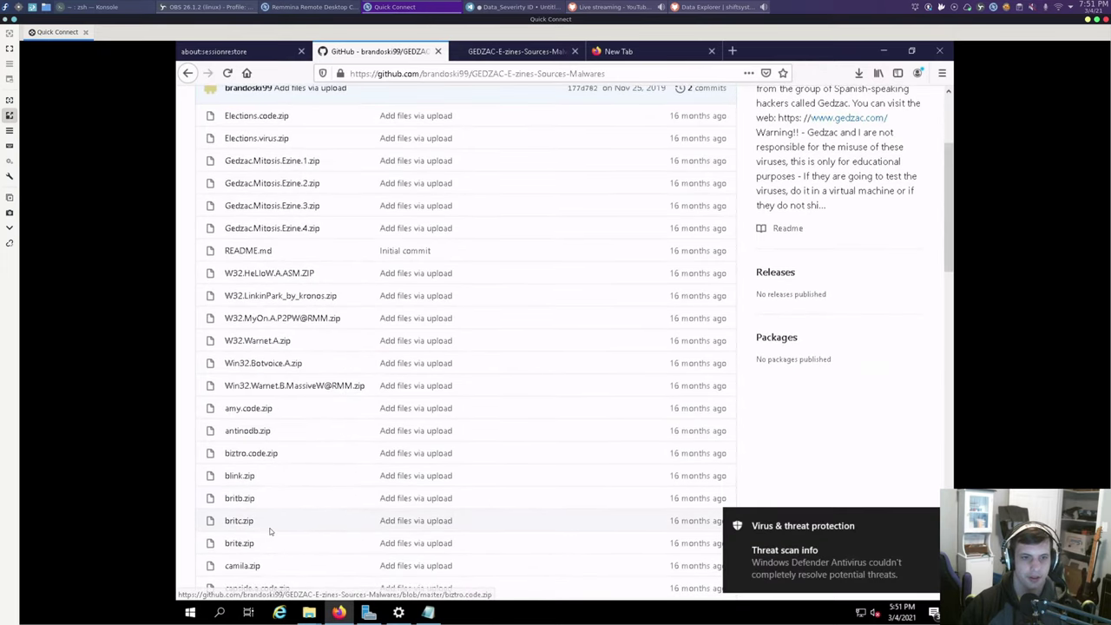
scroll(269, 531, "down", 2)
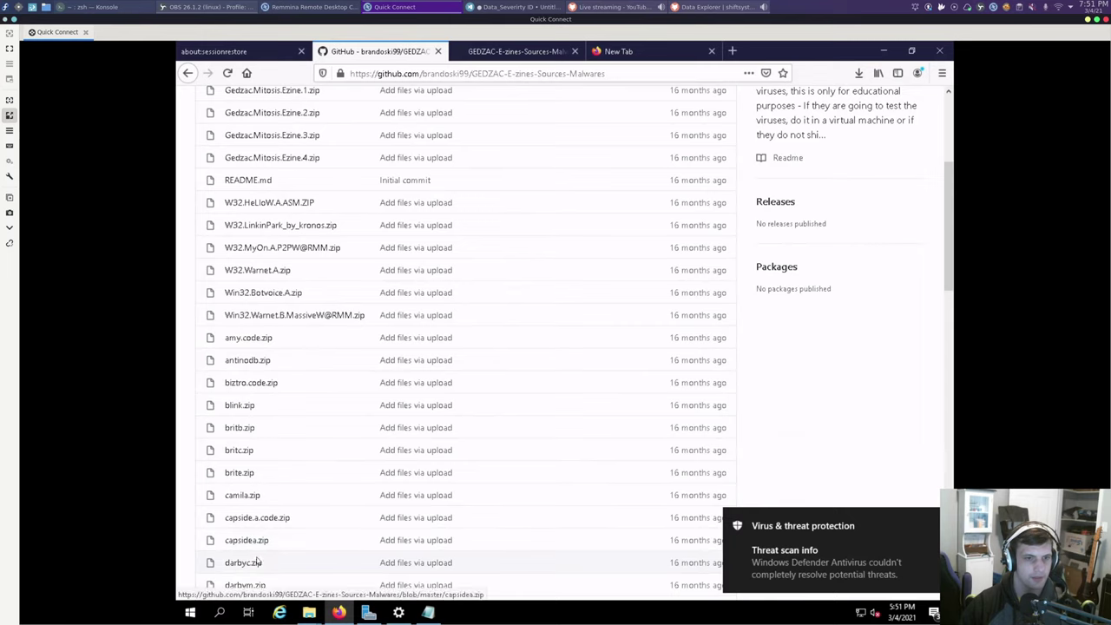
left_click(254, 564)
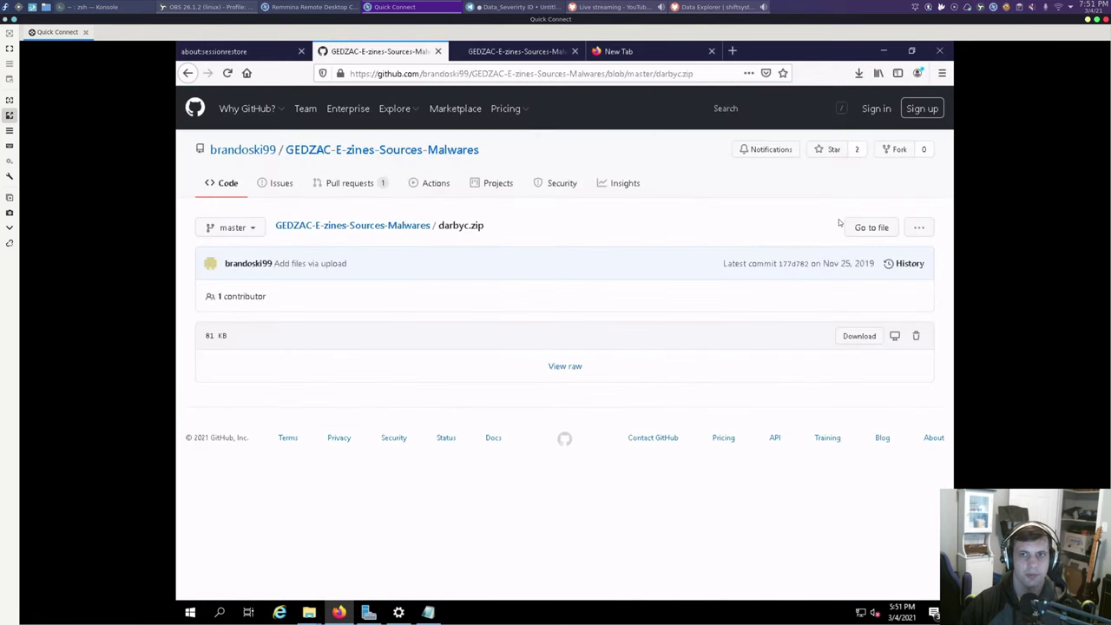
left_click(846, 338)
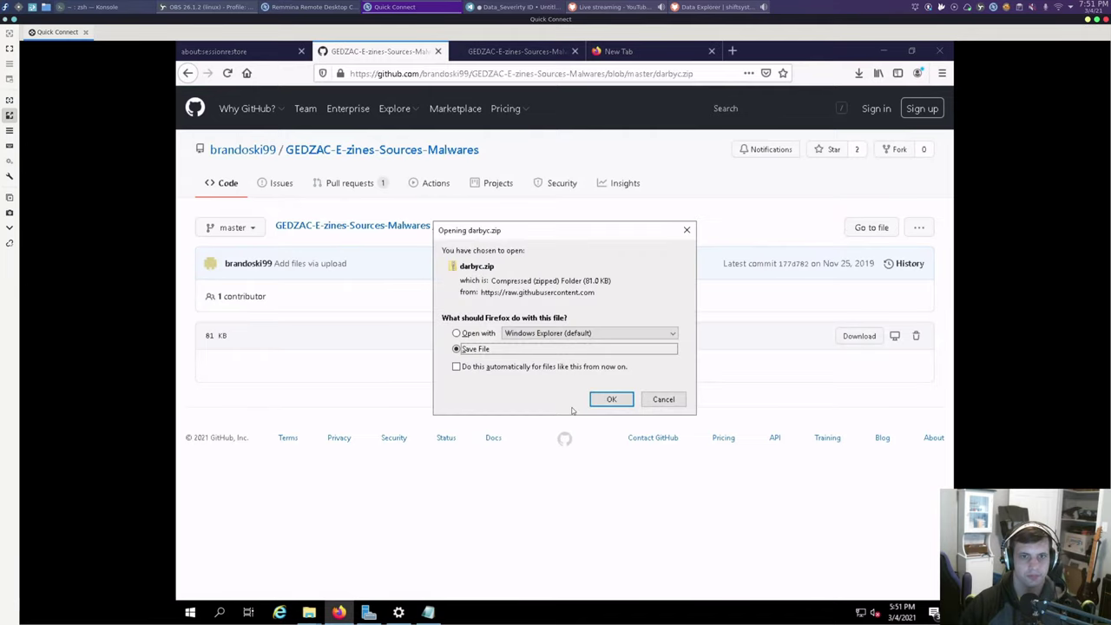
left_click(607, 400)
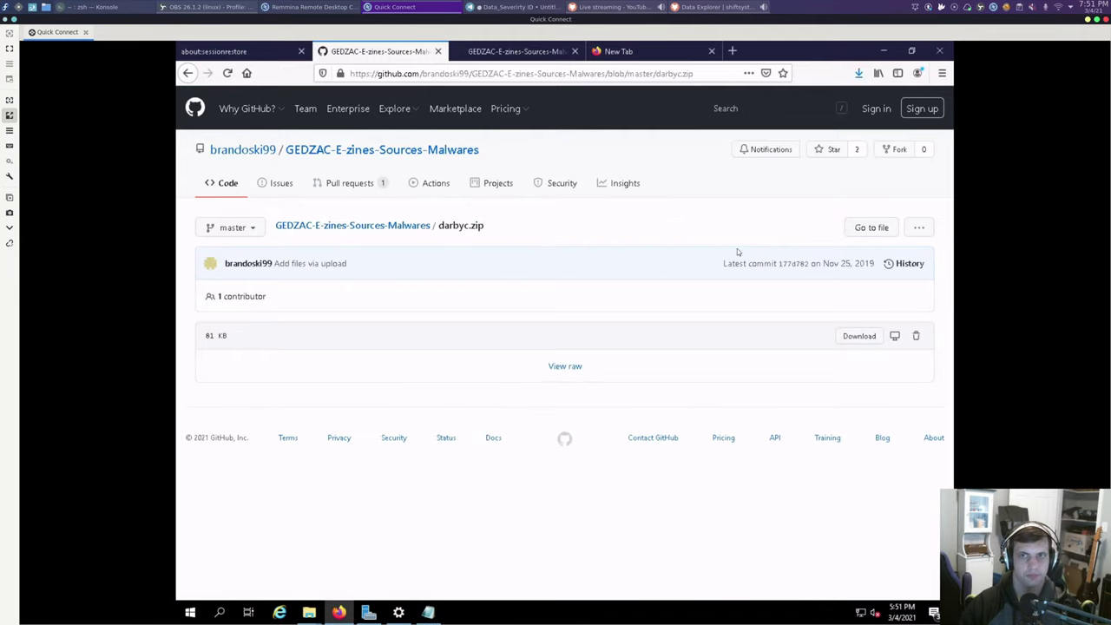
- Open the downloaded darbyc.zip archive, try to run the darby.c application, dismiss both errors and return to the Downloads folder
left_click(859, 73)
left_click(700, 111)
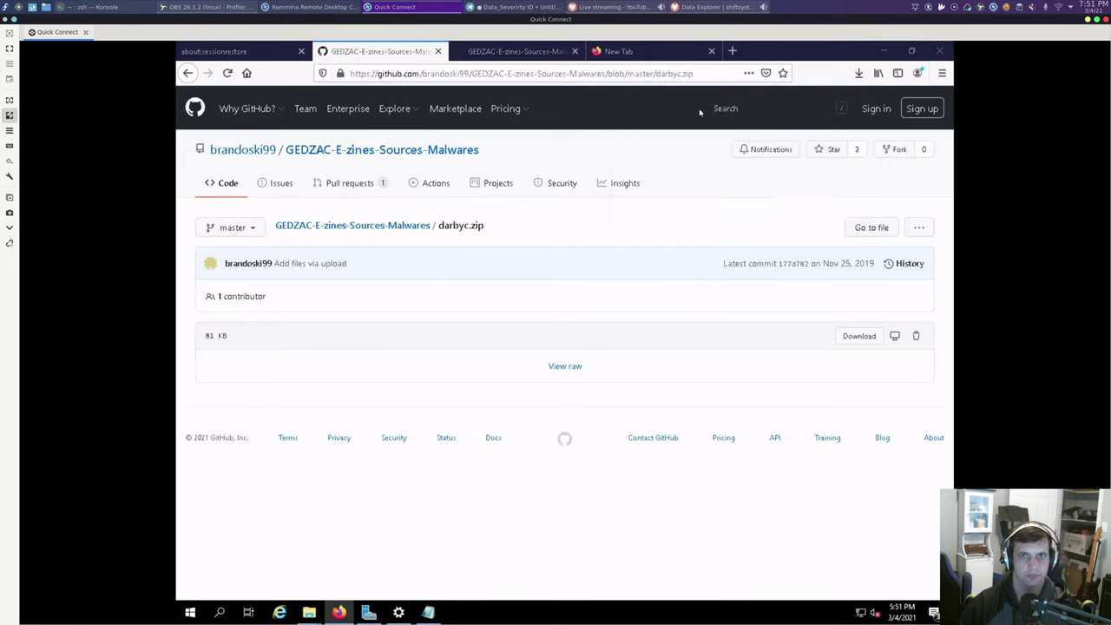
double_click(546, 273)
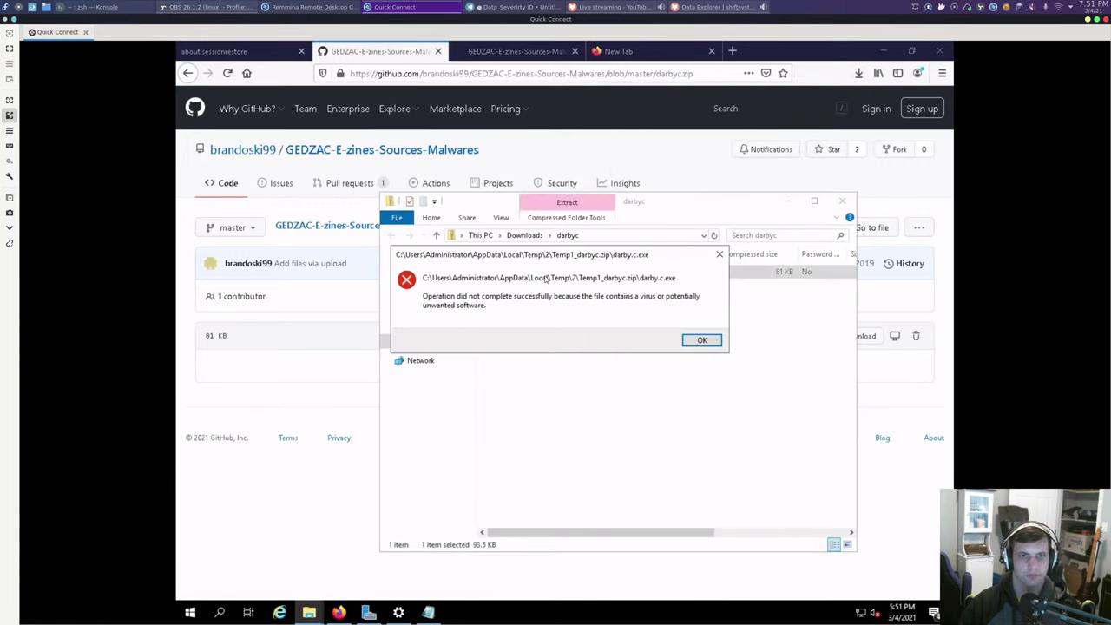
left_click(700, 339)
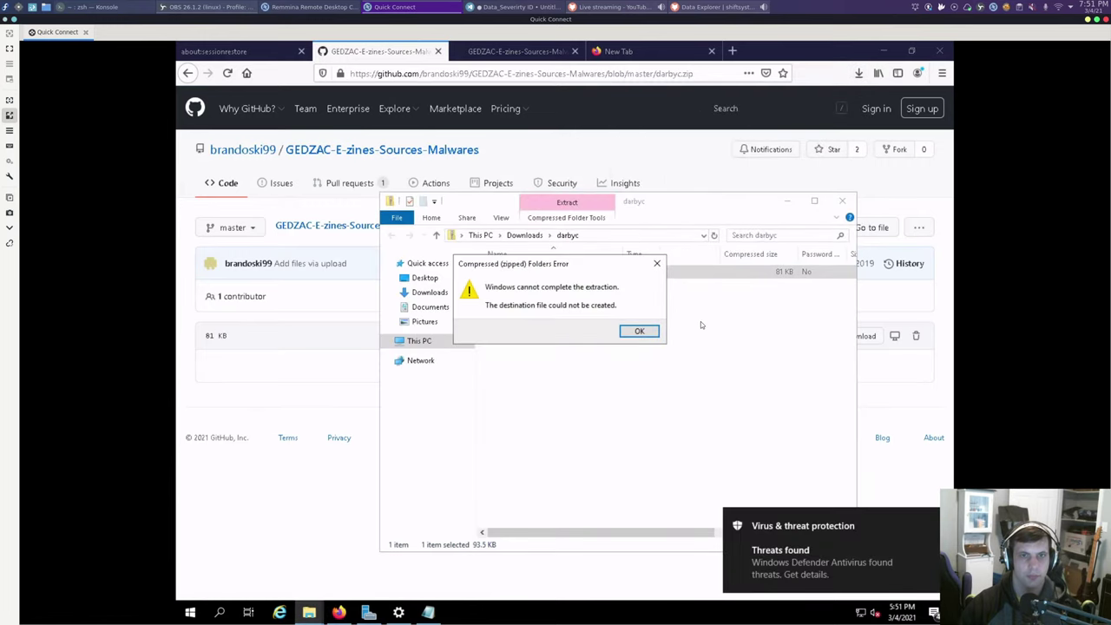
left_click(647, 330)
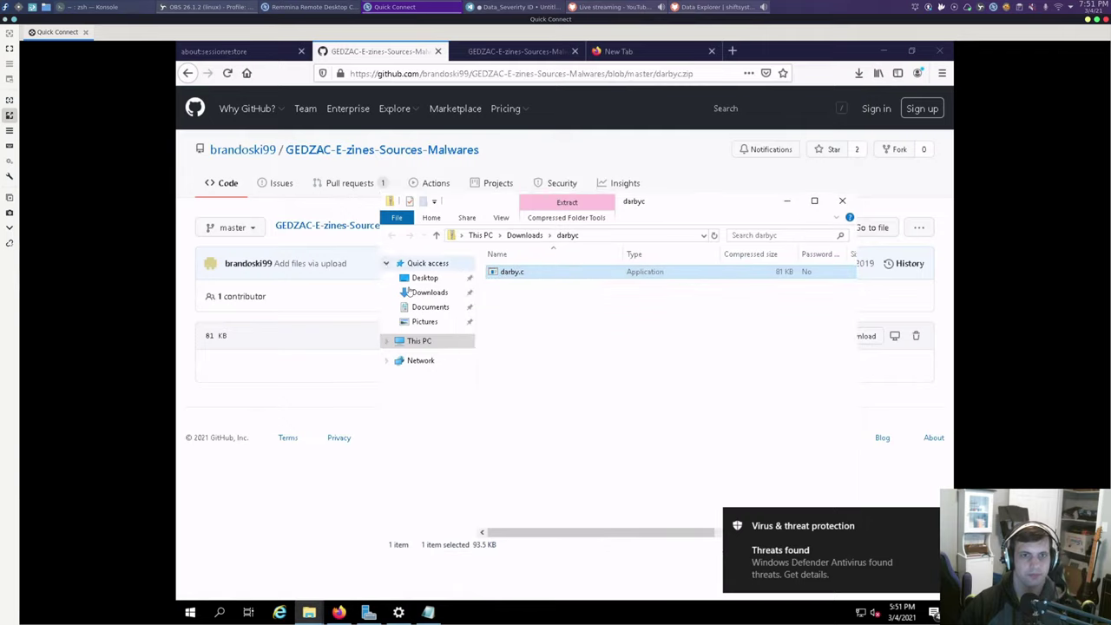
left_click(408, 294)
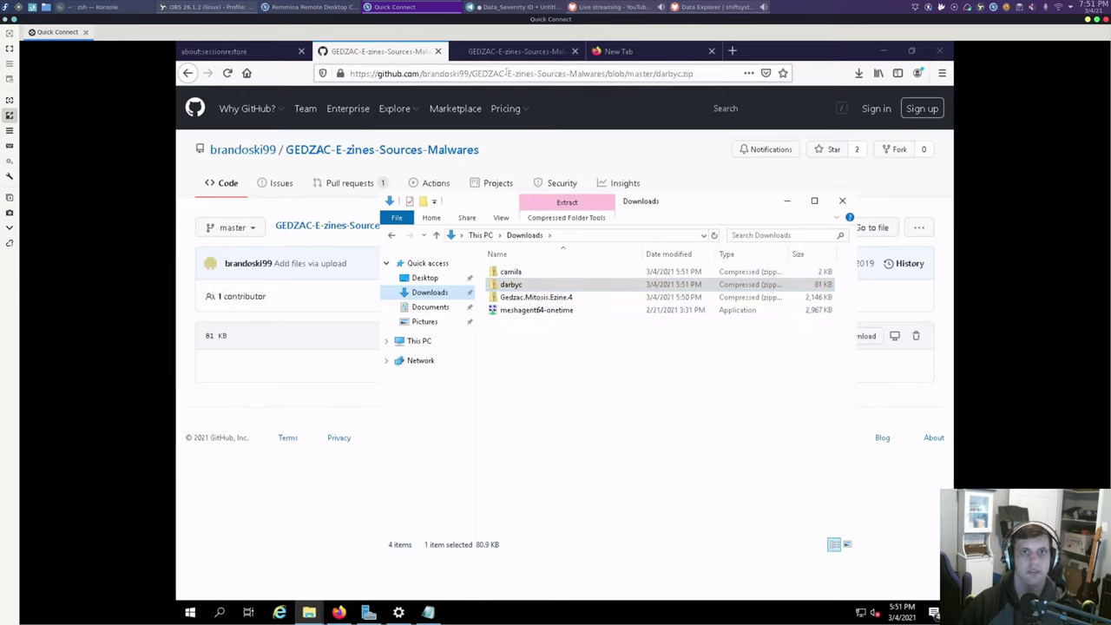
- Switch to the InfluxDB Data Explorer, reload it and start a query on the windows bucket with the win_eventlog measurement
left_click(712, 7)
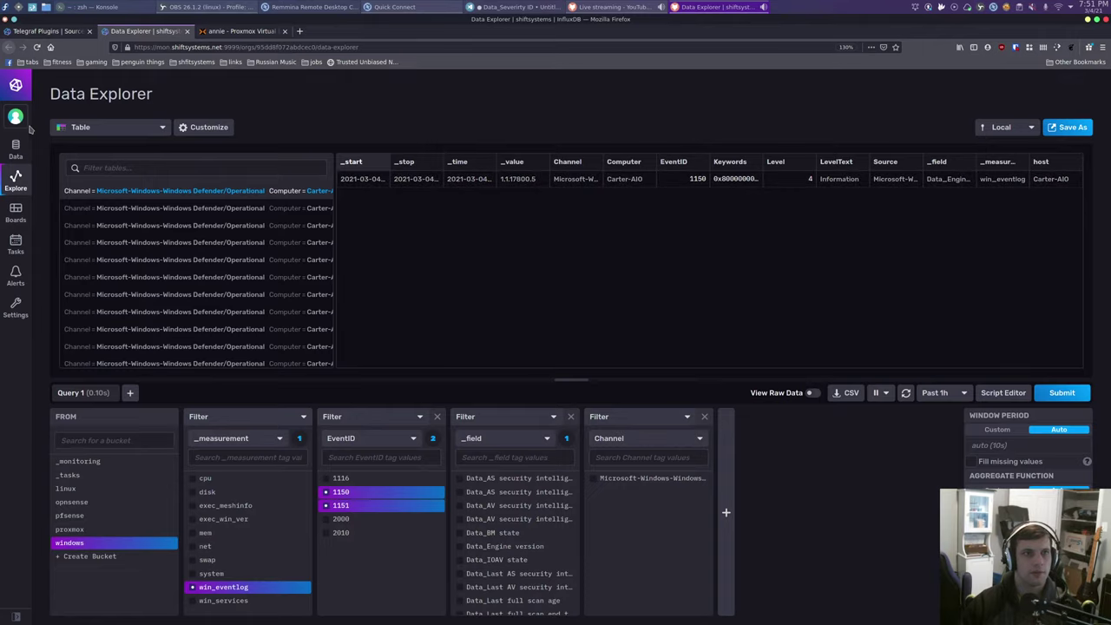
key("F5")
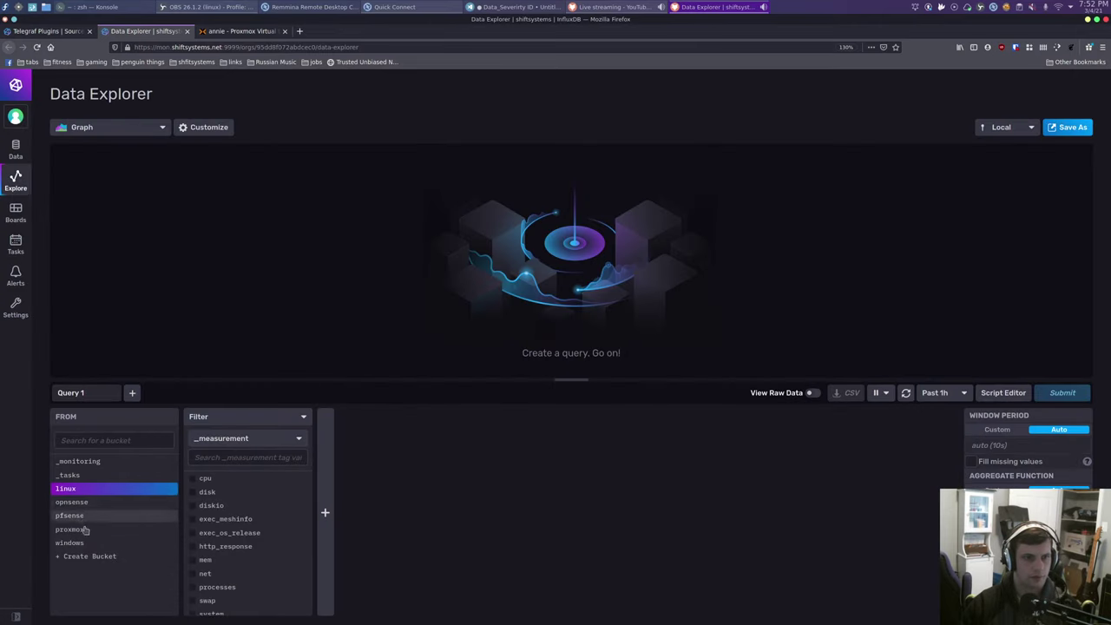
left_click(101, 542)
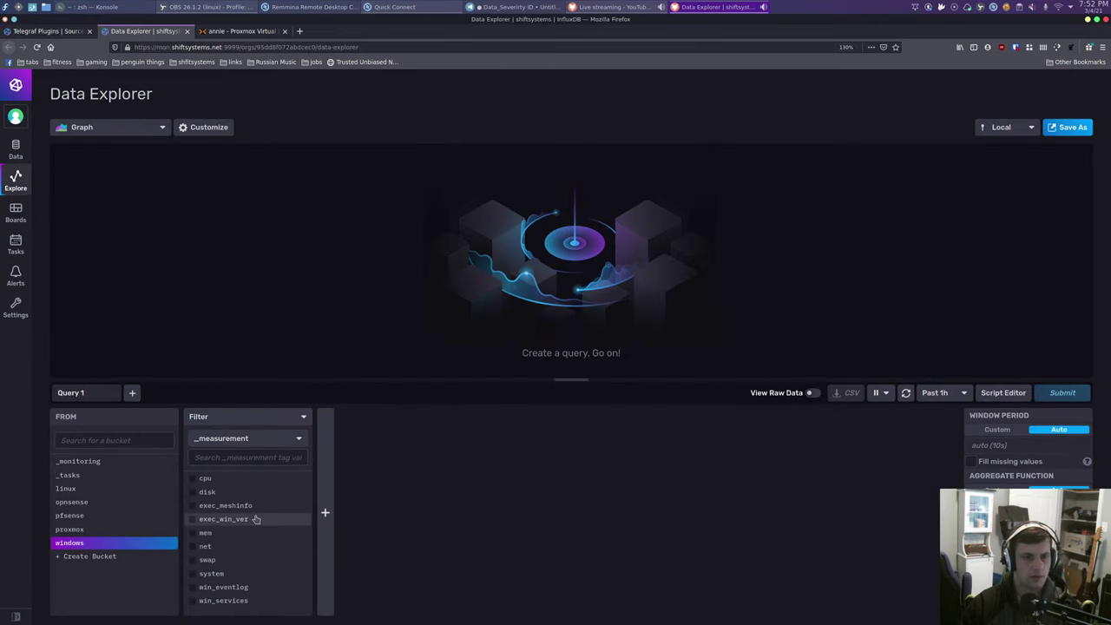
left_click(228, 588)
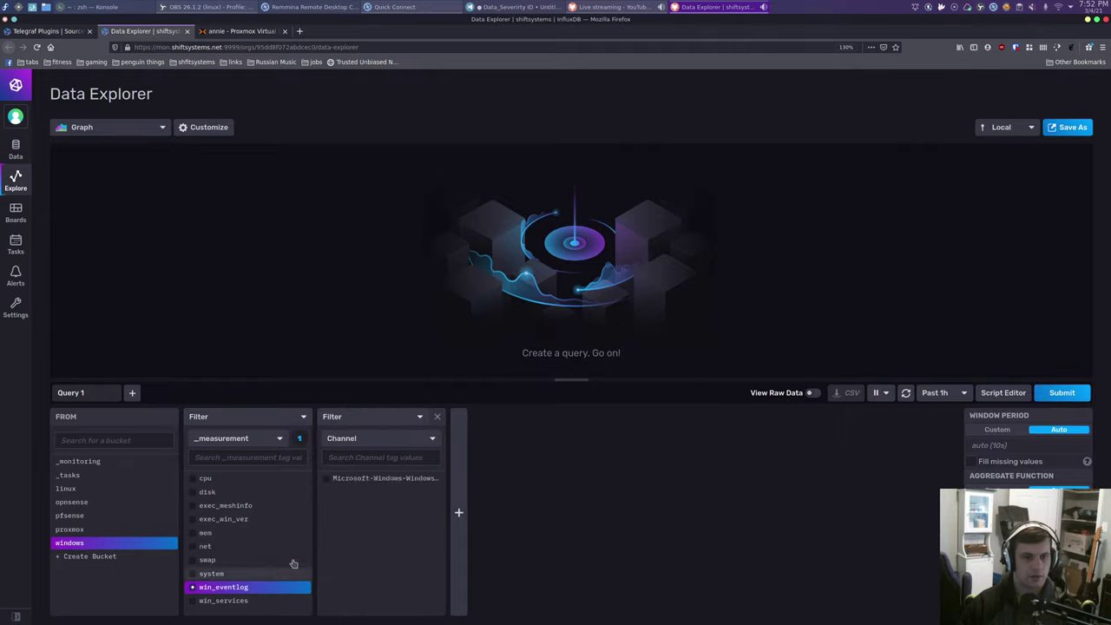
- Filter the win_eventlog query by EventID, choosing the values 1116, 1117 and 1119
left_click(368, 440)
left_click(355, 503)
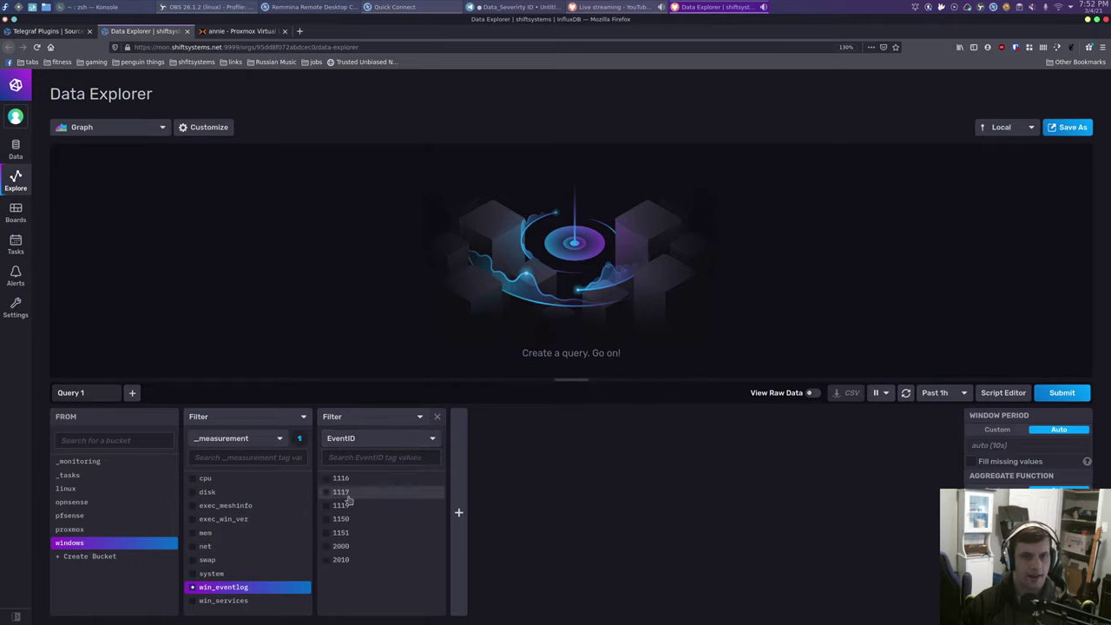
left_click(347, 494)
left_click(354, 505)
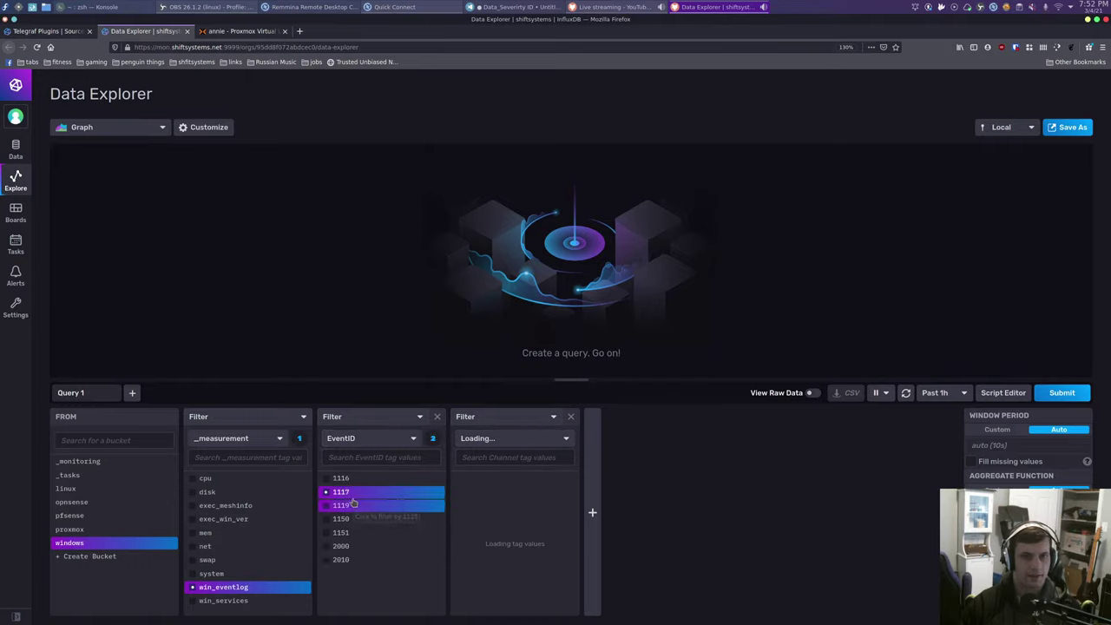
left_click(343, 478)
- Add a _field filter to the query, choose Data_Threat ID as its value and submit the query
left_click(559, 438)
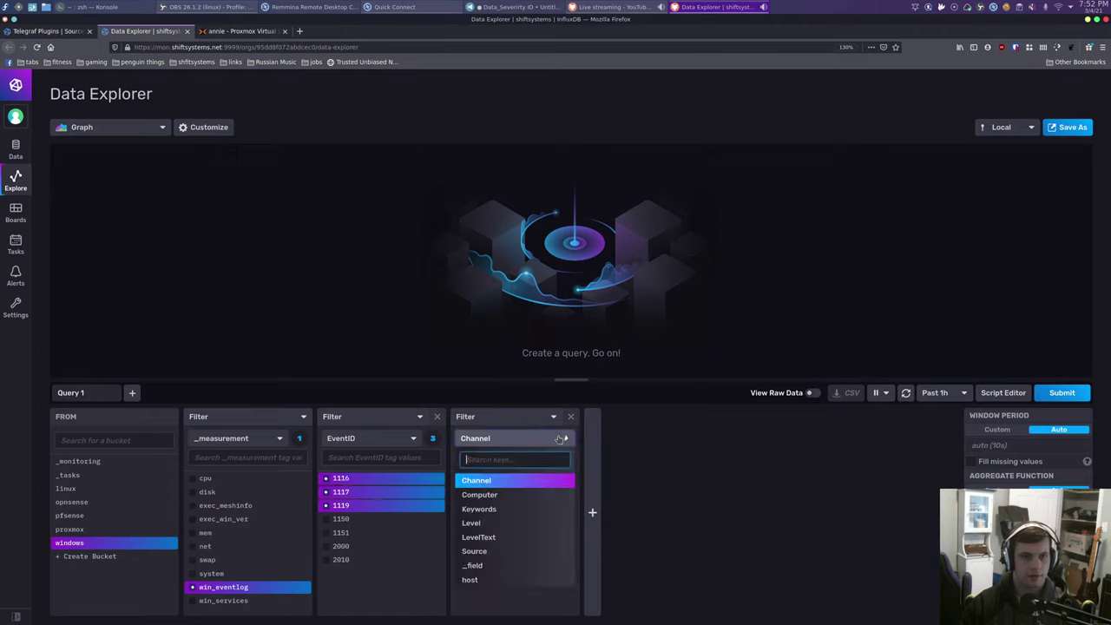
left_click(502, 565)
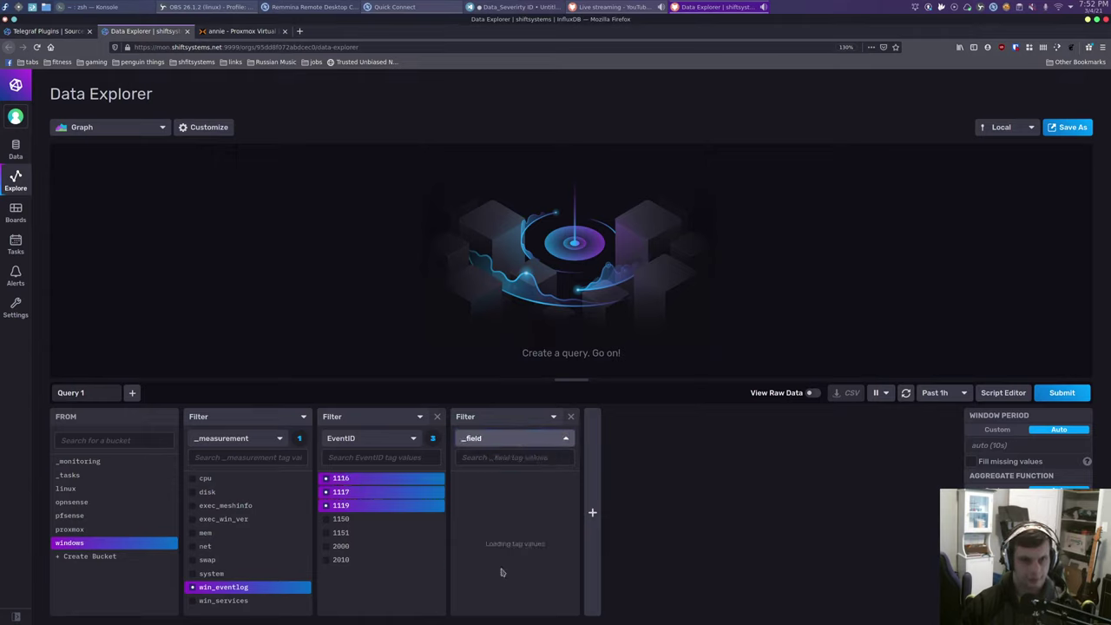
scroll(507, 568, "down", 5)
scroll(509, 570, "down", 3)
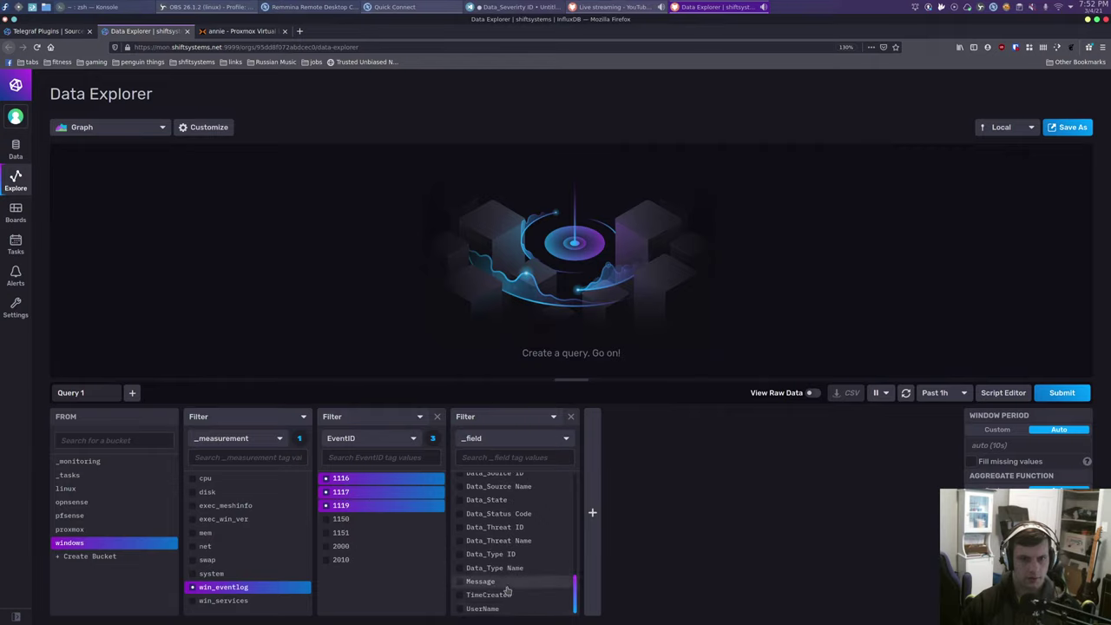
left_click(523, 528)
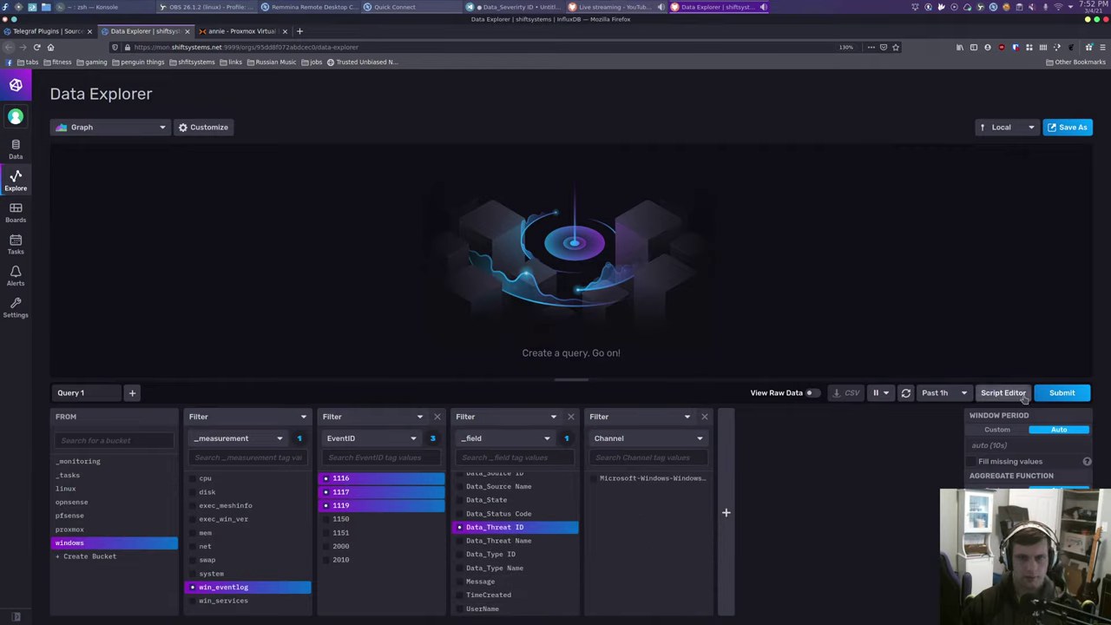
left_click(1059, 393)
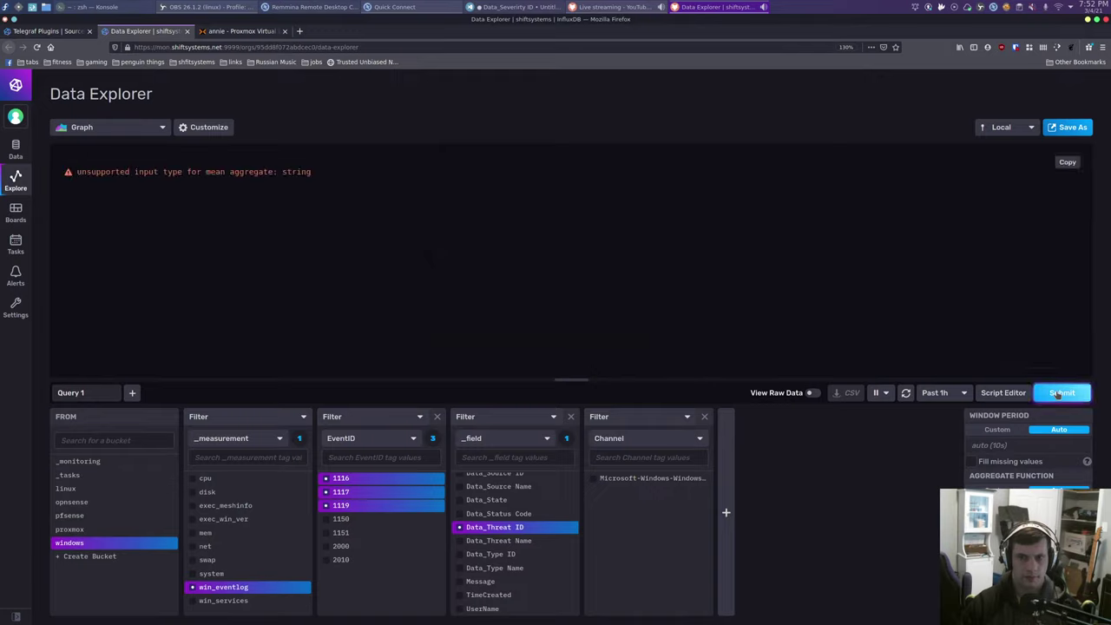
- Replace the Data_Threat ID field selection with Data_Error Code and submit the query again
left_click(493, 525)
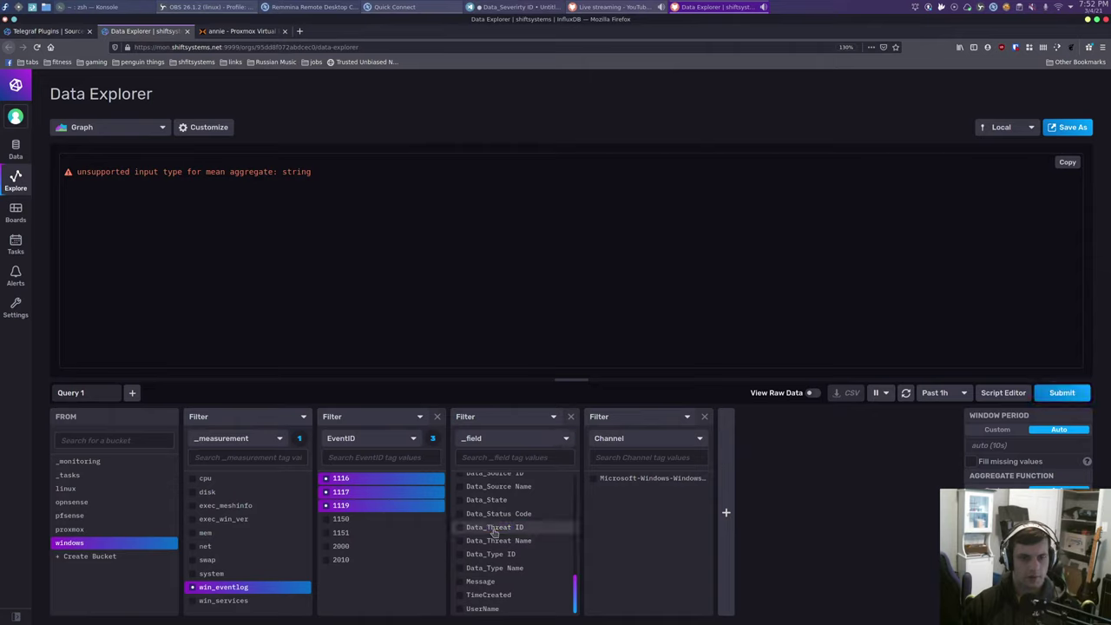
scroll(494, 529, "up", 3)
scroll(494, 536, "up", 3)
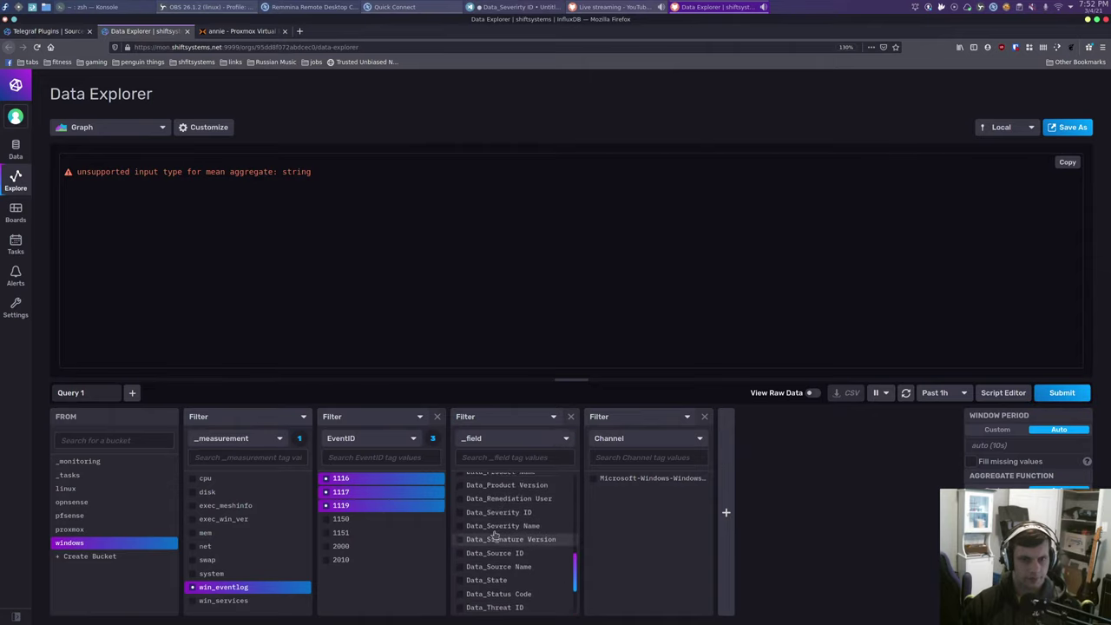
scroll(497, 545, "up", 2)
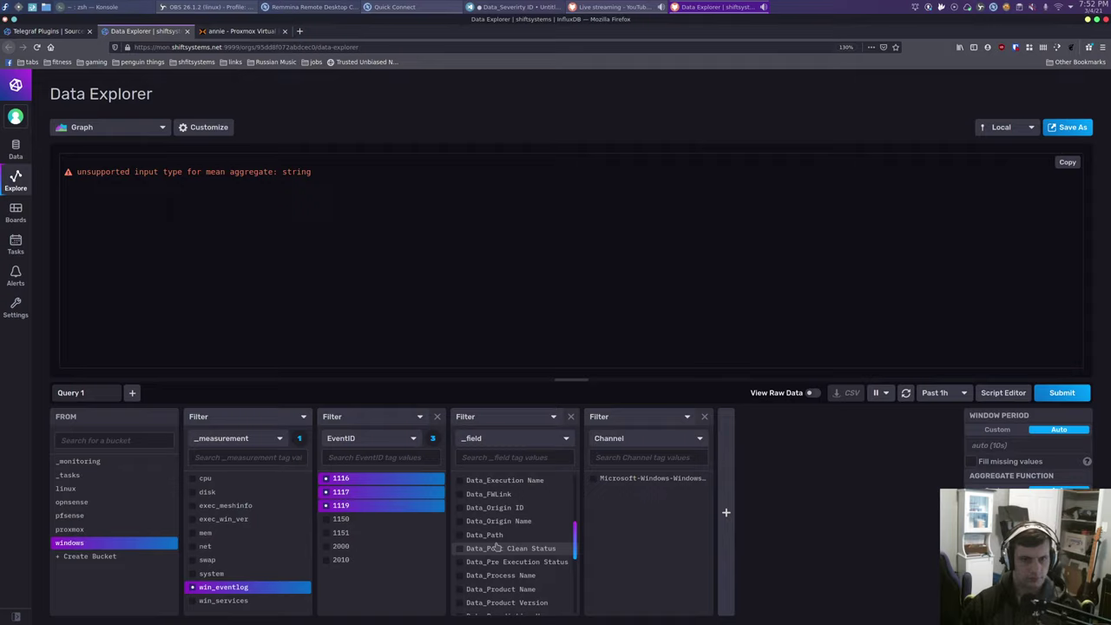
scroll(496, 548, "down", 10)
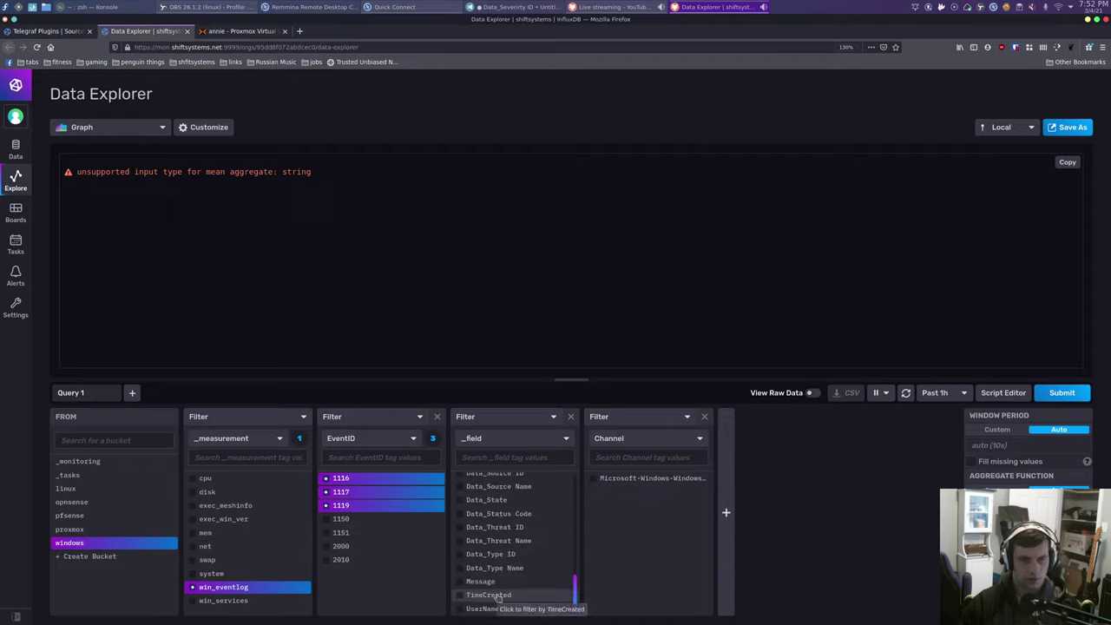
scroll(505, 564, "up", 4)
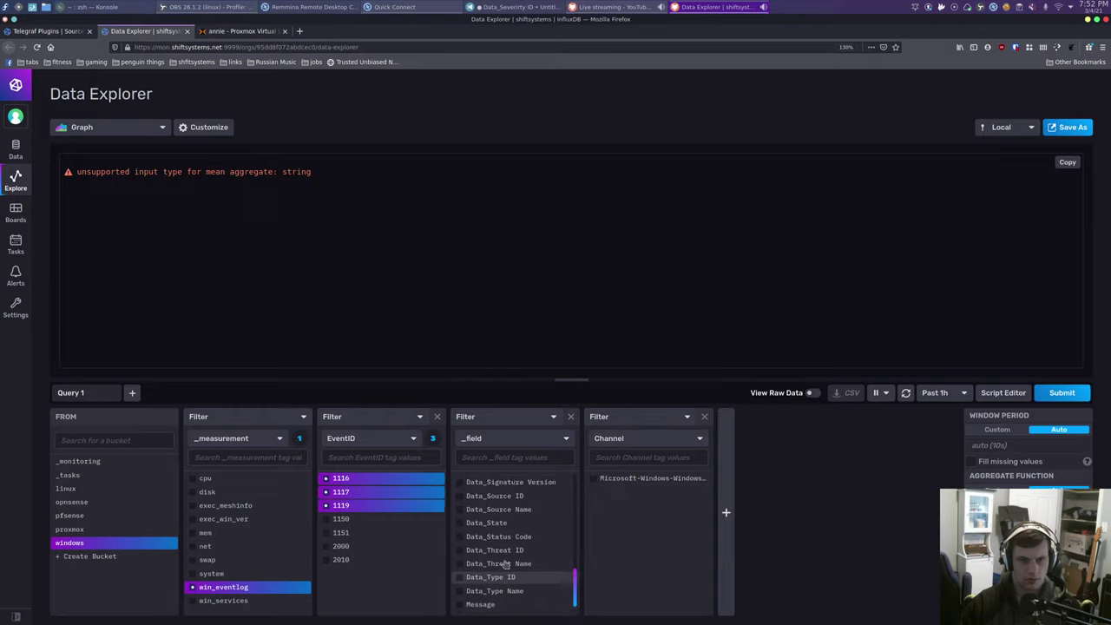
scroll(505, 564, "up", 3)
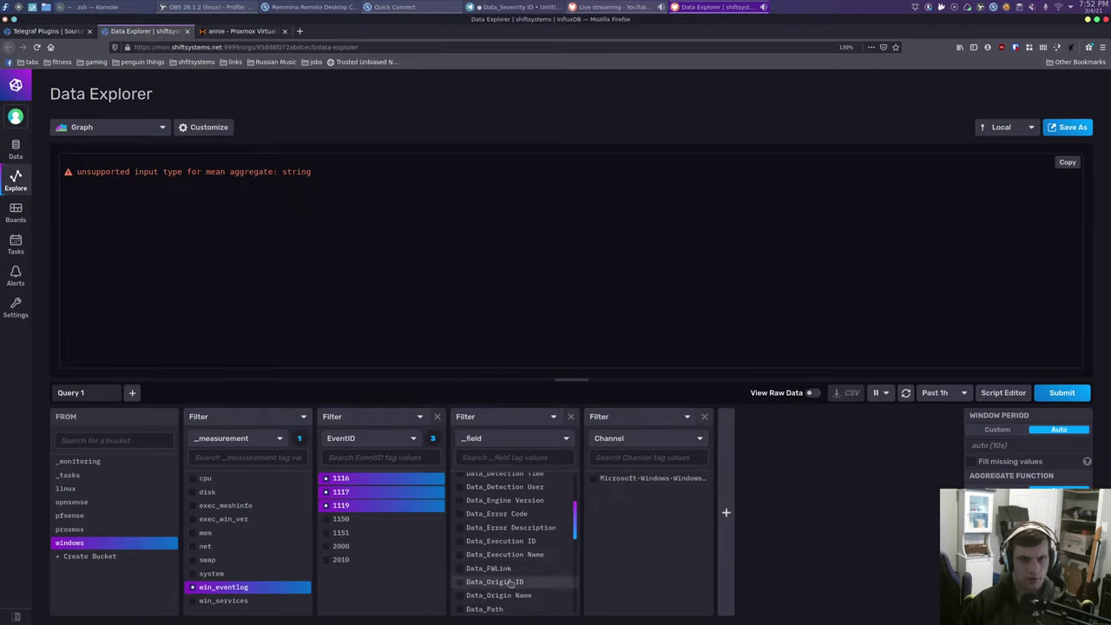
scroll(510, 575, "up", 1)
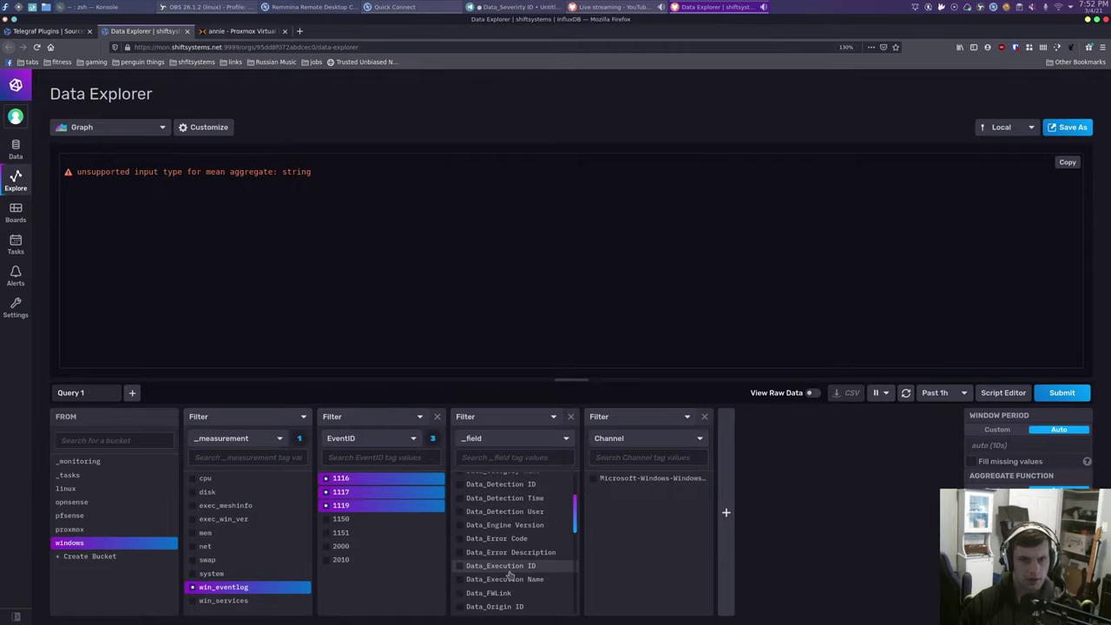
left_click(499, 538)
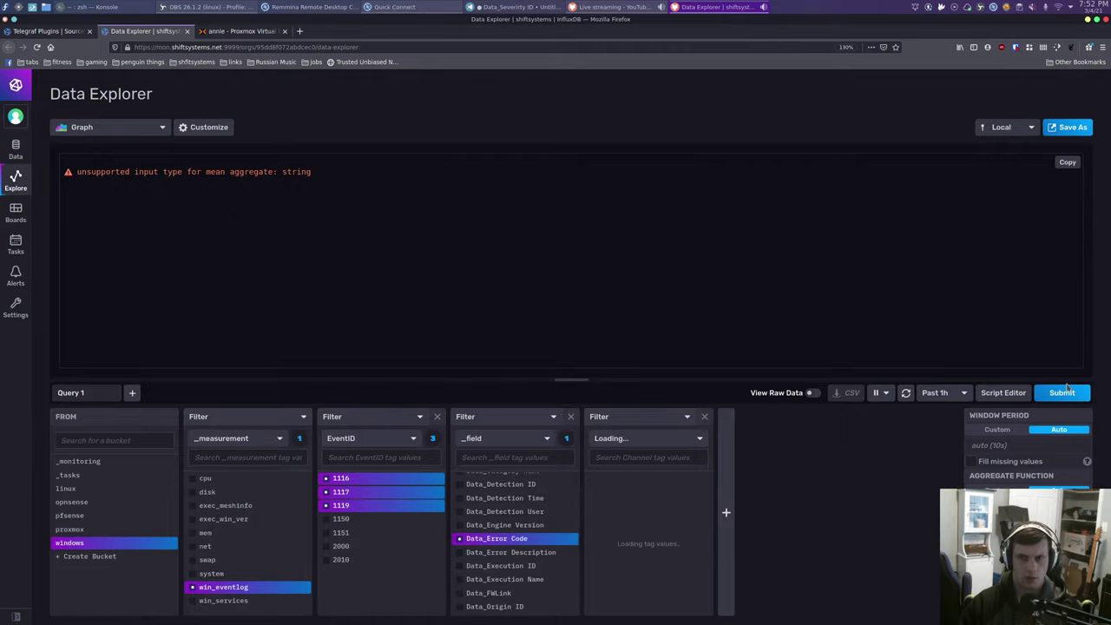
left_click(1066, 392)
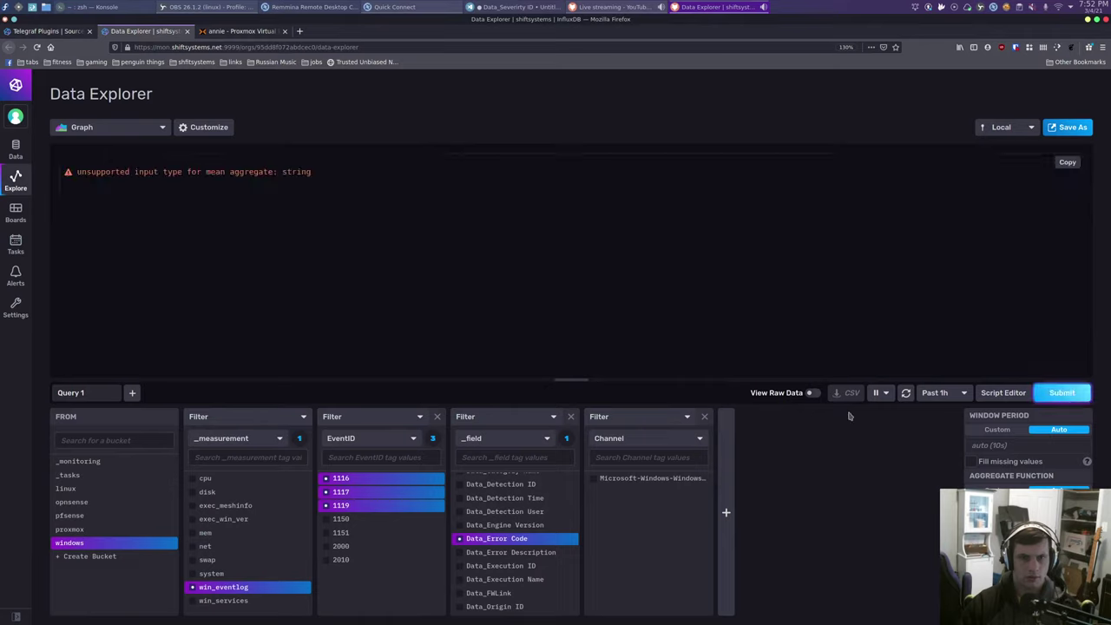
- Clear the Data_Error Code selection and check the field list in the Windows Eventlog plugin documentation
left_click(486, 539)
scroll(499, 520, "up", 3)
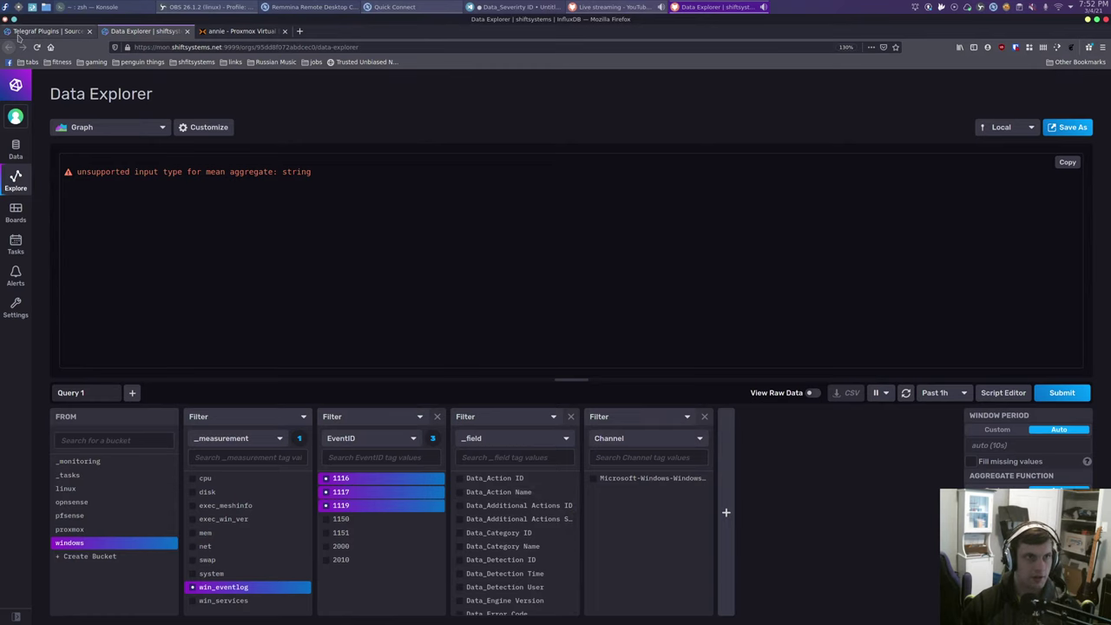
left_click(48, 30)
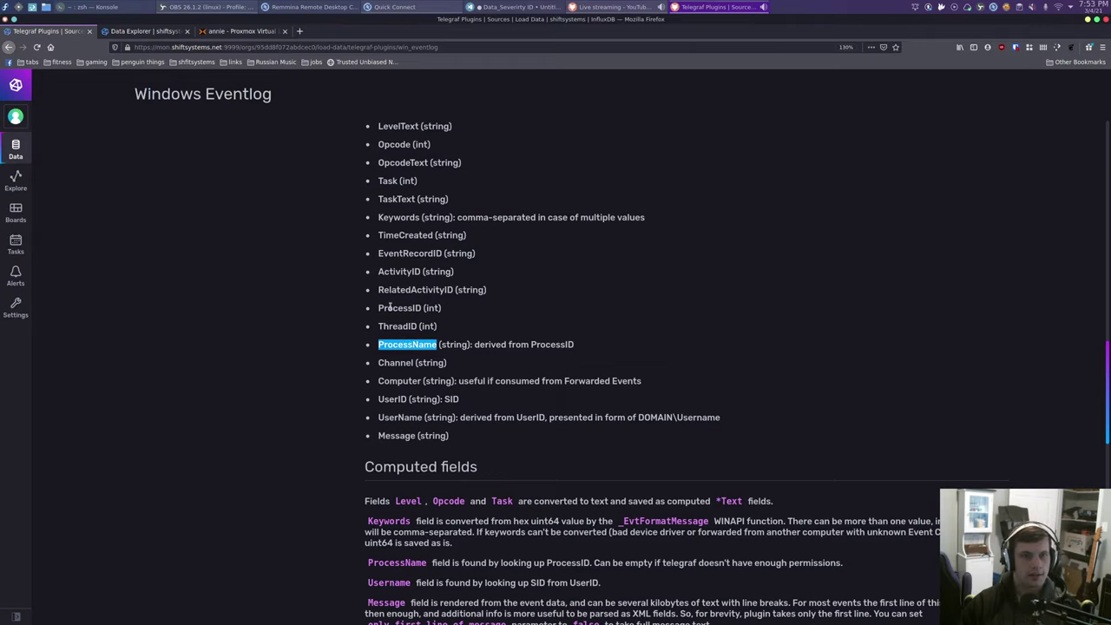
- Return to the Data Explorer, choose Data_Severity ID in the _field filter and submit the query
left_click(112, 30)
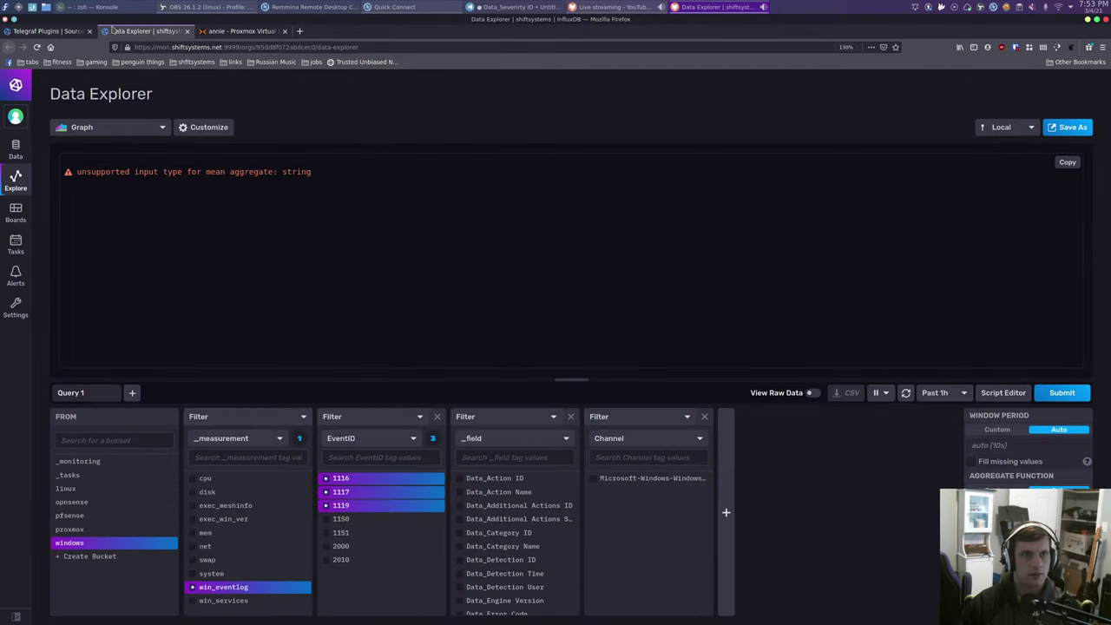
scroll(497, 545, "down", 2)
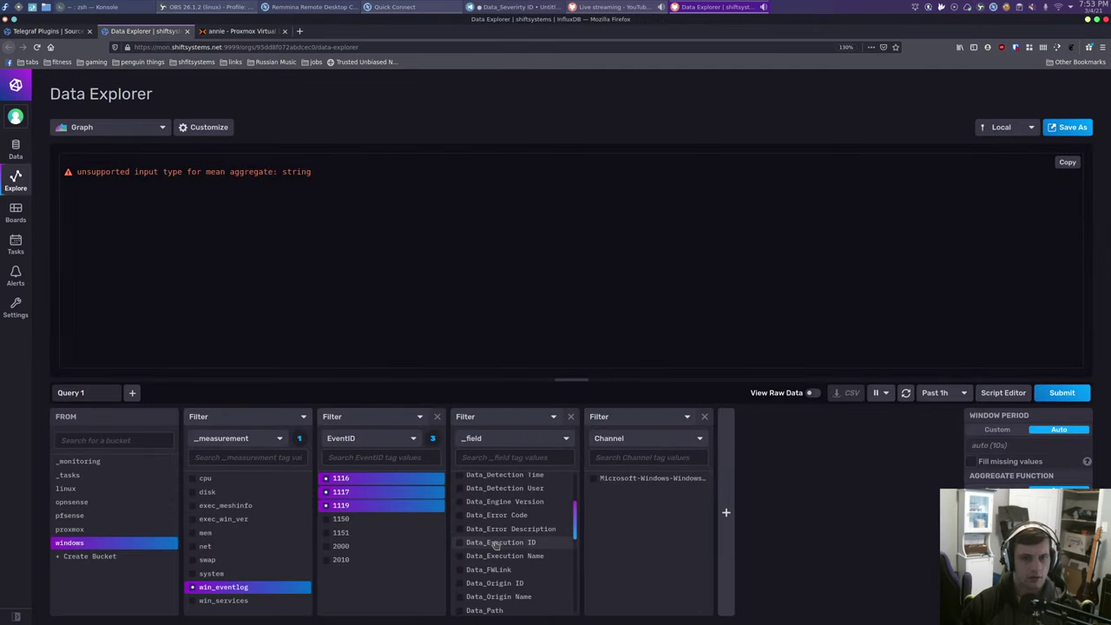
scroll(495, 545, "up", 2)
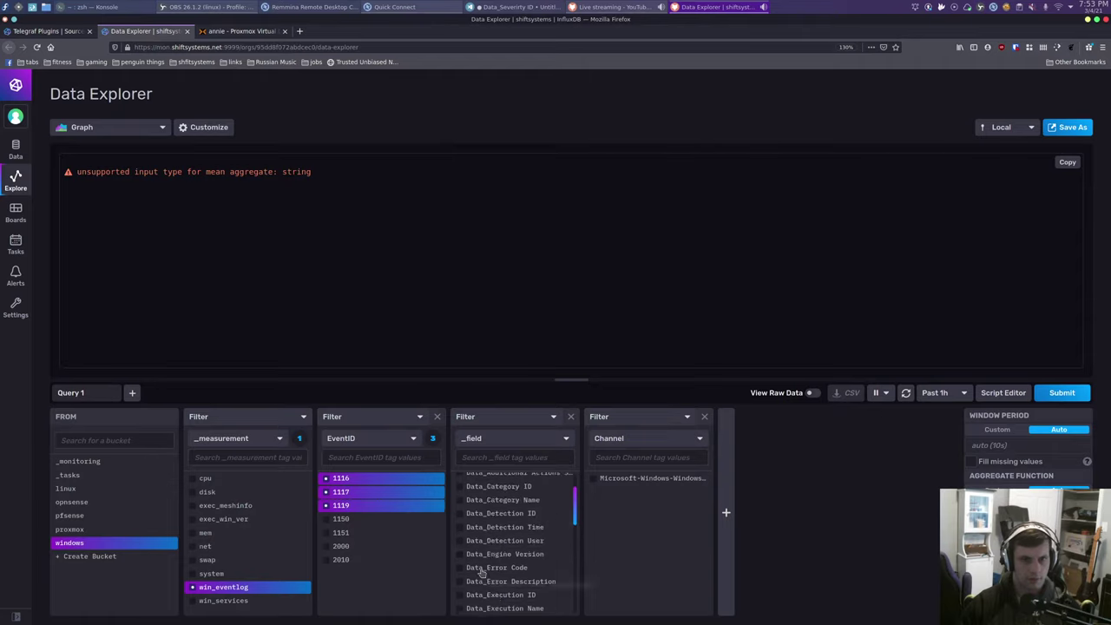
scroll(482, 573, "down", 3)
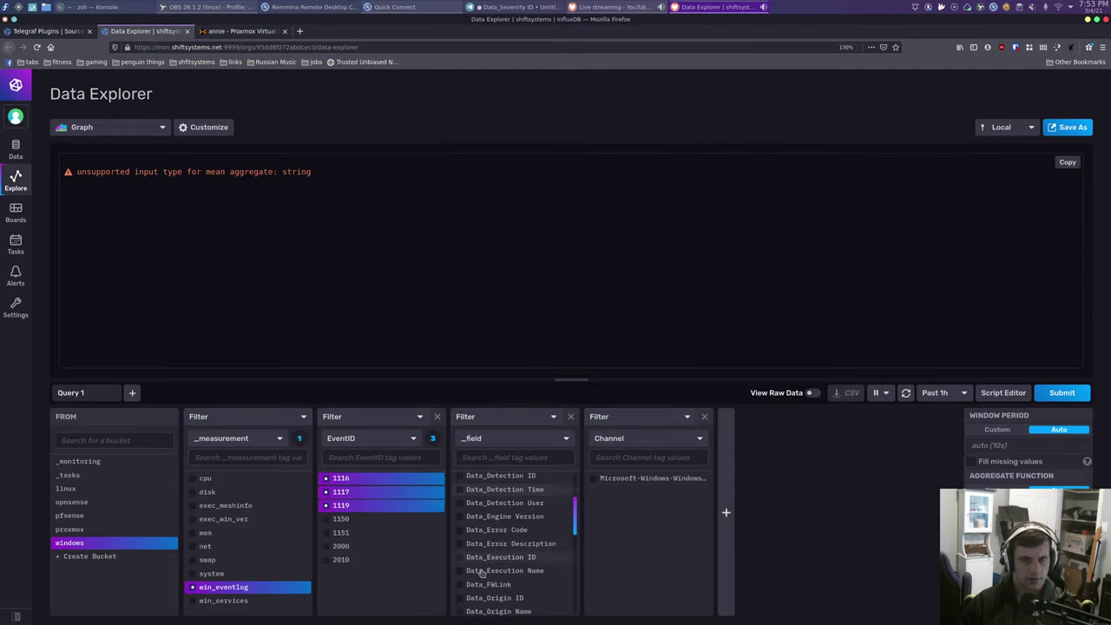
scroll(483, 574, "down", 1)
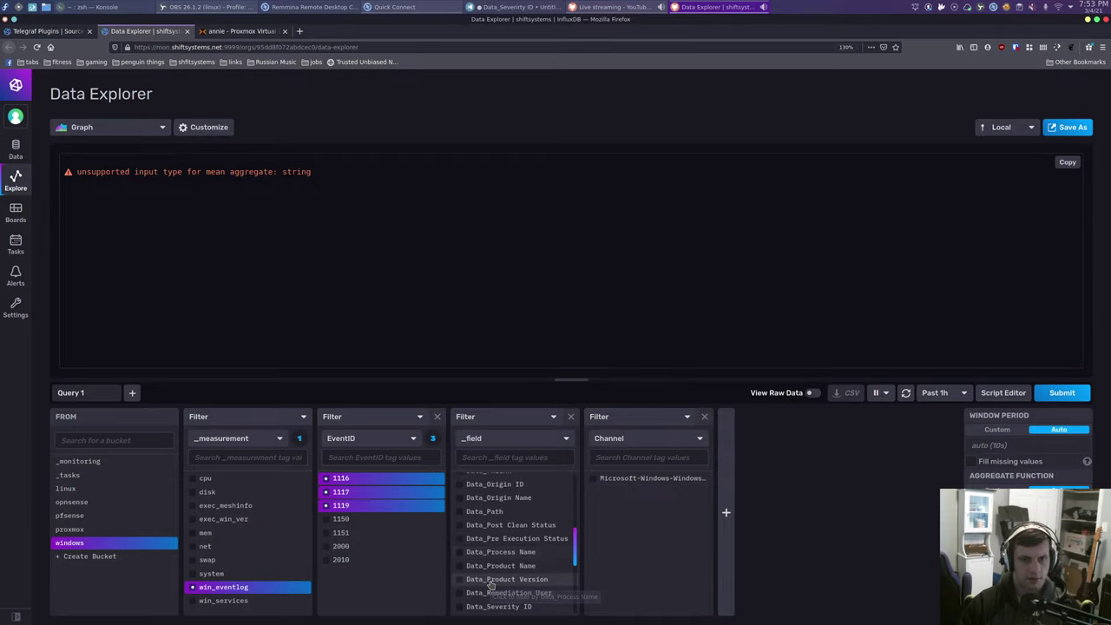
scroll(490, 586, "down", 2)
left_click(490, 583)
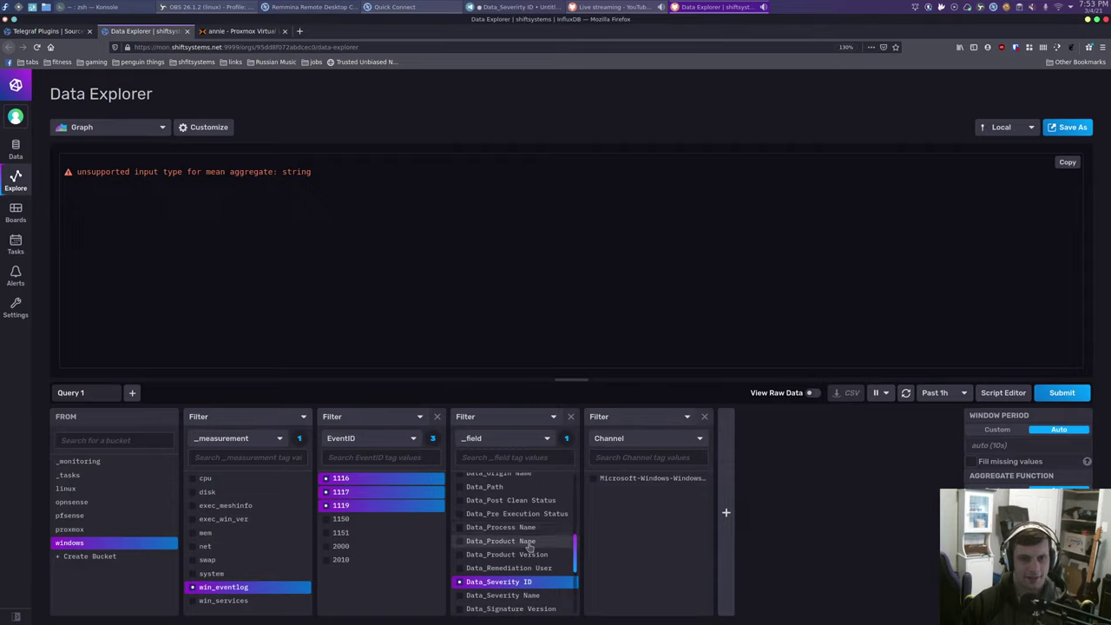
left_click(1061, 395)
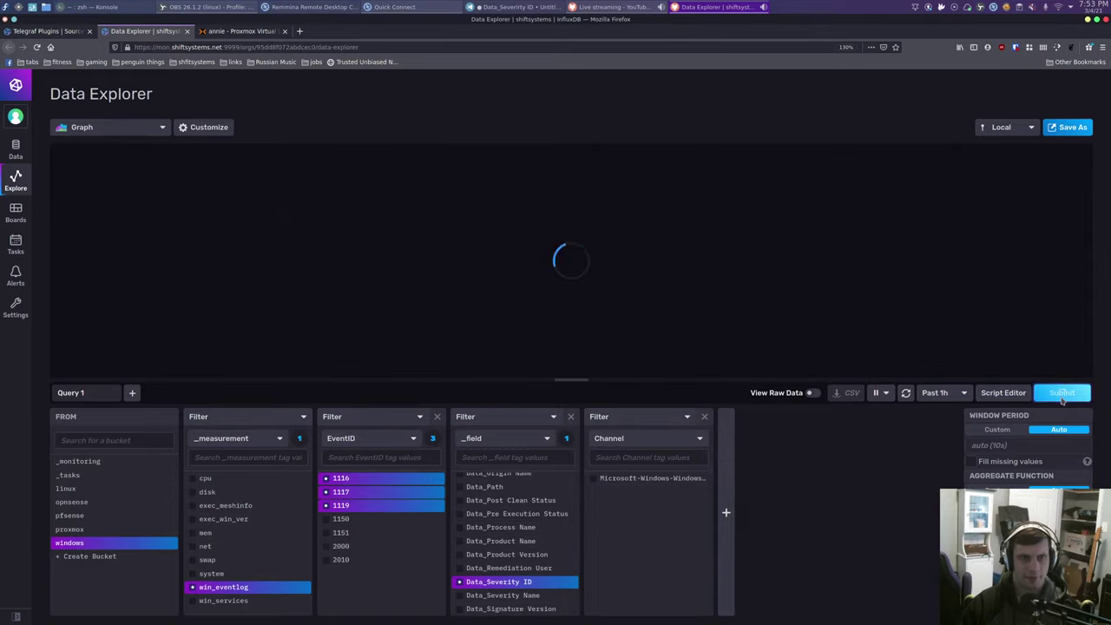
scroll(478, 606, "down", 1)
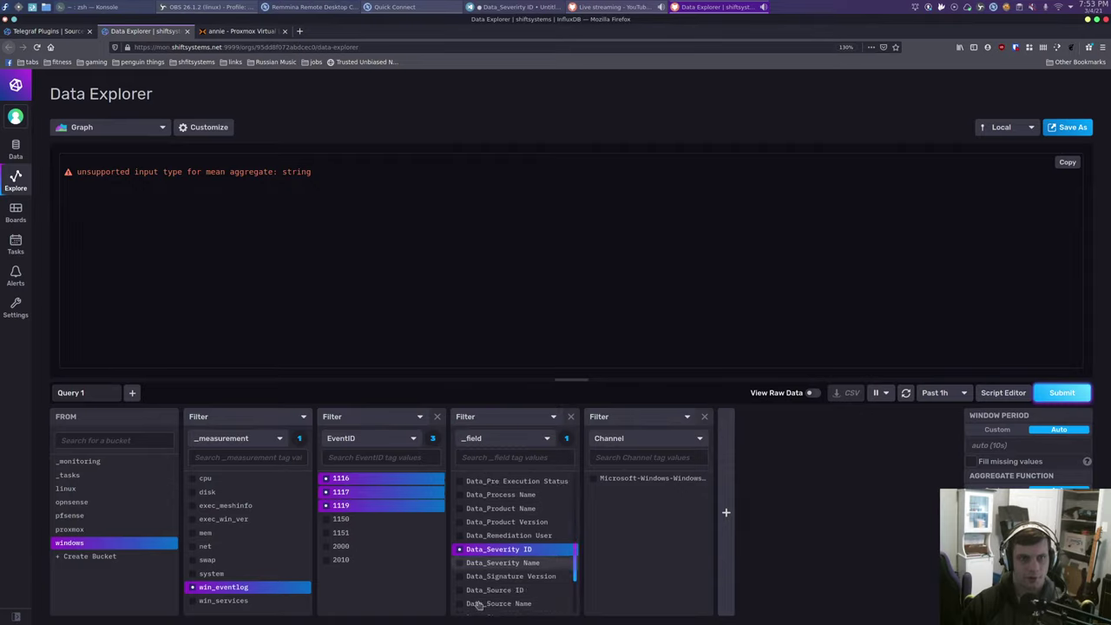
scroll(478, 606, "down", 3)
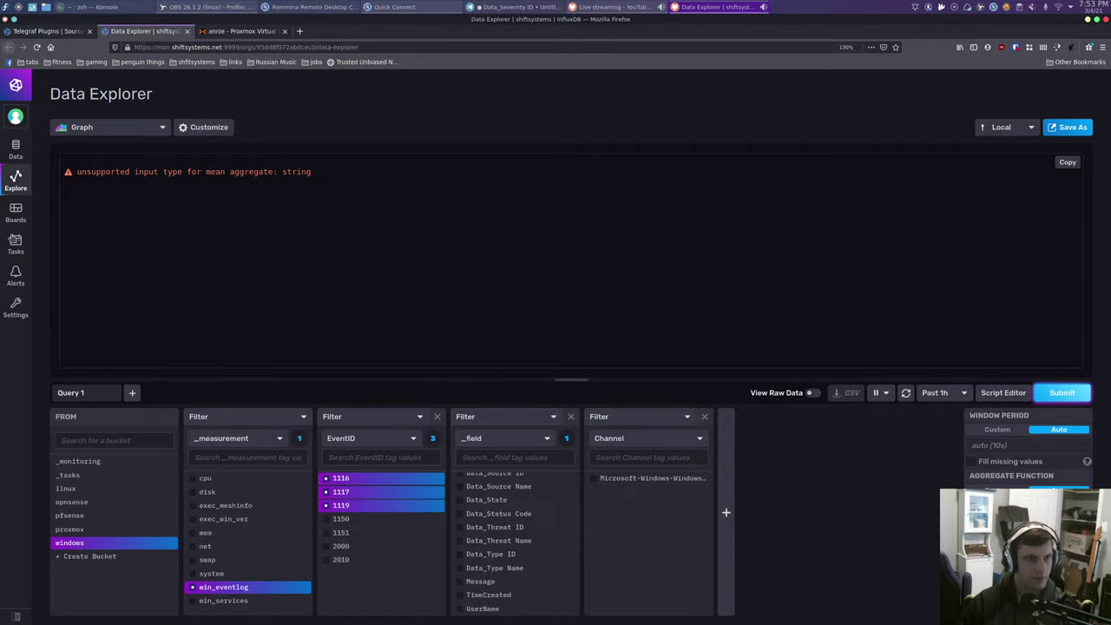
- Open the Alerts page in a new tab and open the Microsoft Defender check to examine its query filters
middle_click(16, 276)
left_click(242, 32)
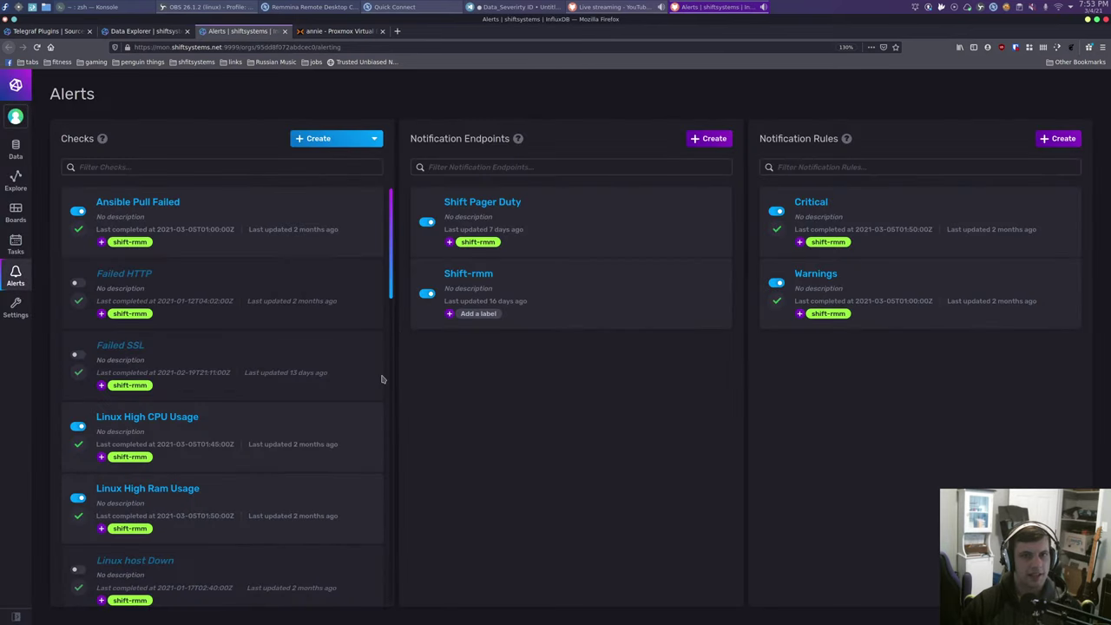
scroll(229, 416, "down", 5)
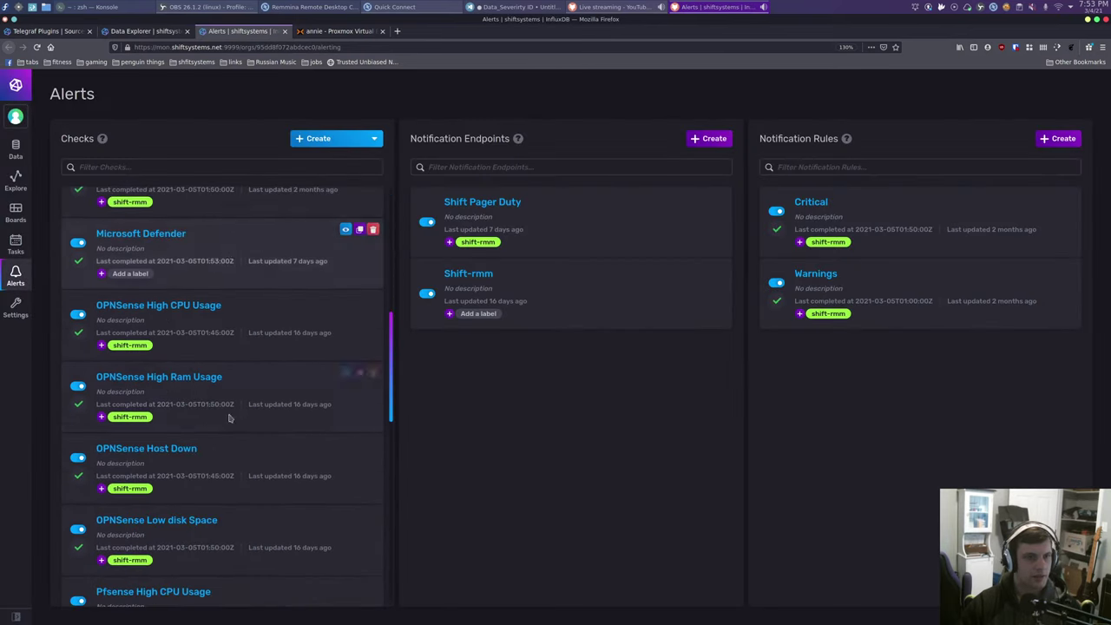
scroll(224, 425, "up", 2)
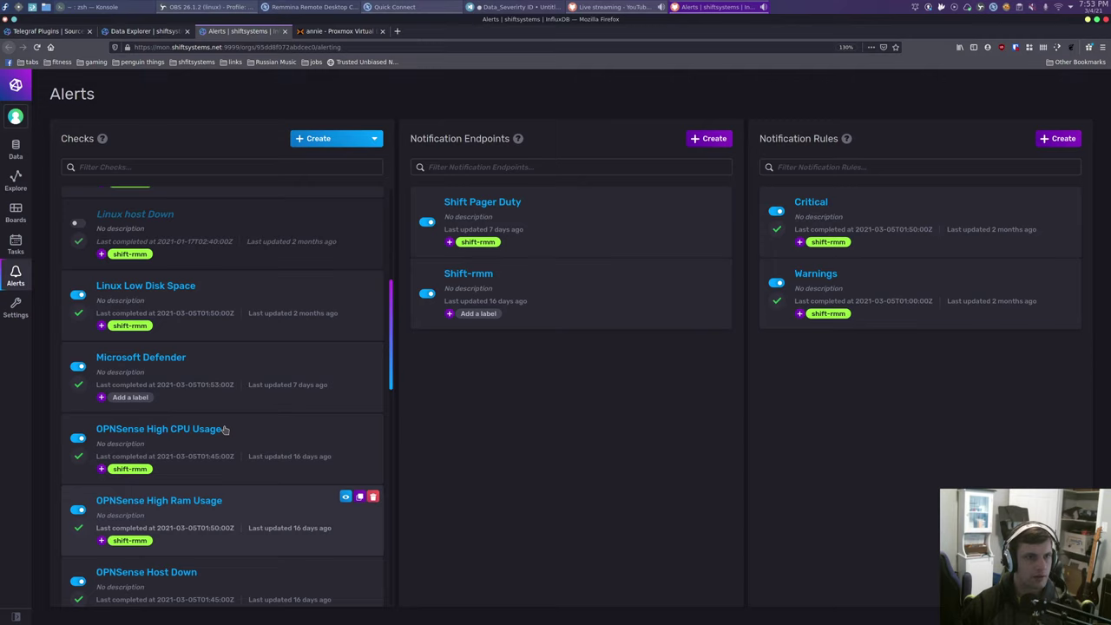
left_click(147, 359)
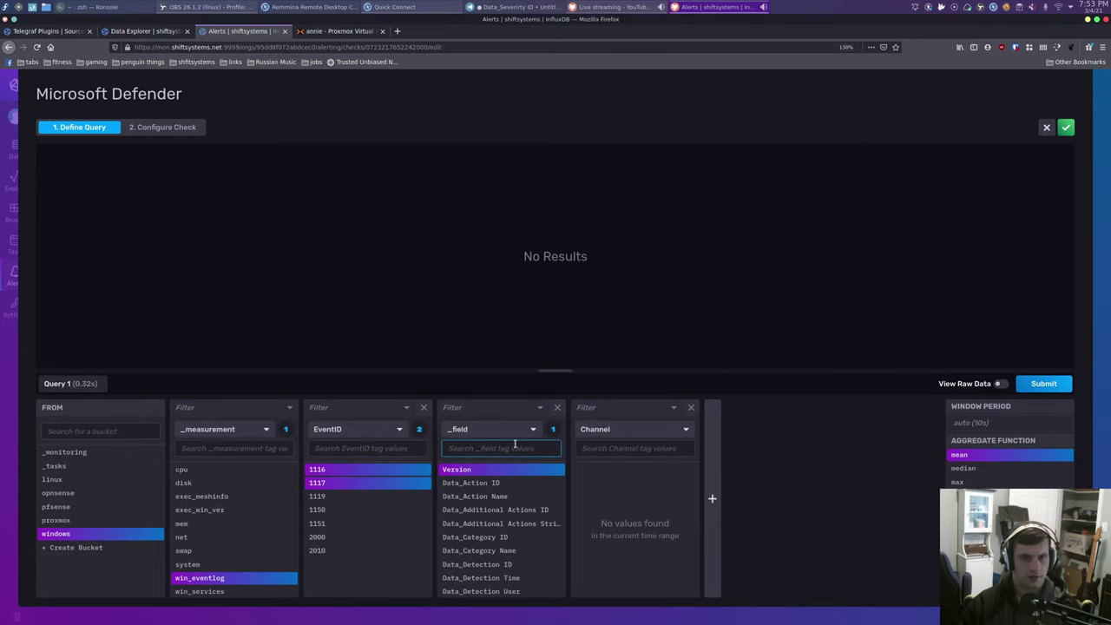
- Back in the Data Explorer, search the _field values for "version" and select Data_Engine Version instead of Data_Severity ID
left_click(150, 33)
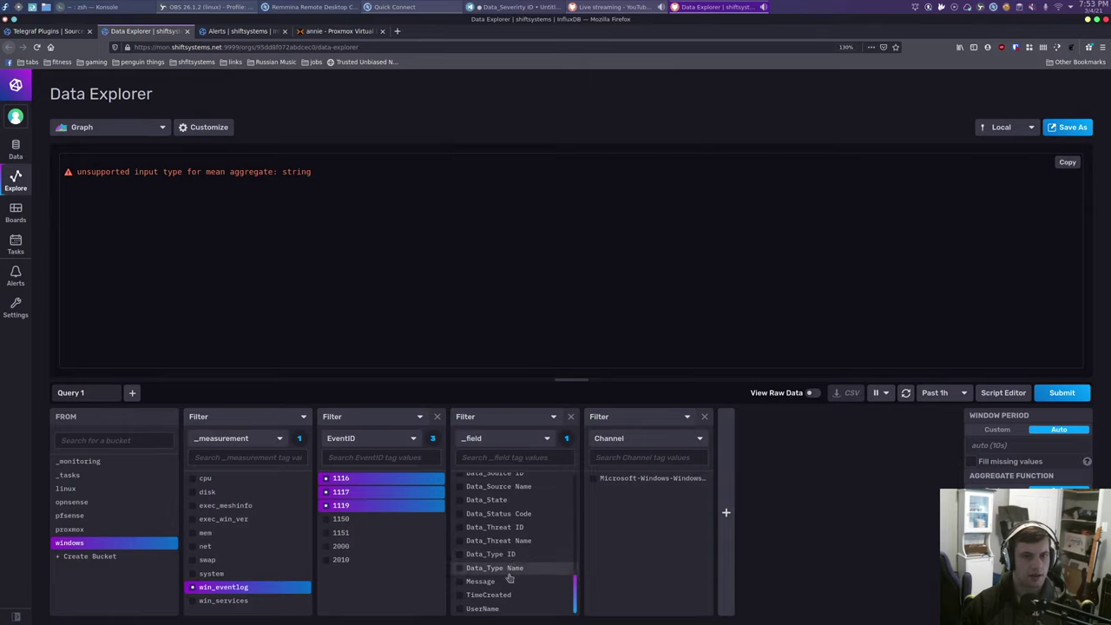
scroll(510, 577, "up", 3)
scroll(509, 573, "up", 5)
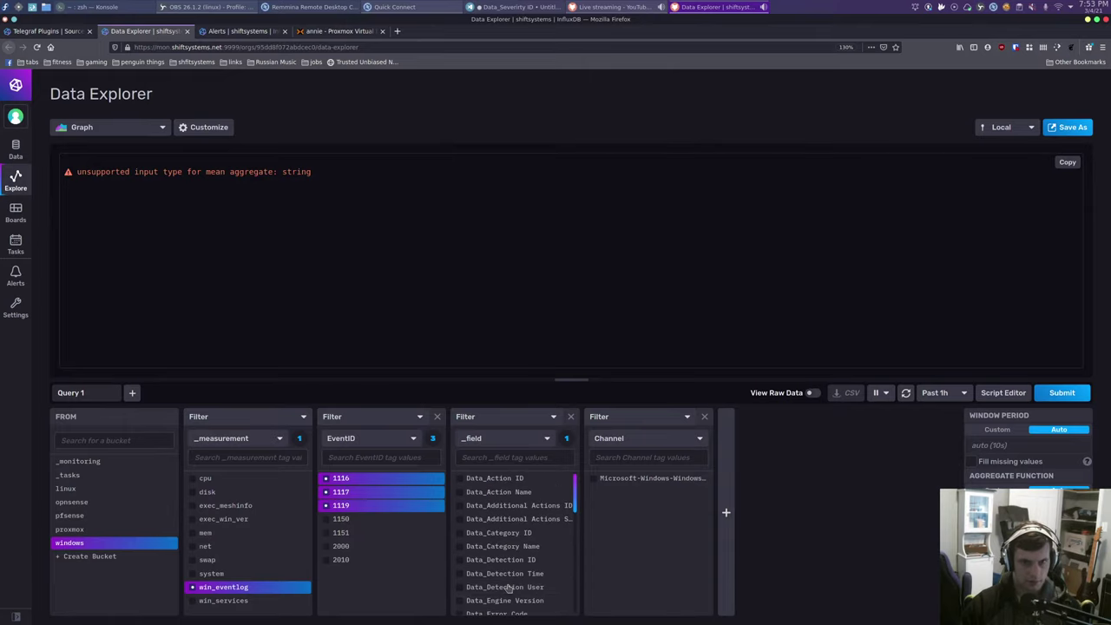
left_click(508, 458)
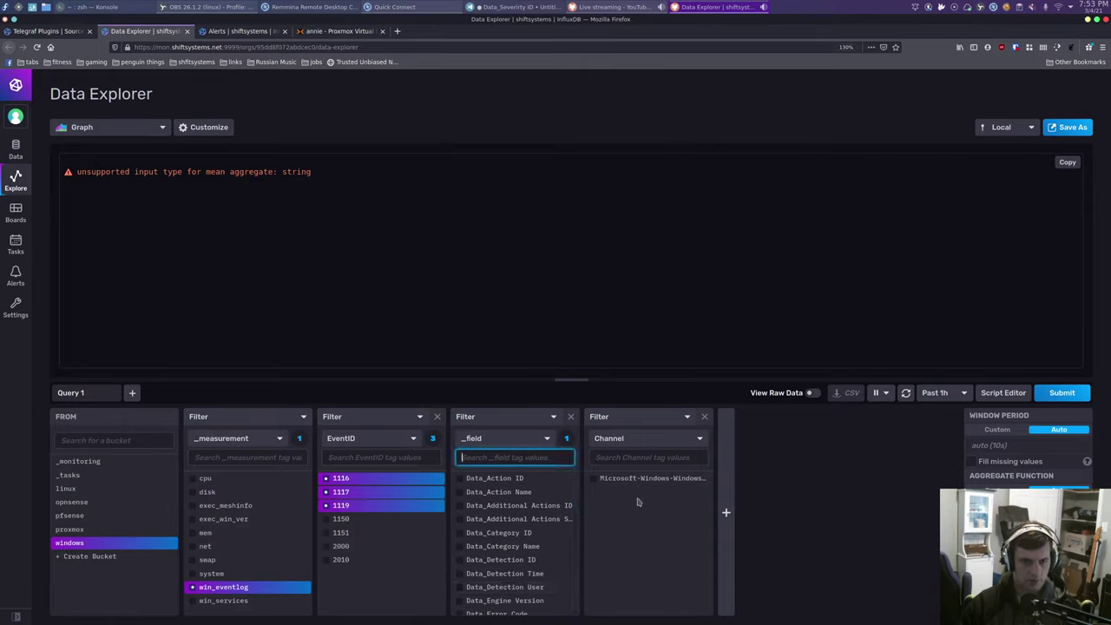
type("version")
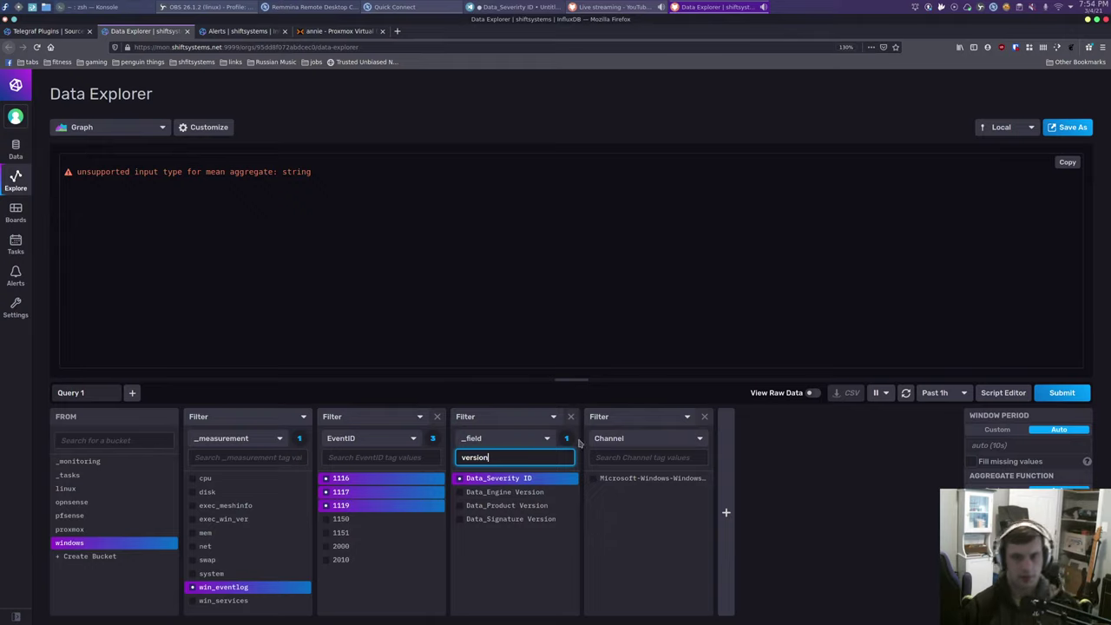
left_click(555, 491)
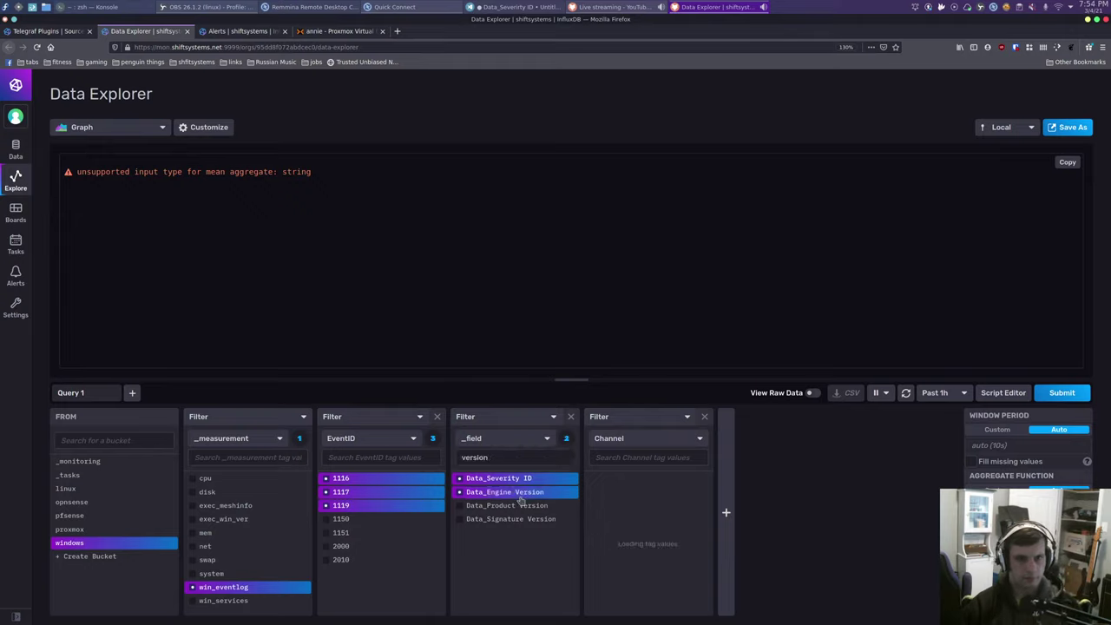
left_click(555, 478)
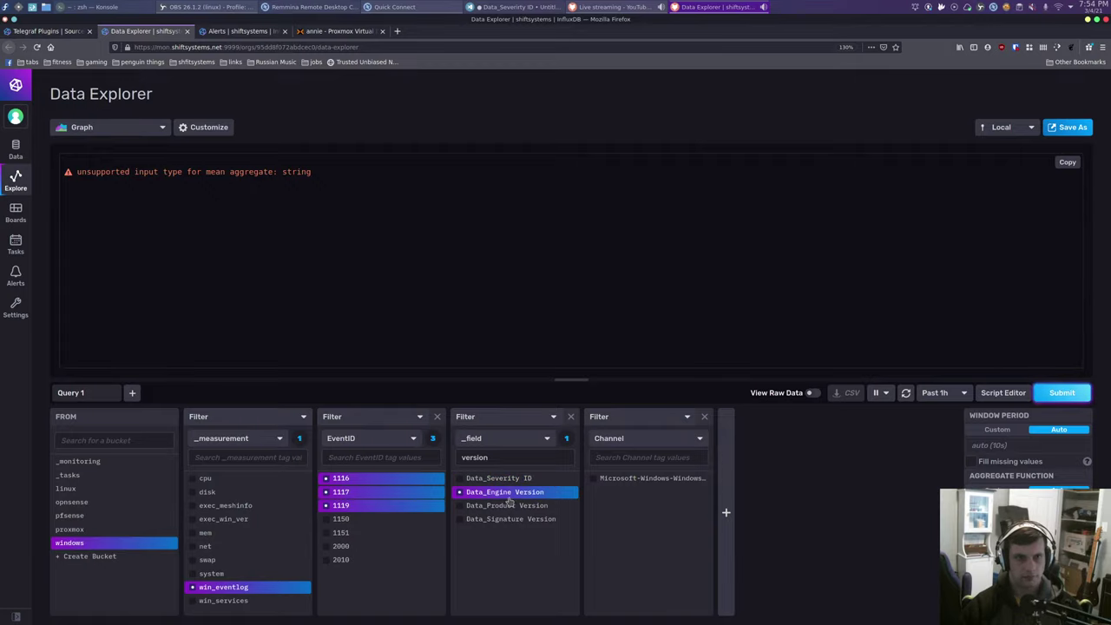
- Clear the Data_Engine Version selection, change that filter's key from _field to Level and submit the query
left_click(509, 496)
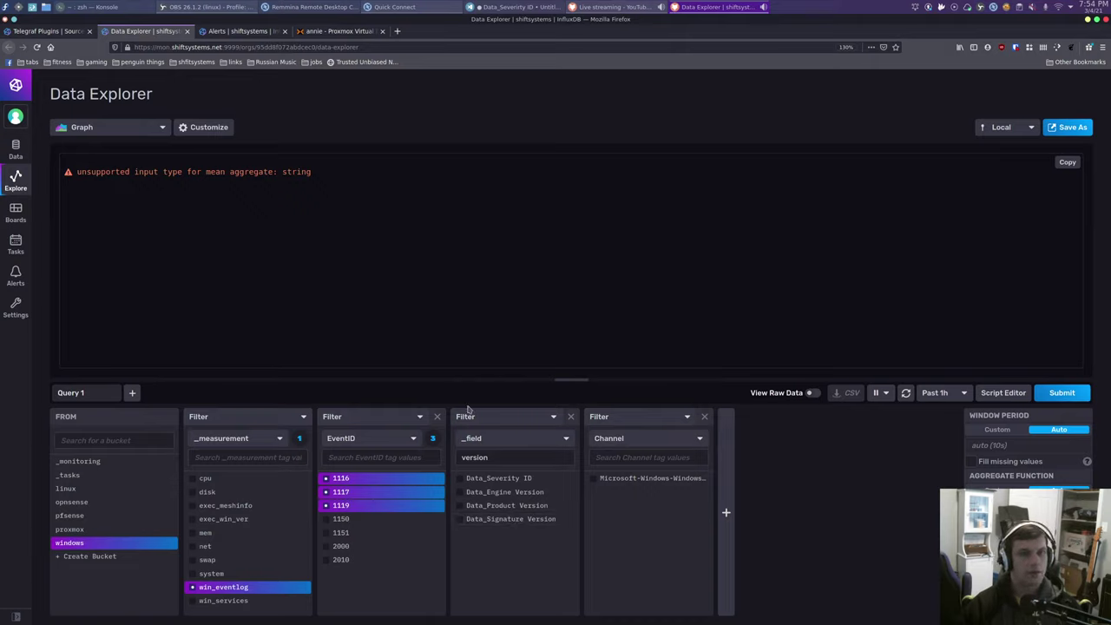
left_click(512, 439)
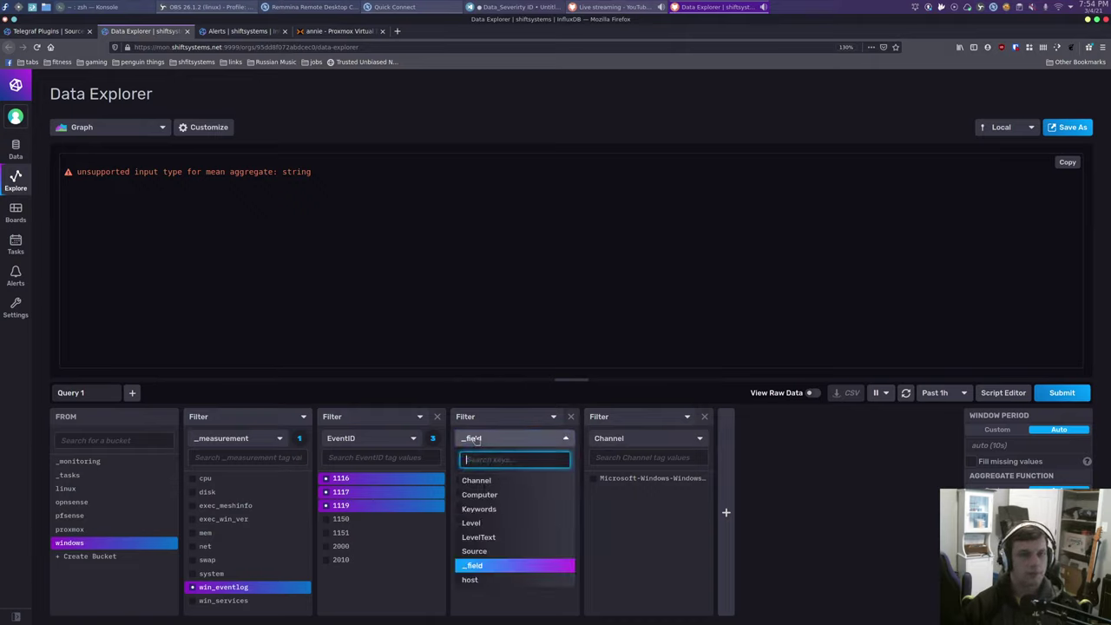
left_click(513, 524)
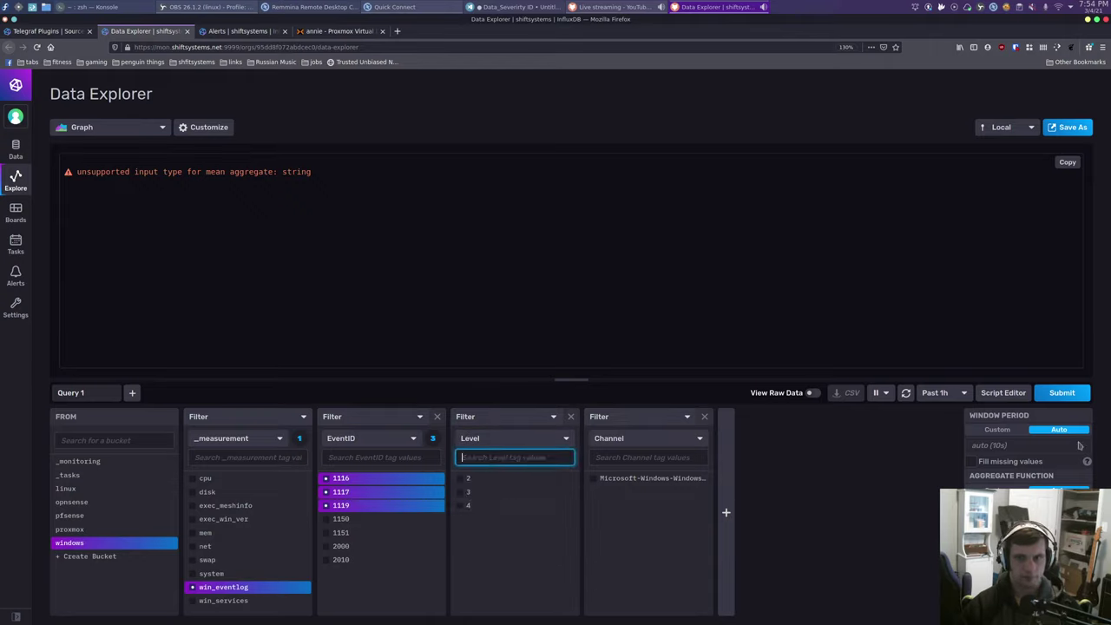
left_click(1044, 396)
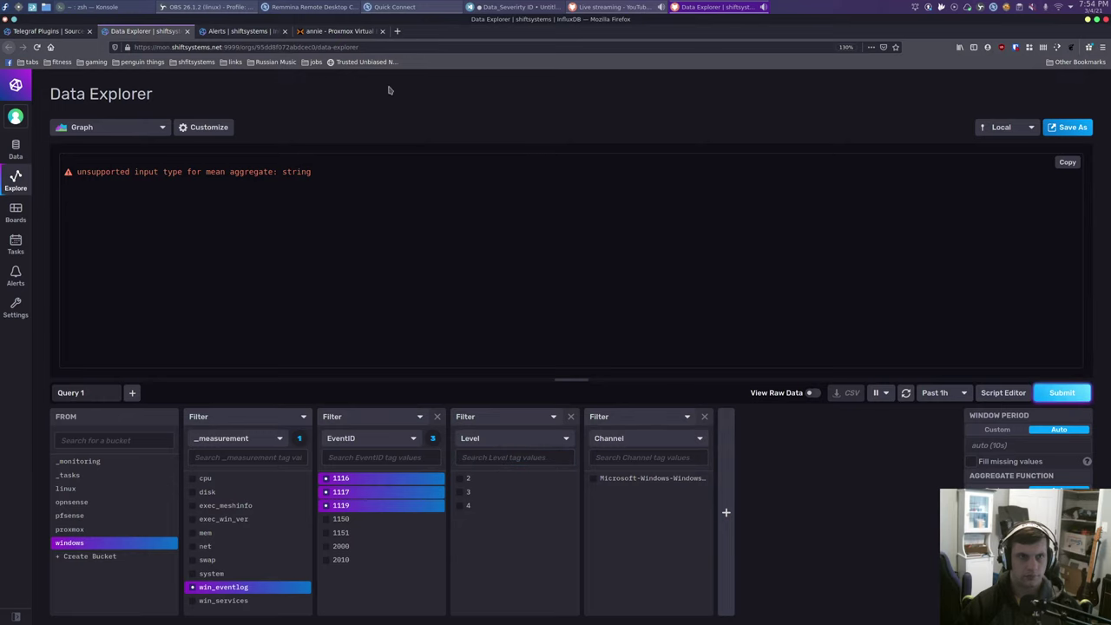
- Find "version" in the Windows Eventlog plugin documentation and copy the Version field name from the list of System fields
left_click(52, 32)
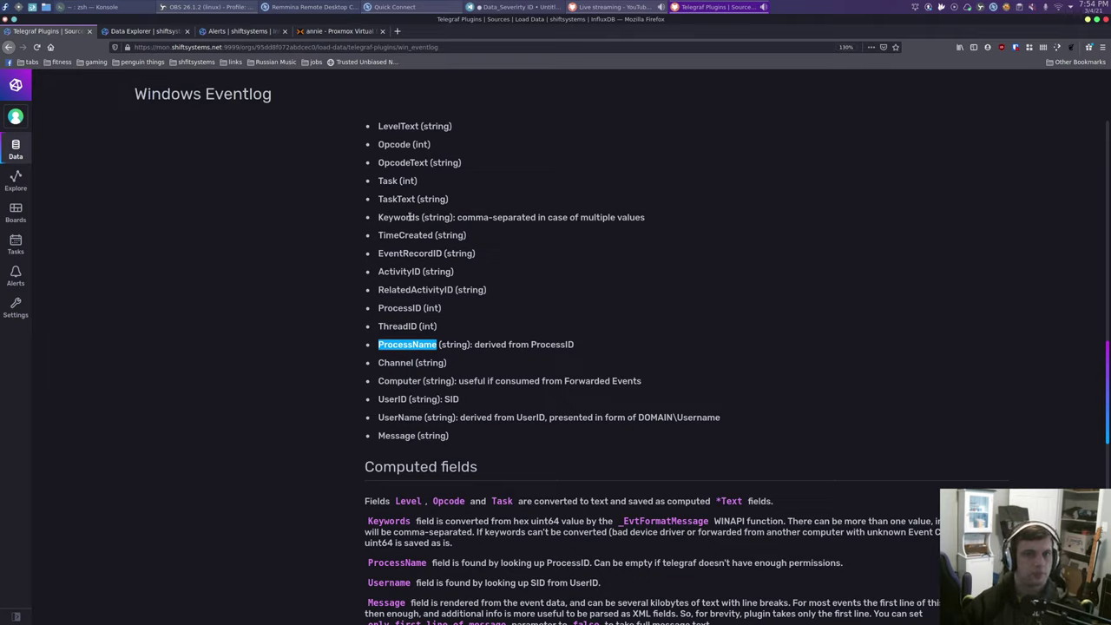
left_click(418, 324)
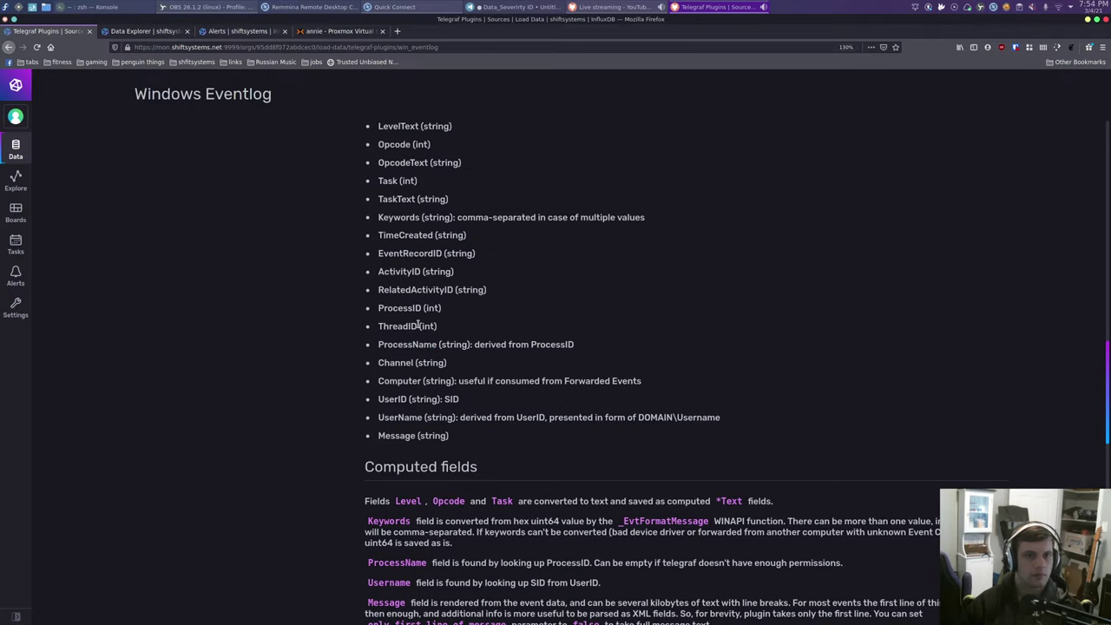
key("ctrl+f")
type("ve4")
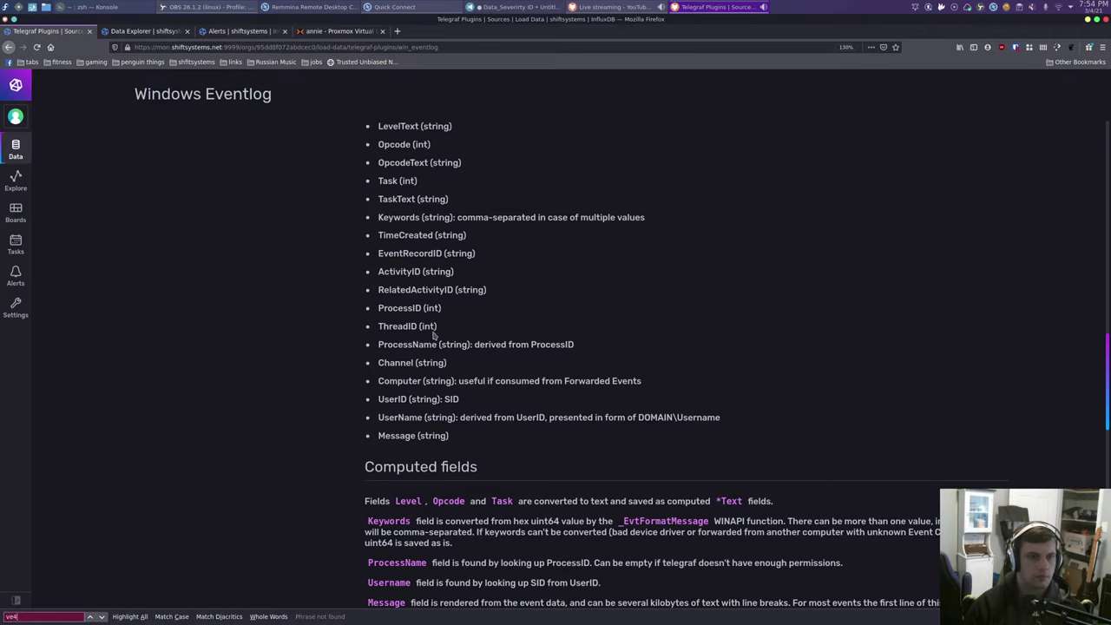
key("BackSpace")
type("rsion")
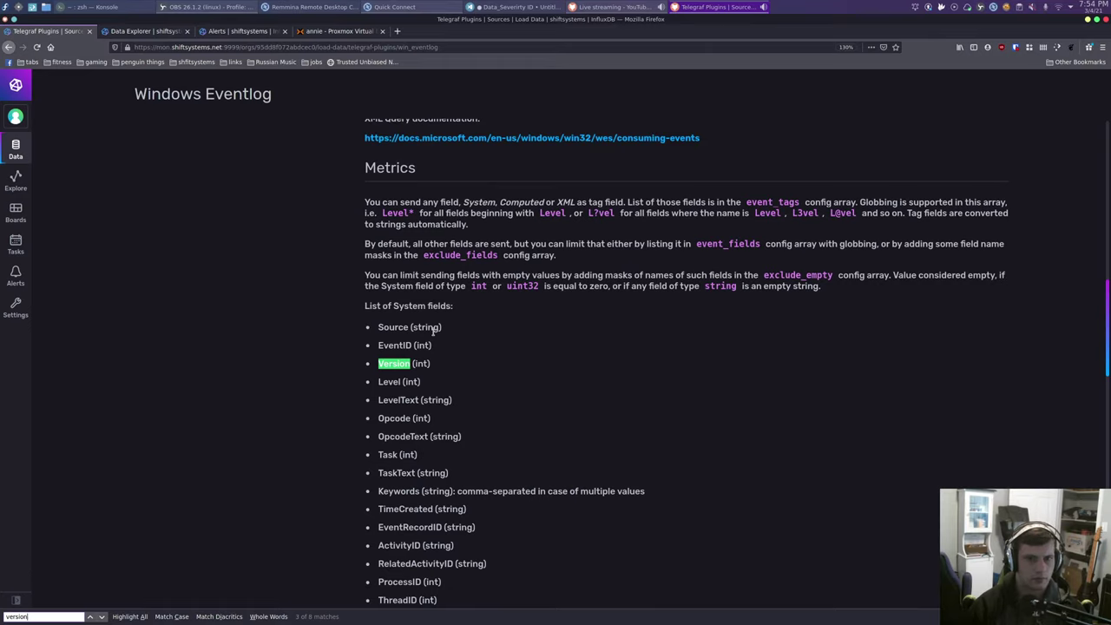
right_click(394, 365)
left_click(420, 375)
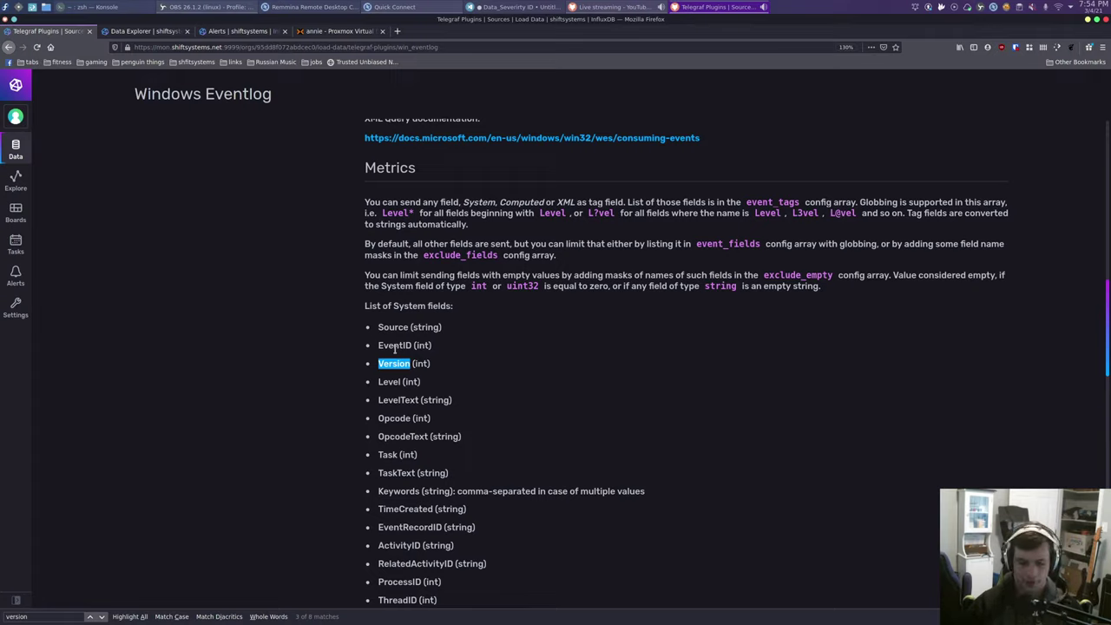
right_click(397, 364)
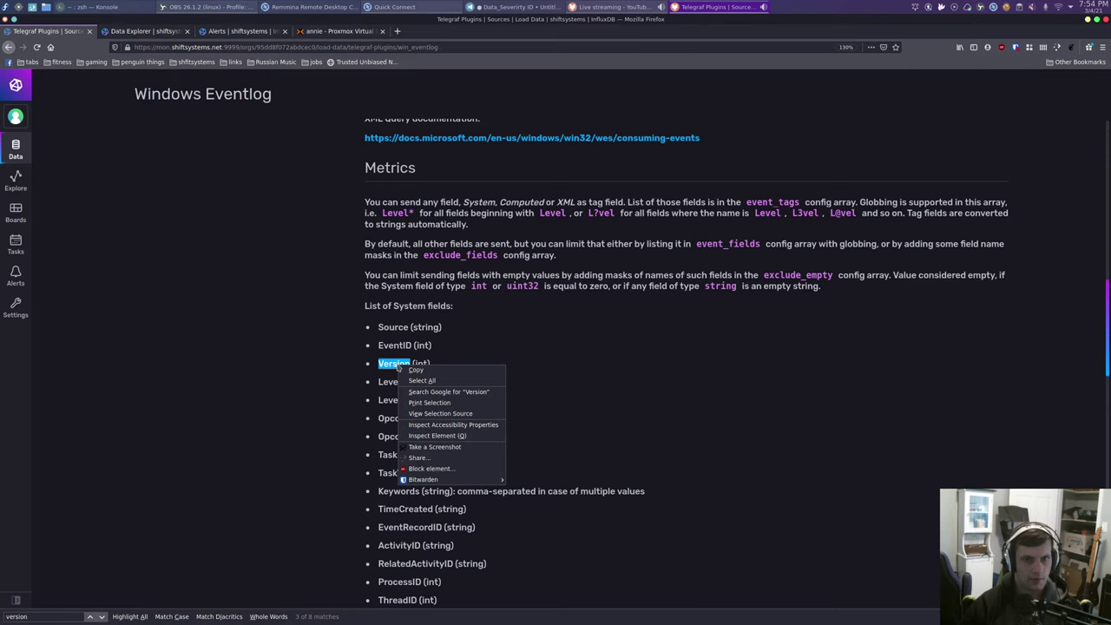
left_click(416, 369)
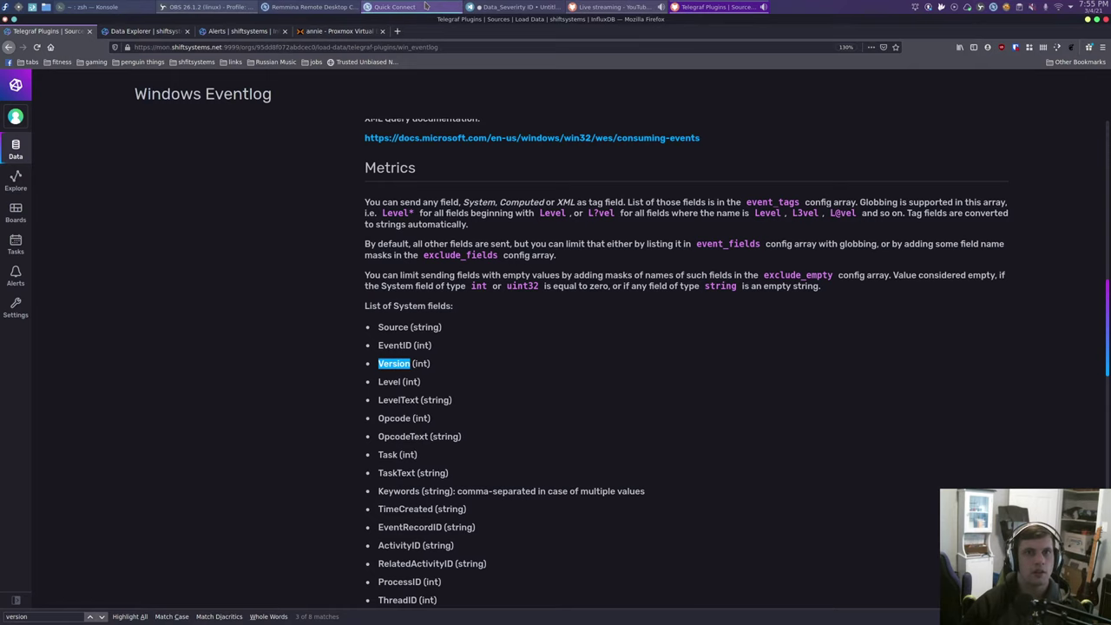
- Switch to the remote Windows Server session in Remmina and browse to C:\Program Files in File Explorer
left_click(422, 6)
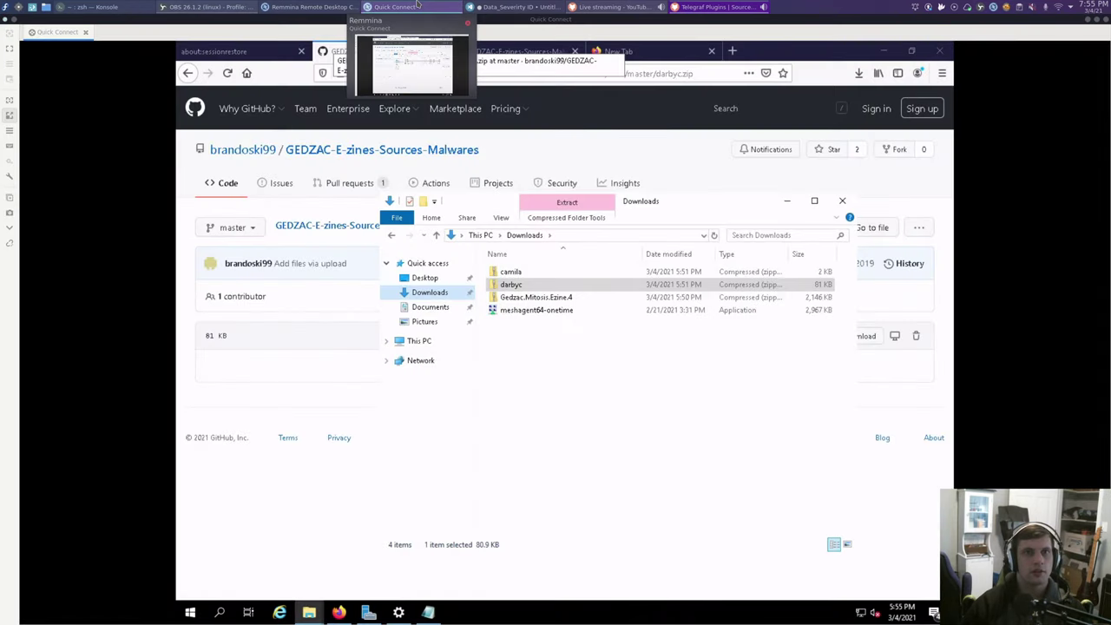
double_click(510, 284)
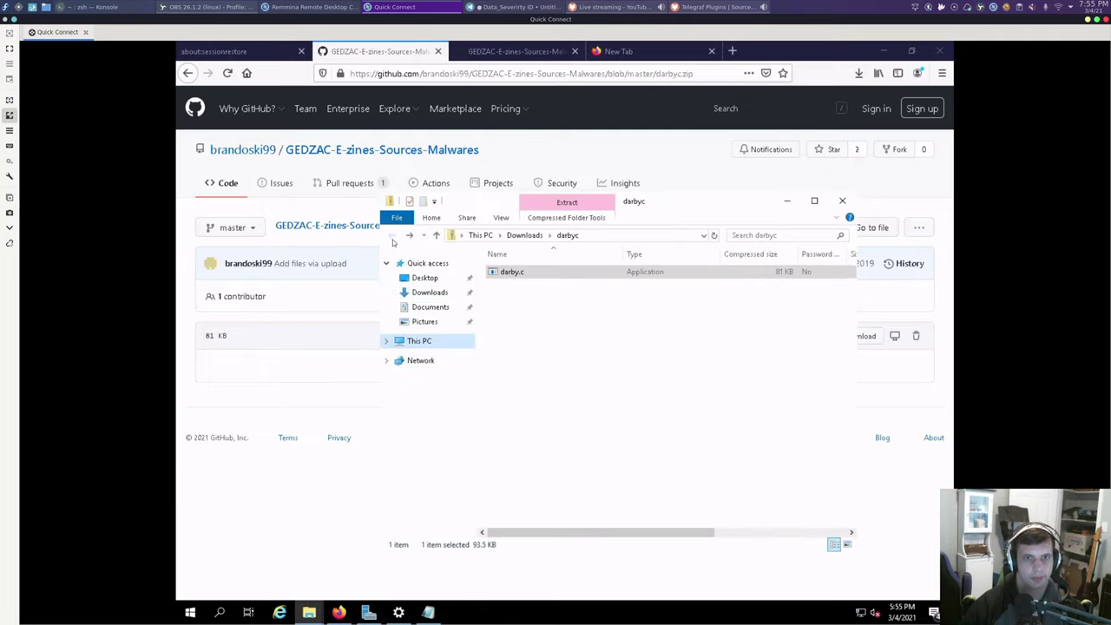
left_click(410, 343)
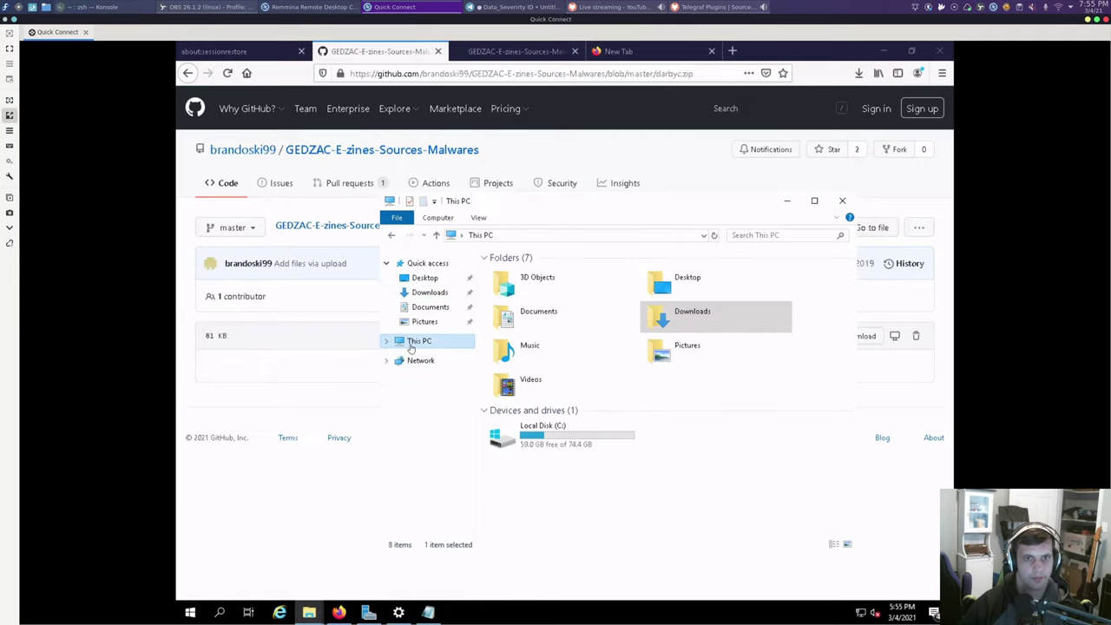
double_click(545, 442)
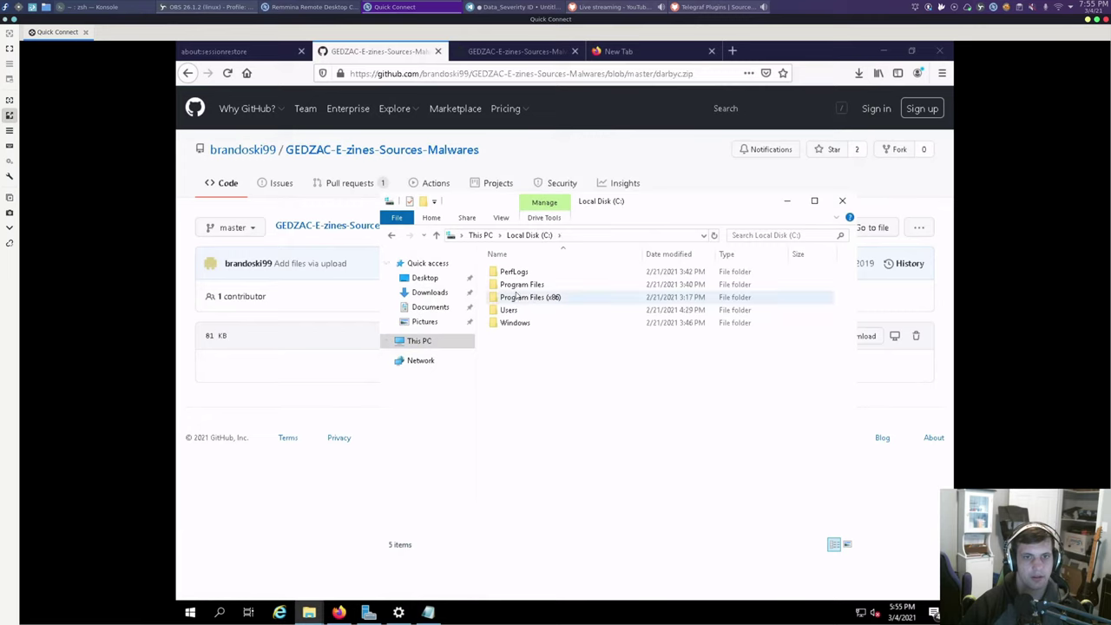
double_click(519, 285)
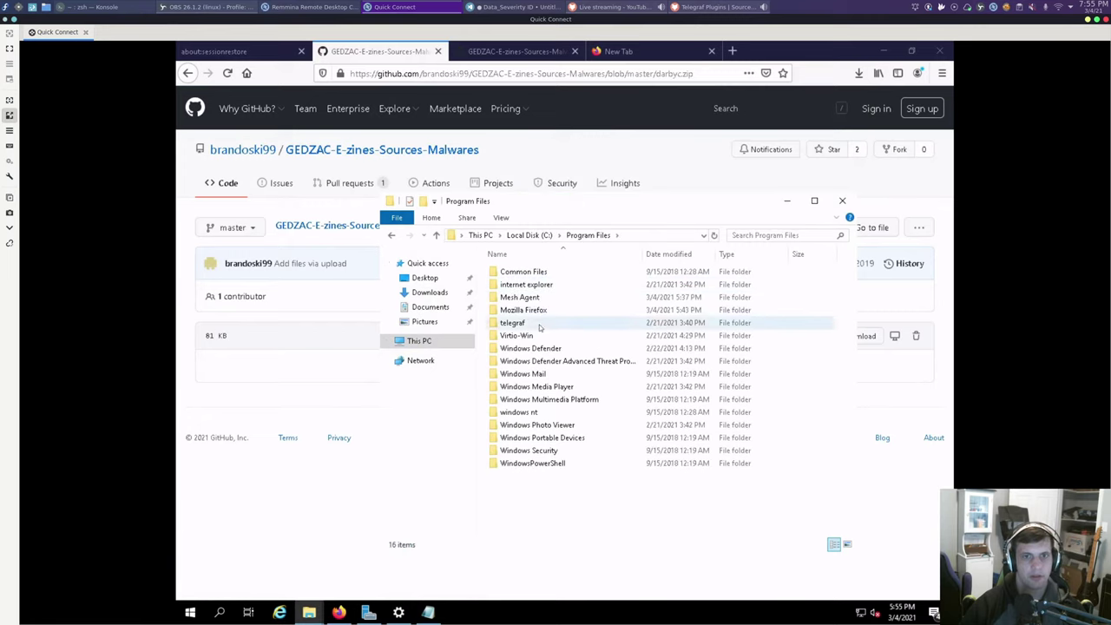
- Go into the telegraf folder, close the telegraf log and open the telegraf.conf file
left_click(538, 324)
key("F2")
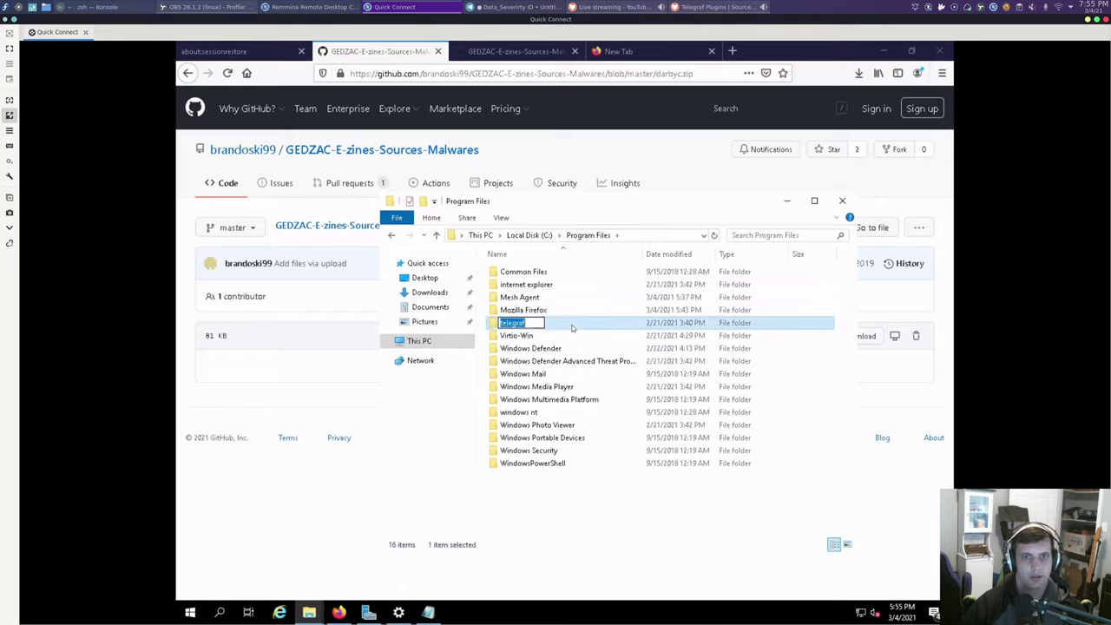
left_click(572, 327)
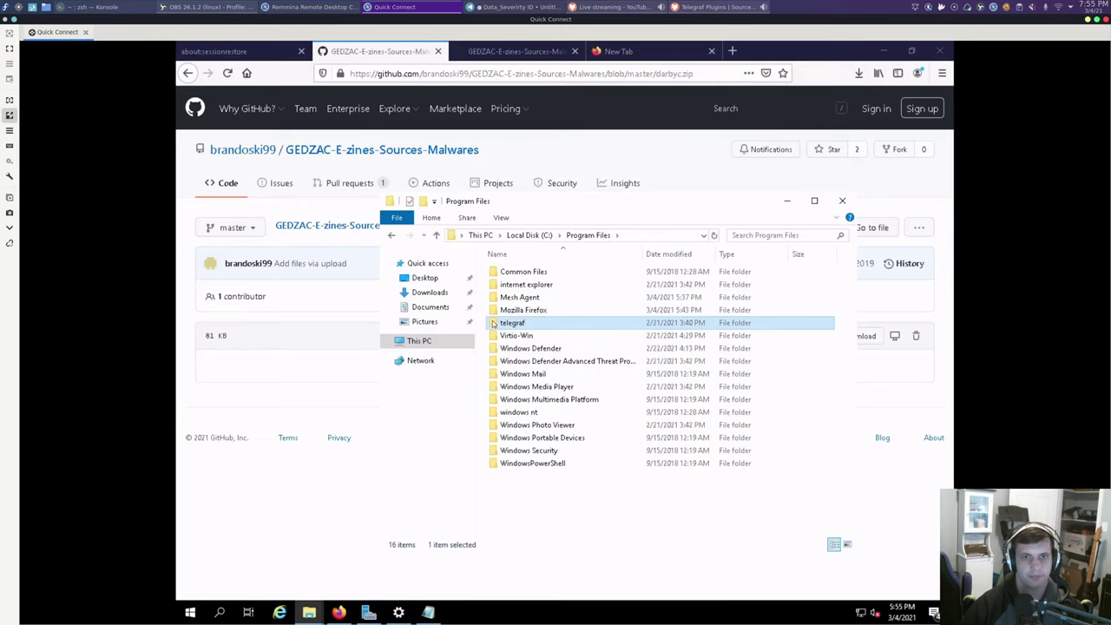
double_click(572, 327)
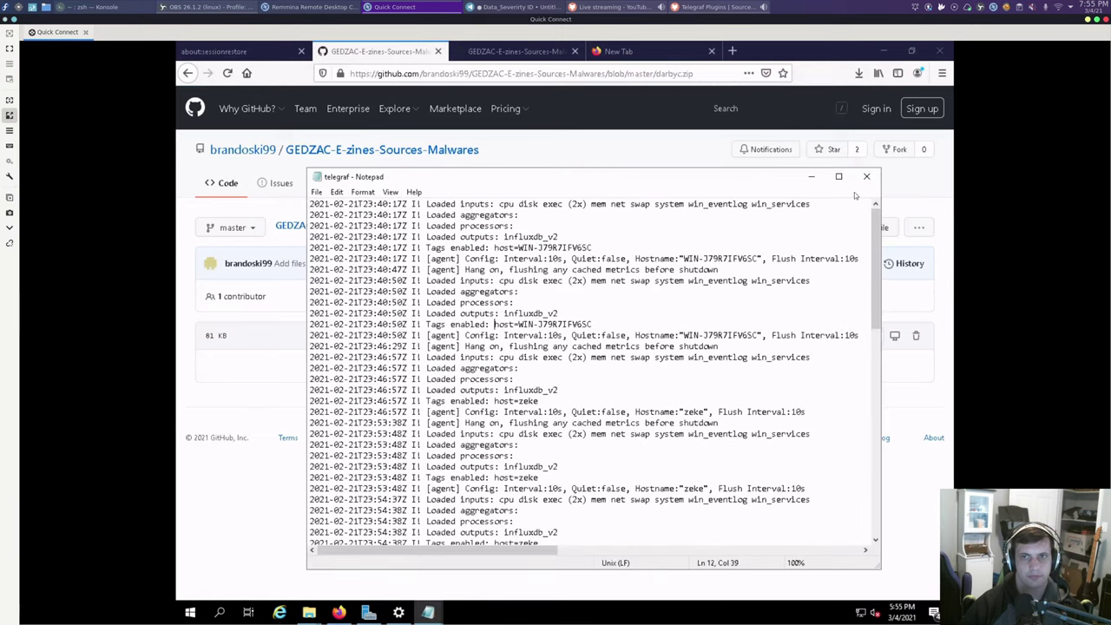
left_click(866, 176)
double_click(520, 297)
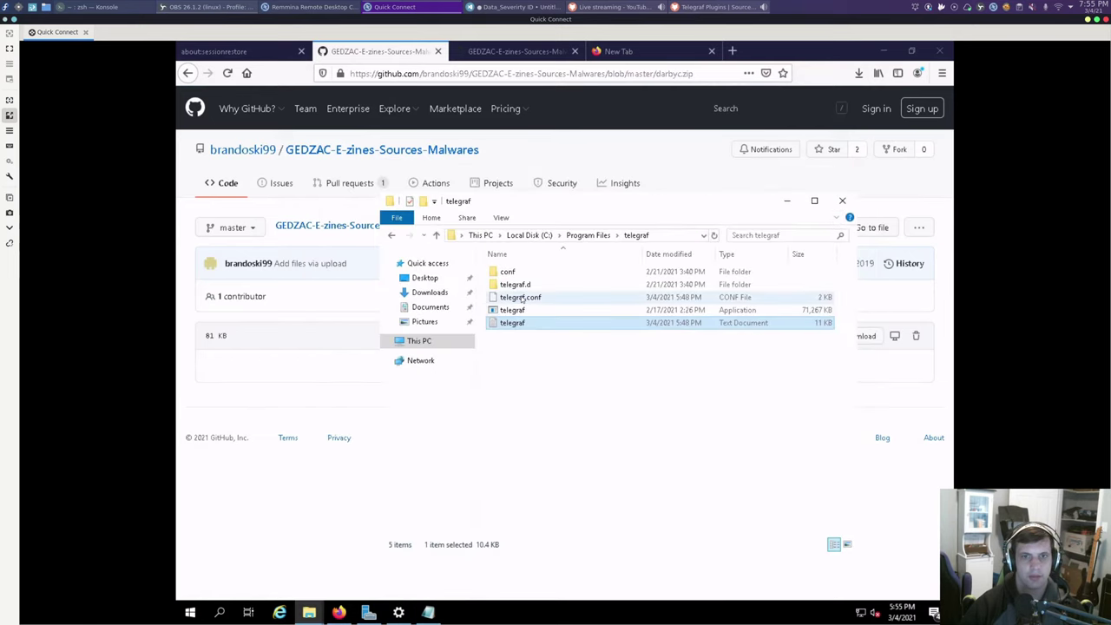
left_click(480, 266)
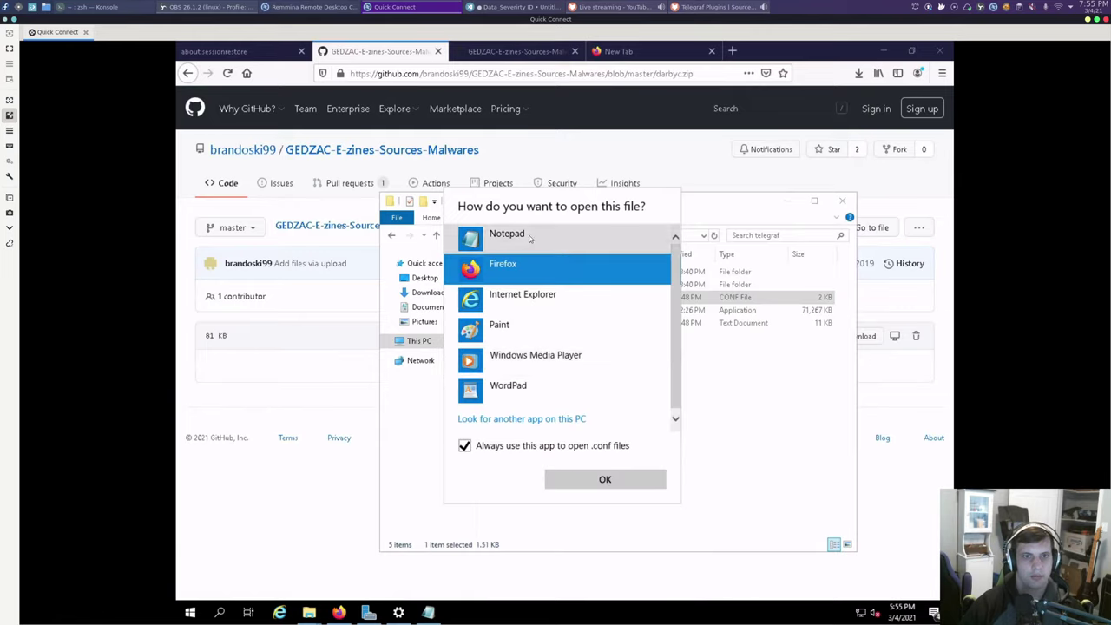
- Open telegraf.conf with Notepad as the chosen application
left_click(521, 234)
left_click(464, 445)
left_click(564, 479)
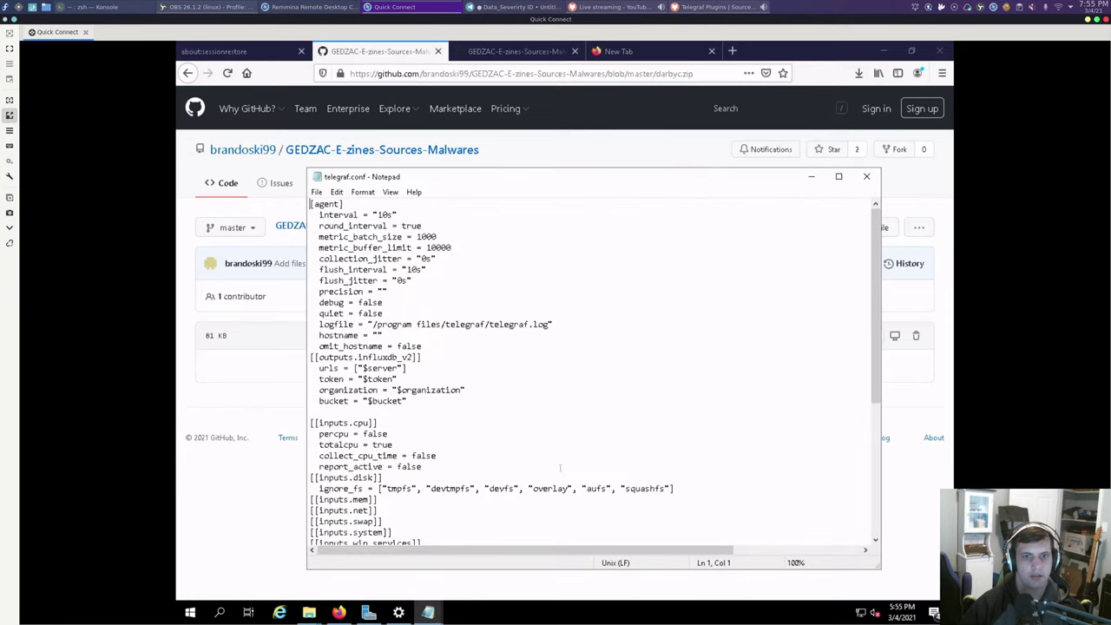
- Add "Version" to the end of the win_eventlog event_fields list in telegraf.conf, then save and close the file
scroll(849, 391, "down", 4)
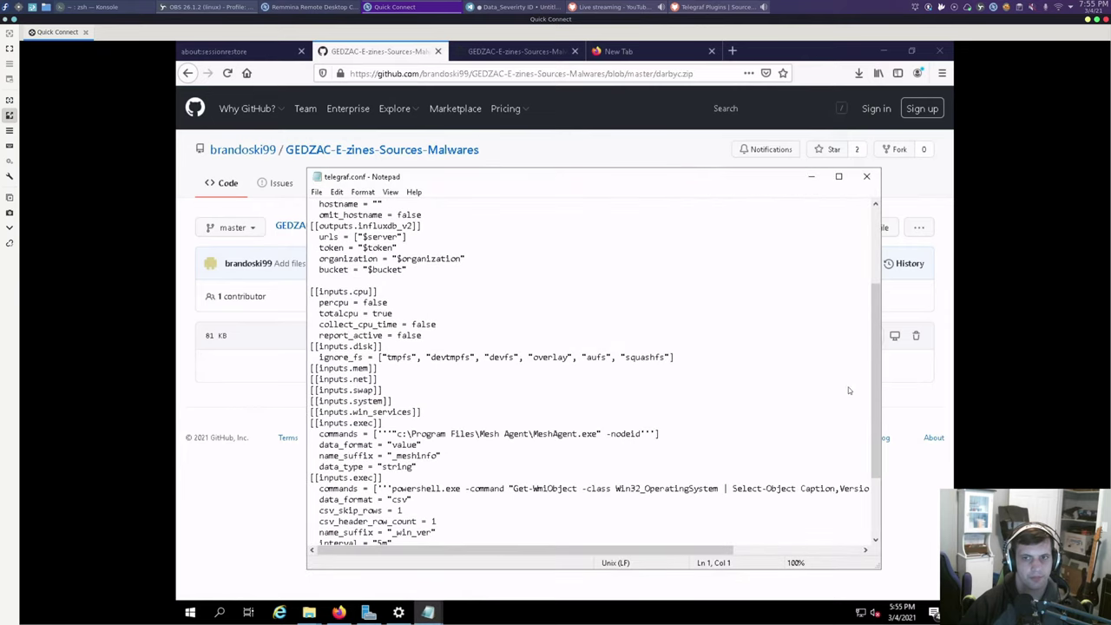
scroll(837, 393, "down", 3)
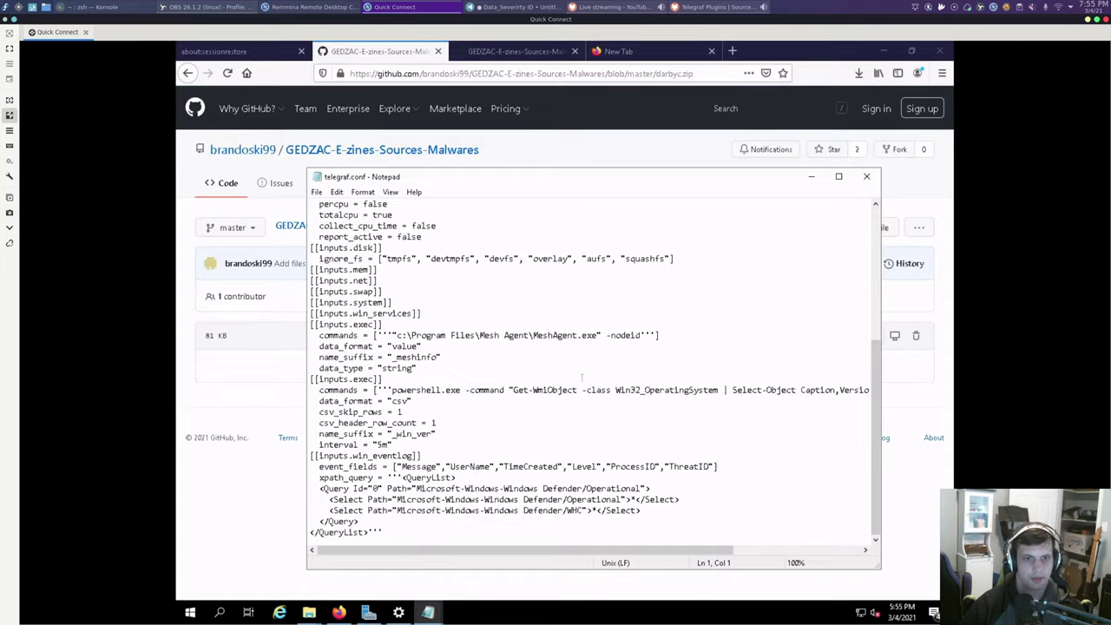
left_click(715, 466)
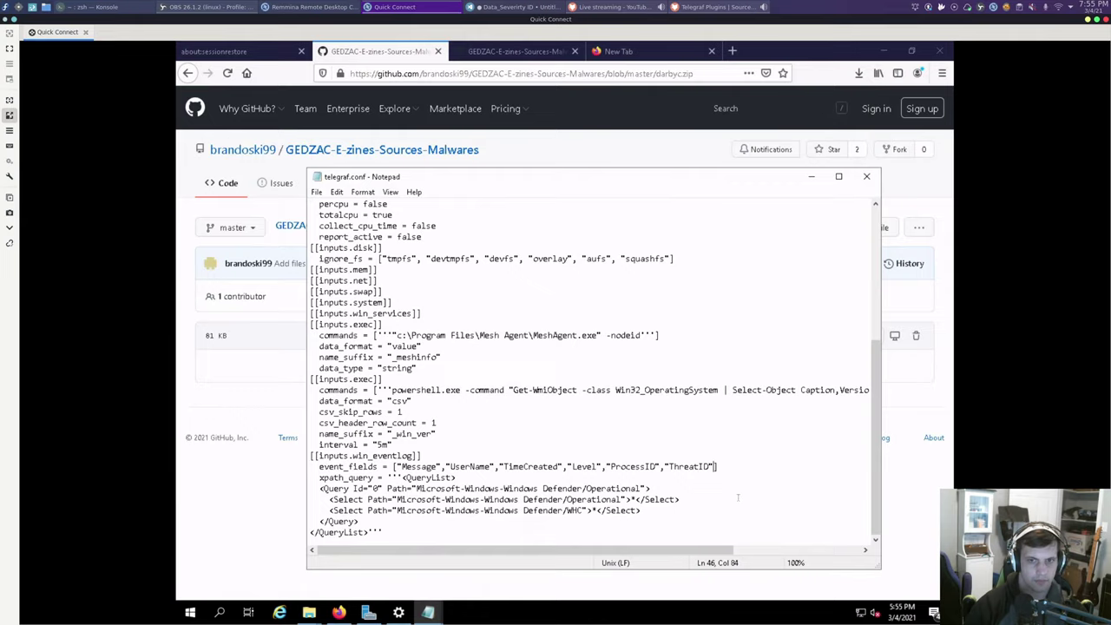
type(",\"Version\"")
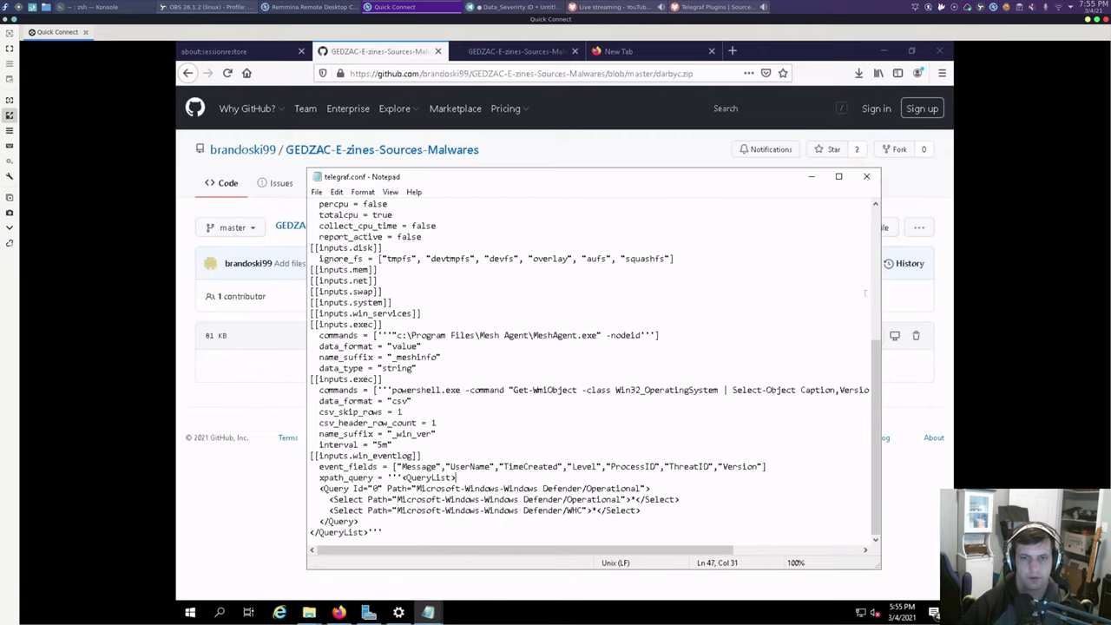
left_click(865, 178)
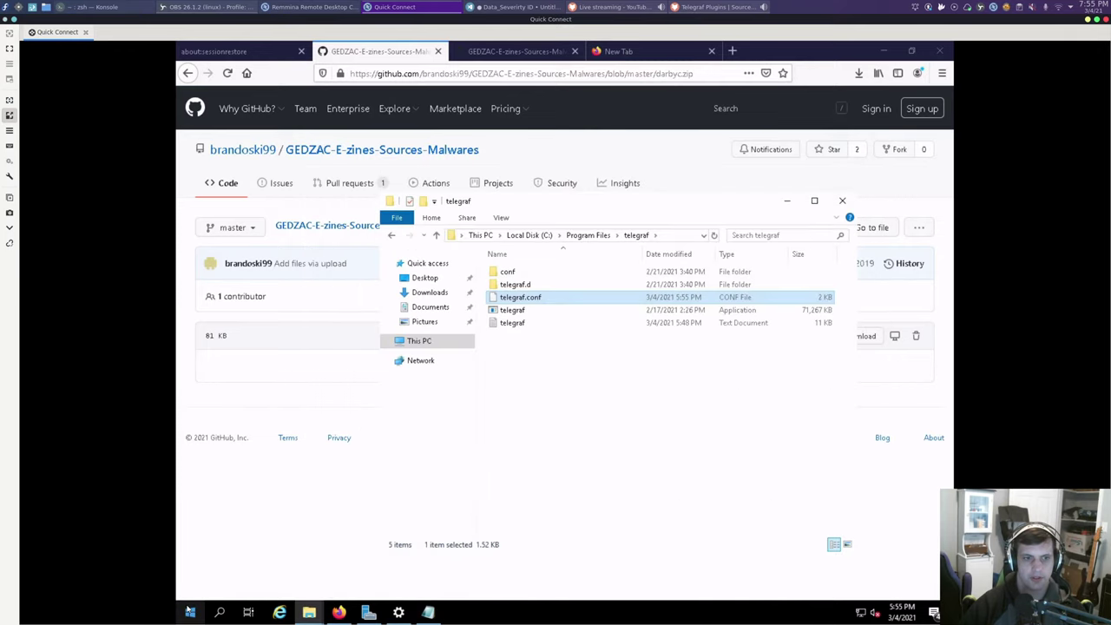
- Open the Windows Services console and restart the Telegraf Data Collector Service
left_click(190, 612)
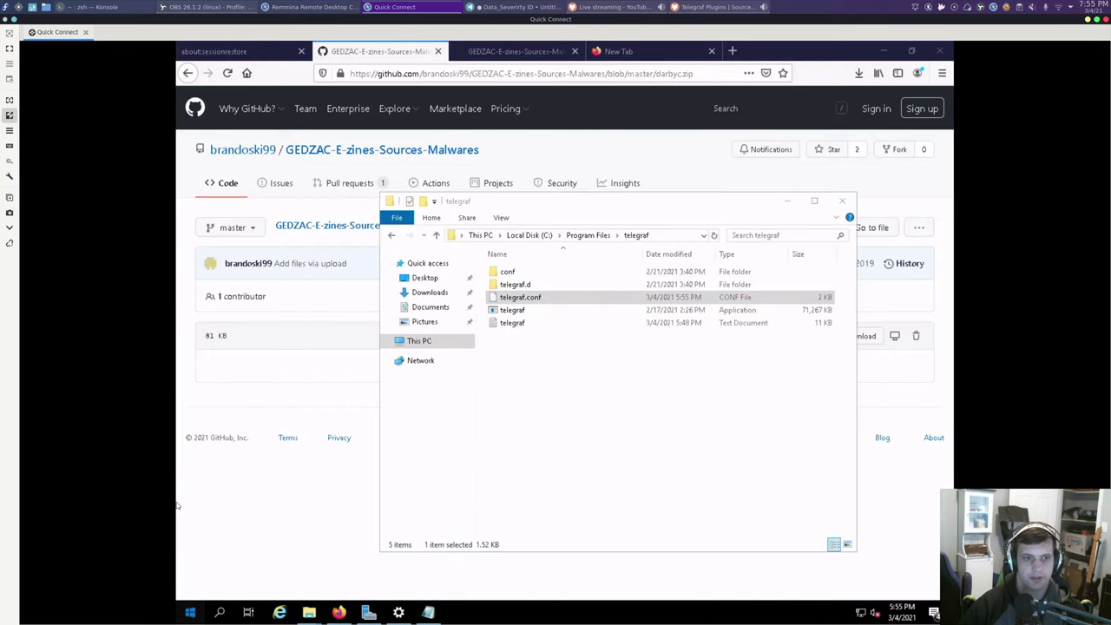
type("services")
key("Return")
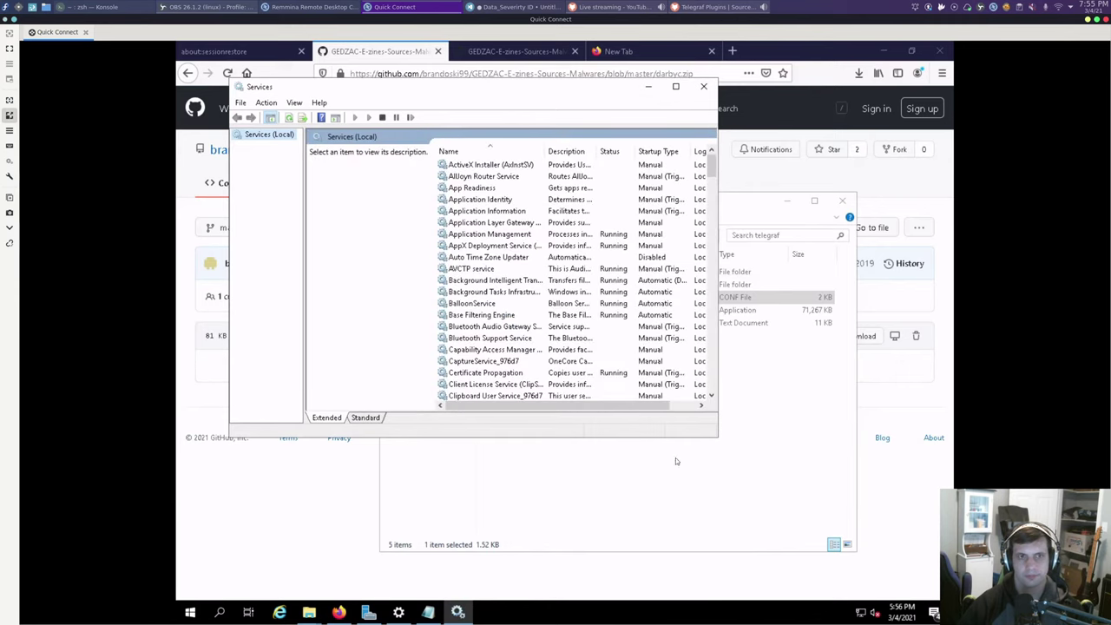
left_click(553, 306)
type("te")
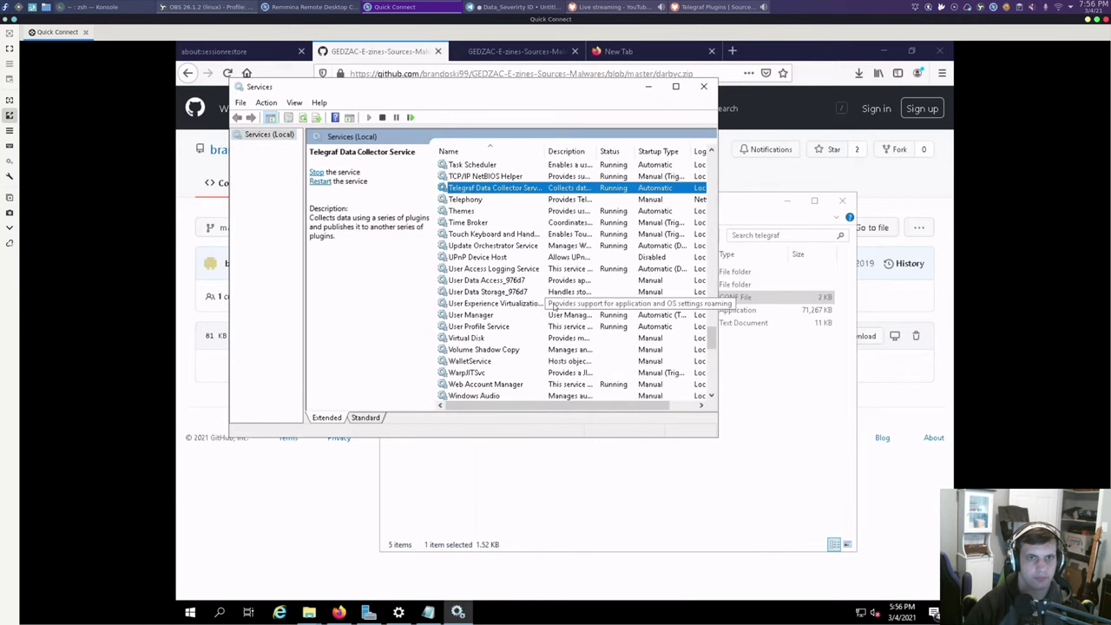
right_click(550, 188)
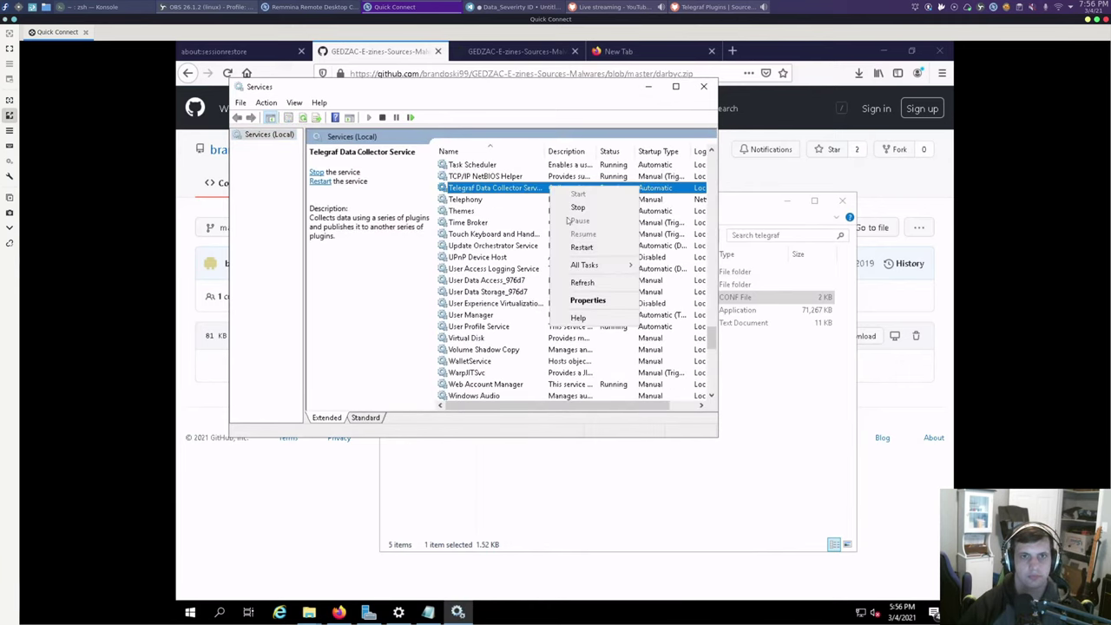
left_click(587, 248)
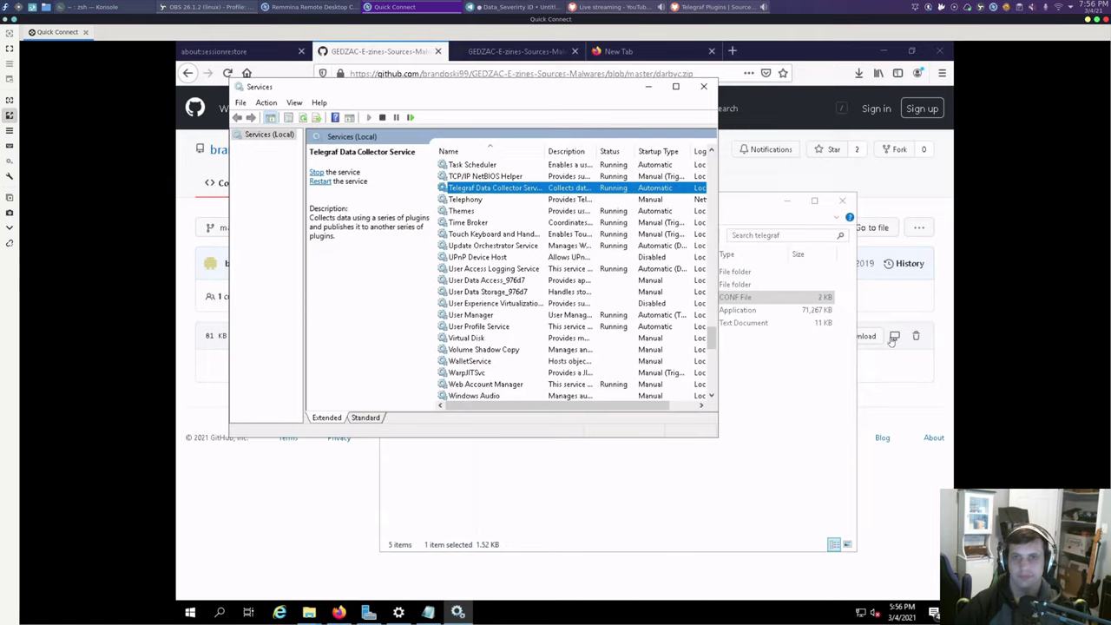
- Refresh the services list to check the Telegraf service's status
left_click(783, 427)
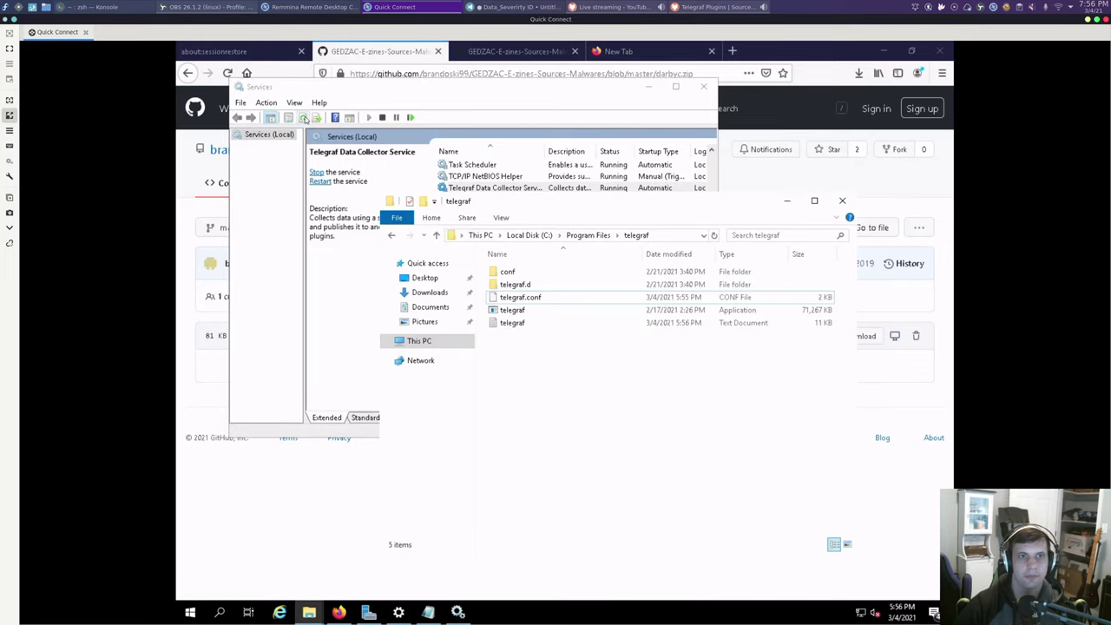
left_click(304, 119)
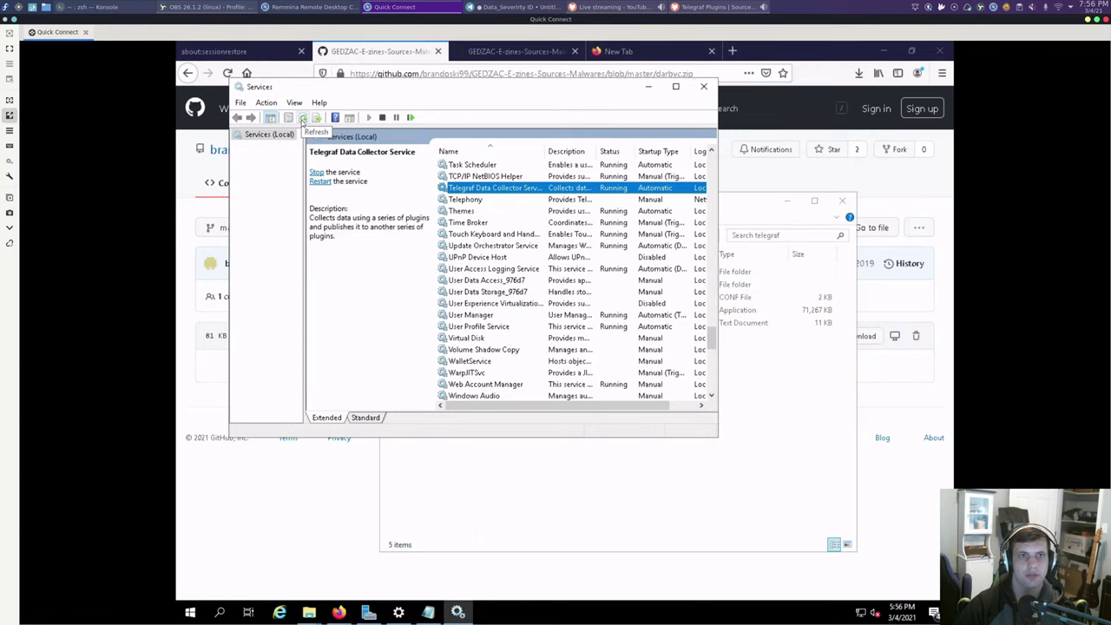
left_click(302, 119)
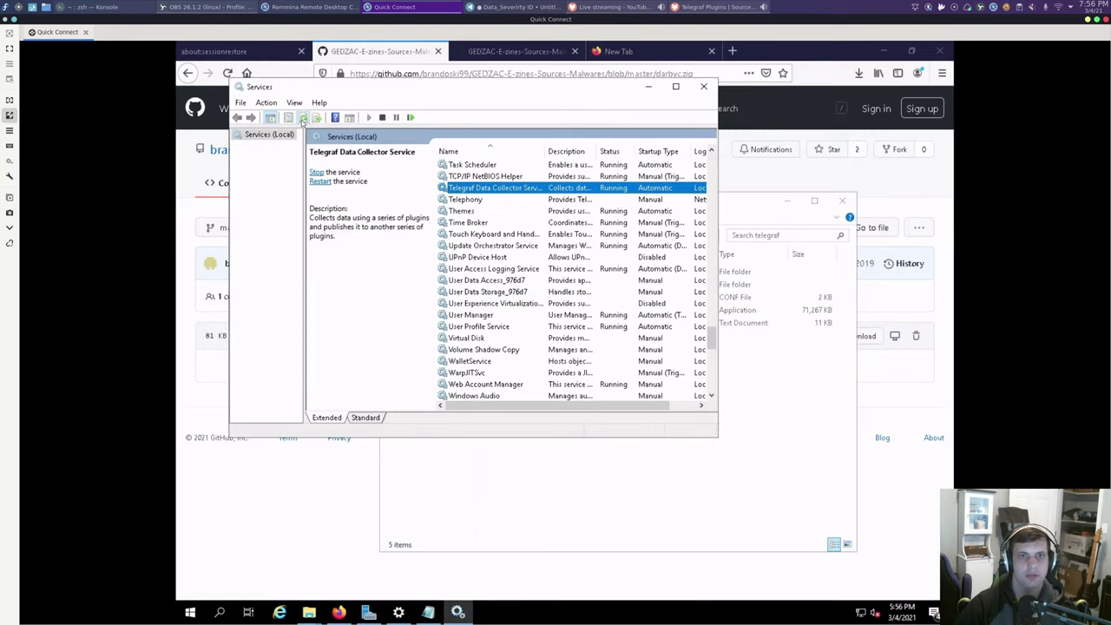
- Try to run the VBS.Camila script from the camila archive and dismiss the resulting message
left_click(463, 528)
mouse_move(306, 613)
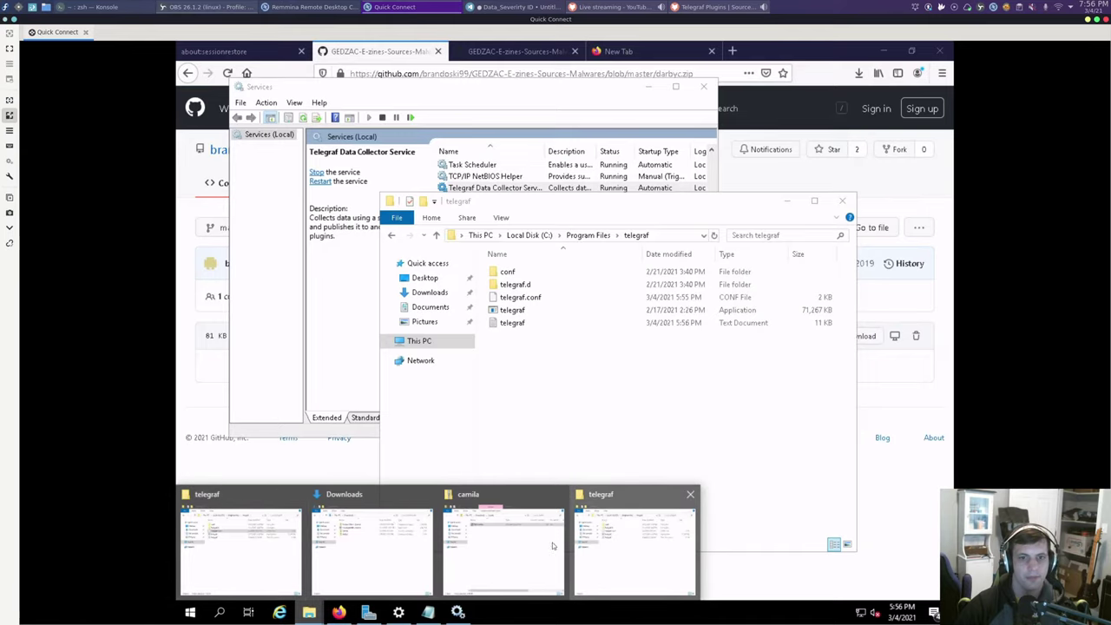
left_click(509, 547)
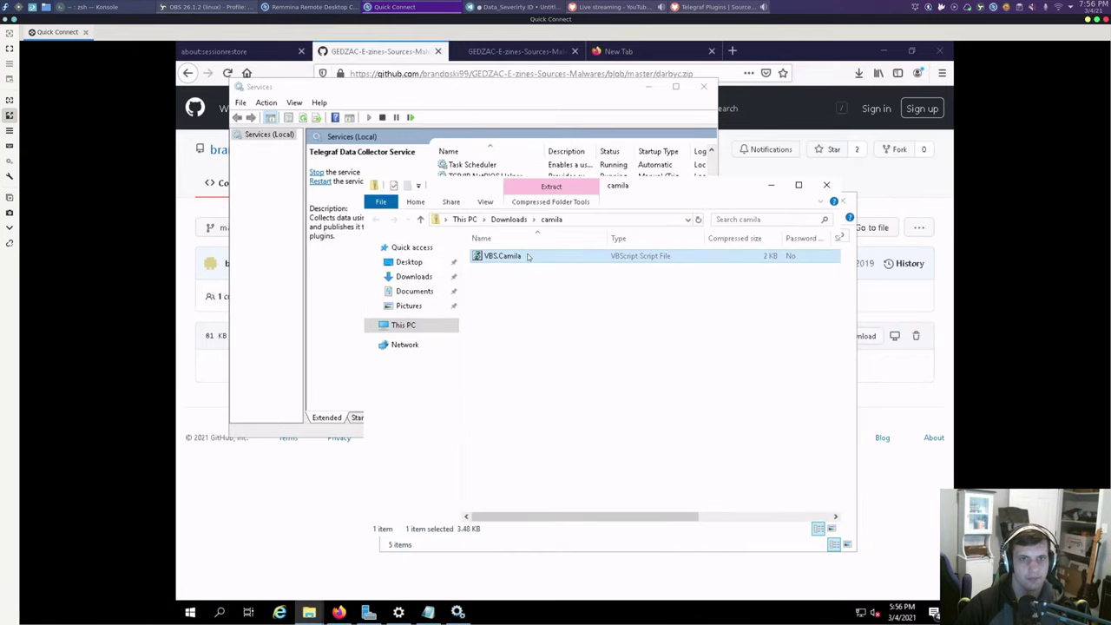
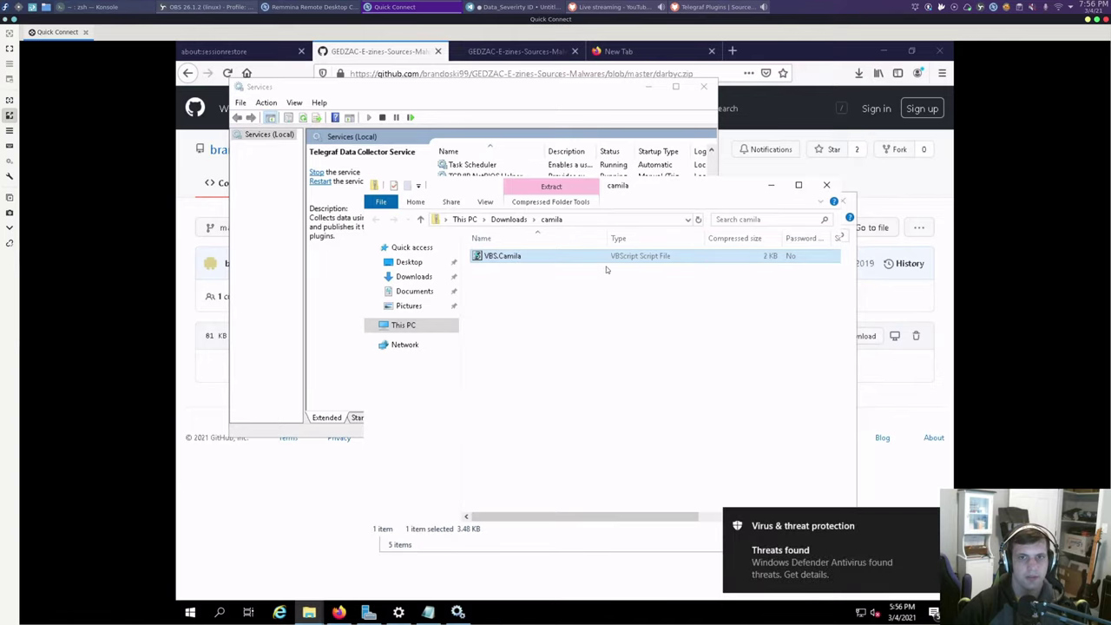
double_click(605, 256)
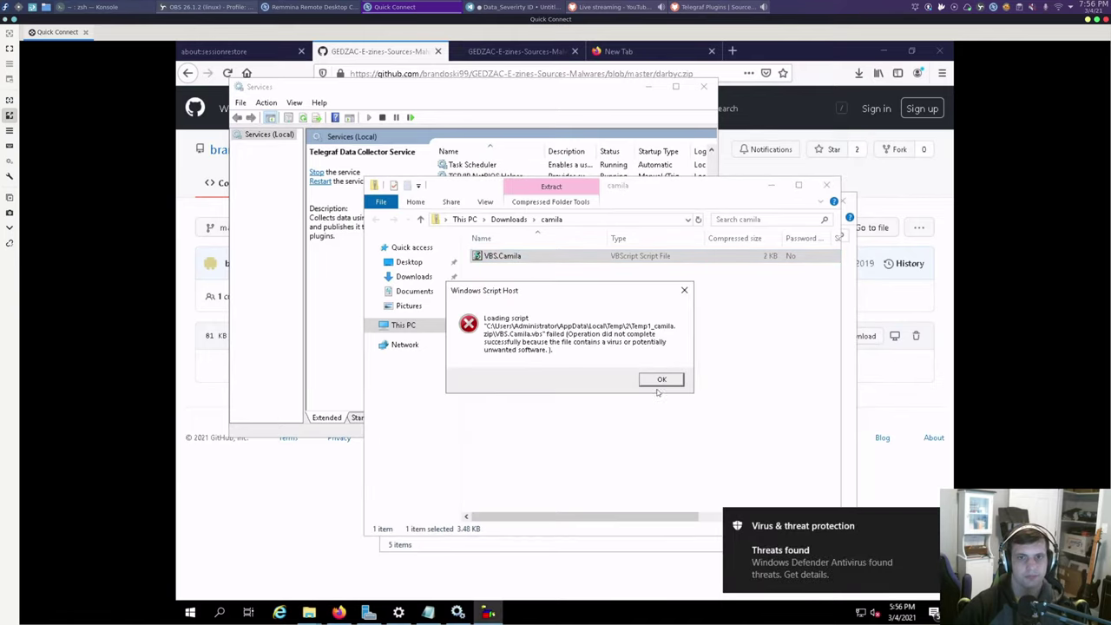
left_click(662, 380)
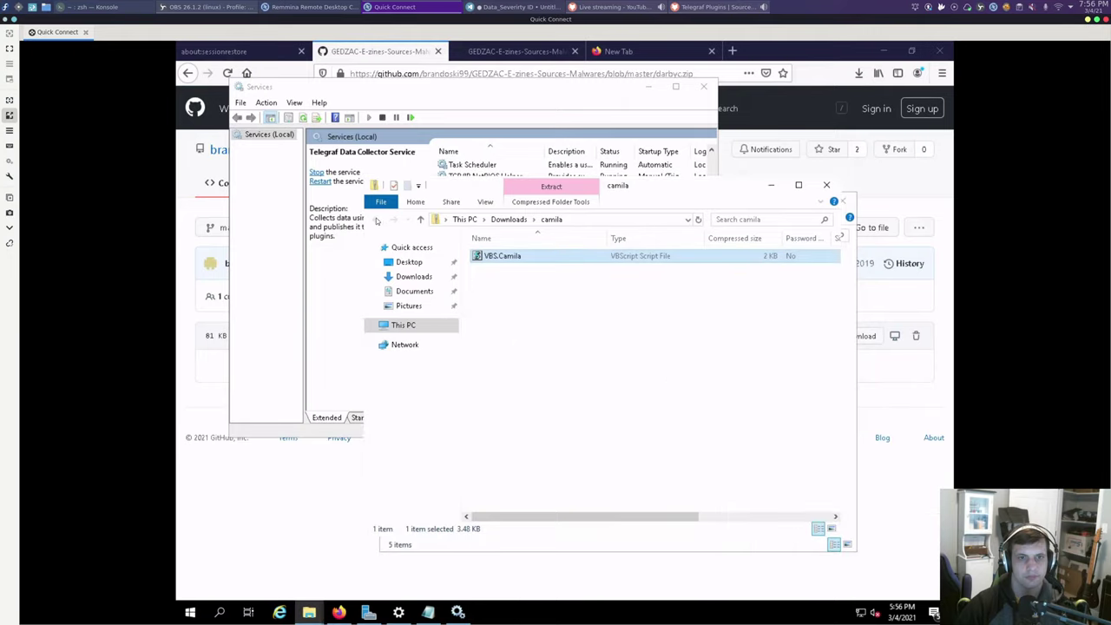
- Try to run the darby.c application from the darbyc archive in Downloads and dismiss the resulting message
left_click(509, 219)
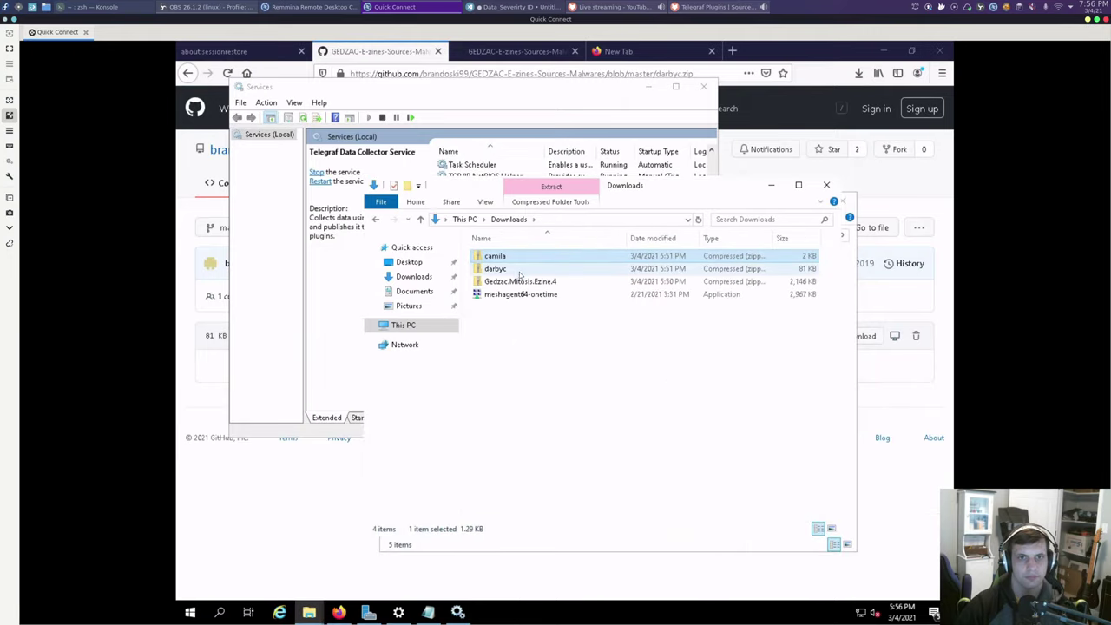
double_click(518, 269)
double_click(512, 255)
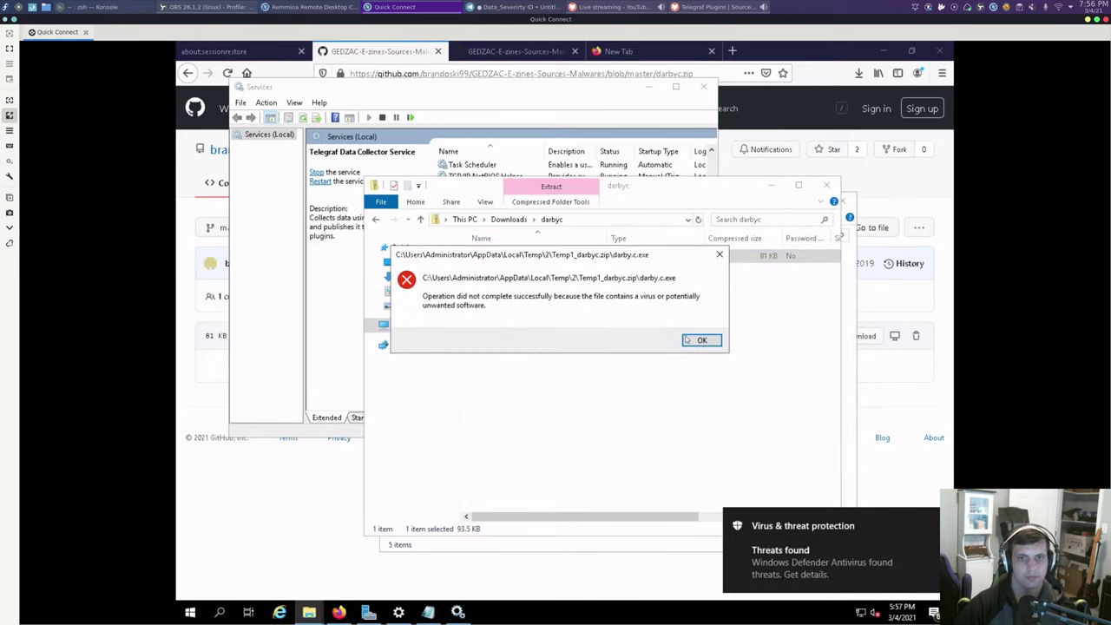
left_click(691, 340)
left_click(630, 337)
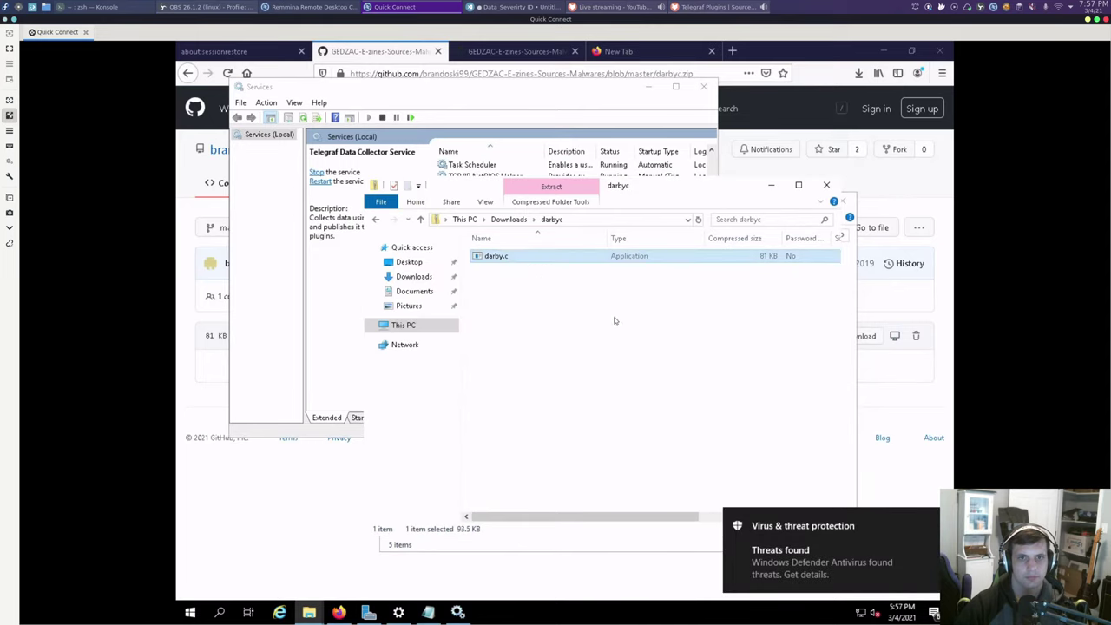
- Try to run Mitosis~#4 from the GEDZAC(R) Mitosis eZine #4 folder of the Gedzac.Mitosis.Ezine.4 archive and dismiss the resulting messages
left_click(509, 219)
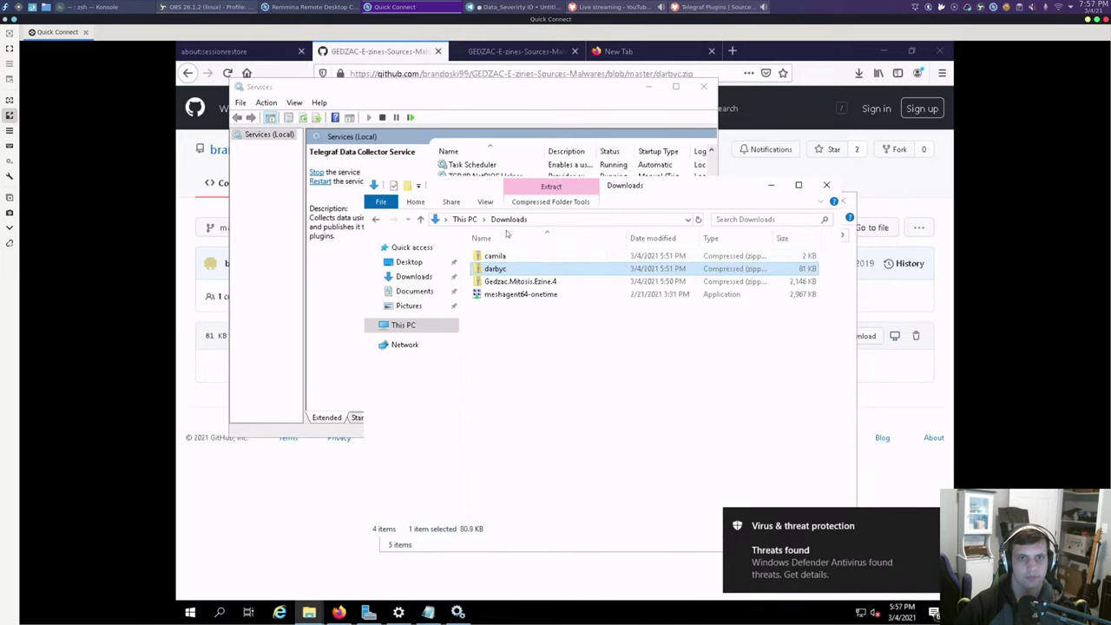
double_click(519, 283)
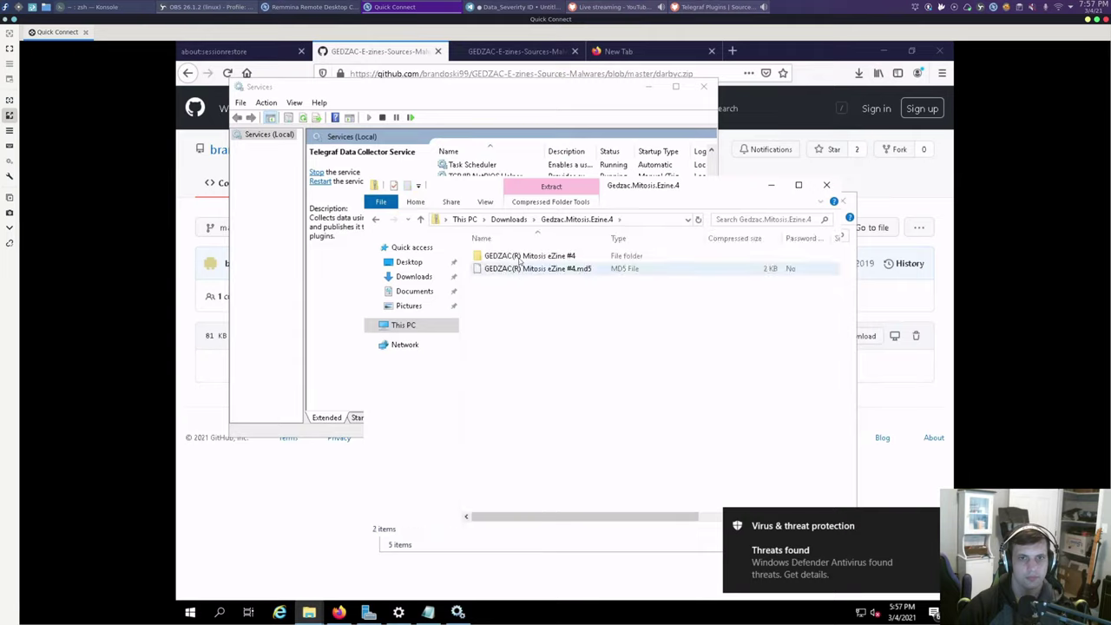
double_click(531, 256)
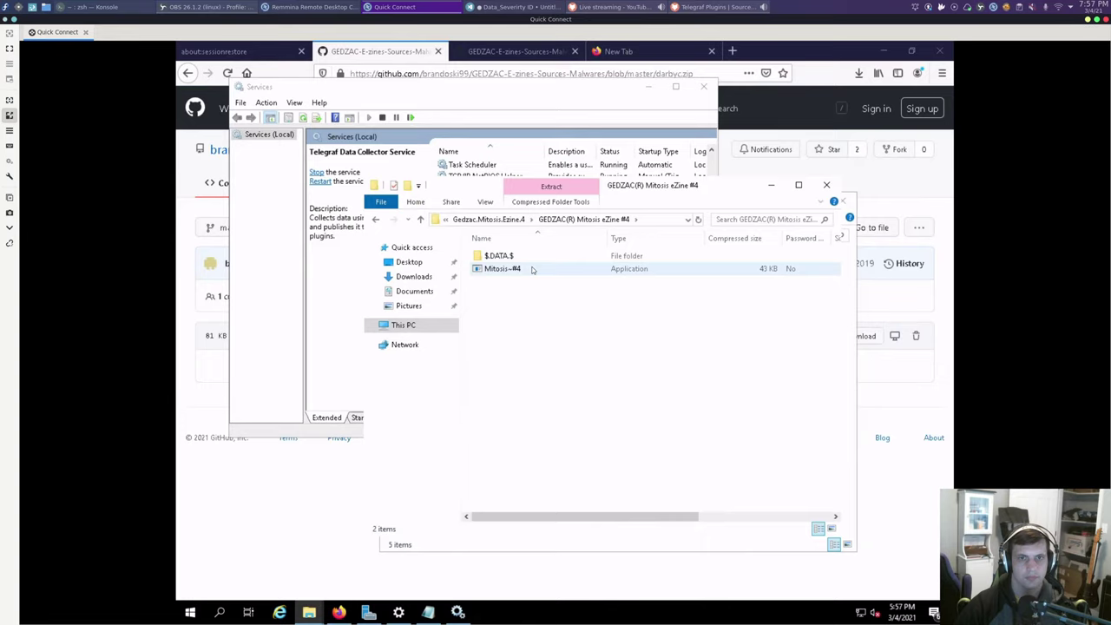
double_click(532, 270)
left_click(580, 351)
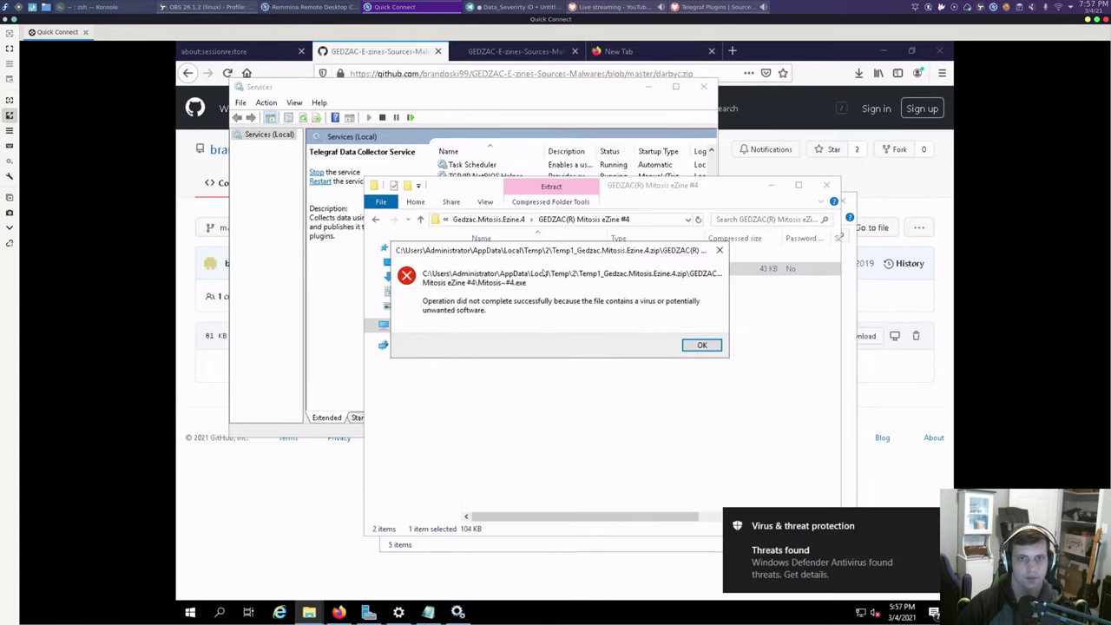
left_click(700, 345)
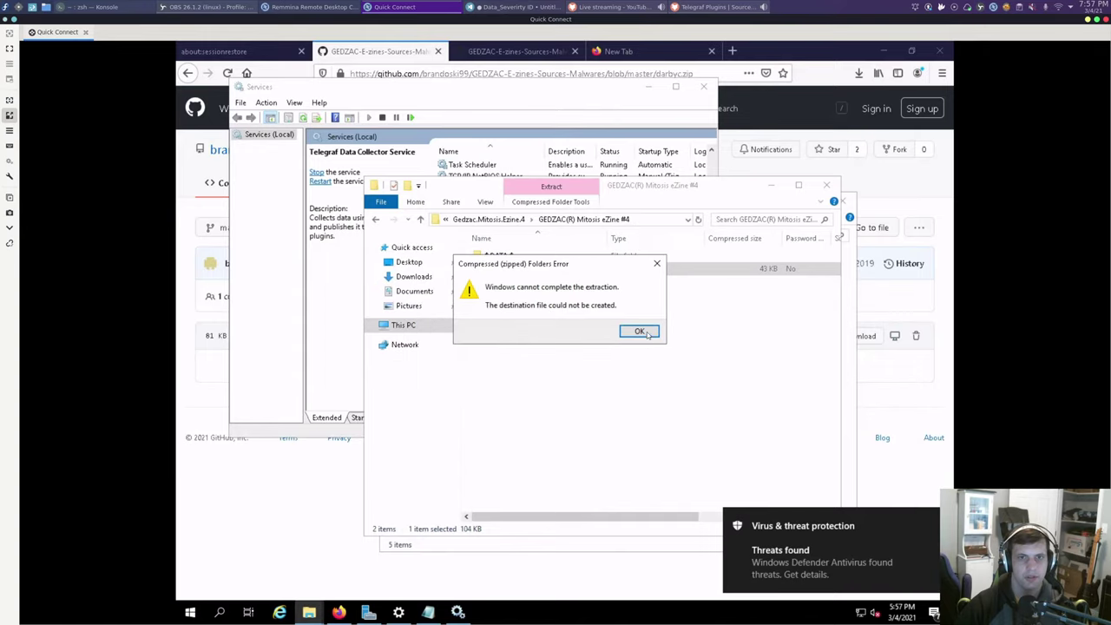
left_click(639, 332)
- View the 0x01 Firefox document in the archive's $.DATA.$ 0x04 subfolder, then close its browser page
double_click(511, 257)
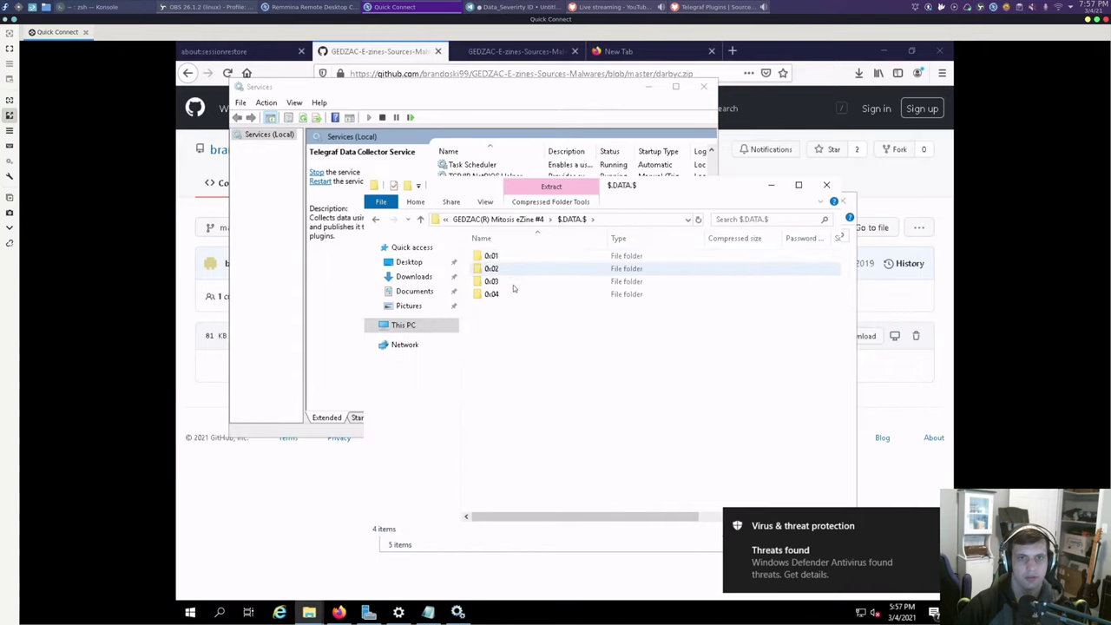
double_click(508, 293)
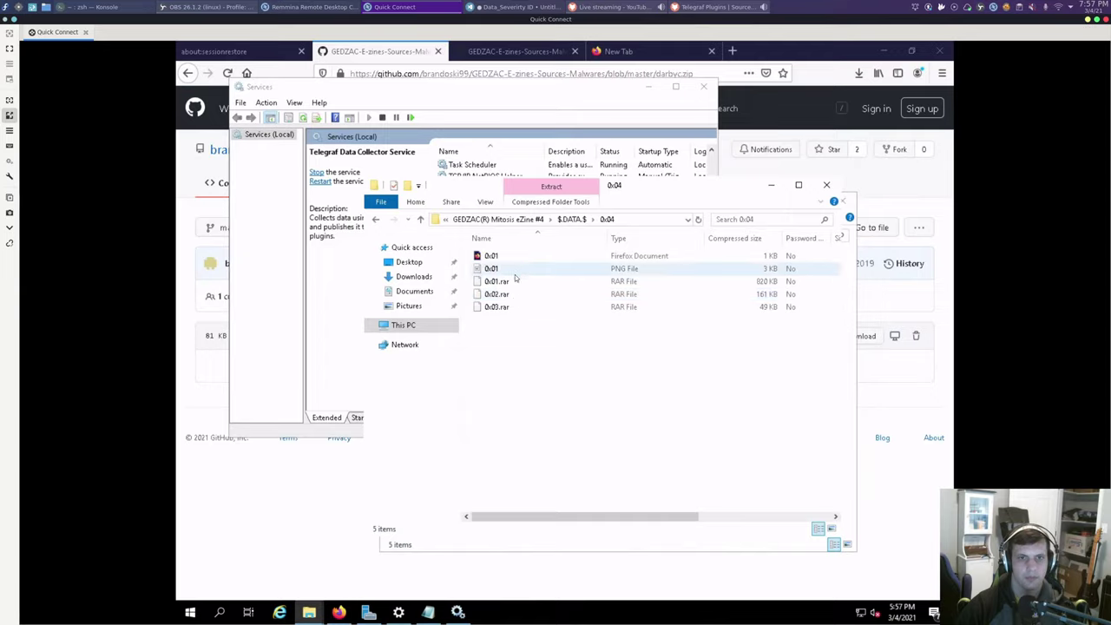
double_click(495, 255)
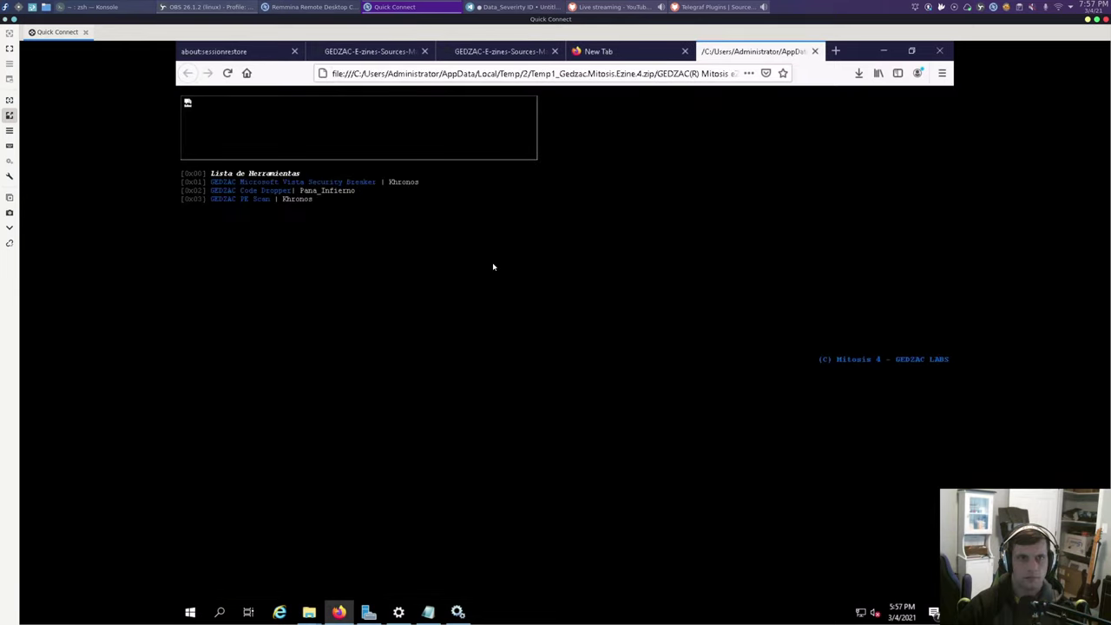
left_click(814, 52)
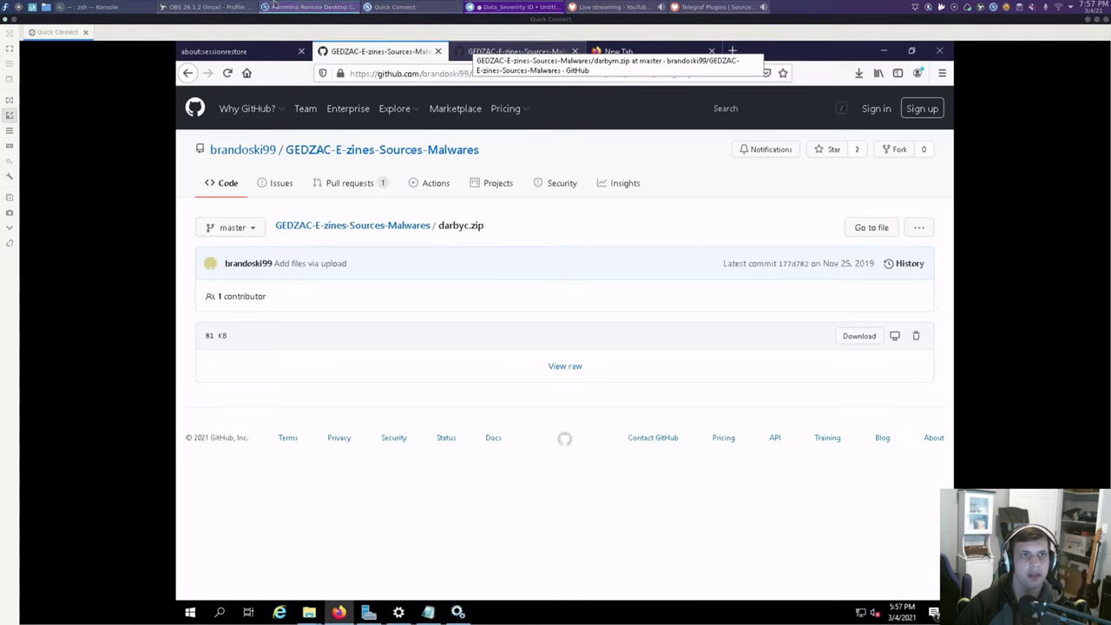
- Switch to the InfluxDB Data Explorer in the local browser, reload it and select the windows bucket
left_click(729, 12)
left_click(143, 31)
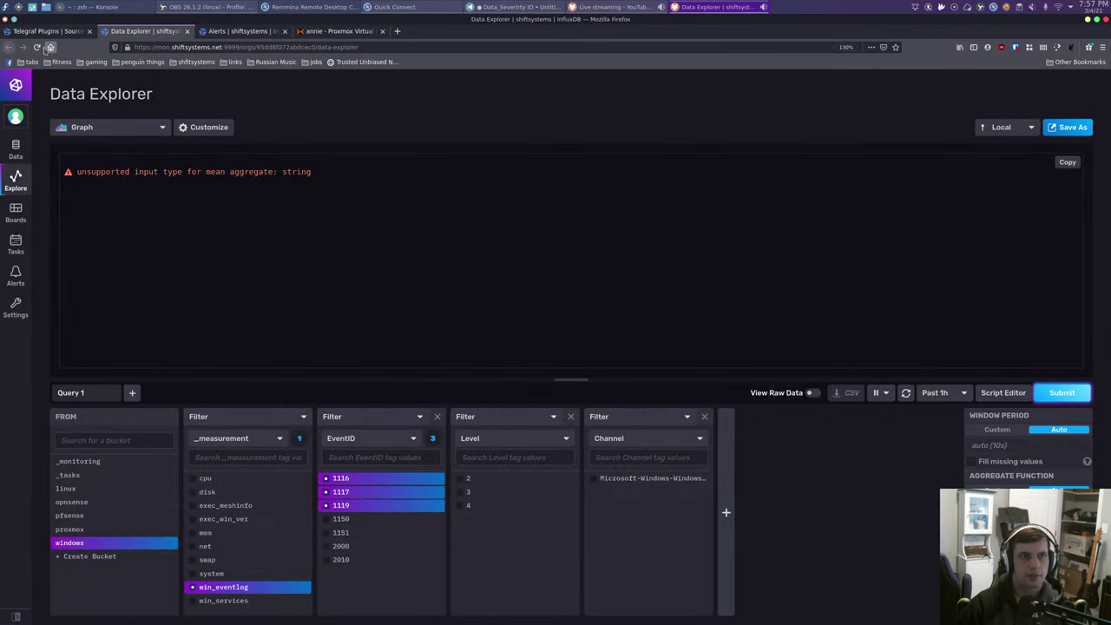
left_click(38, 48)
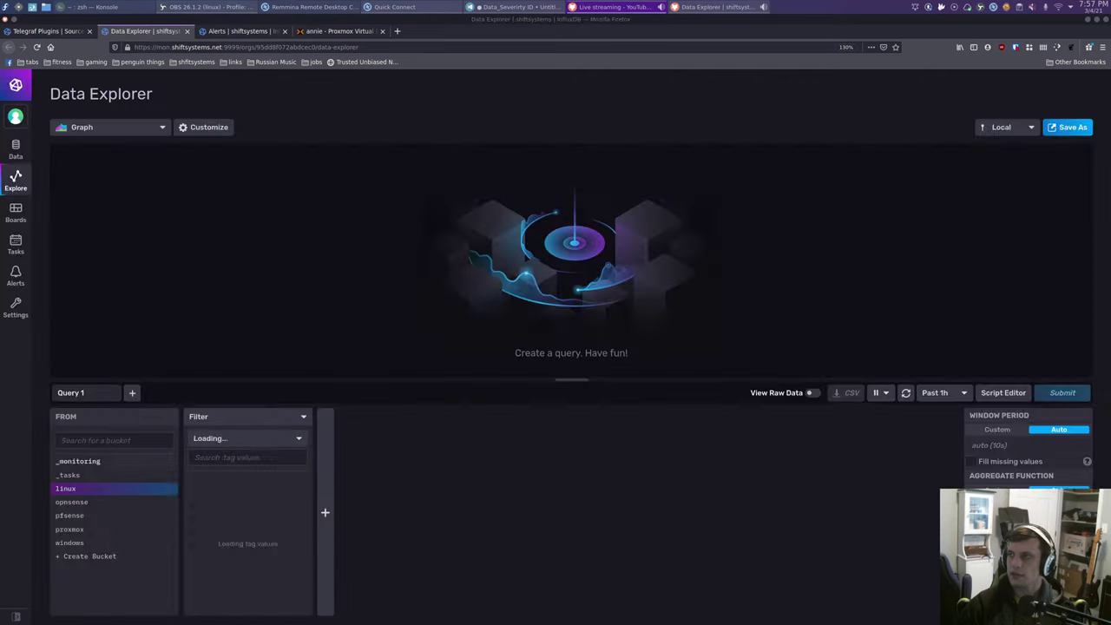
scroll(252, 538, "down", 3)
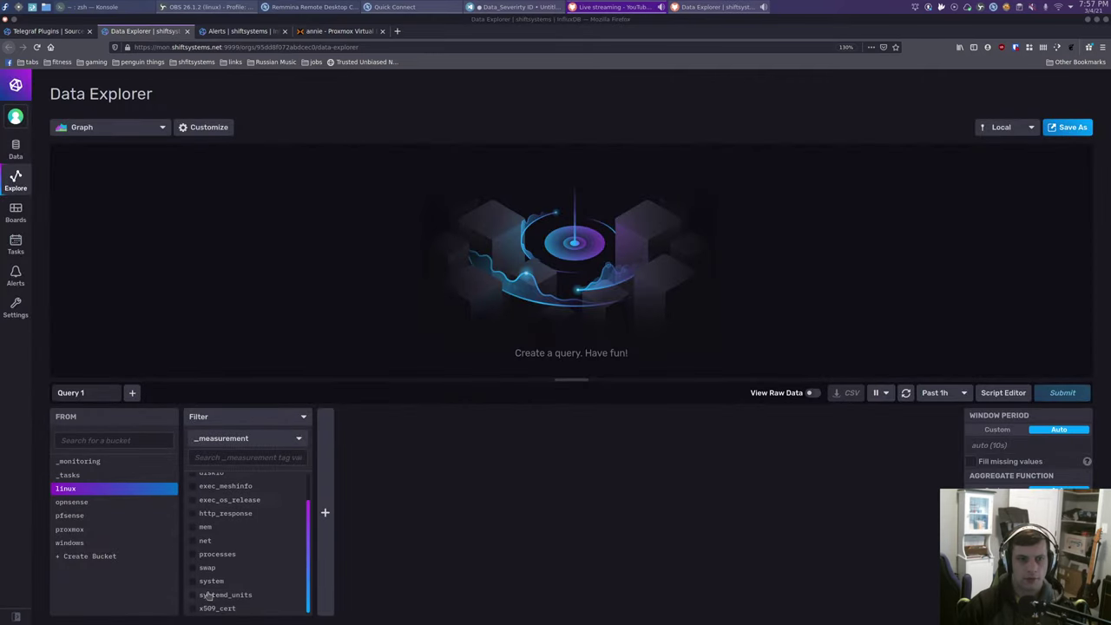
left_click(147, 543)
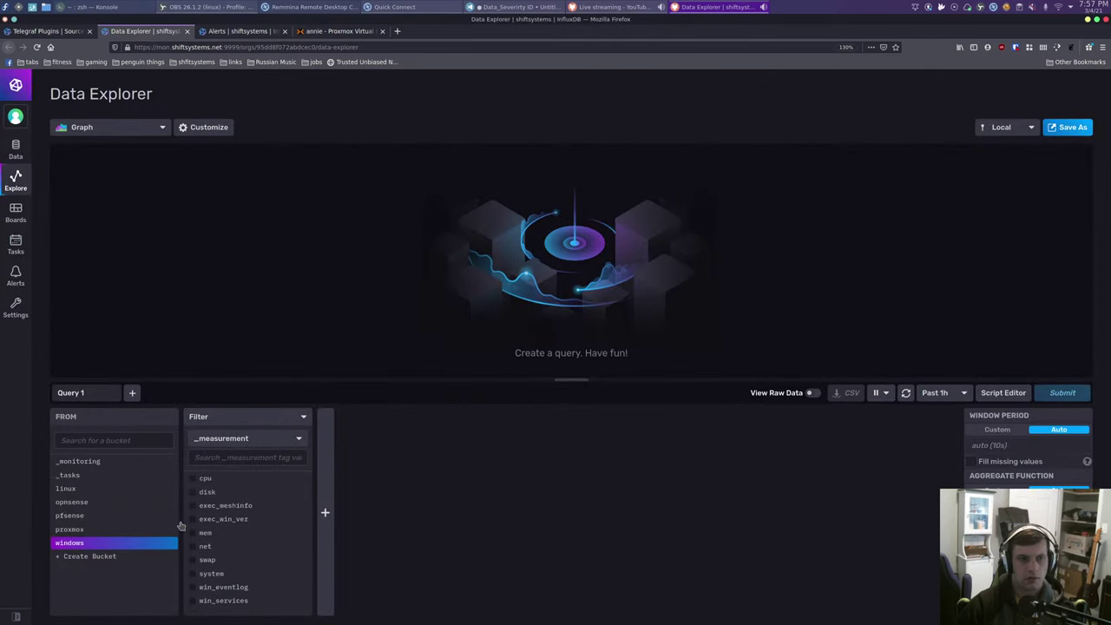
- Filter the query to the win_eventlog measurement and EventID values 1116, 1117 and 1119
left_click(243, 587)
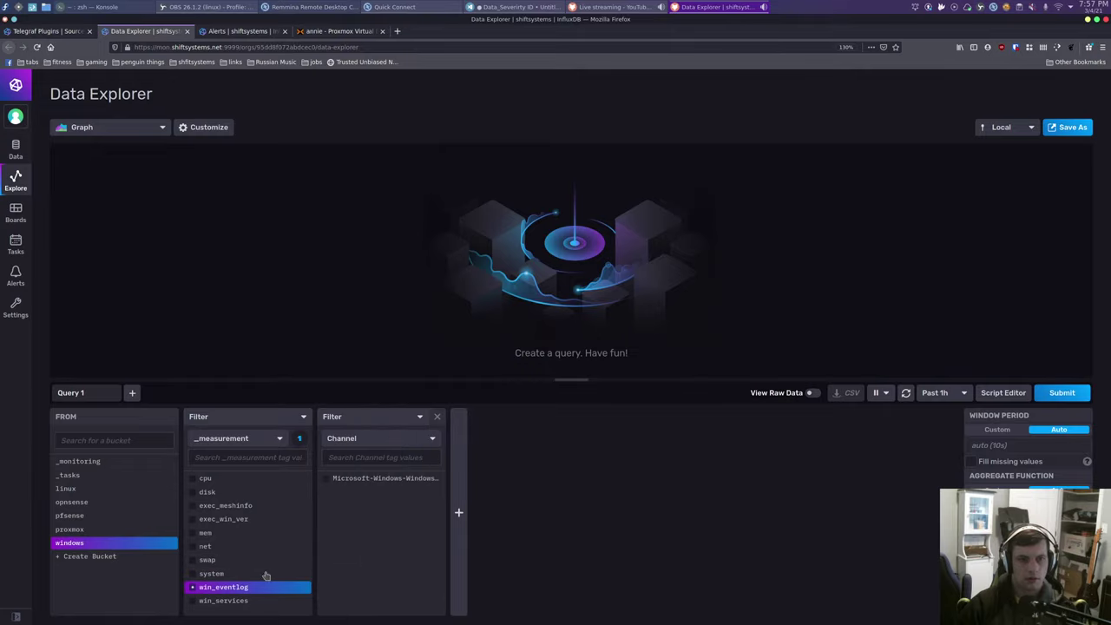
left_click(395, 438)
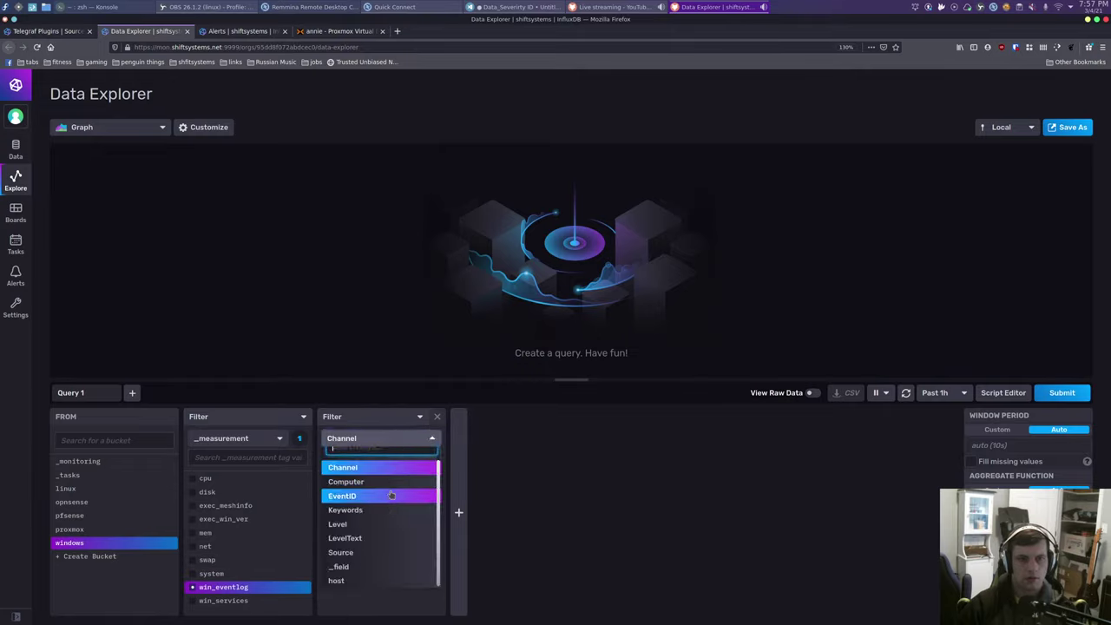
left_click(391, 495)
left_click(352, 482)
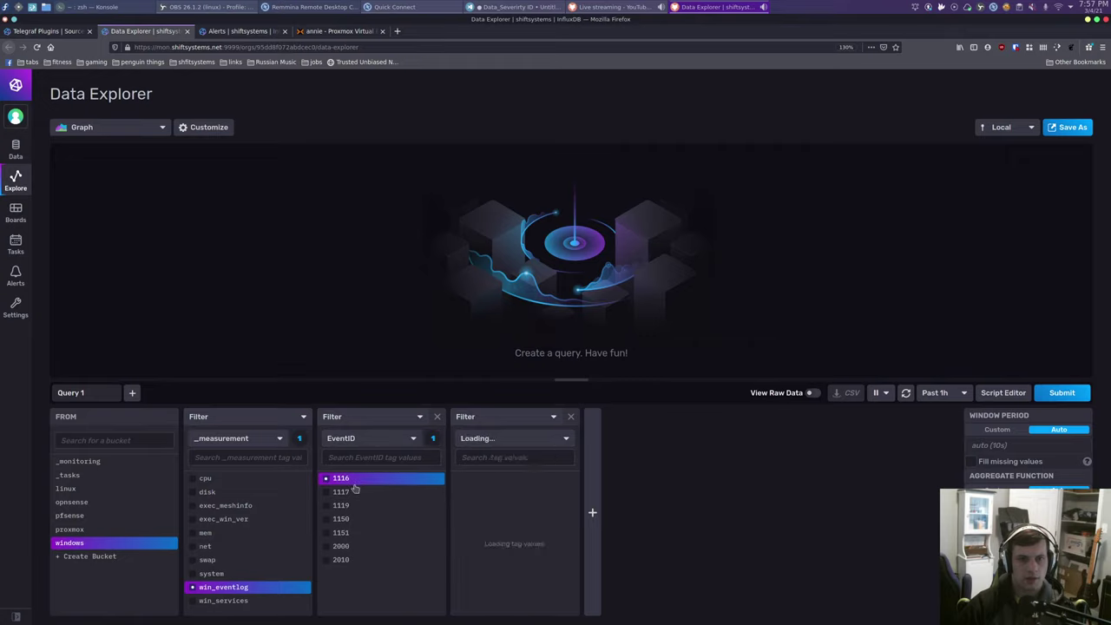
left_click(355, 491)
left_click(357, 505)
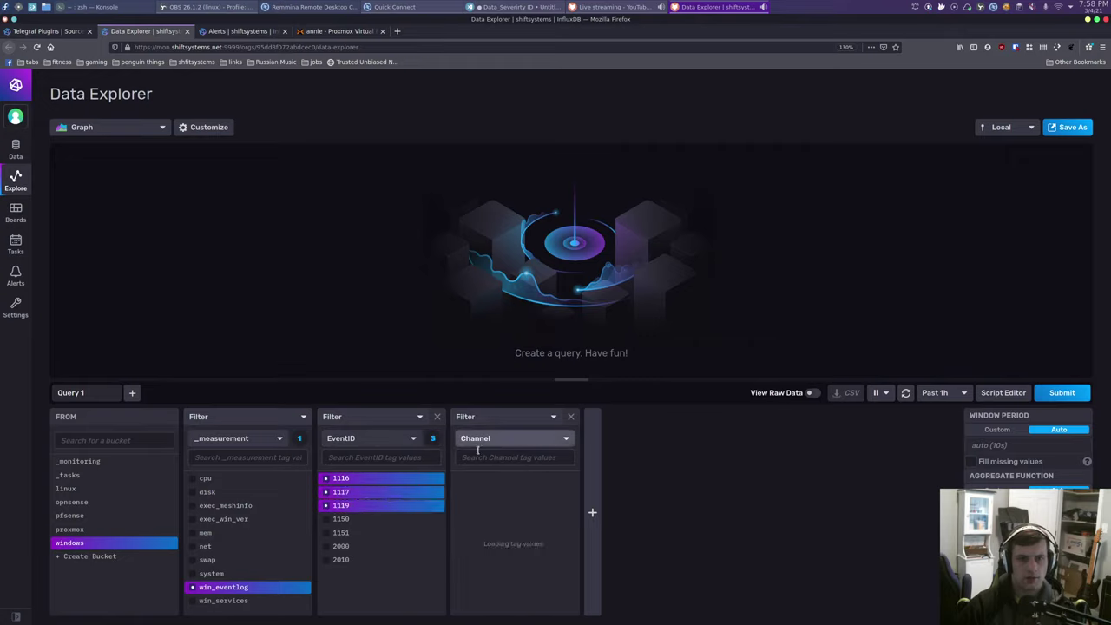
- Add a _field filter for Version to the query and submit it
left_click(479, 441)
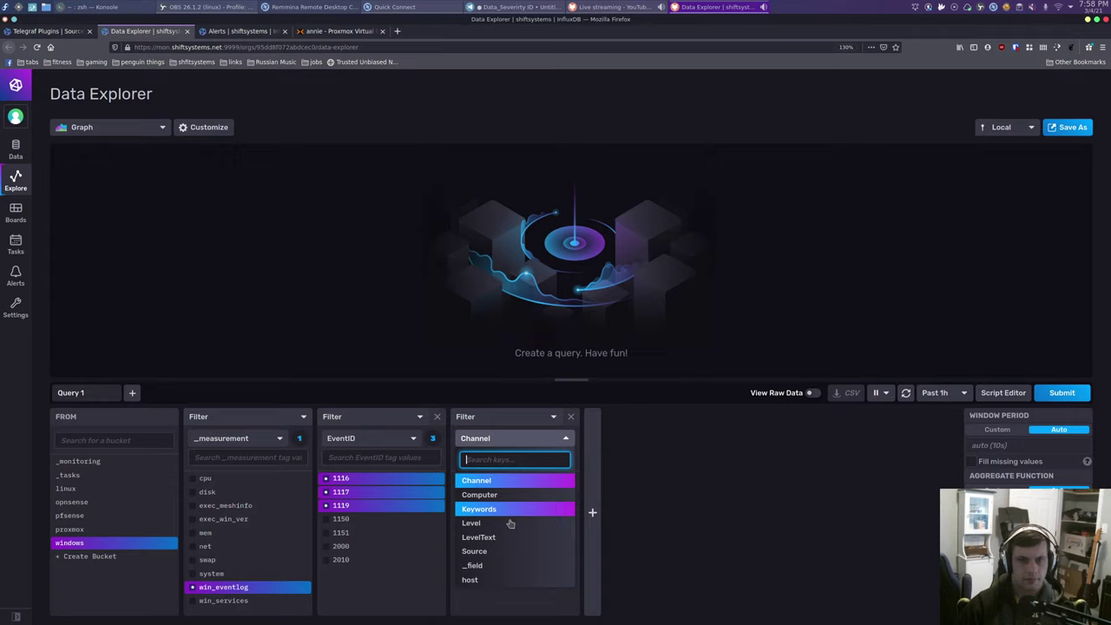
left_click(504, 566)
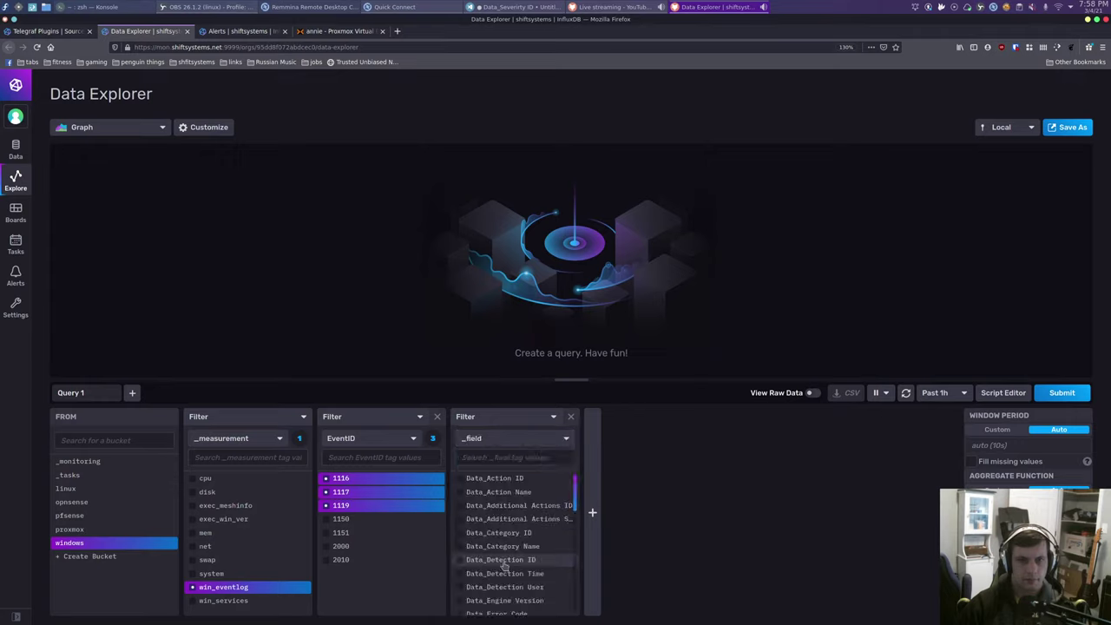
scroll(504, 566, "down", 5)
left_click(480, 608)
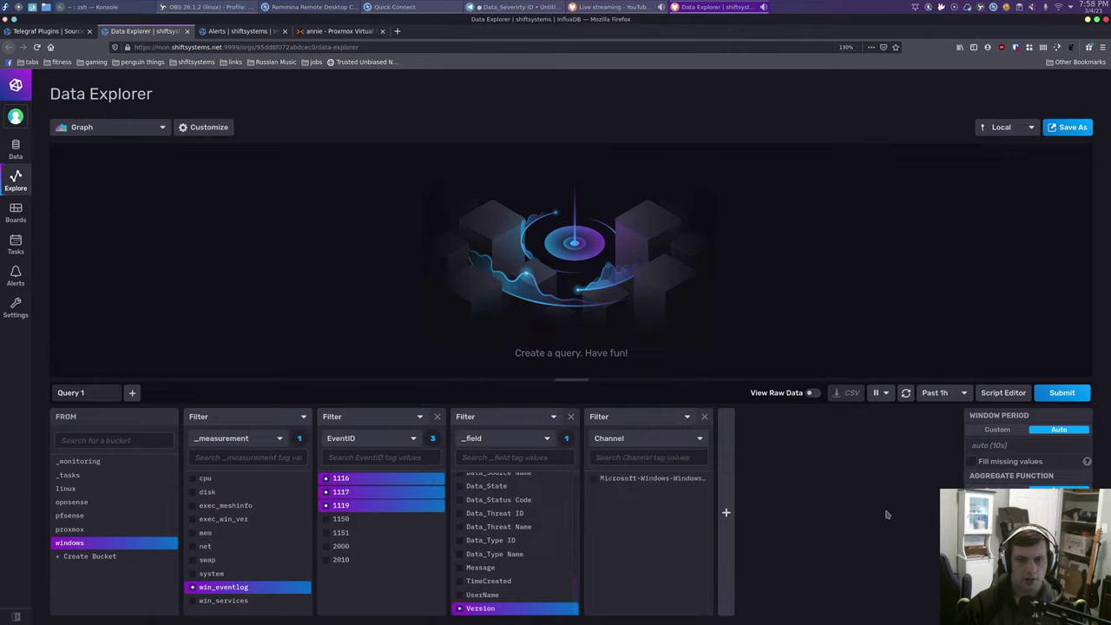
left_click(1063, 395)
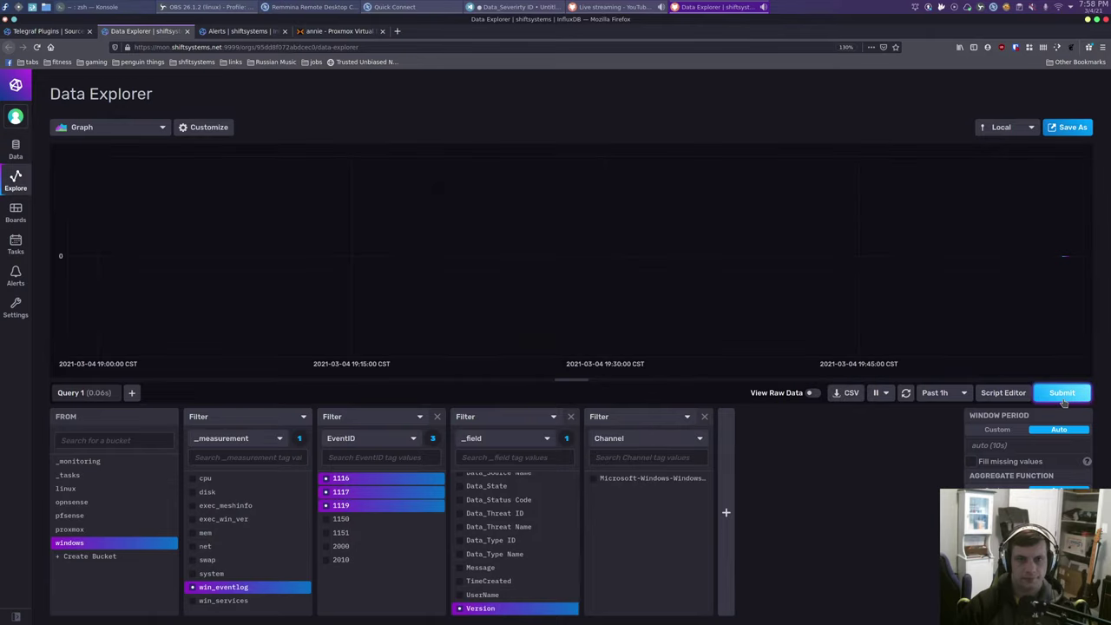
- Change the visualization to Table and inspect the Windows Defender/Operational result tables
left_click(129, 129)
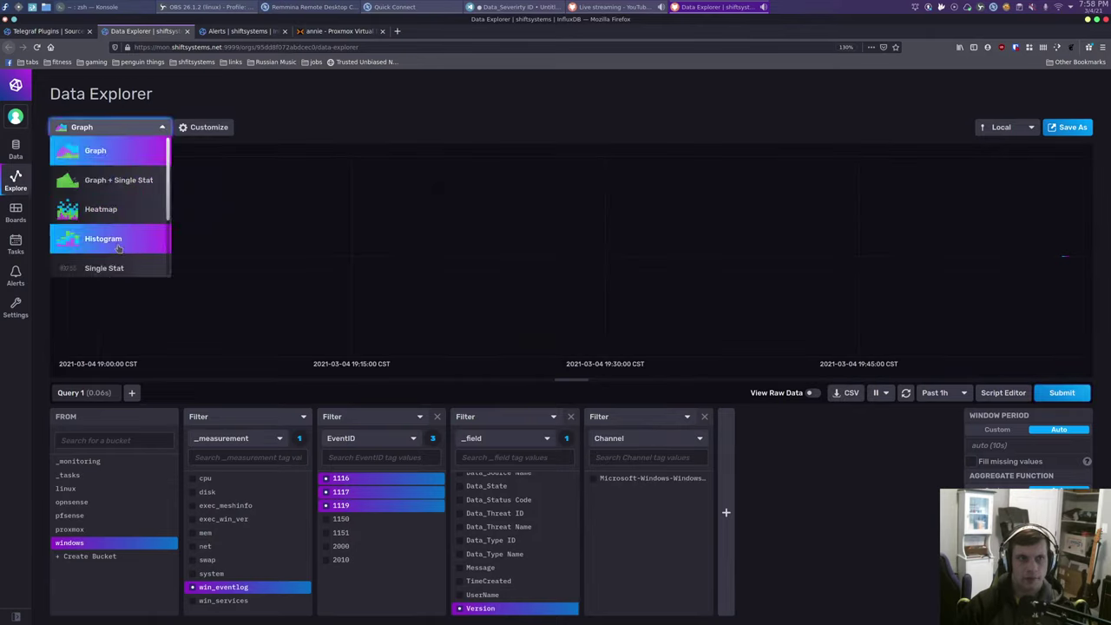
scroll(118, 249, "down", 3)
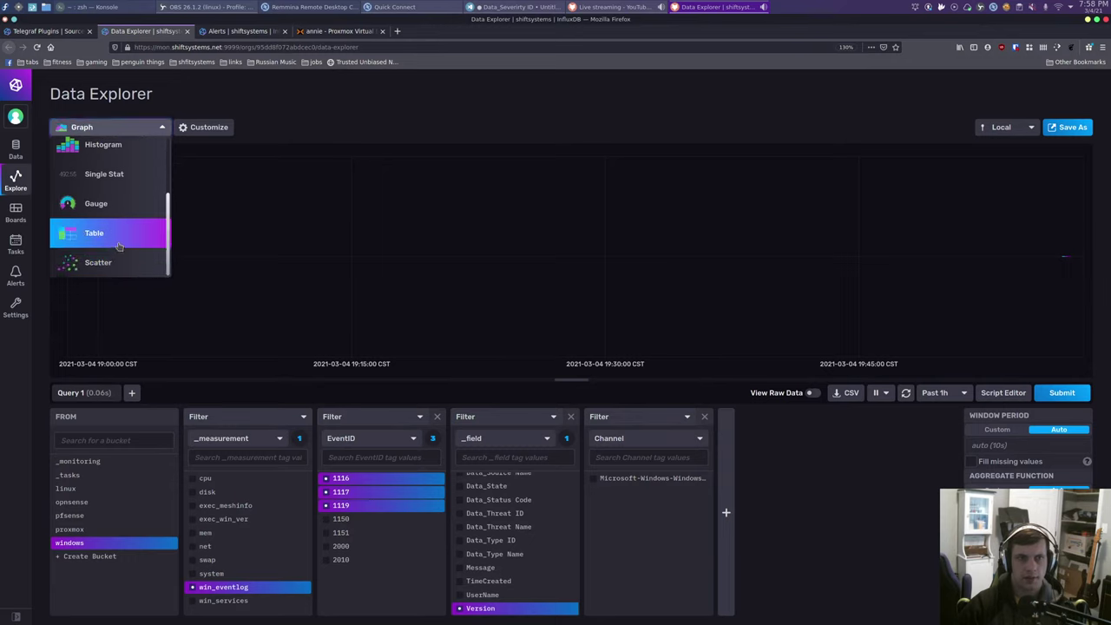
left_click(119, 246)
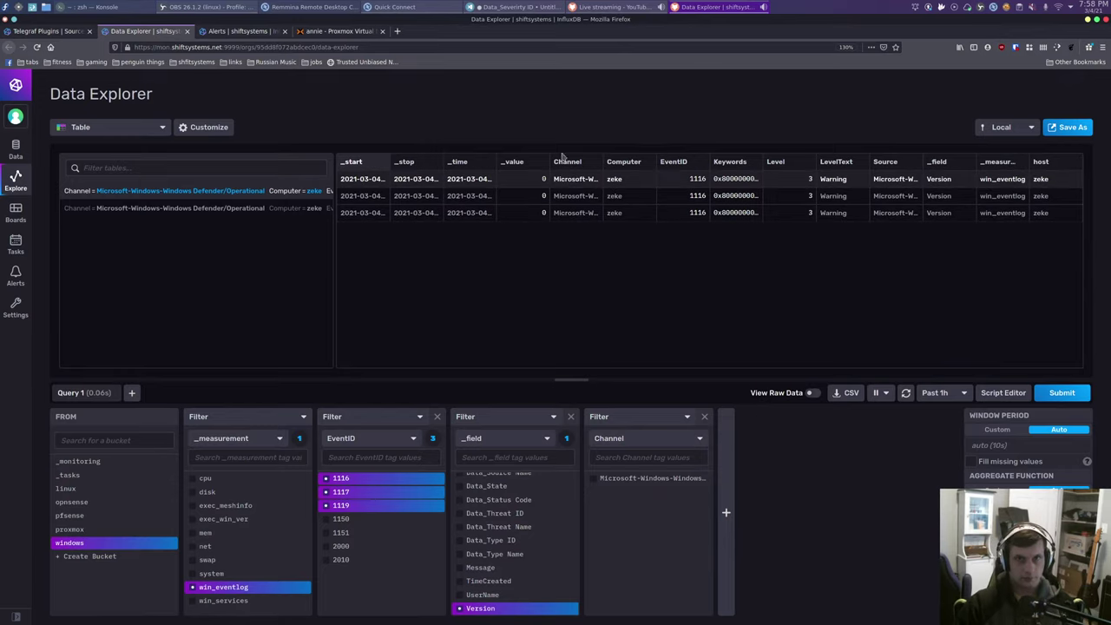
left_click(623, 161)
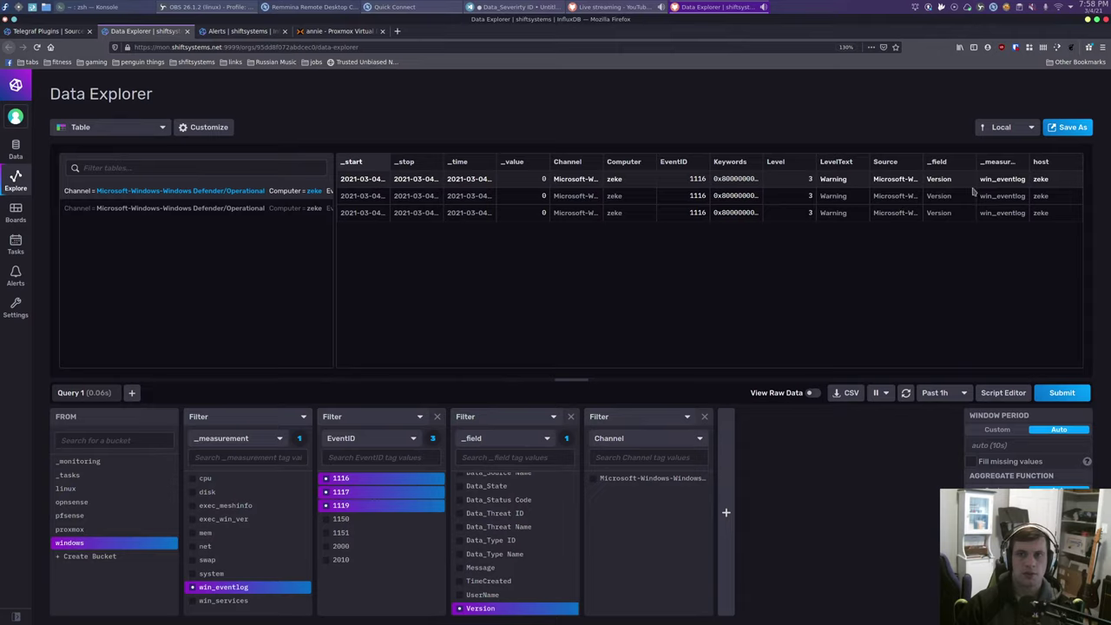
left_click(280, 208)
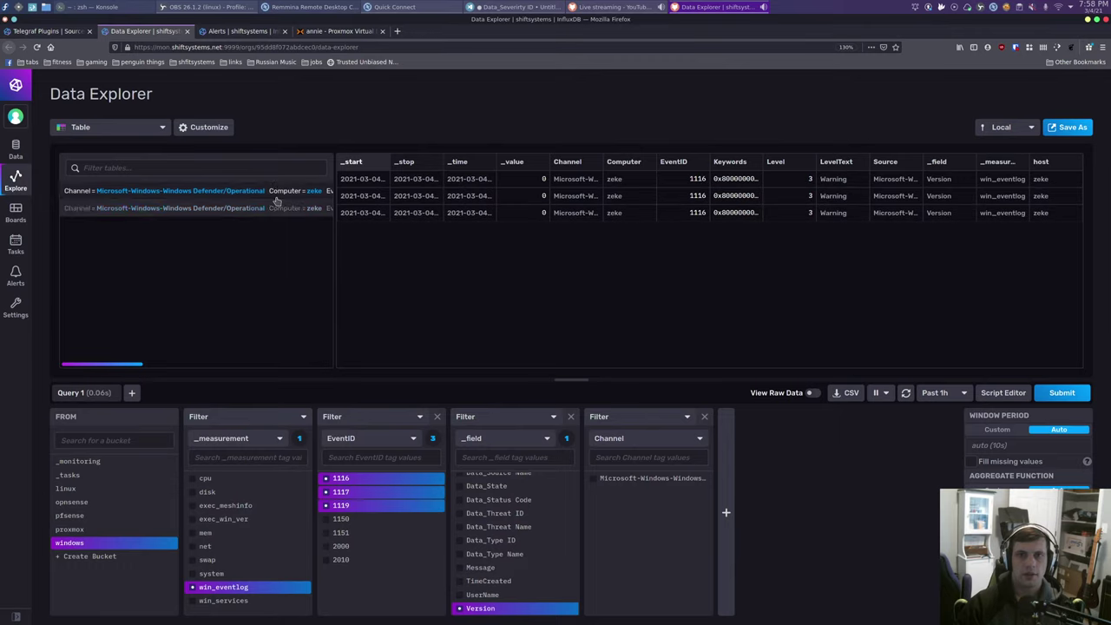
left_click(276, 198)
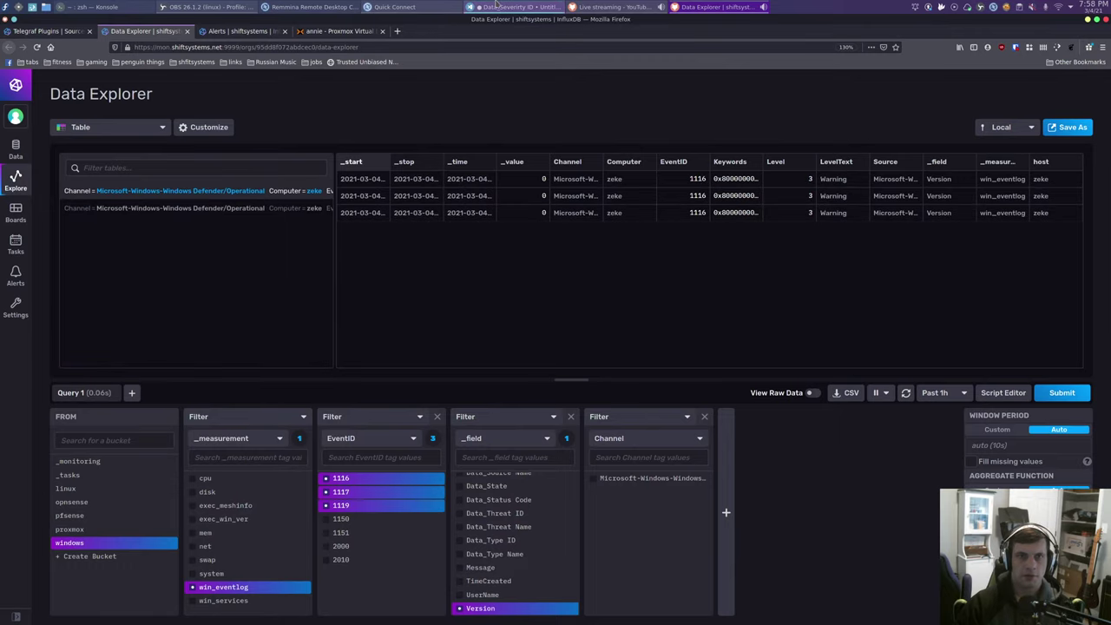
- Switch to the Microsoft Defender alert check and review the status message template in its check configuration
left_click(238, 31)
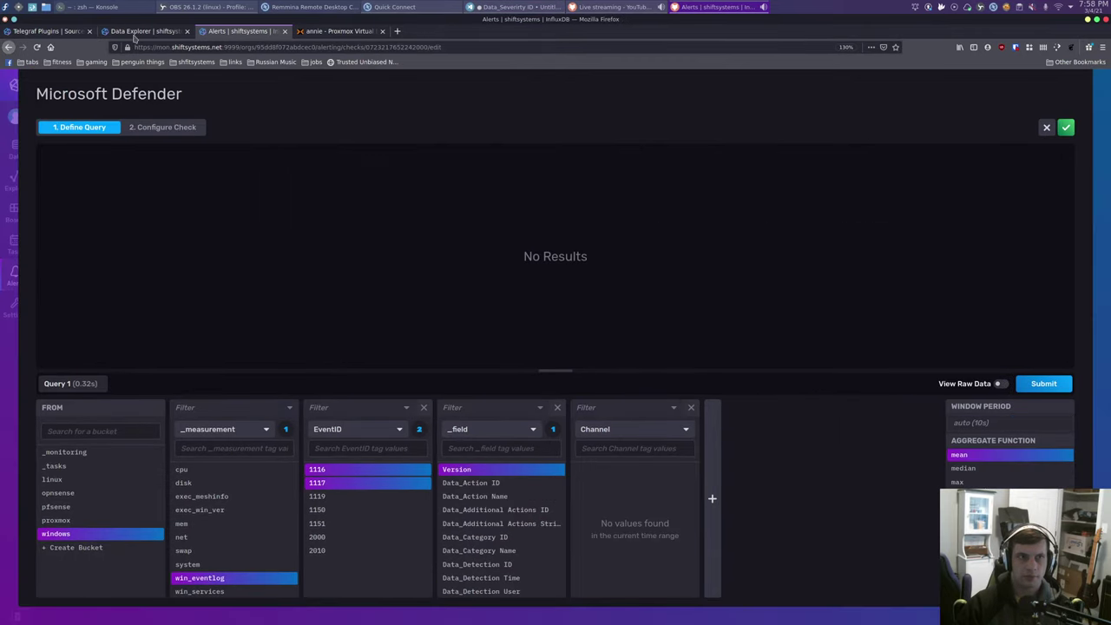
left_click(157, 127)
left_click(486, 447)
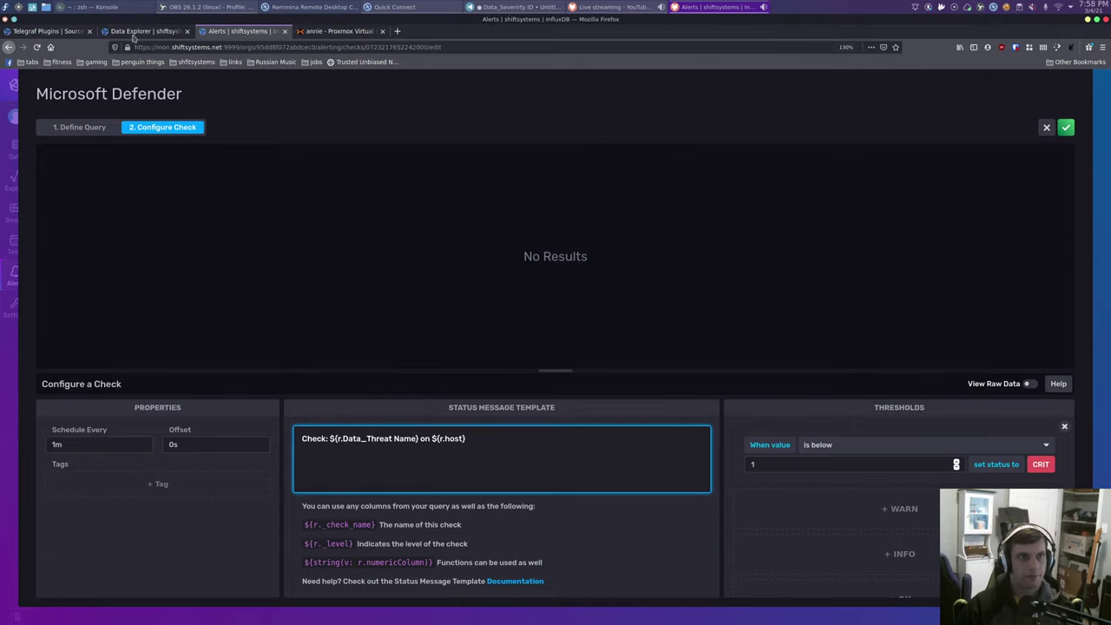
- Read the Metrics section of the Windows Eventlog plugin documentation on event_tags, event_fields, exclude_fields and exclude_empty
left_click(30, 33)
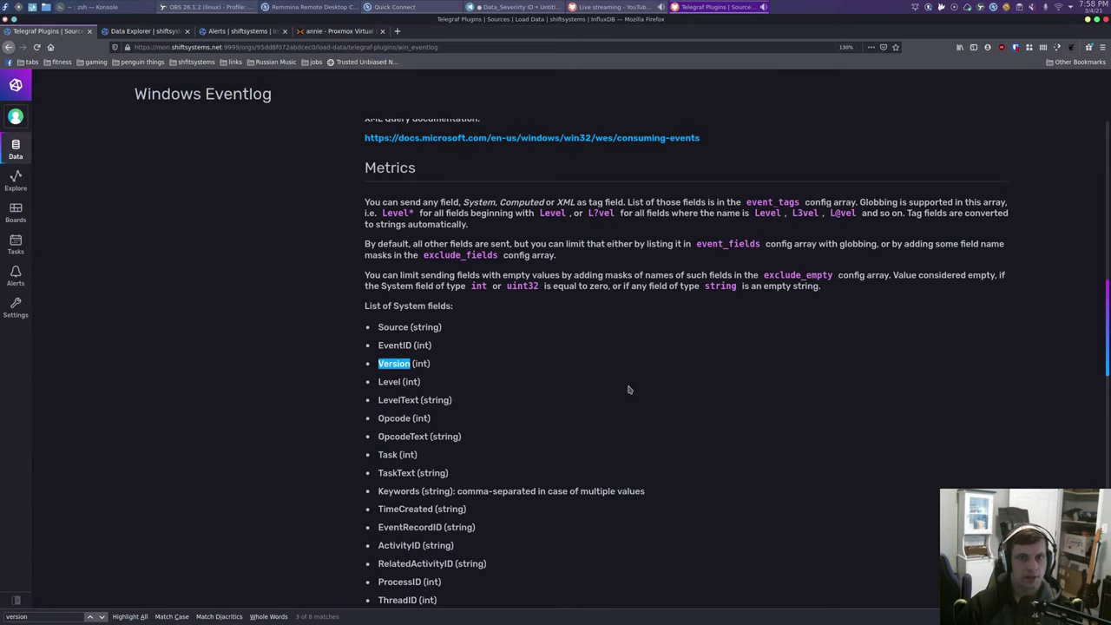
scroll(629, 390, "down", 6)
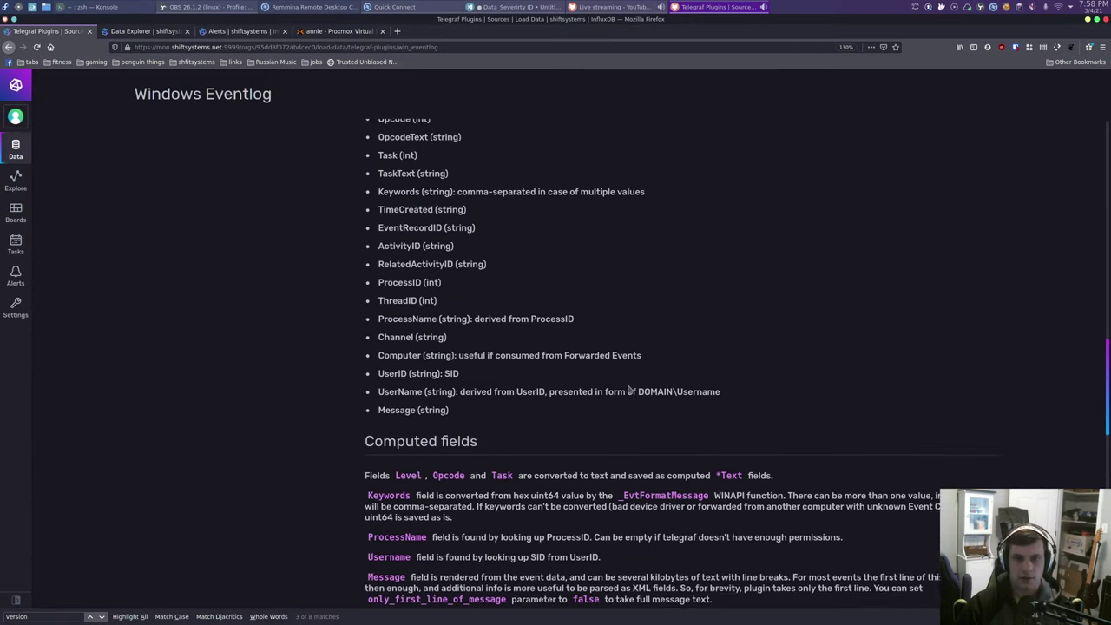
scroll(629, 390, "down", 3)
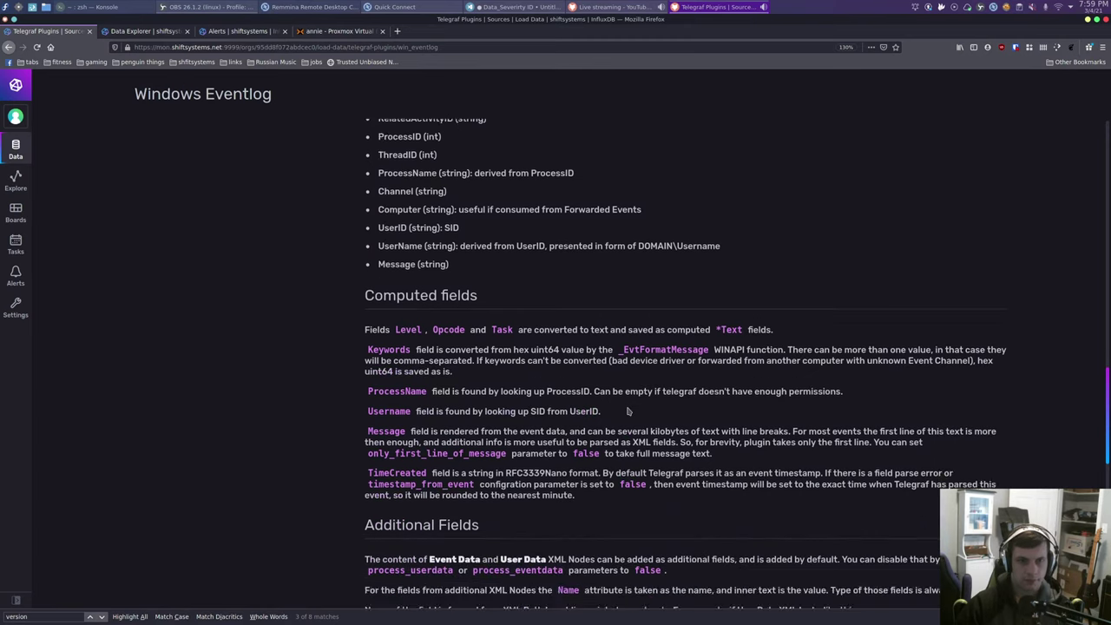
scroll(620, 403, "up", 9)
scroll(614, 398, "up", 3)
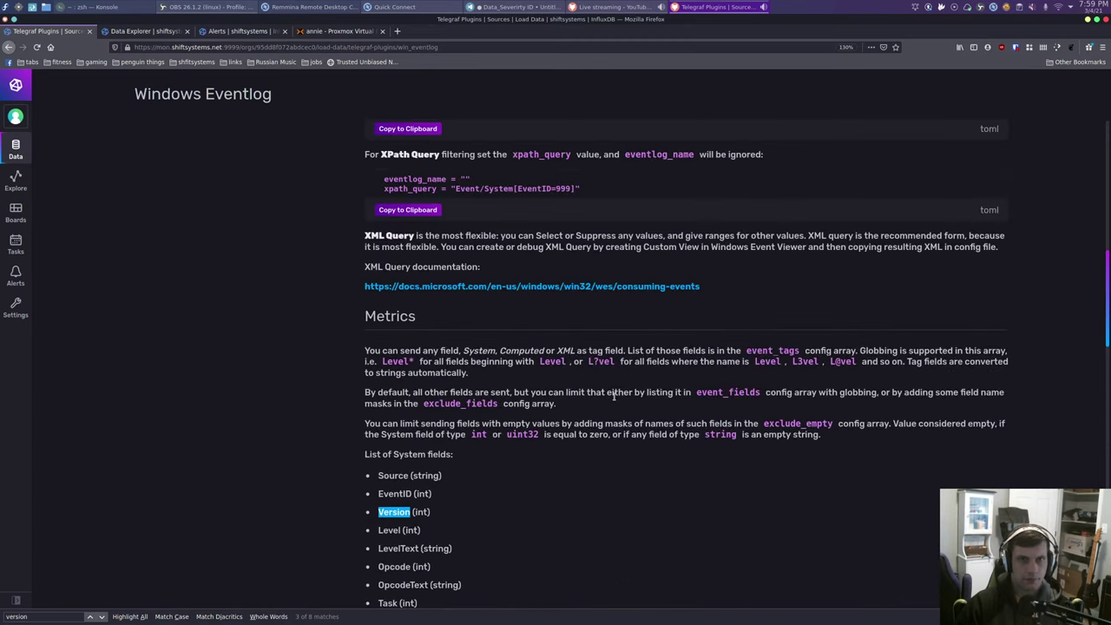
left_click_drag(434, 350, 745, 350)
left_click(746, 351)
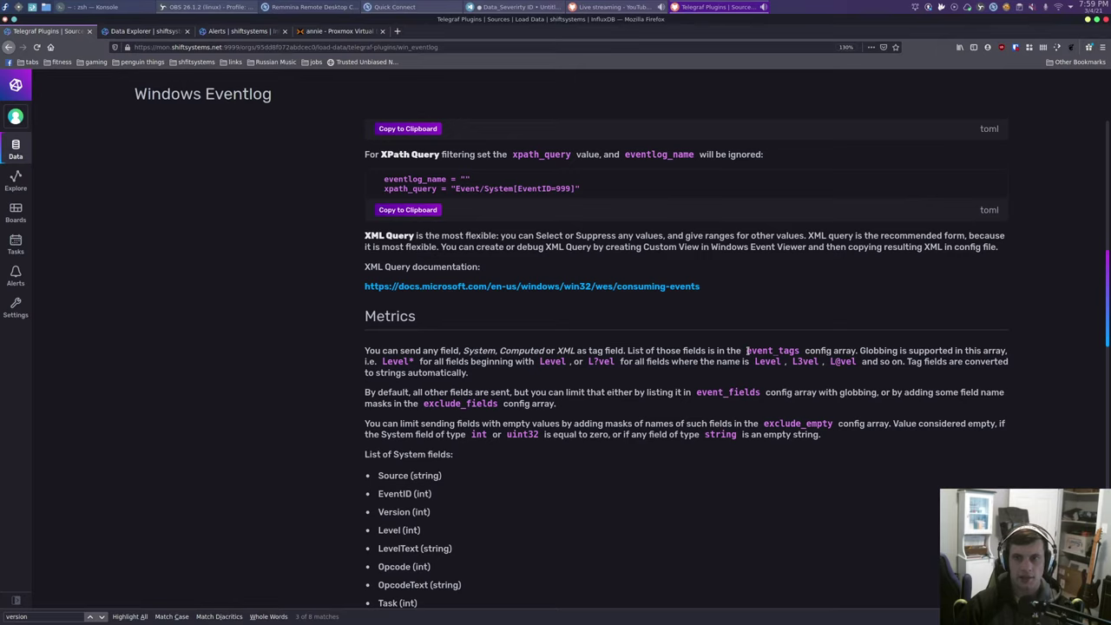
left_click_drag(747, 351, 1007, 361)
left_click(1006, 361)
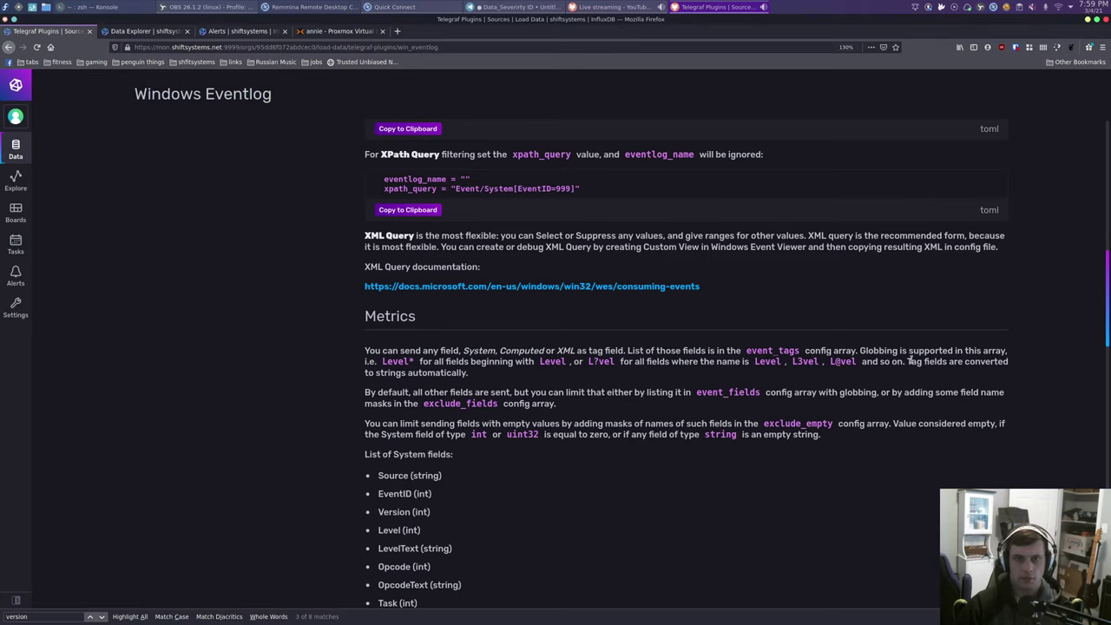
left_click_drag(364, 392, 631, 403)
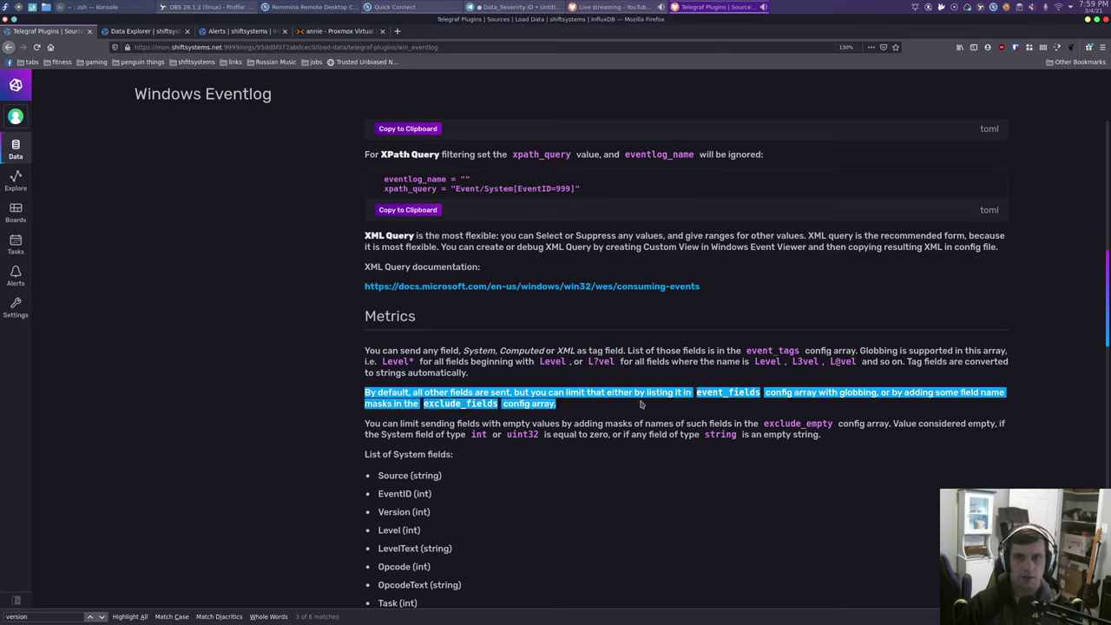
left_click(641, 403)
left_click_drag(761, 392, 875, 405)
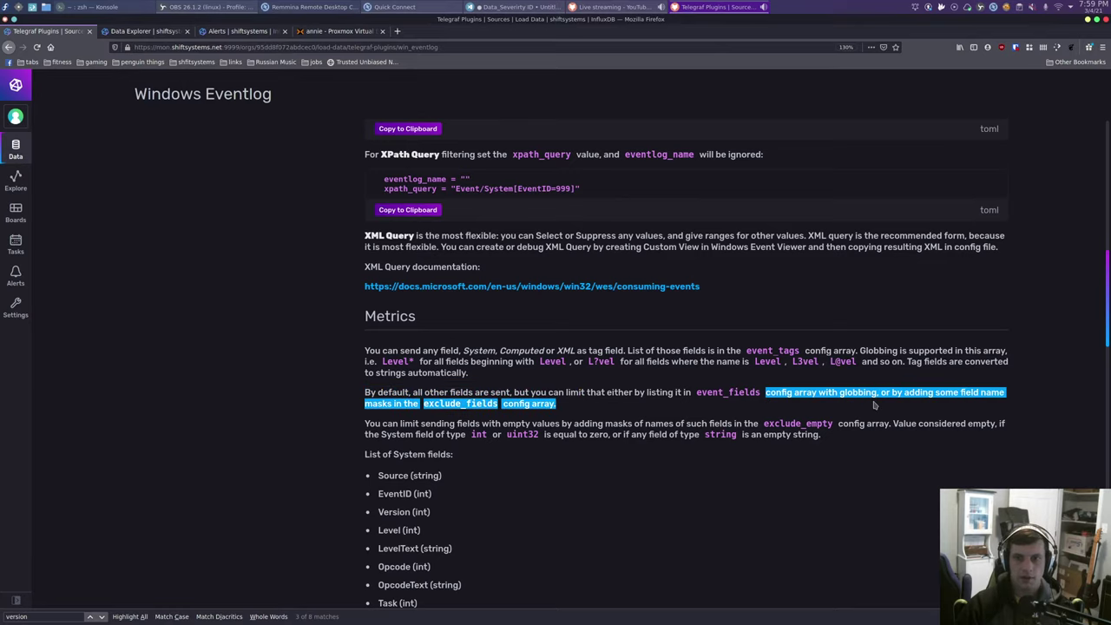
left_click(875, 405)
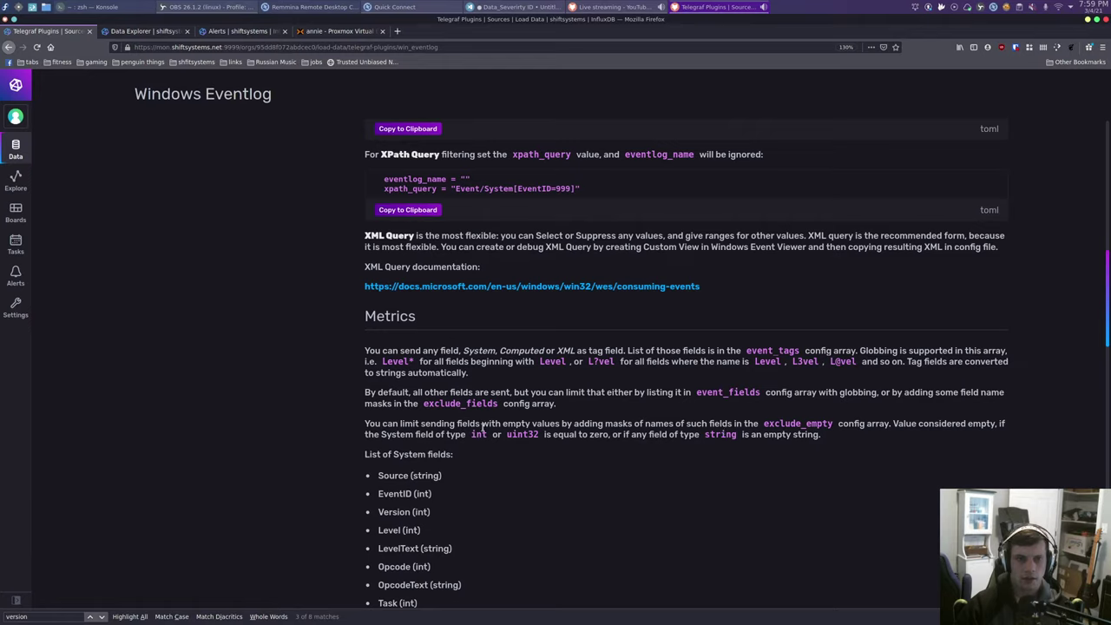
left_click_drag(364, 424, 664, 426)
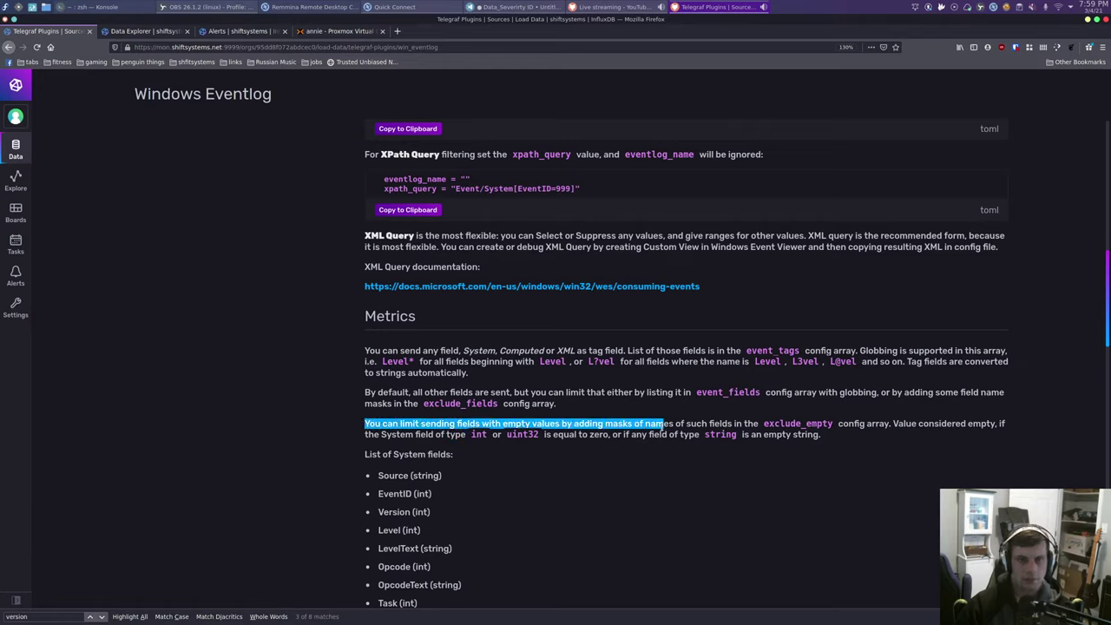
- Examine the plugin documentation from the System fields list through Computed fields, Additional Fields and Localization to Example Output
scroll(664, 425, "down", 3)
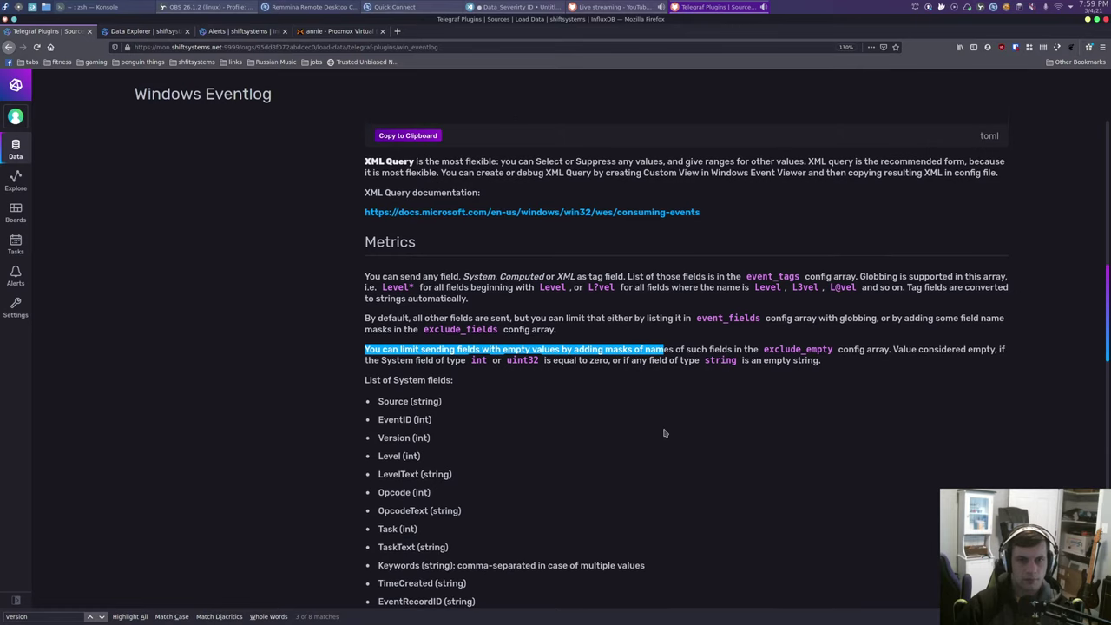
scroll(664, 434, "down", 2)
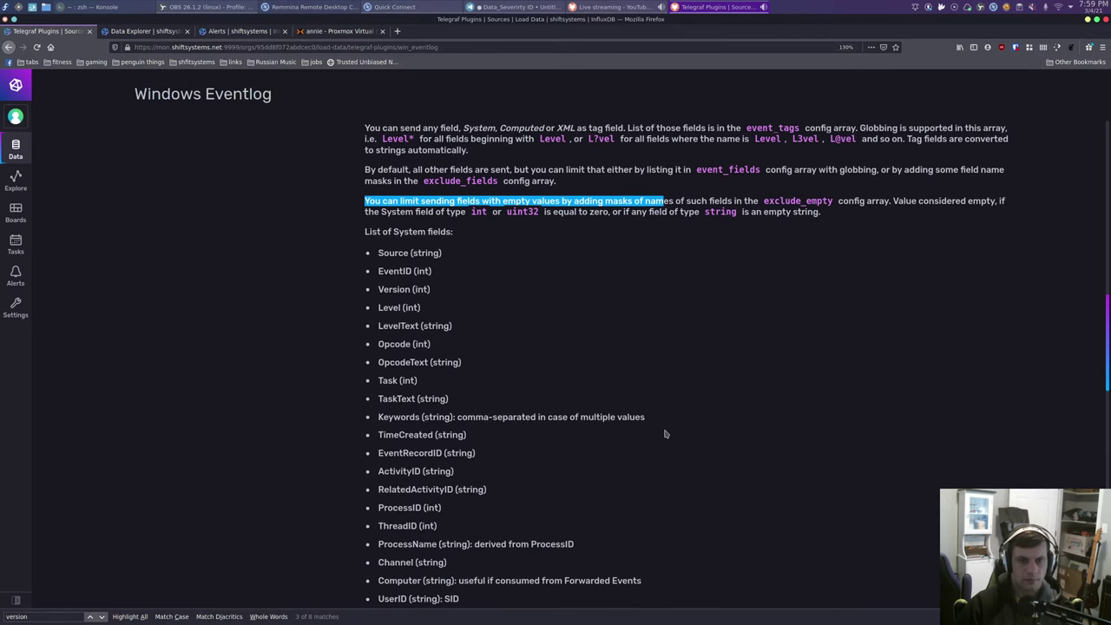
scroll(665, 434, "down", 2)
scroll(665, 434, "down", 1)
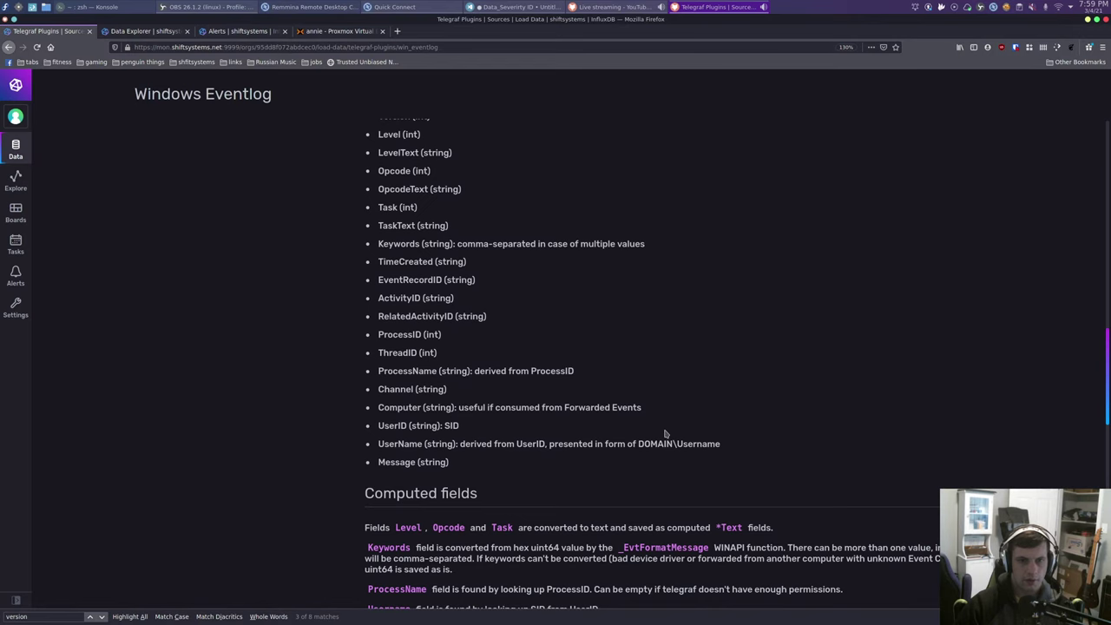
scroll(666, 433, "down", 2)
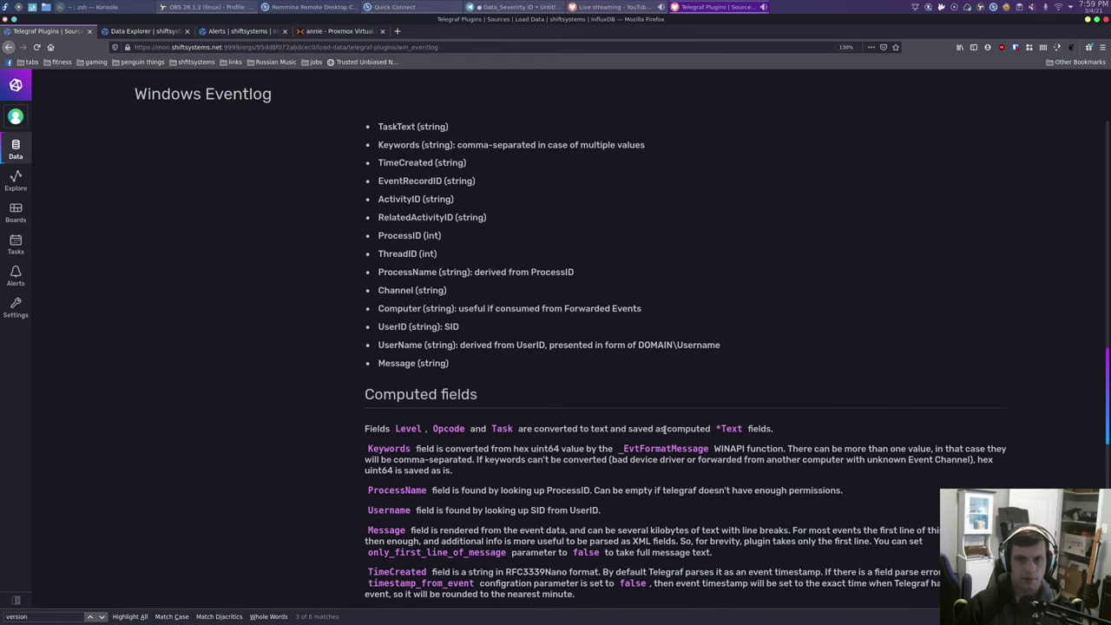
scroll(664, 431, "down", 1)
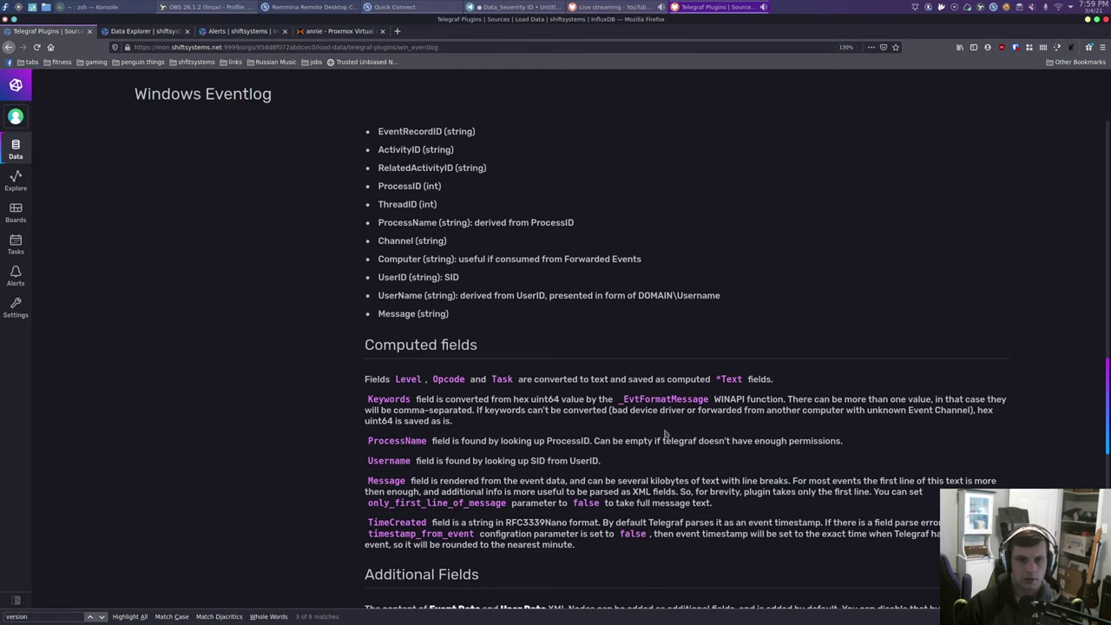
scroll(664, 433, "down", 7)
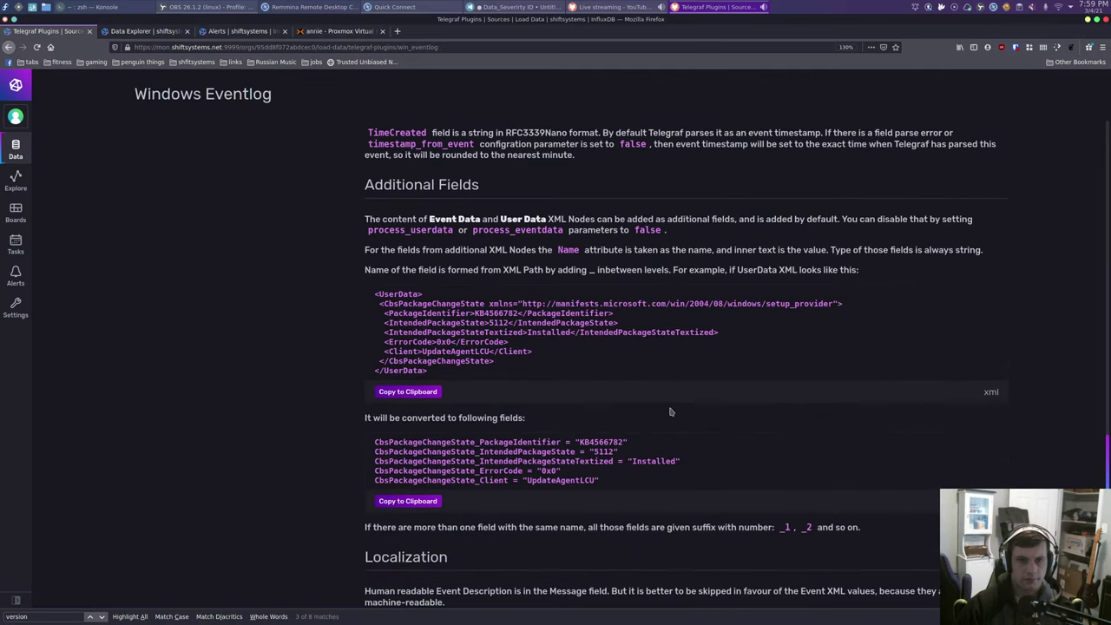
scroll(670, 411, "down", 4)
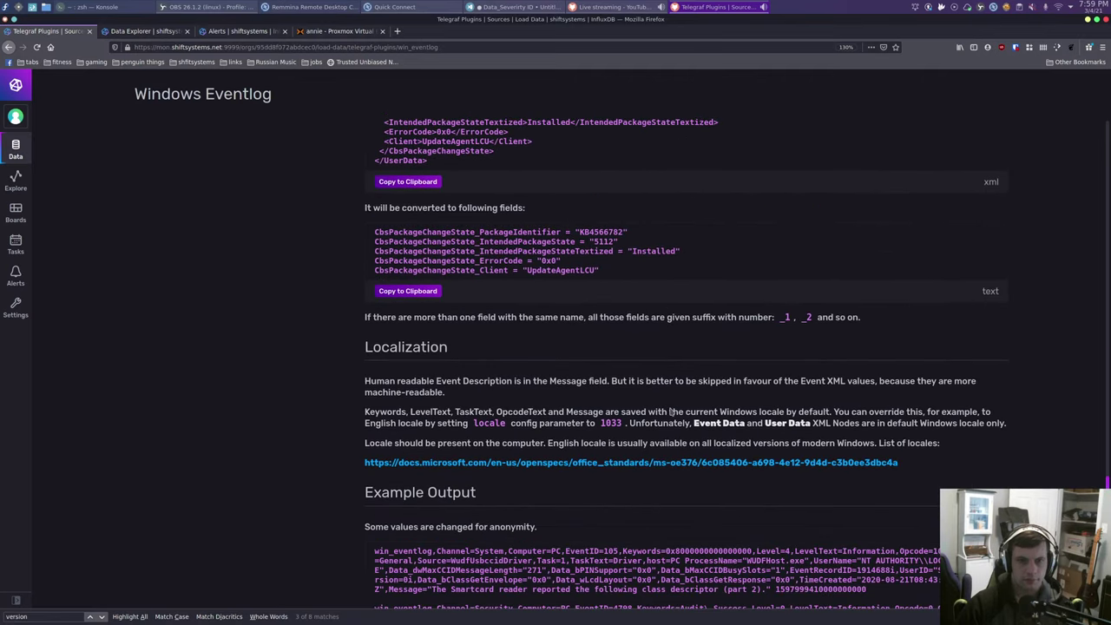
scroll(670, 412, "down", 1)
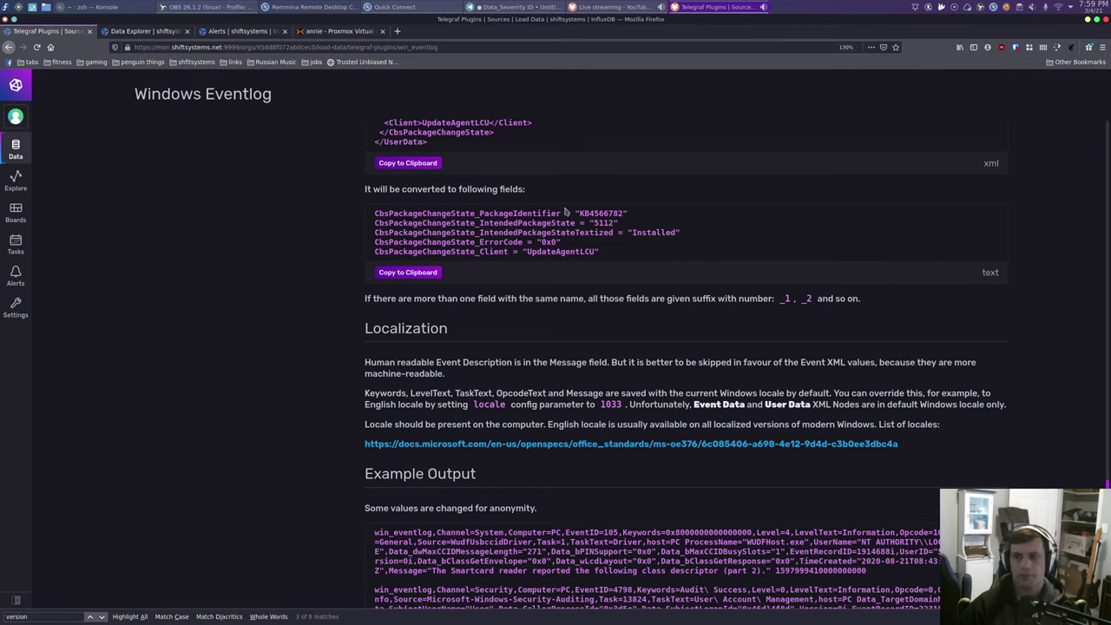
scroll(547, 206, "down", 3)
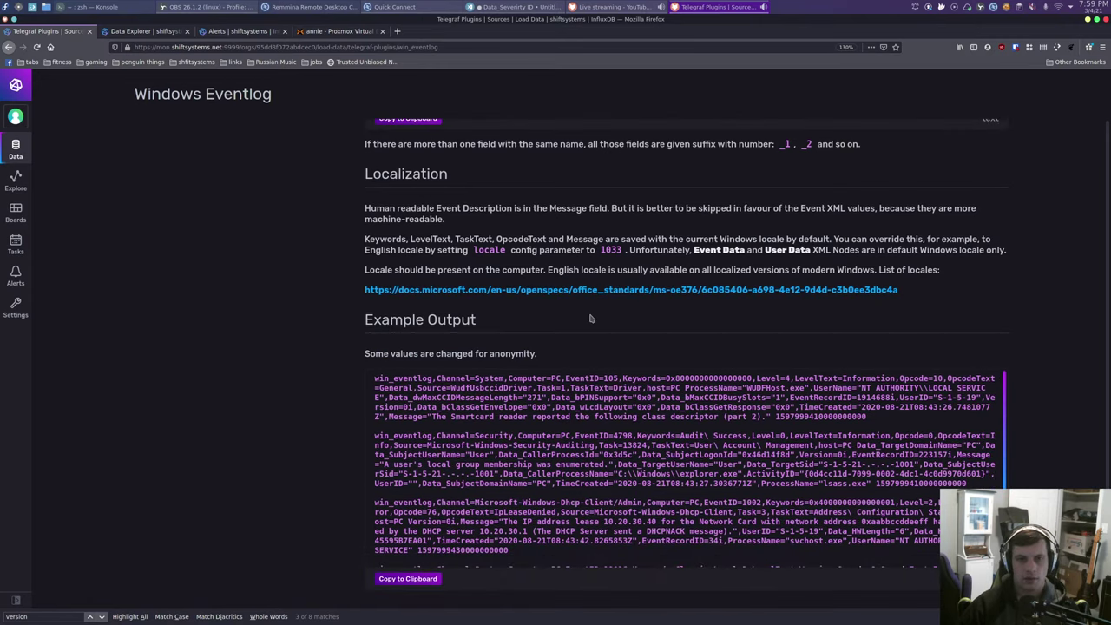
- Open the Telegraf 1.17 documentation in the browser tab currently showing Proxmox
scroll(590, 318, "up", 5)
left_click(215, 30)
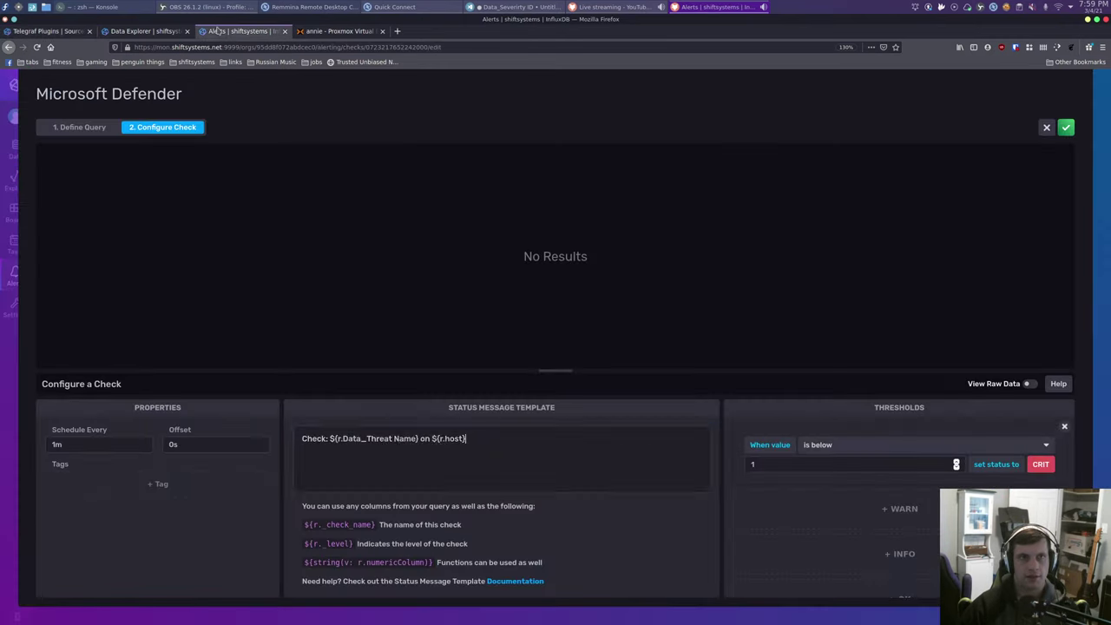
left_click(326, 32)
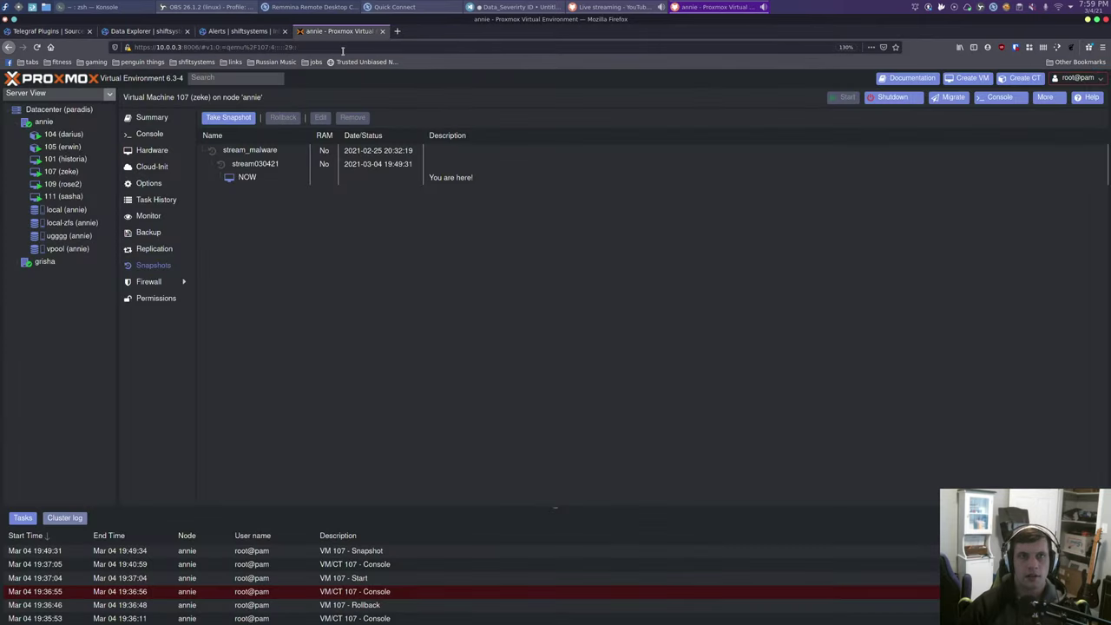
left_click(310, 45)
type("telegr")
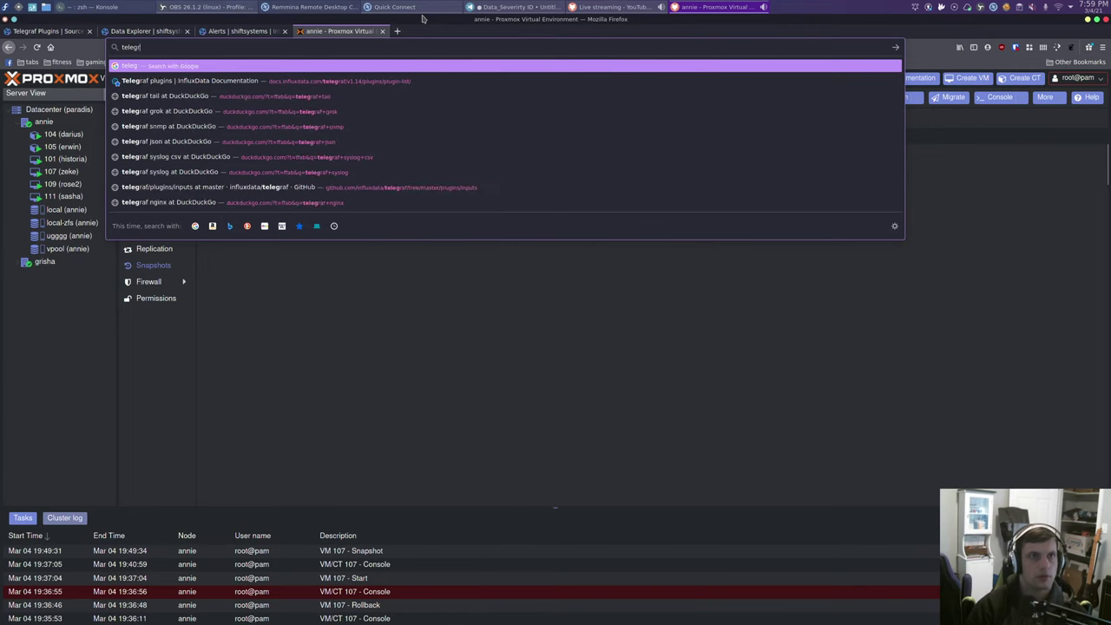
type("af 1.17 doc")
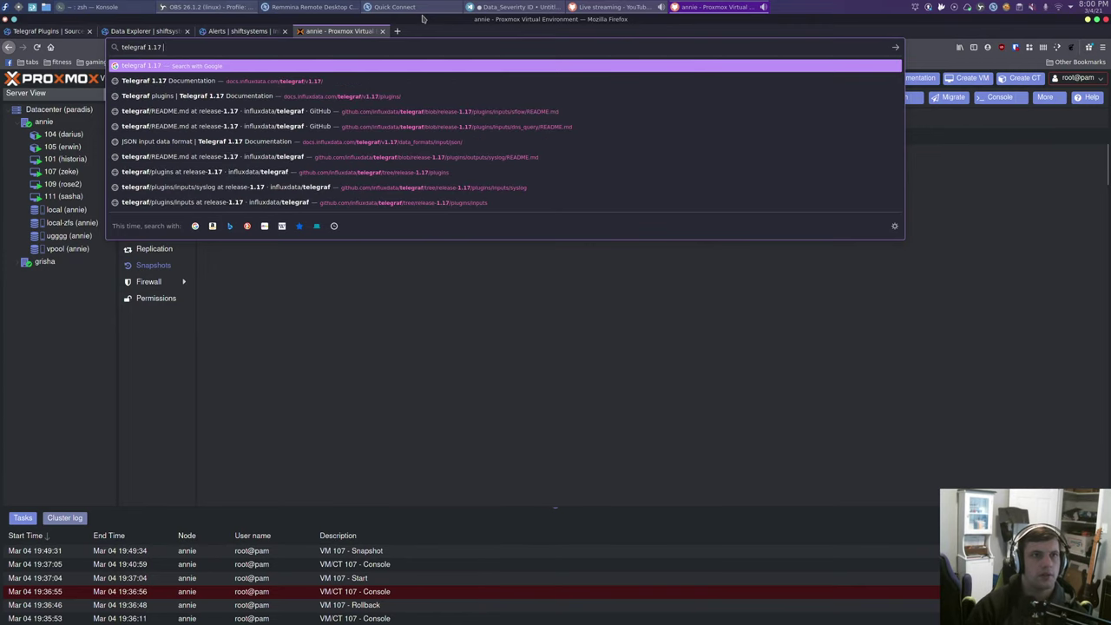
key("Down")
key("Down")
key("Return")
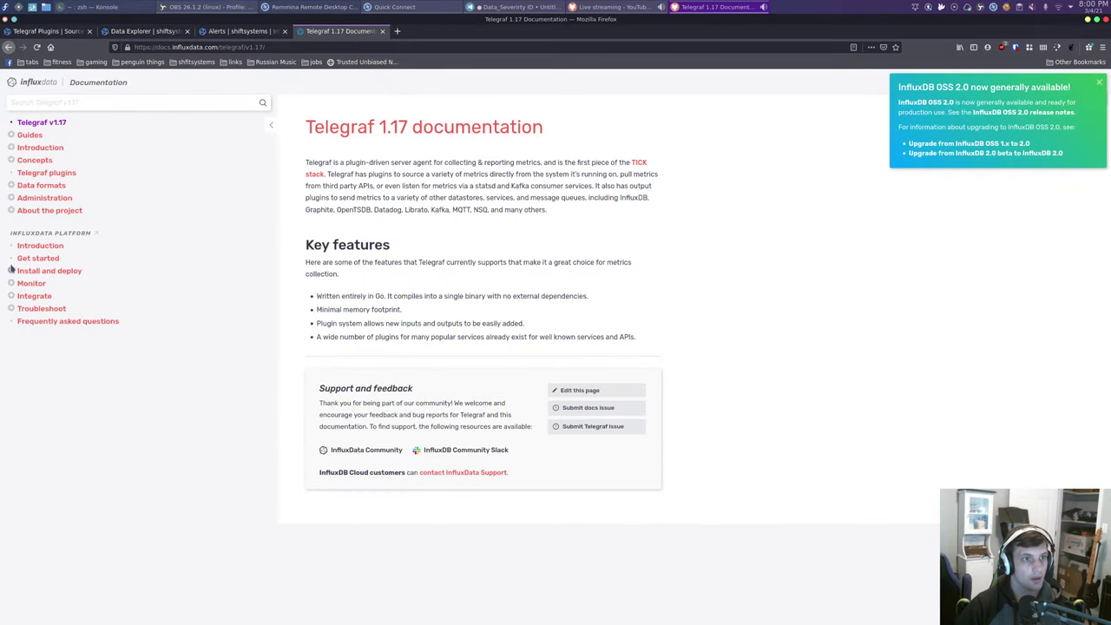
- Filter the documentation's Telegraf plugins list by the Processor type and open the Converter plugin's GitHub page in a new tab
left_click(24, 176)
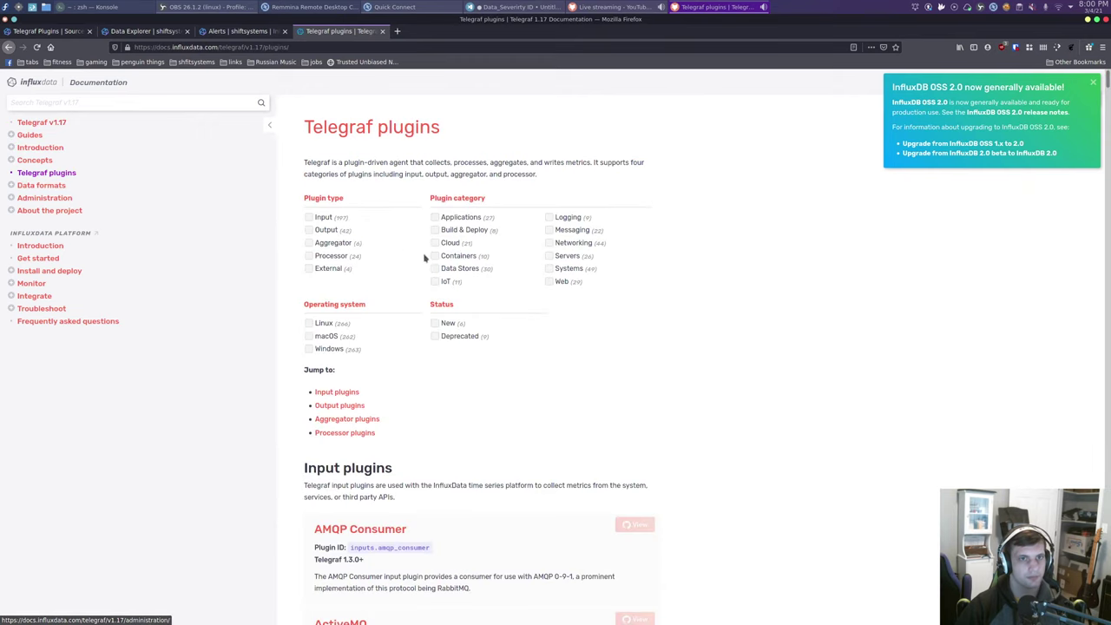
left_click(330, 257)
scroll(257, 421, "down", 5)
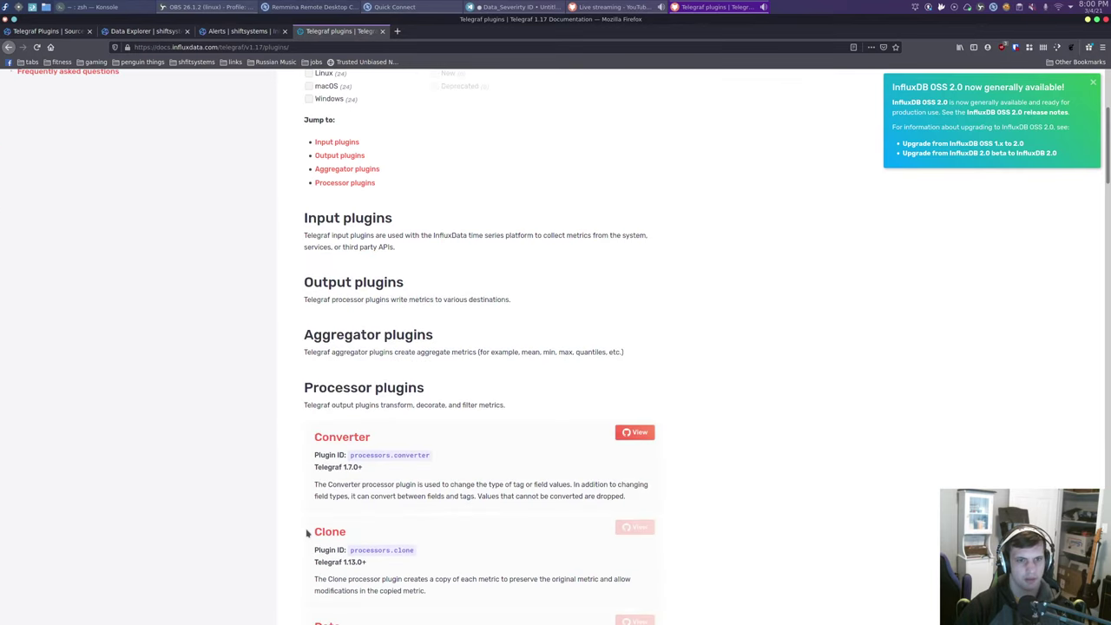
left_click_drag(397, 482, 657, 496)
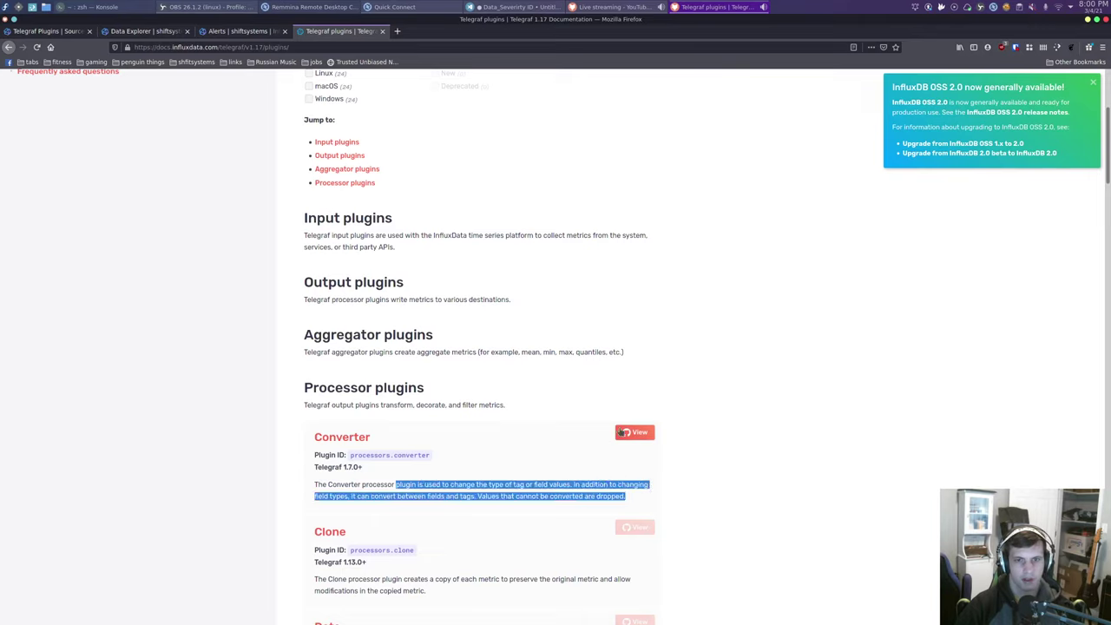
middle_click(621, 432)
- Read the processor plugin descriptions from Clone and Dedup through Enum, Override and Parser to Pivot
scroll(617, 431, "down", 2)
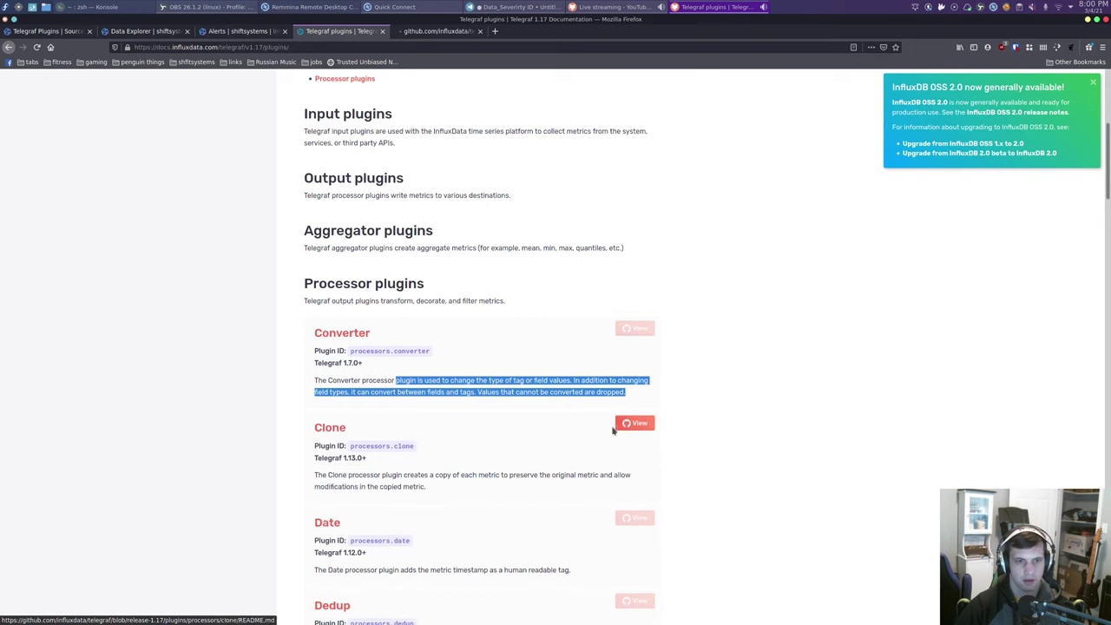
scroll(613, 431, "down", 3)
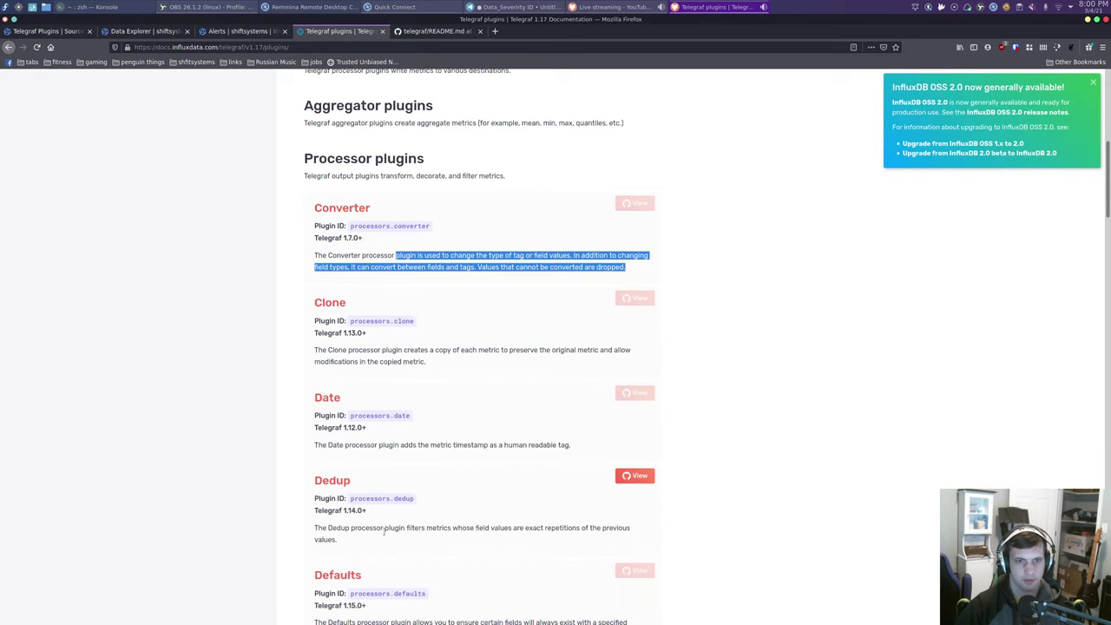
left_click_drag(383, 533, 488, 539)
left_click(488, 540)
scroll(478, 528, "down", 5)
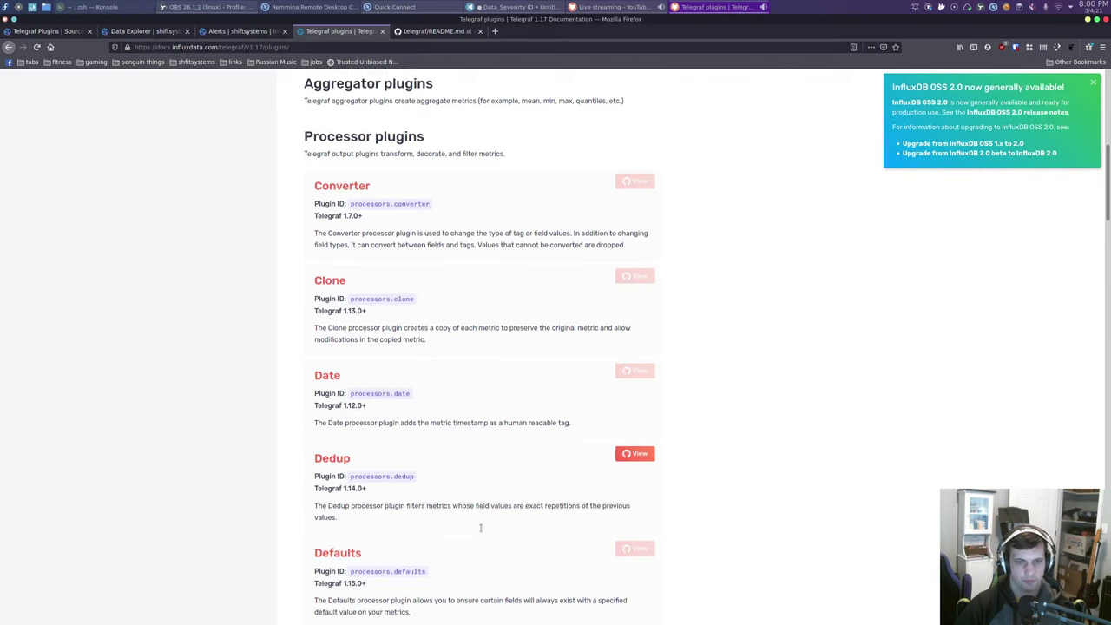
scroll(475, 522, "down", 2)
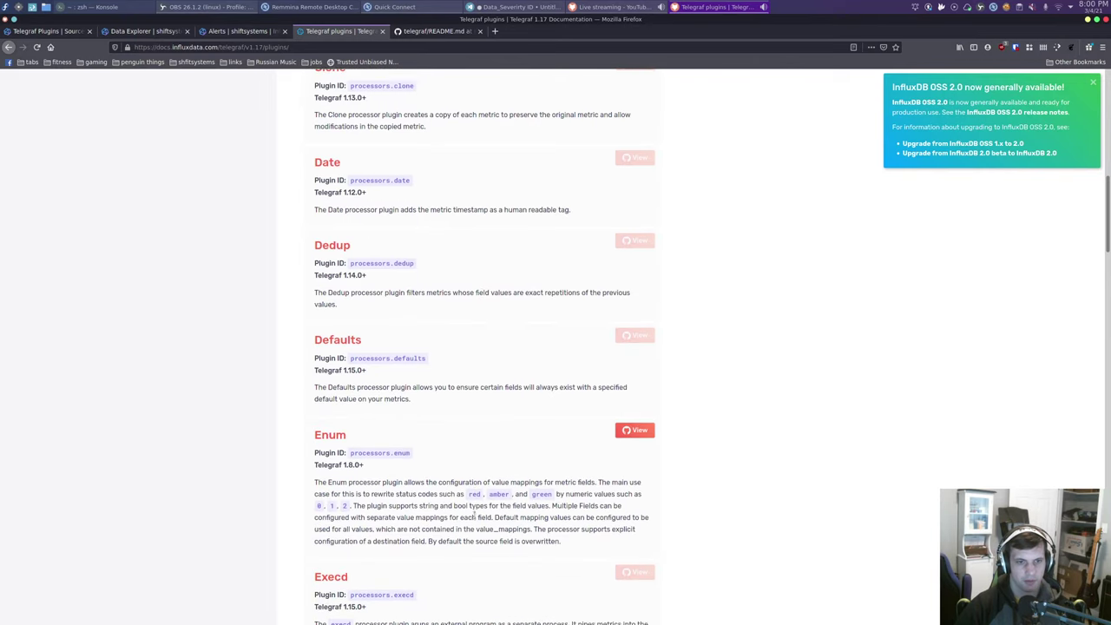
scroll(473, 515, "down", 8)
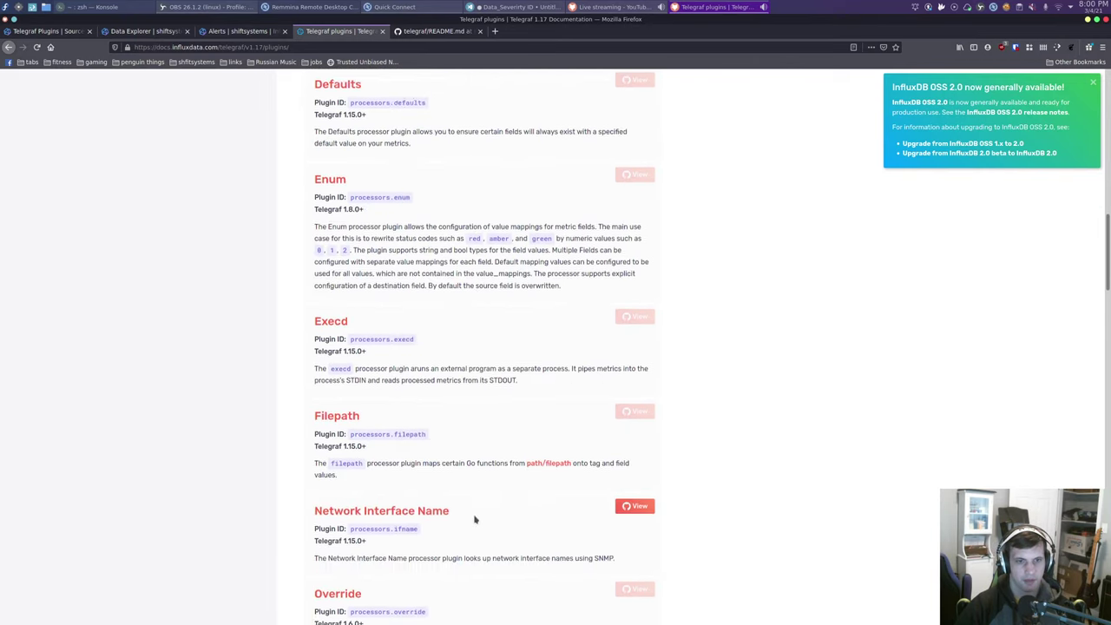
scroll(474, 519, "down", 8)
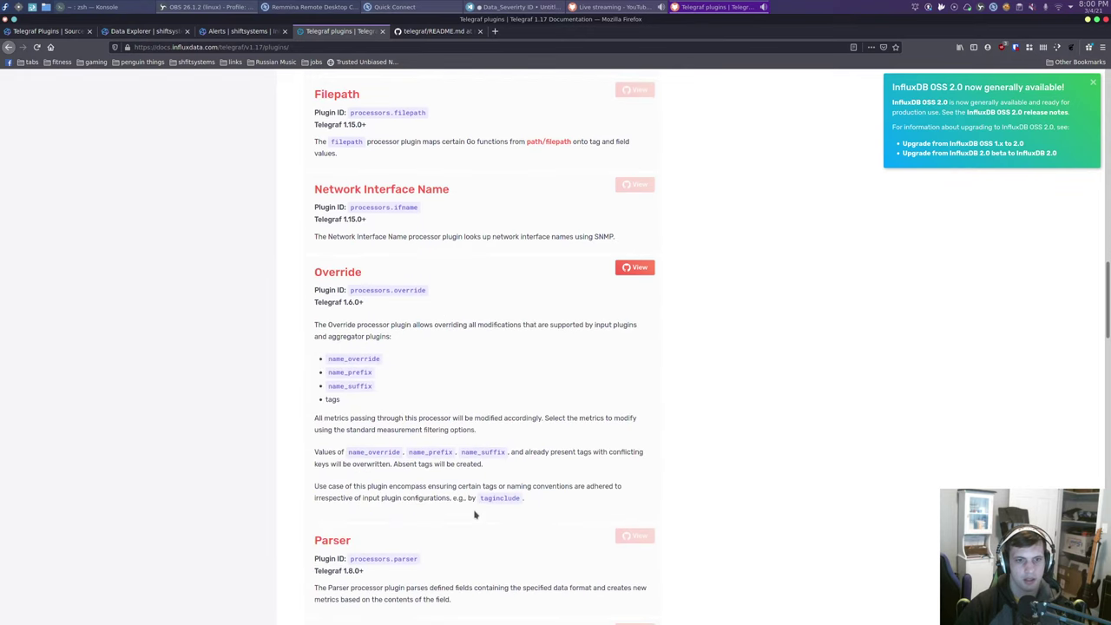
scroll(354, 475, "down", 2)
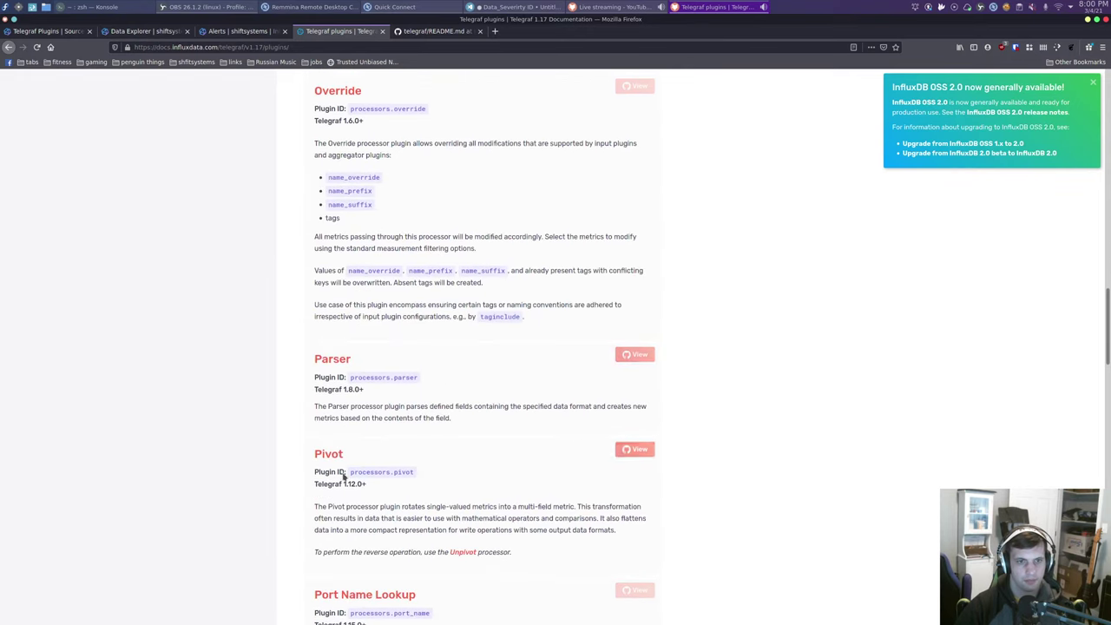
left_click_drag(316, 512, 448, 524)
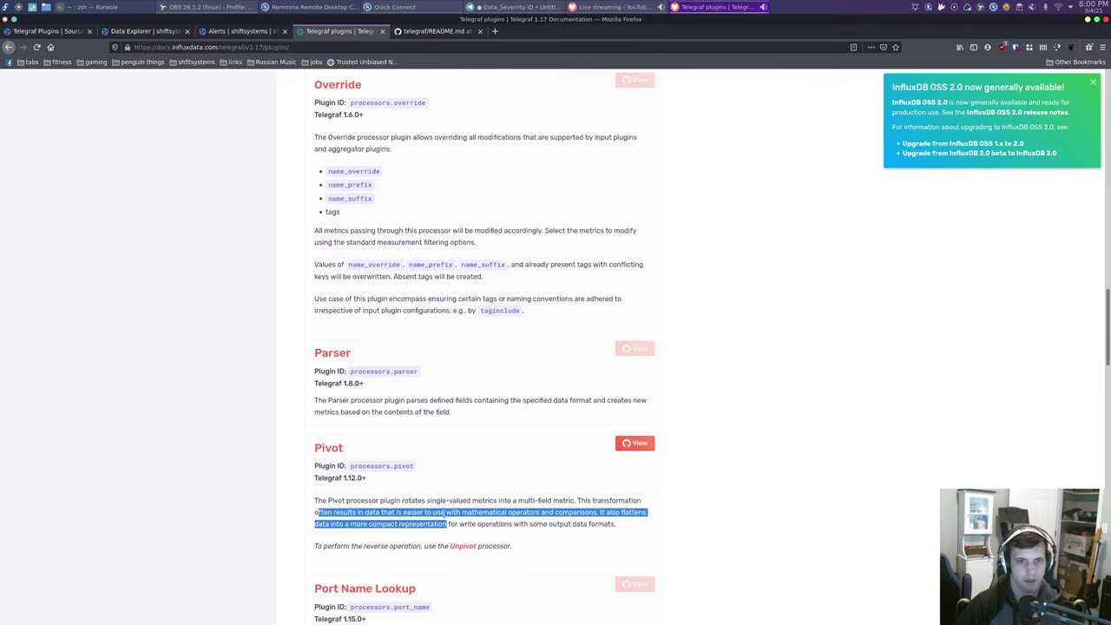
left_click(446, 521)
- Examine the remaining processor plugin descriptions from Port Name Lookup through Regex, Starlark, Strings and Tag Limit to Unpivot
scroll(444, 513, "down", 3)
scroll(446, 515, "down", 2)
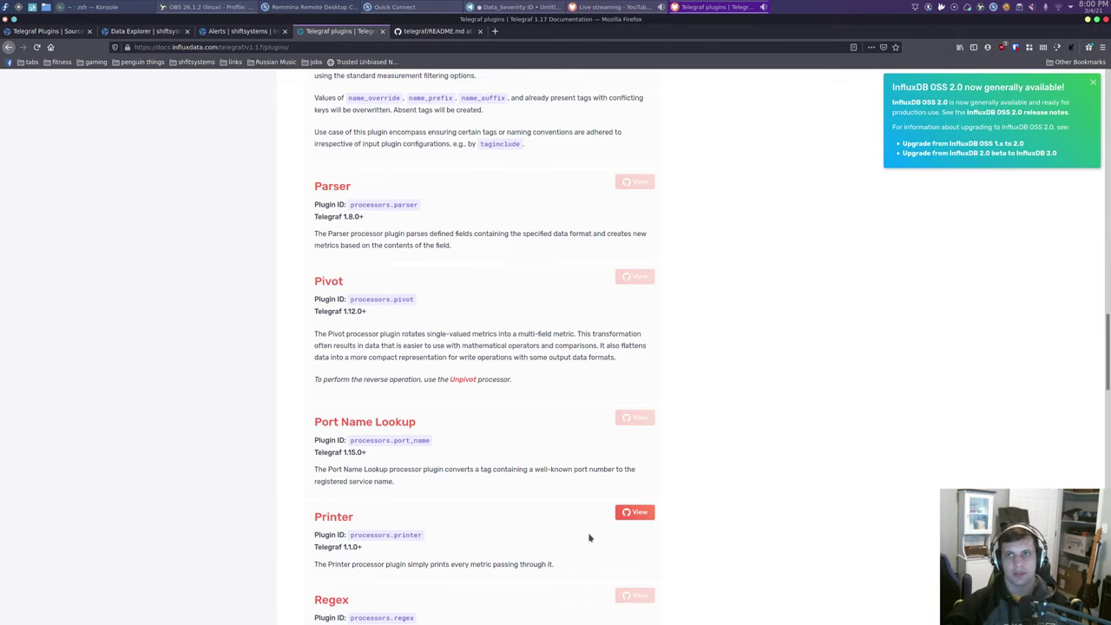
scroll(558, 501, "down", 3)
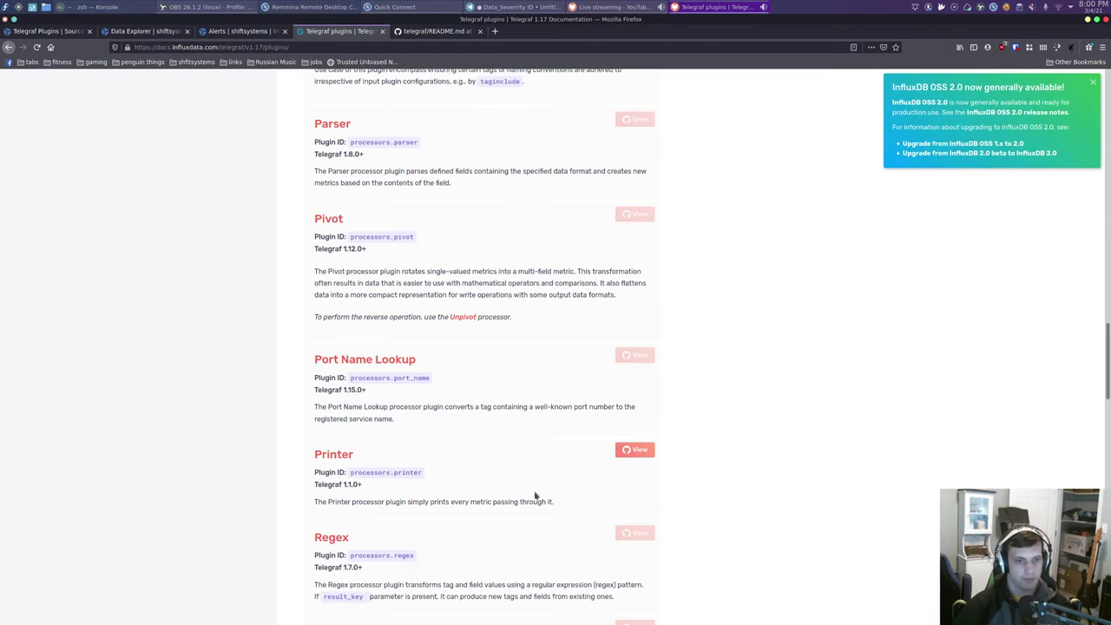
scroll(450, 474, "down", 4)
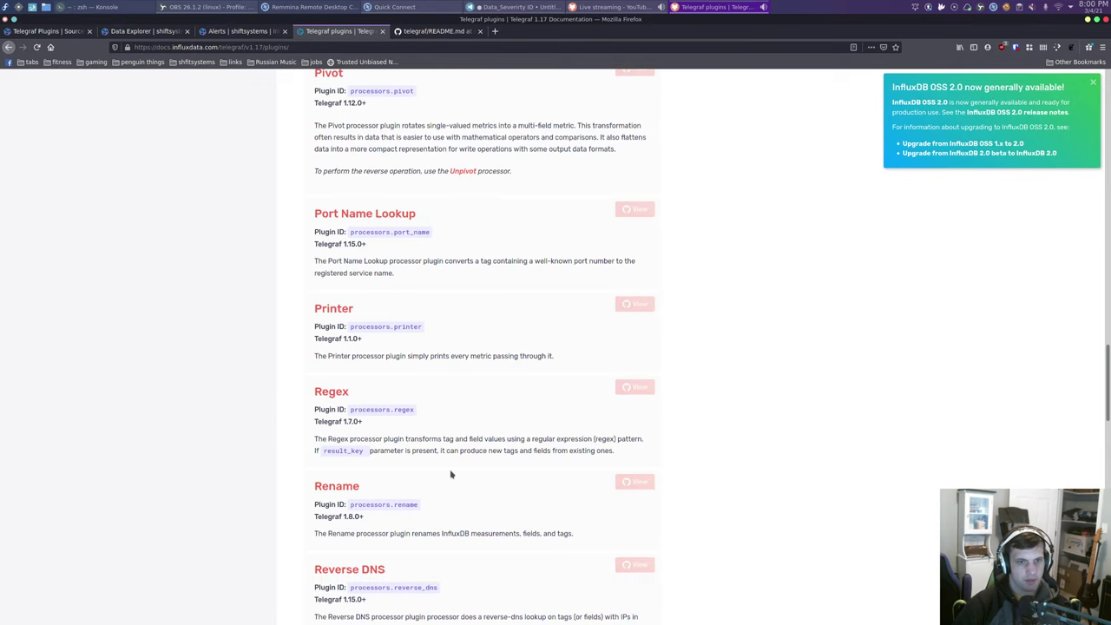
scroll(450, 474, "down", 4)
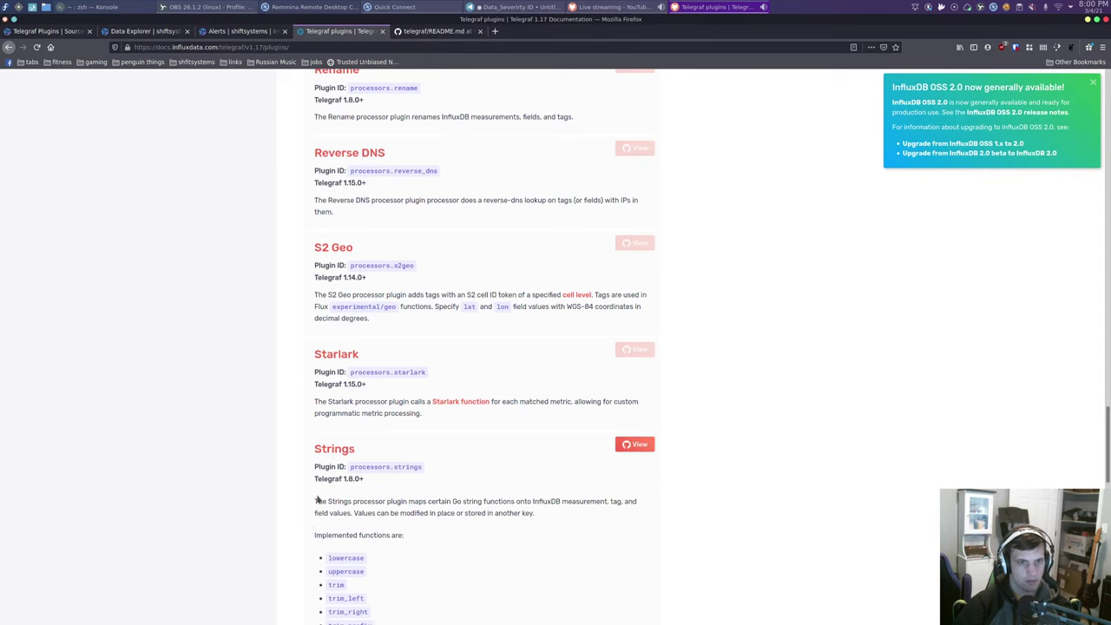
scroll(318, 499, "down", 5)
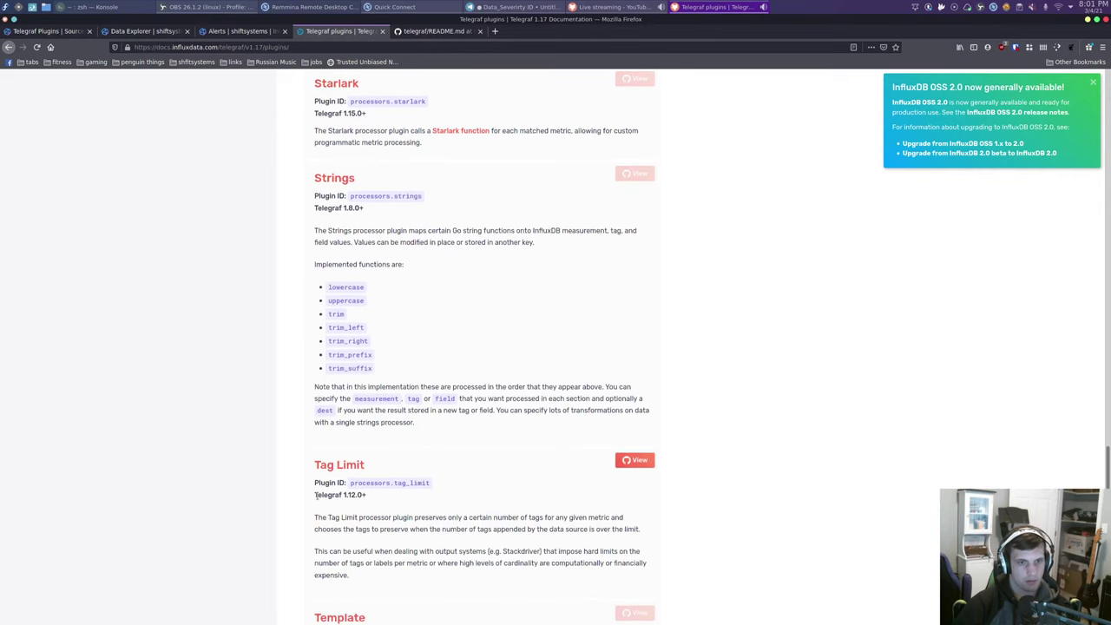
scroll(315, 497, "down", 8)
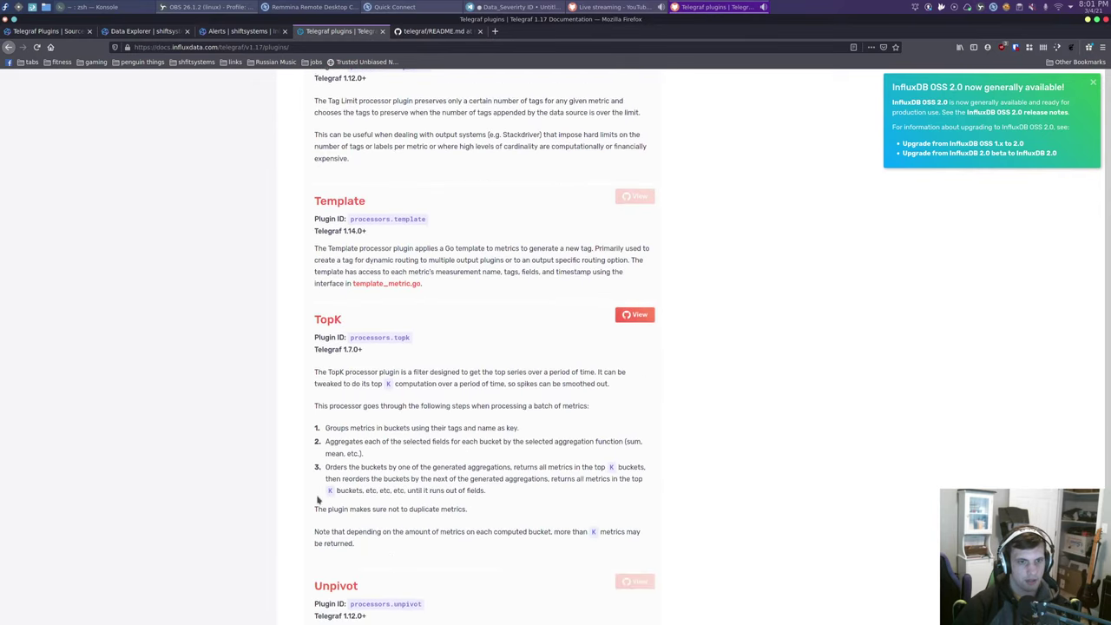
scroll(318, 500, "down", 5)
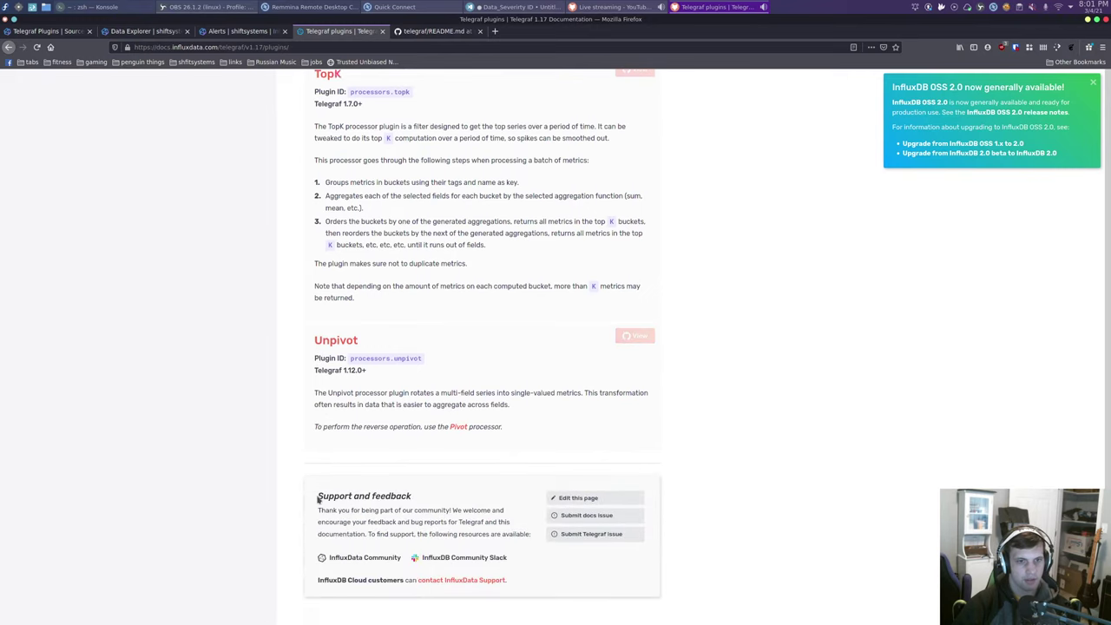
- Switch to the Converter Processor README and read its tag and field configuration and the port tag example
left_click(434, 31)
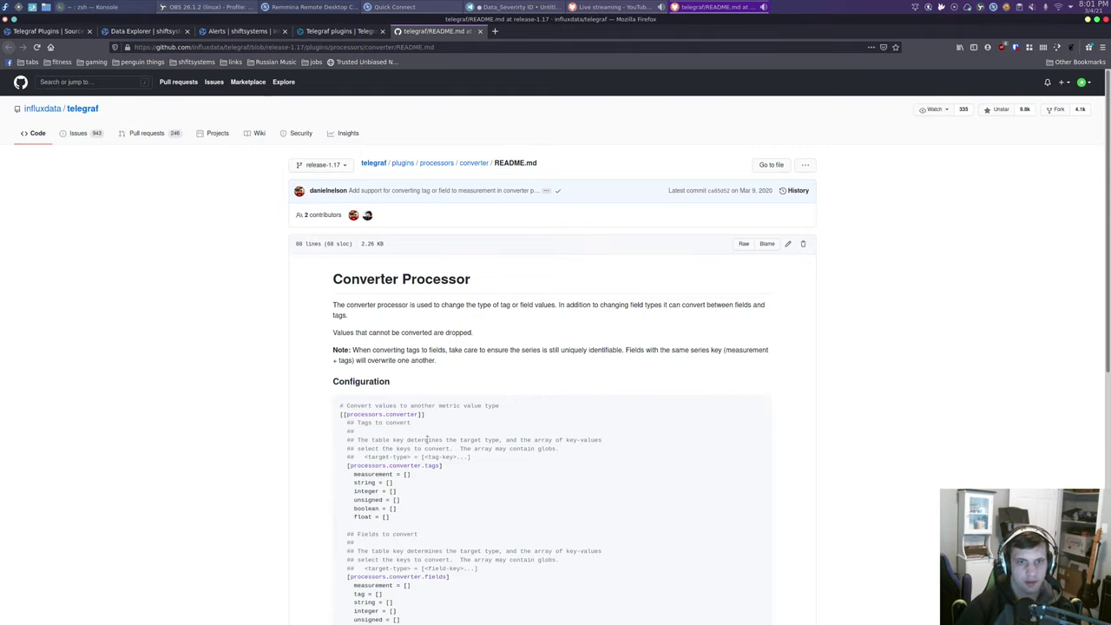
left_click_drag(391, 448, 522, 461)
left_click(551, 466)
scroll(551, 466, "down", 3)
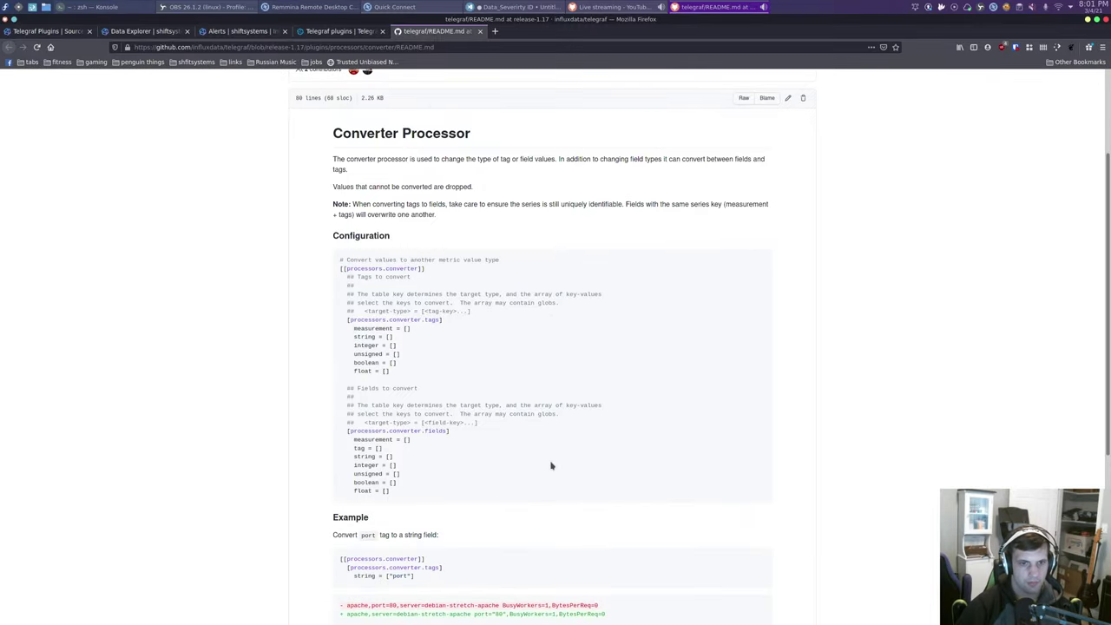
left_click_drag(378, 538, 436, 533)
left_click(436, 534)
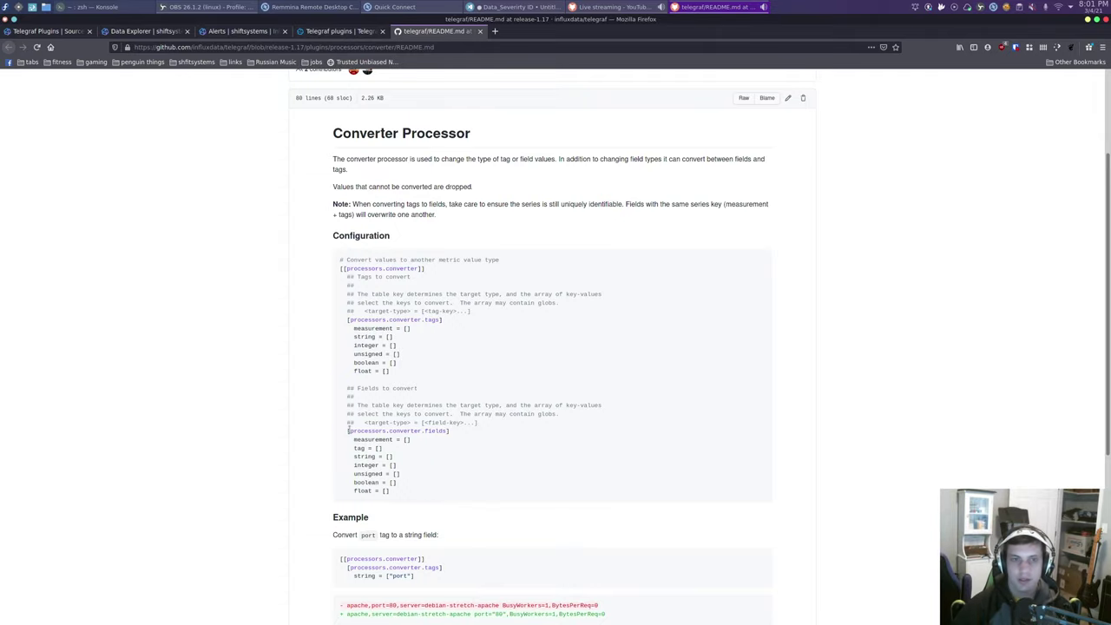
- Review the README's note on converting tags to fields and the comments on target types under Tags to convert
scroll(349, 429, "up", 1)
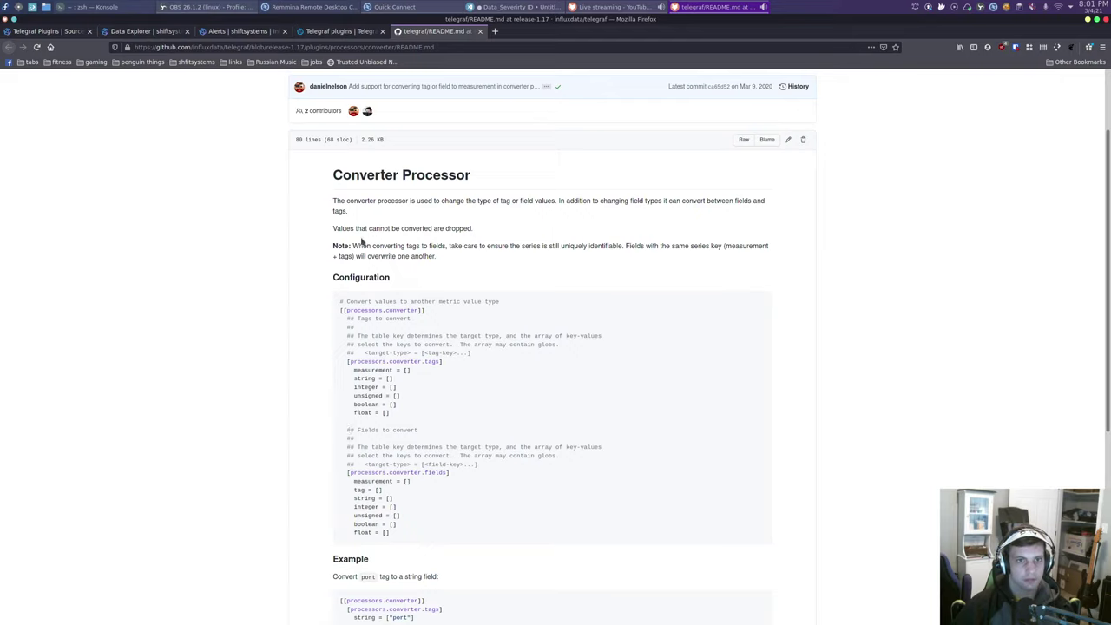
left_click_drag(354, 246, 458, 261)
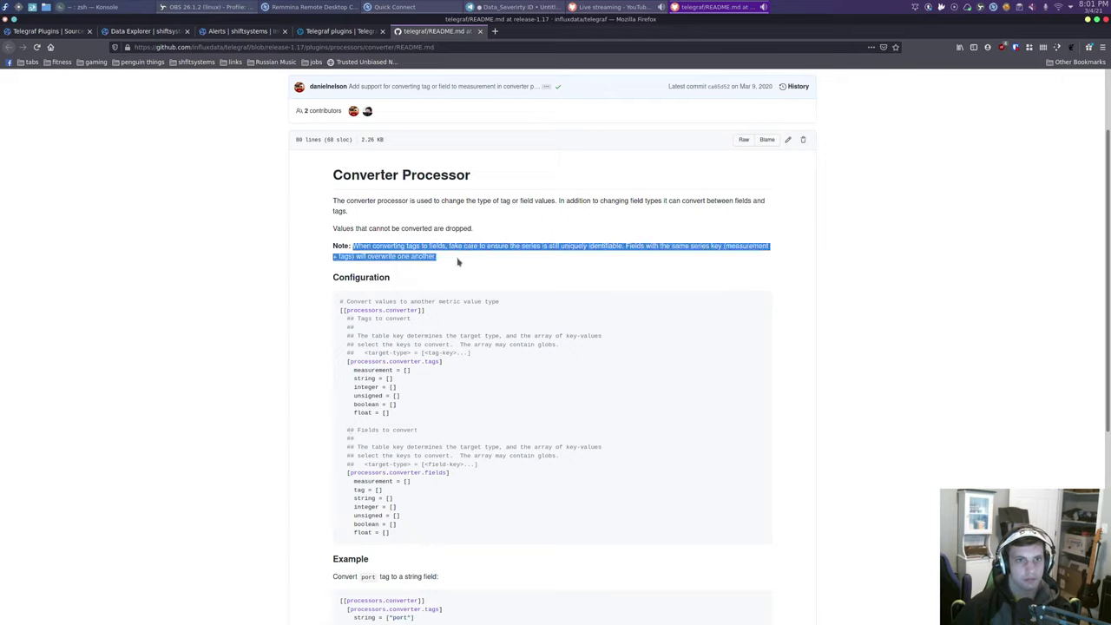
left_click(458, 262)
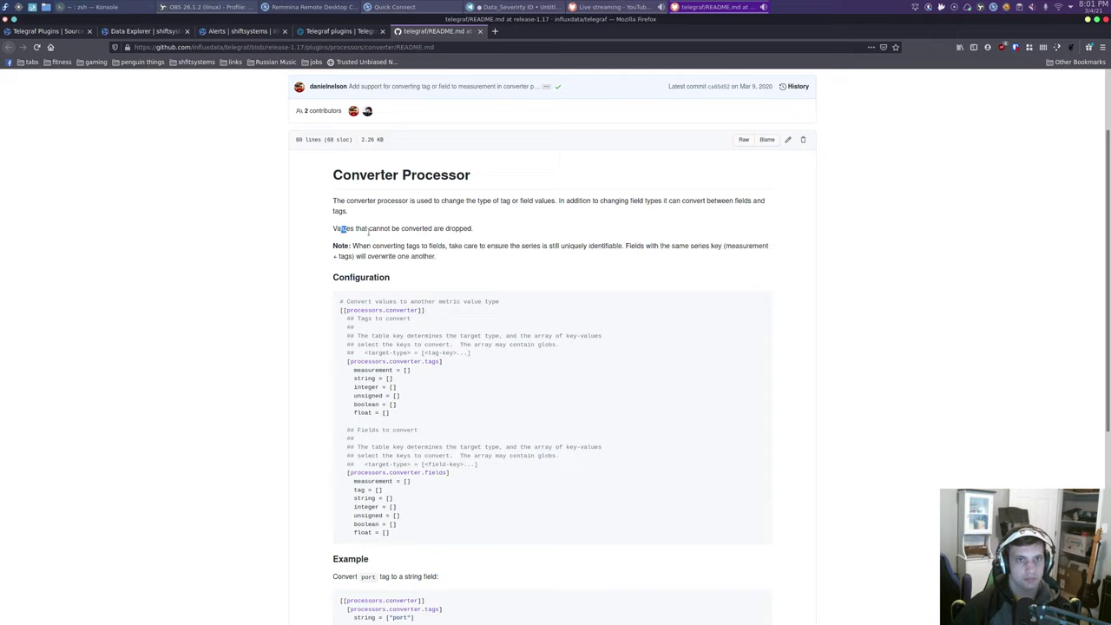
left_click(402, 283)
left_click_drag(402, 283, 391, 324)
left_click(374, 354)
left_click_drag(357, 361, 414, 371)
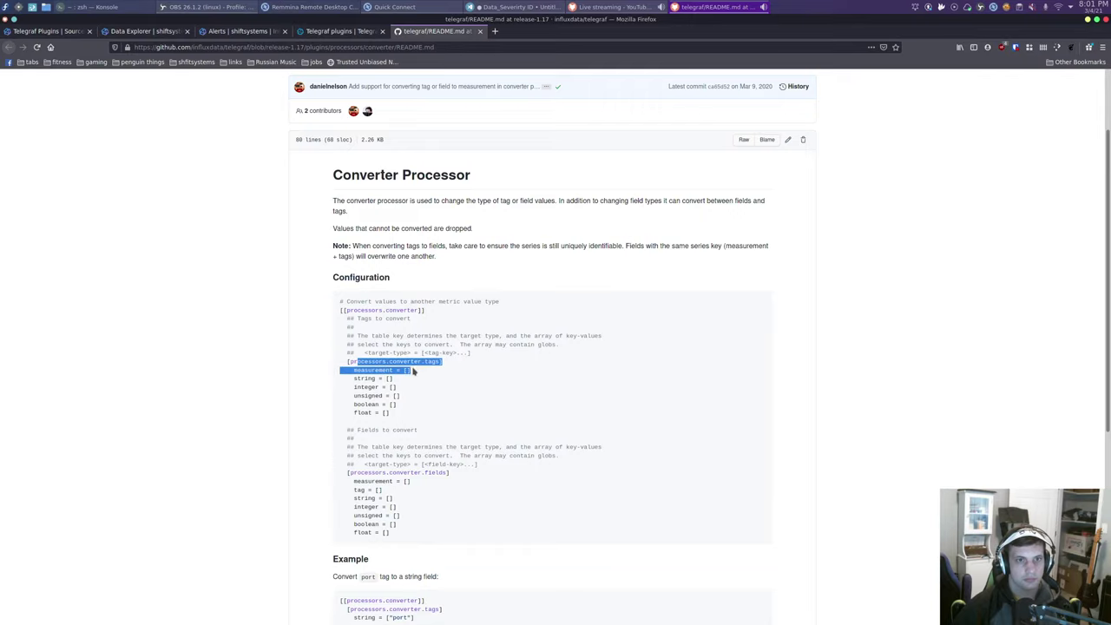
left_click(394, 347)
left_click_drag(361, 336, 405, 353)
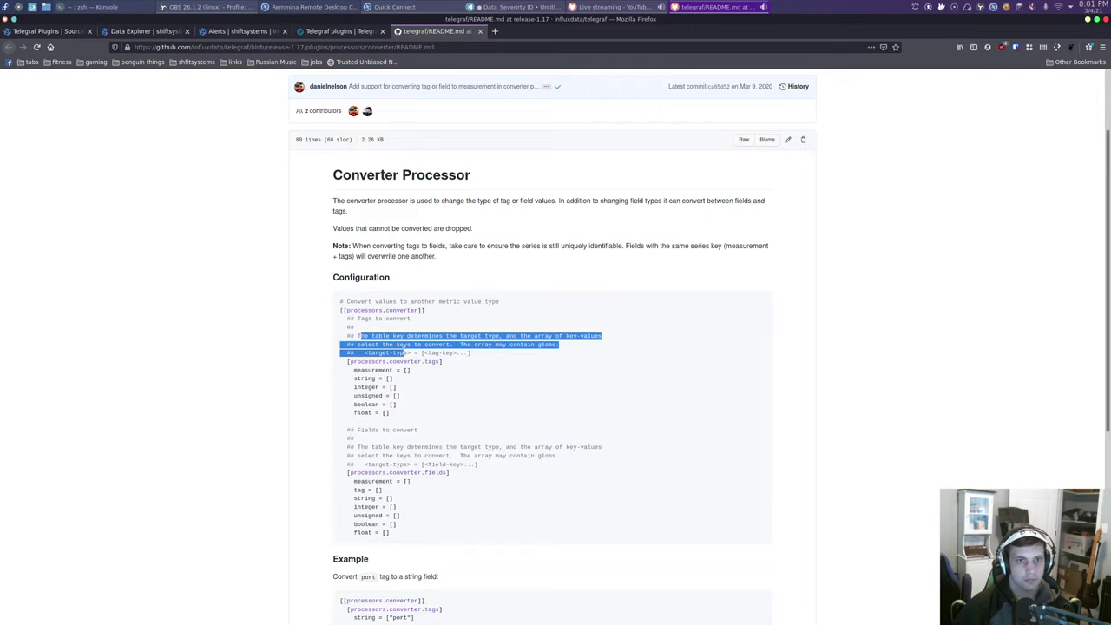
- Return to the Telegraf plugins page and reread the Tag Limit, Strings and Starlark processor descriptions
key("ctrl+Page_Up")
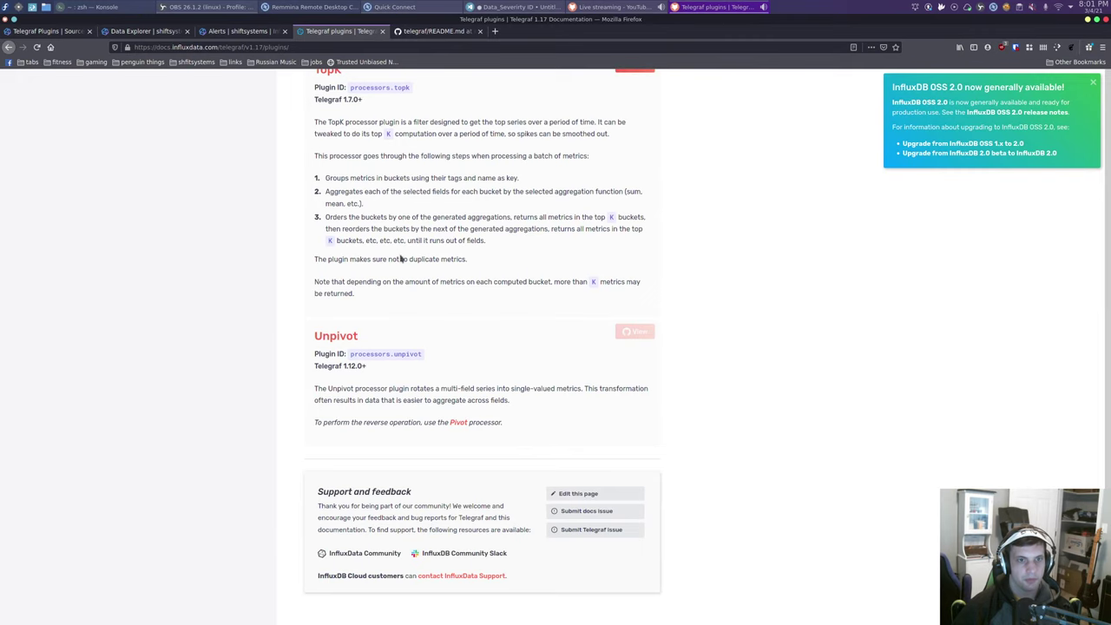
scroll(414, 297, "up", 3)
scroll(419, 316, "up", 8)
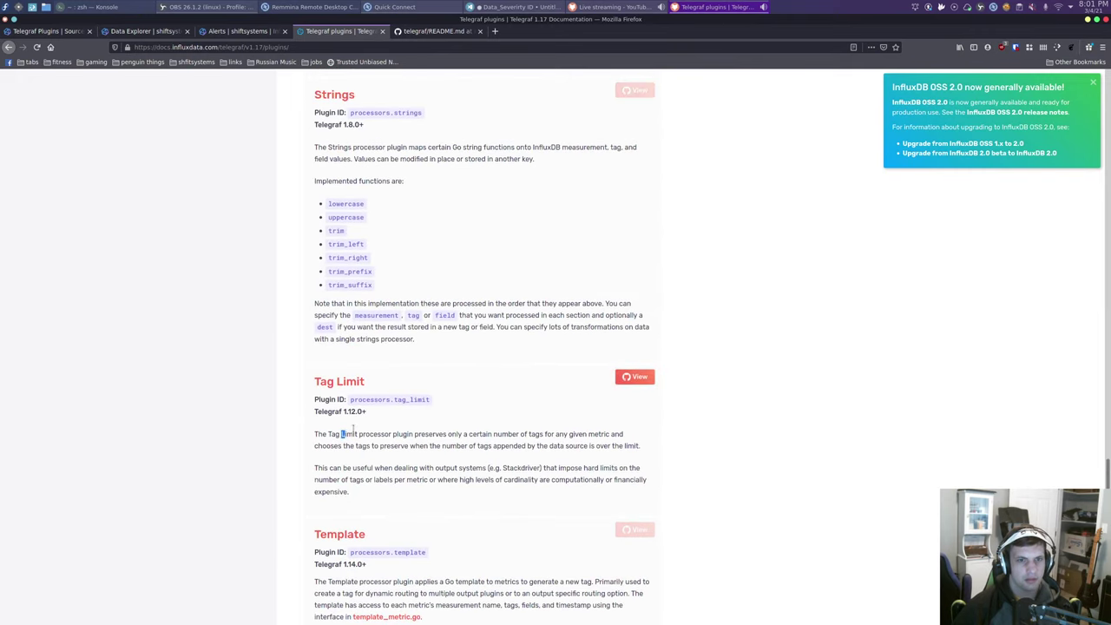
left_click_drag(342, 434, 427, 446)
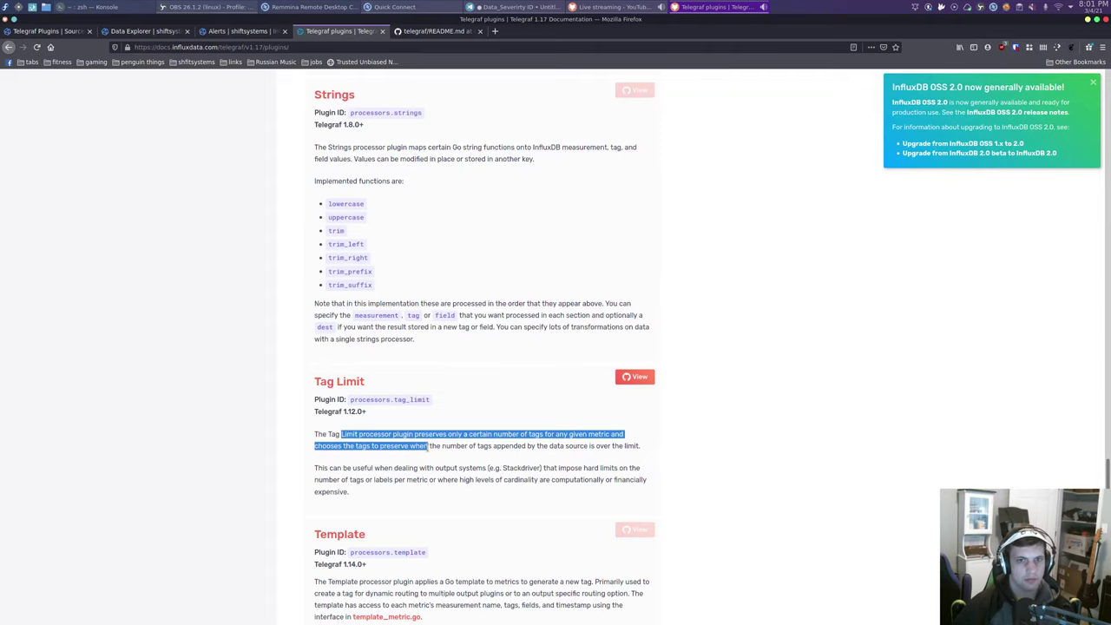
scroll(428, 446, "up", 3)
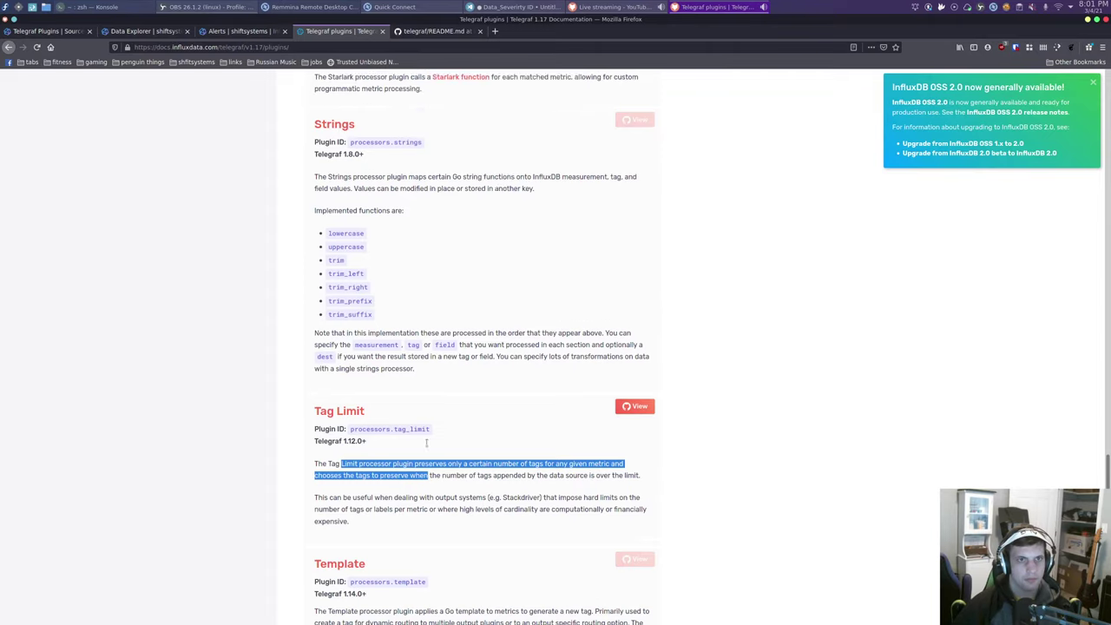
scroll(423, 444, "up", 5)
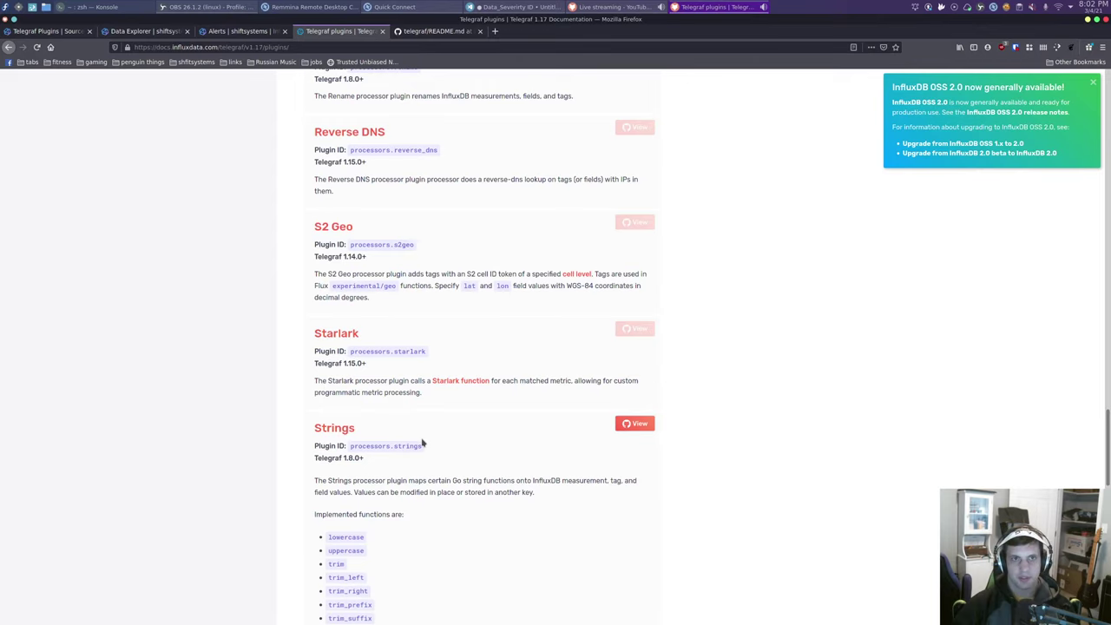
- Read the Rename processor description and open its entry in a separate browser tab
scroll(423, 445, "up", 3)
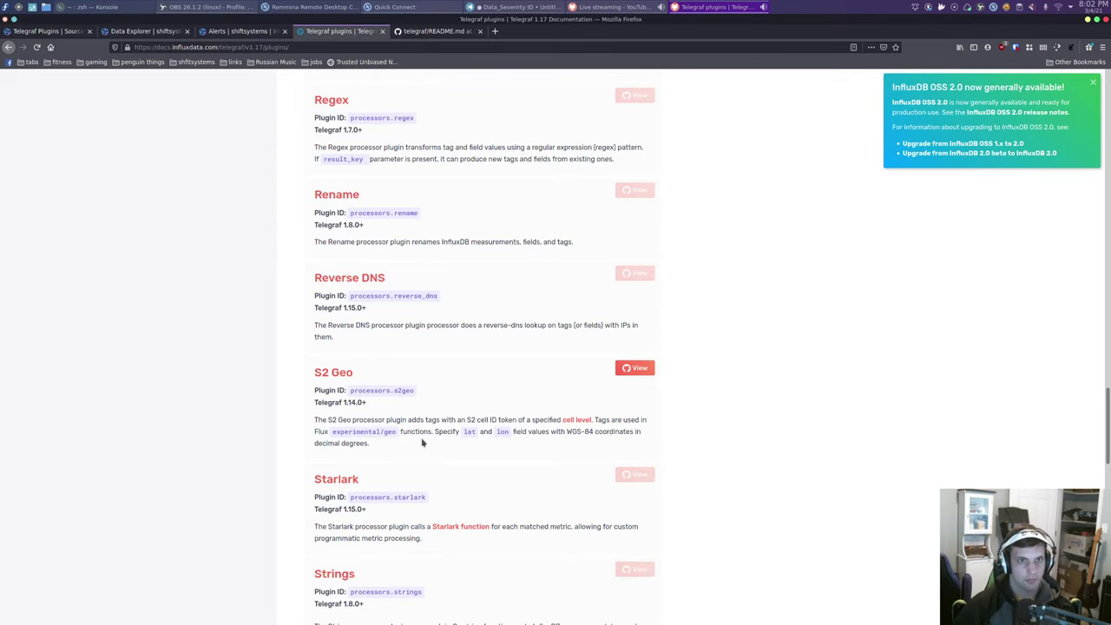
left_click_drag(345, 241, 535, 252)
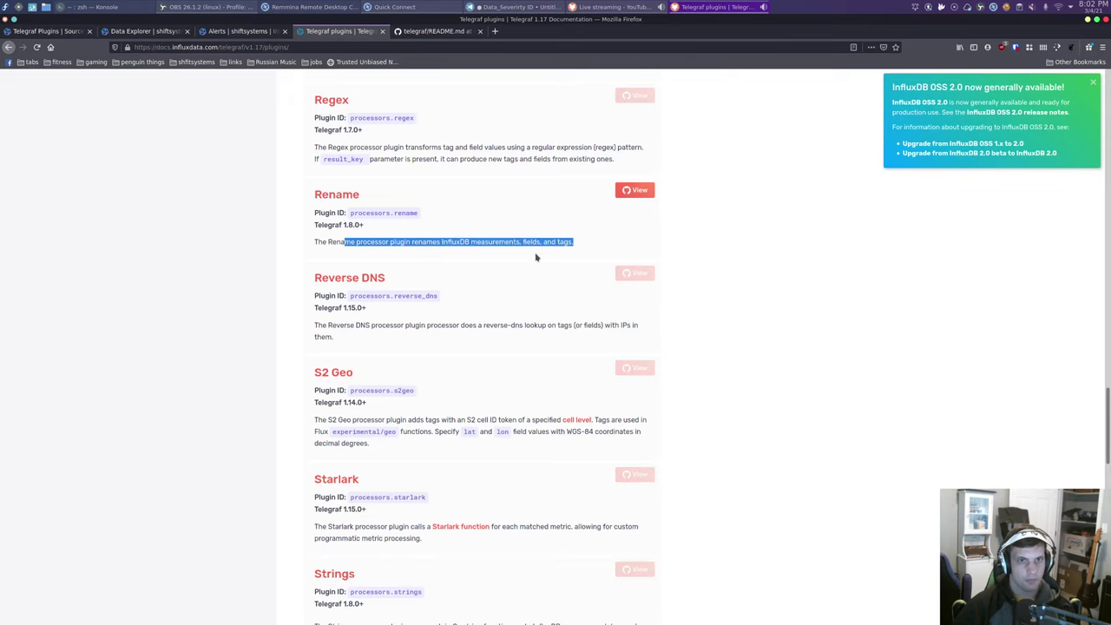
scroll(536, 252, "up", 1)
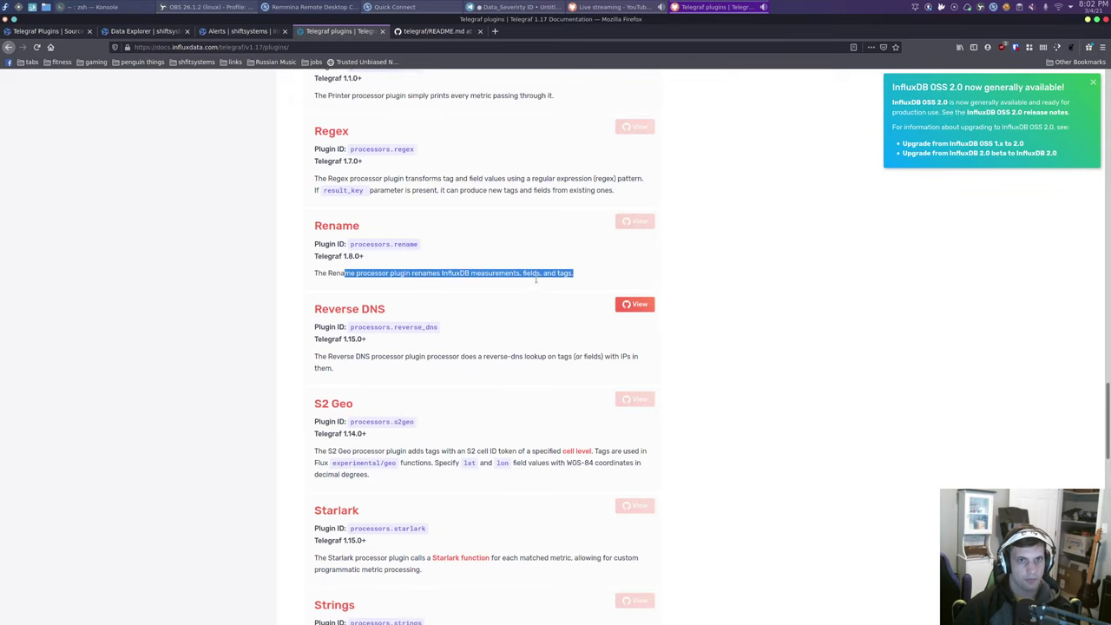
middle_click(337, 241)
- Find the Port Name Lookup processor and open its GitHub README, closing the extra plugins page opened for it
scroll(351, 273, "up", 5)
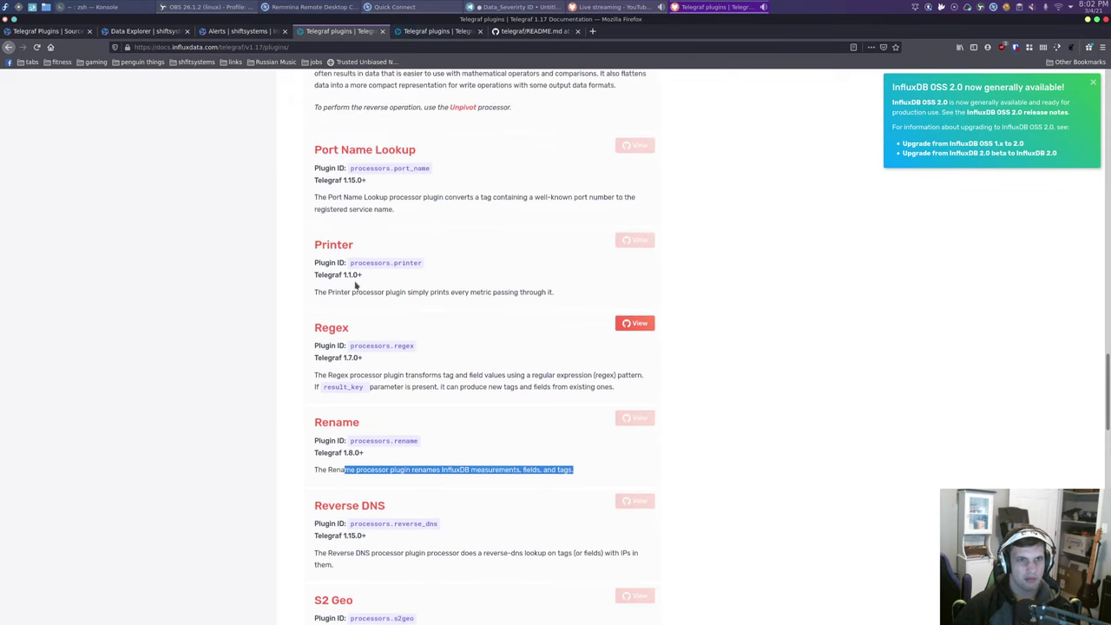
scroll(354, 281, "up", 1)
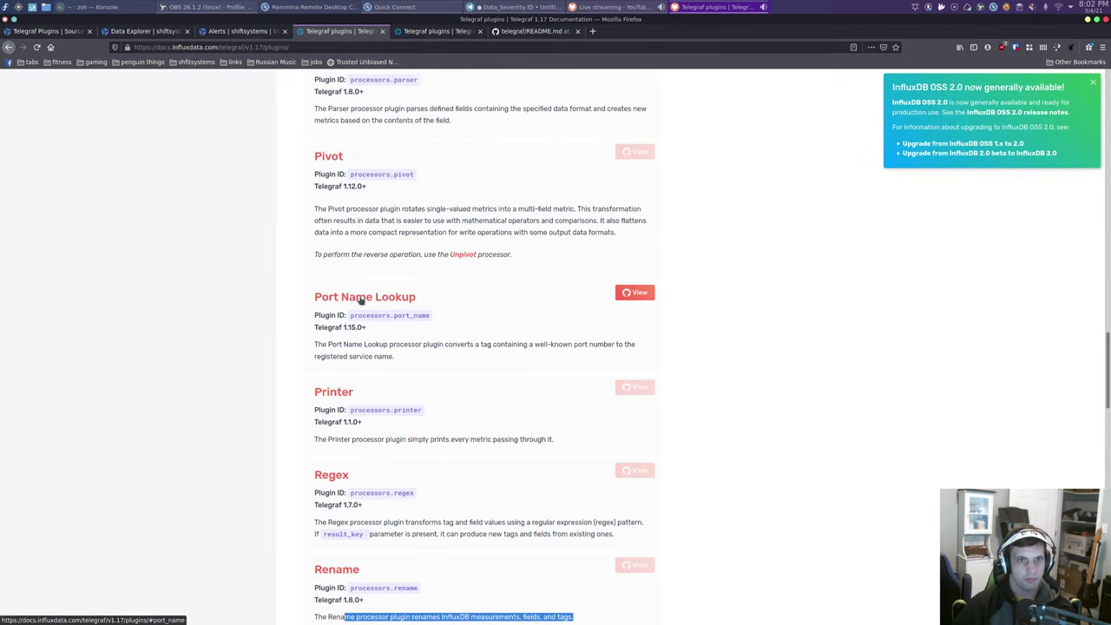
scroll(385, 275, "up", 1)
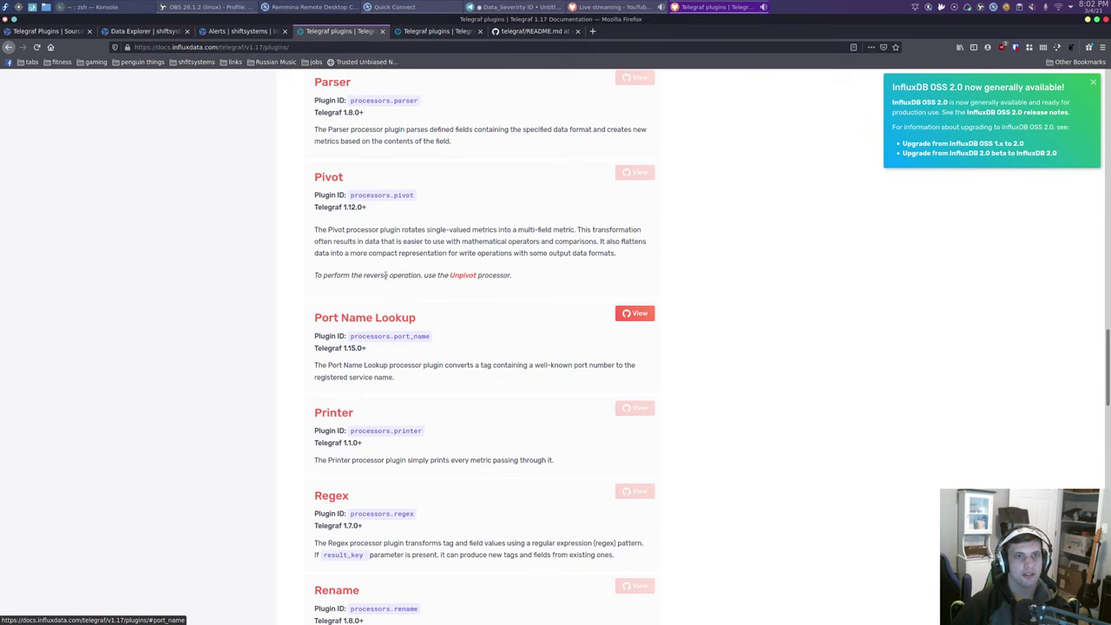
scroll(386, 276, "up", 2)
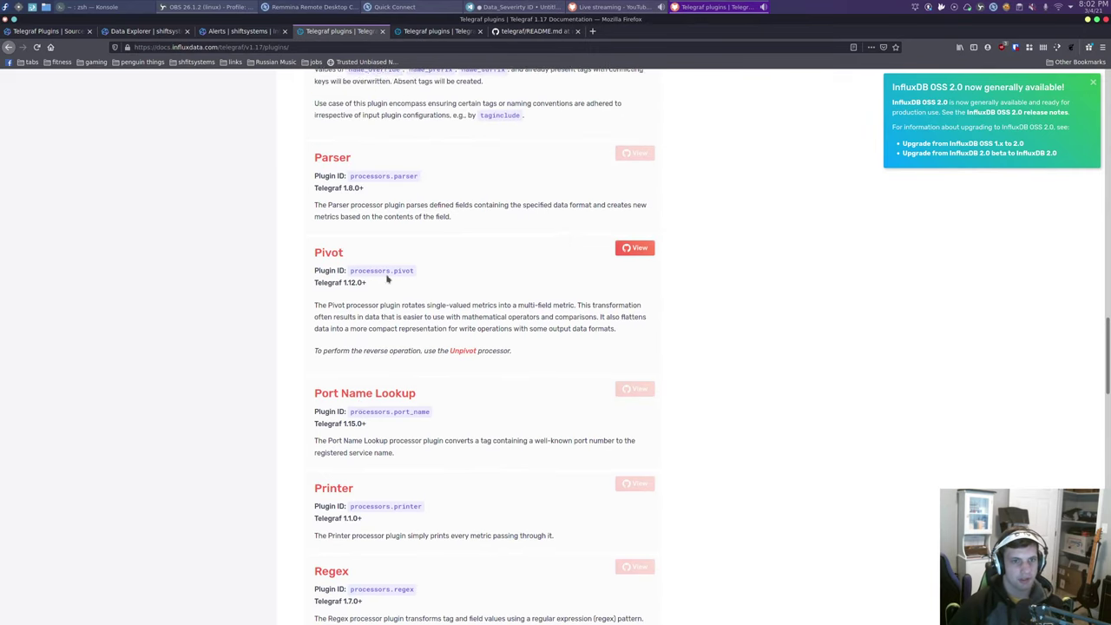
scroll(388, 278, "down", 1)
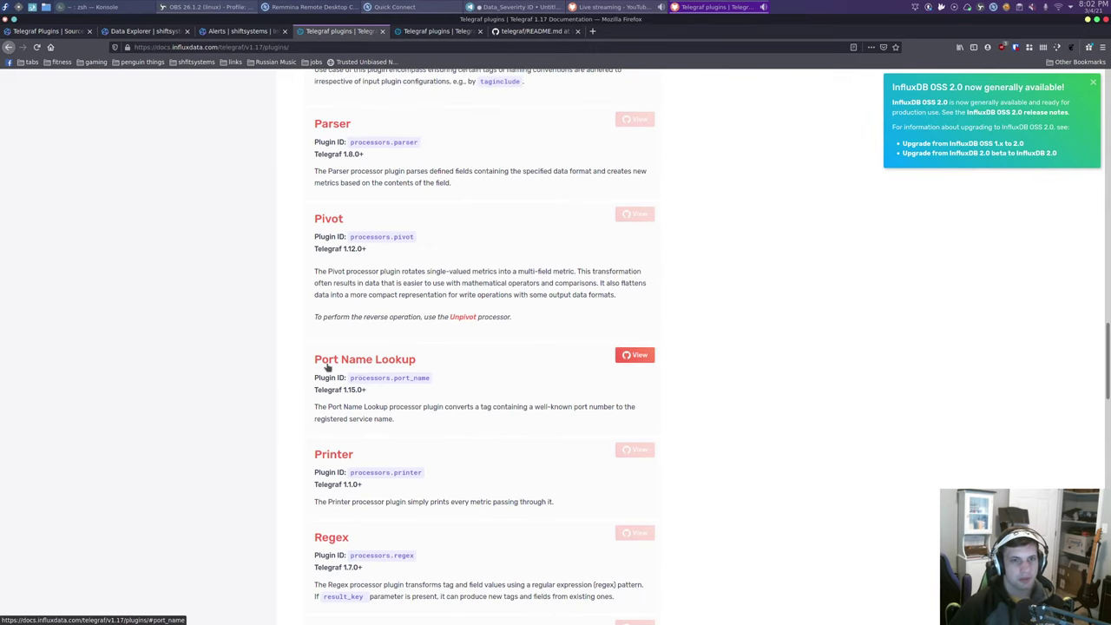
middle_click(327, 368)
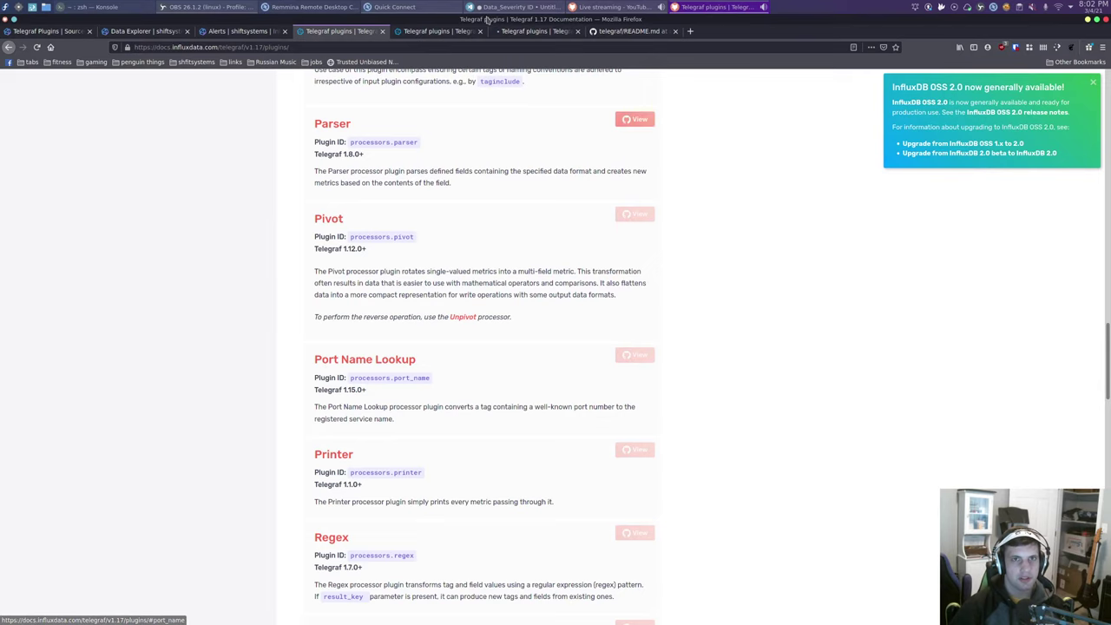
left_click(531, 32)
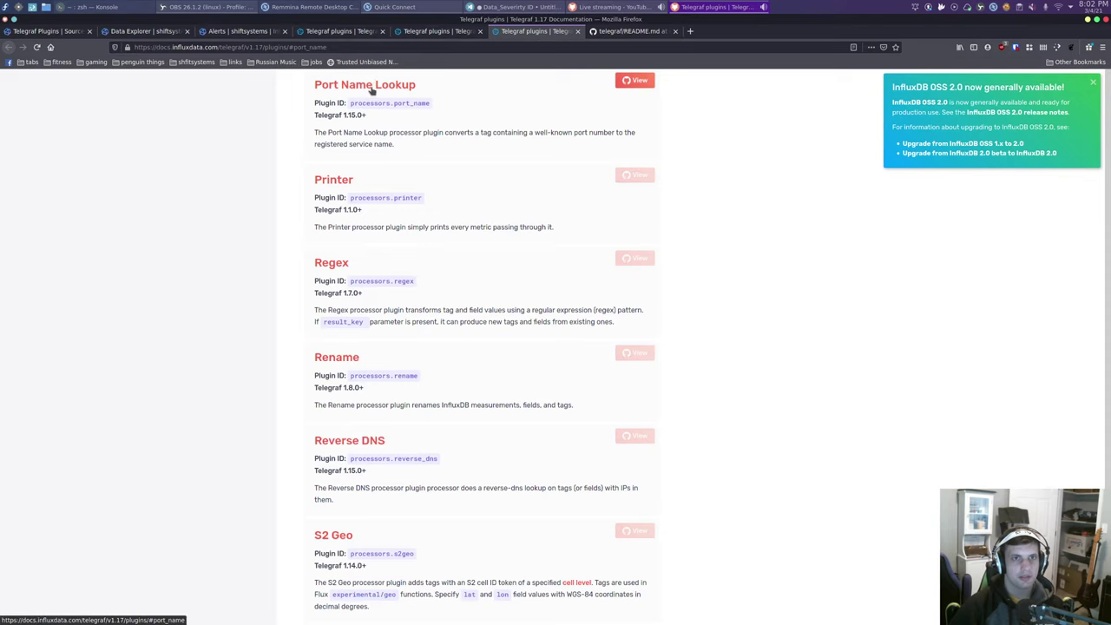
left_click(635, 80)
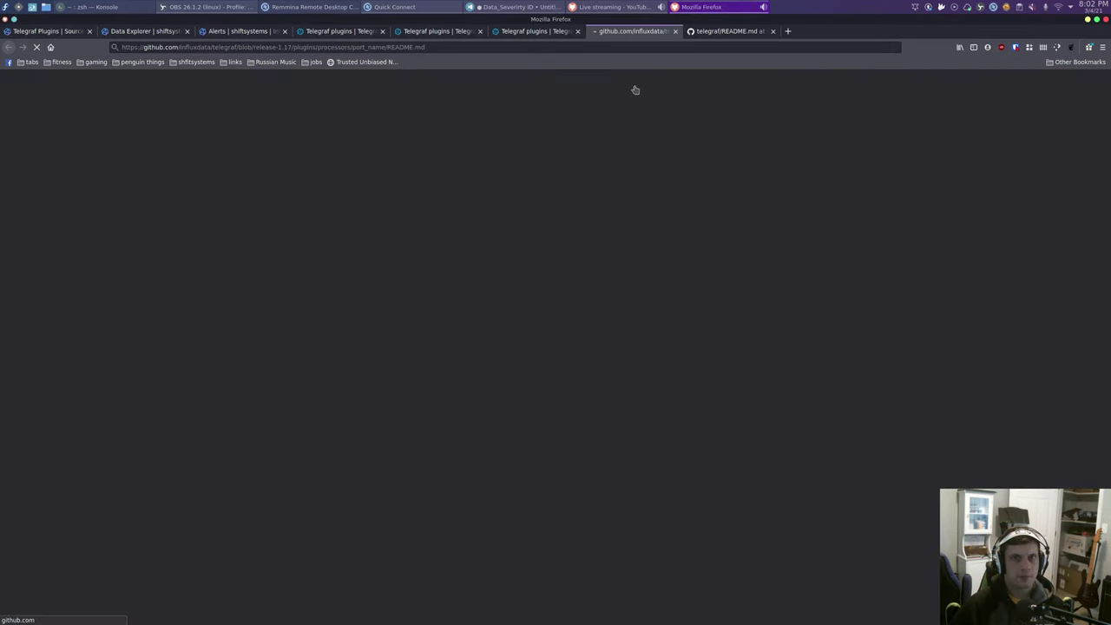
left_click(577, 31)
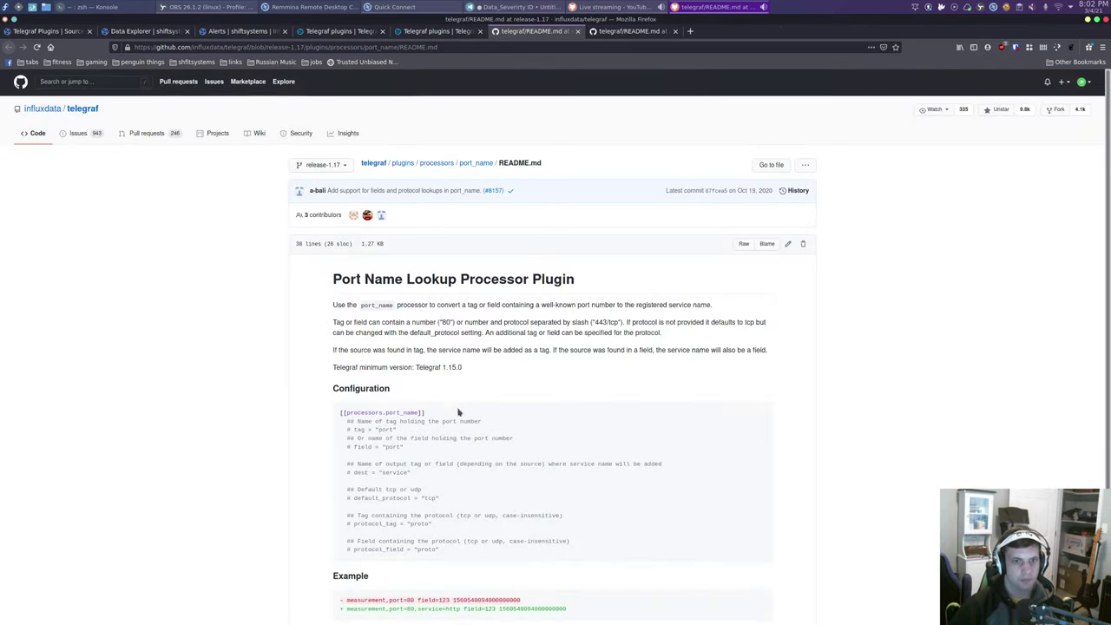
- Read the Port Name Lookup README's configuration and before-and-after example, and pin its browser tab
scroll(458, 411, "down", 1)
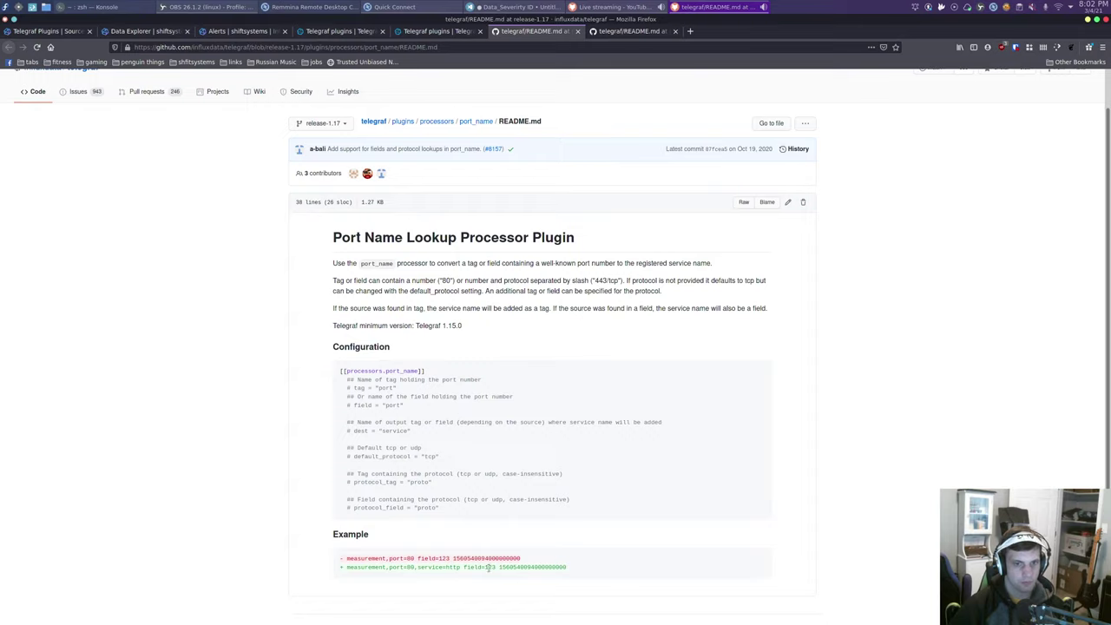
left_click_drag(347, 566, 413, 559)
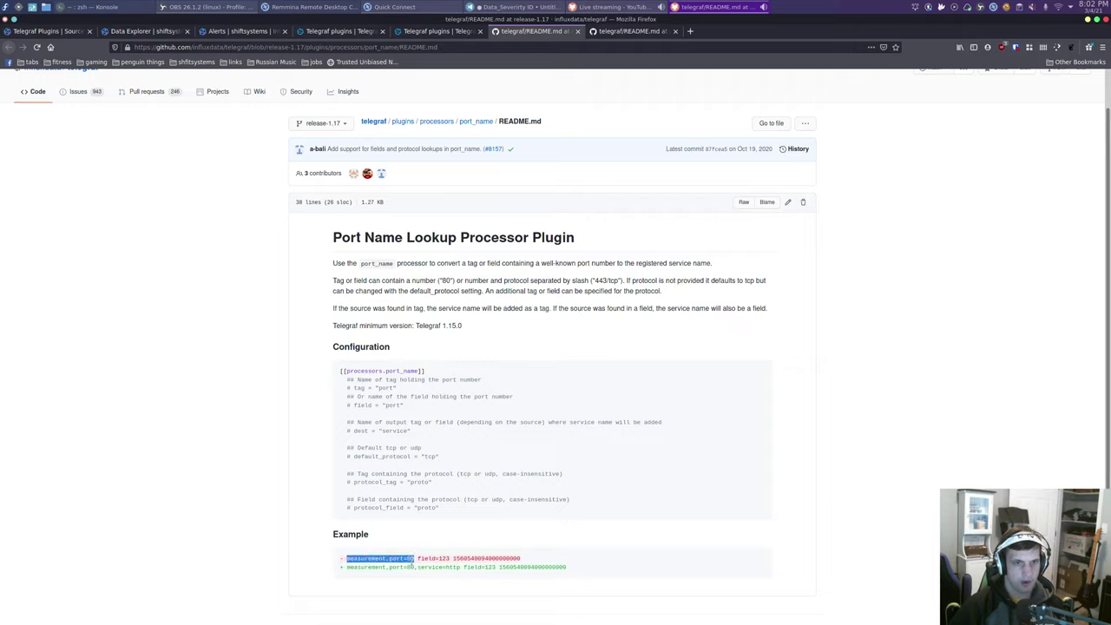
left_click(419, 570)
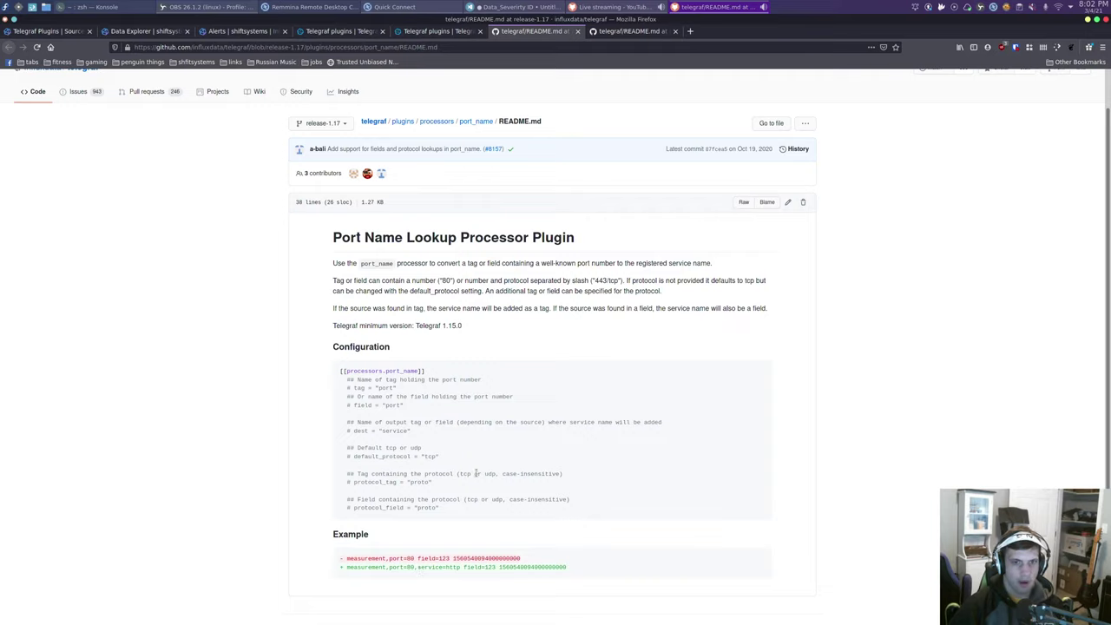
right_click(535, 36)
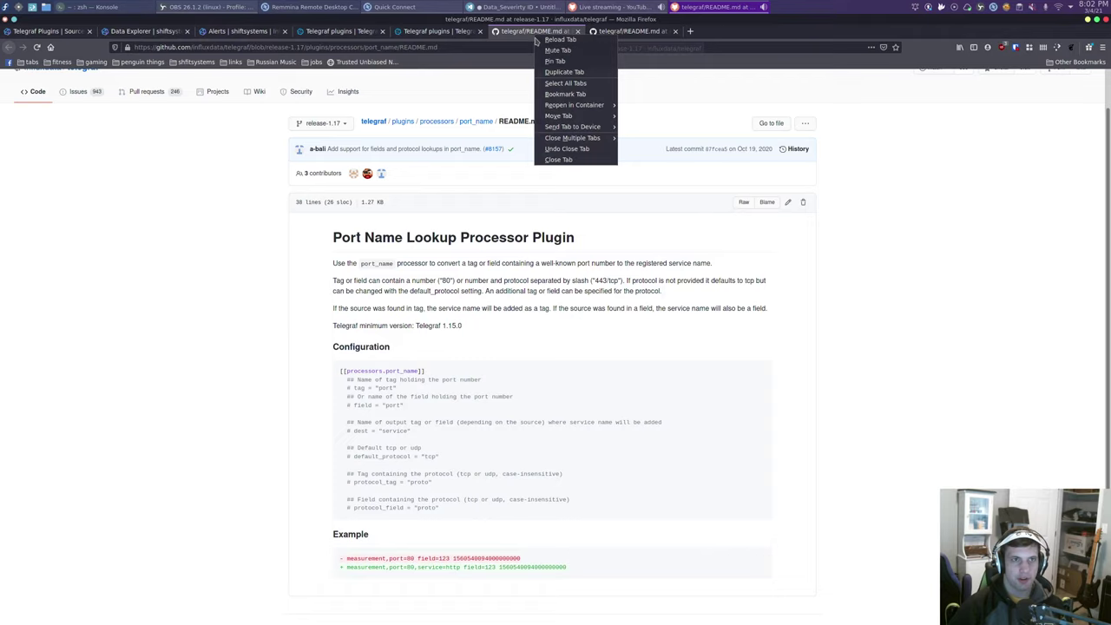
left_click(558, 160)
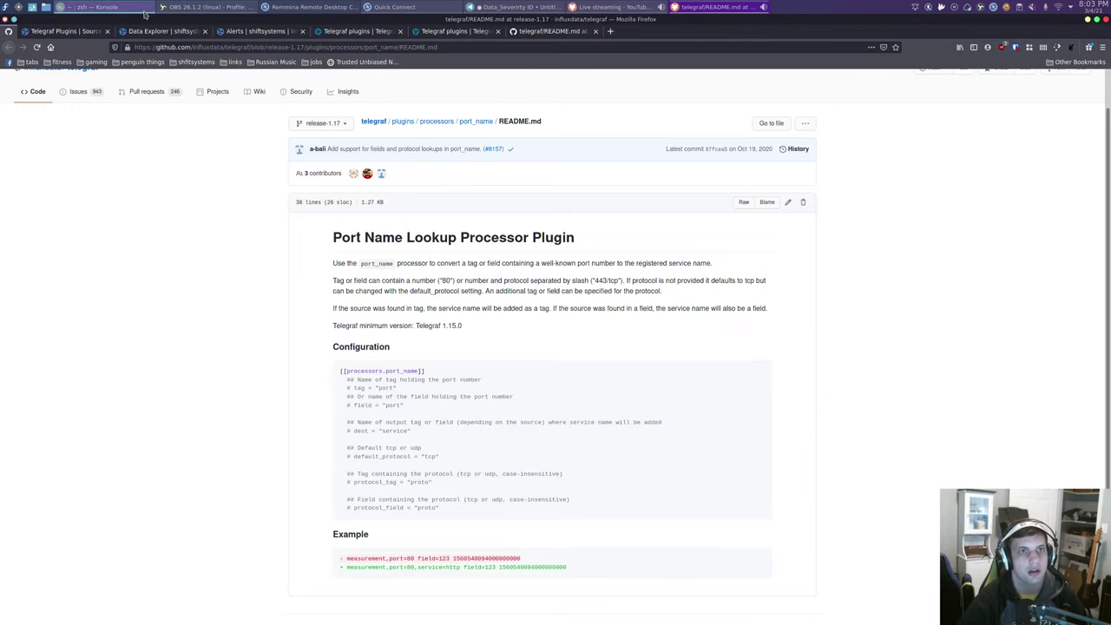
- Switch to the Converter Processor README and review its tag and field configuration and conversion examples
key("alt+Left")
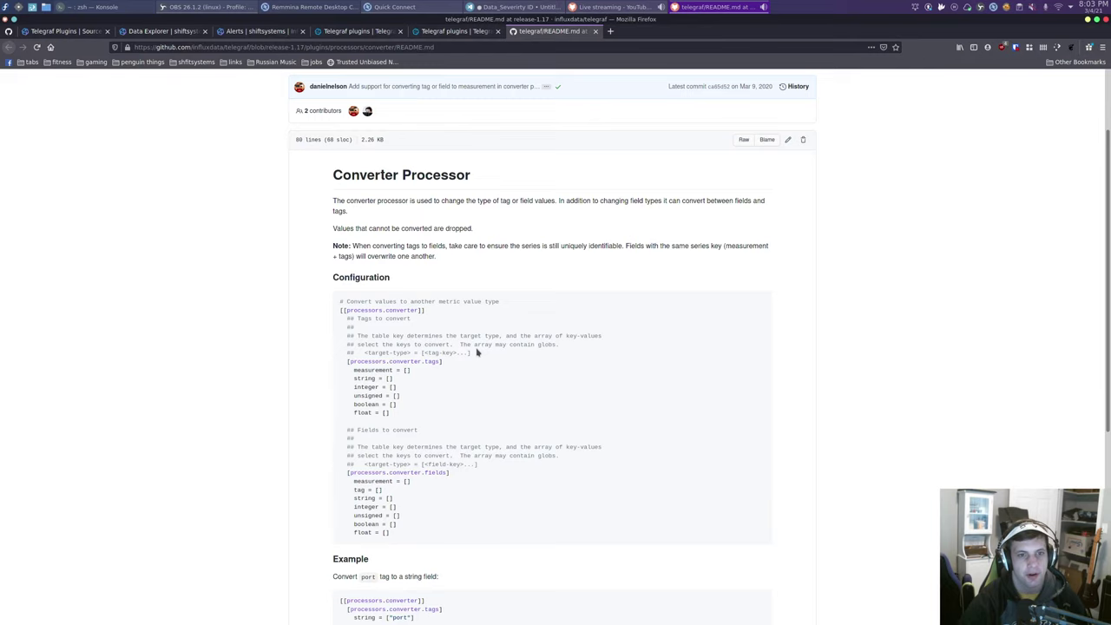
scroll(479, 358, "down", 1)
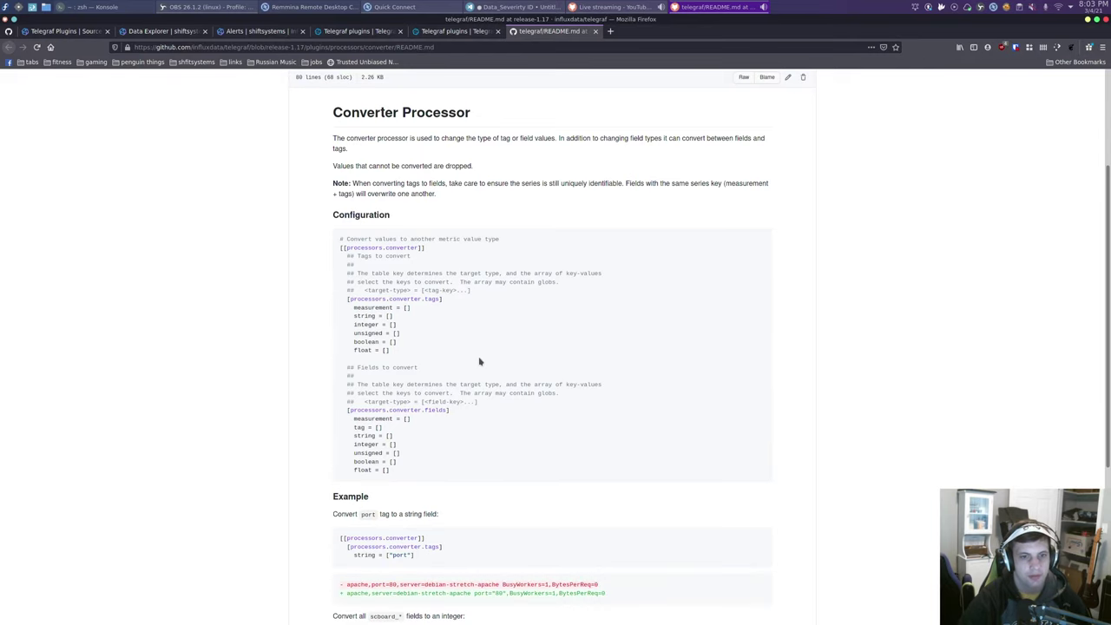
scroll(478, 360, "down", 2)
- Return to the plugins page opened at Rename, read the Parser processor description and open its GitHub README in a separate tab
left_click(460, 31)
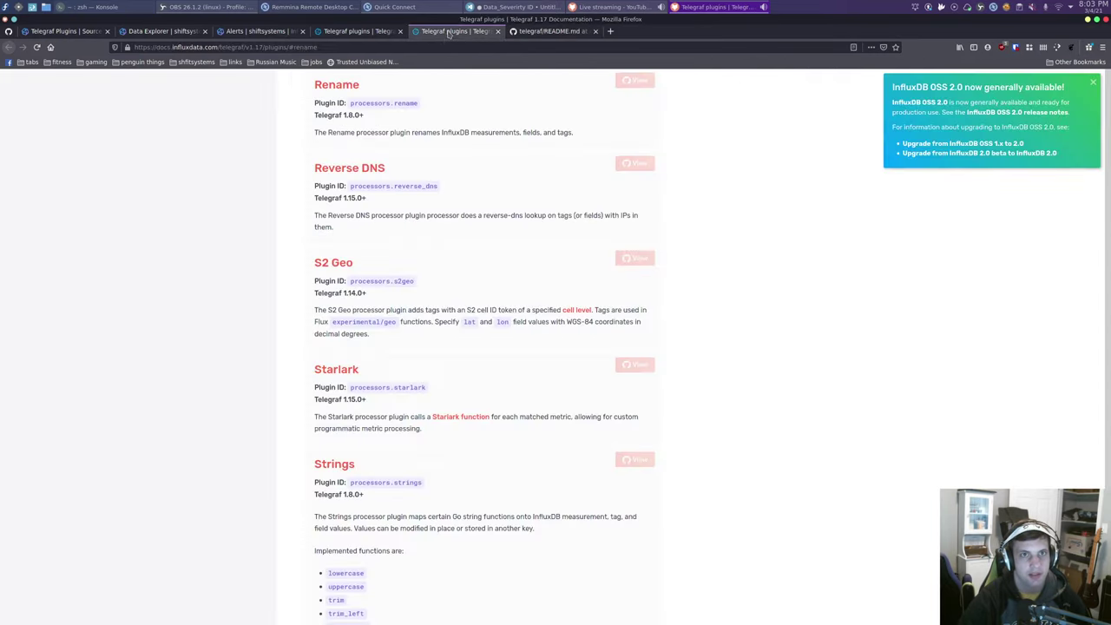
scroll(360, 256, "up", 3)
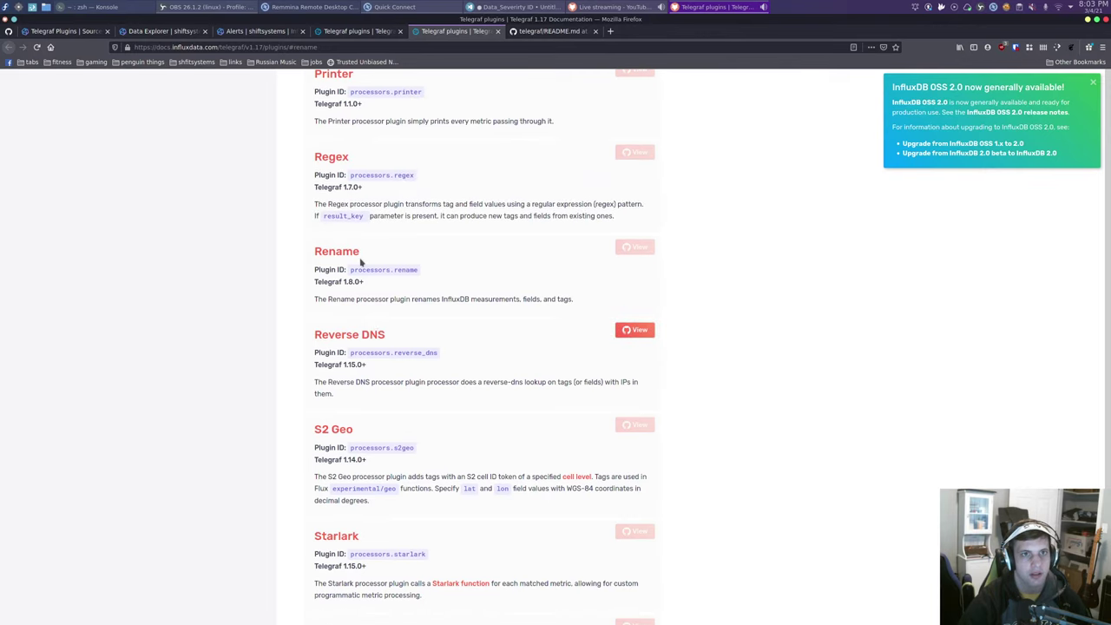
scroll(361, 261, "up", 3)
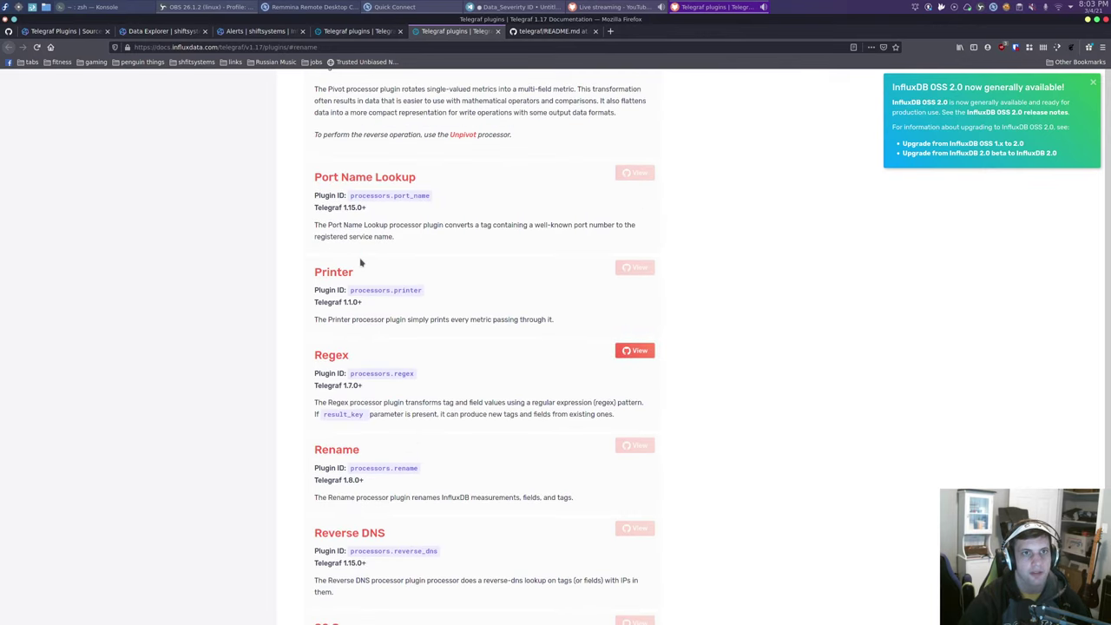
scroll(361, 261, "up", 5)
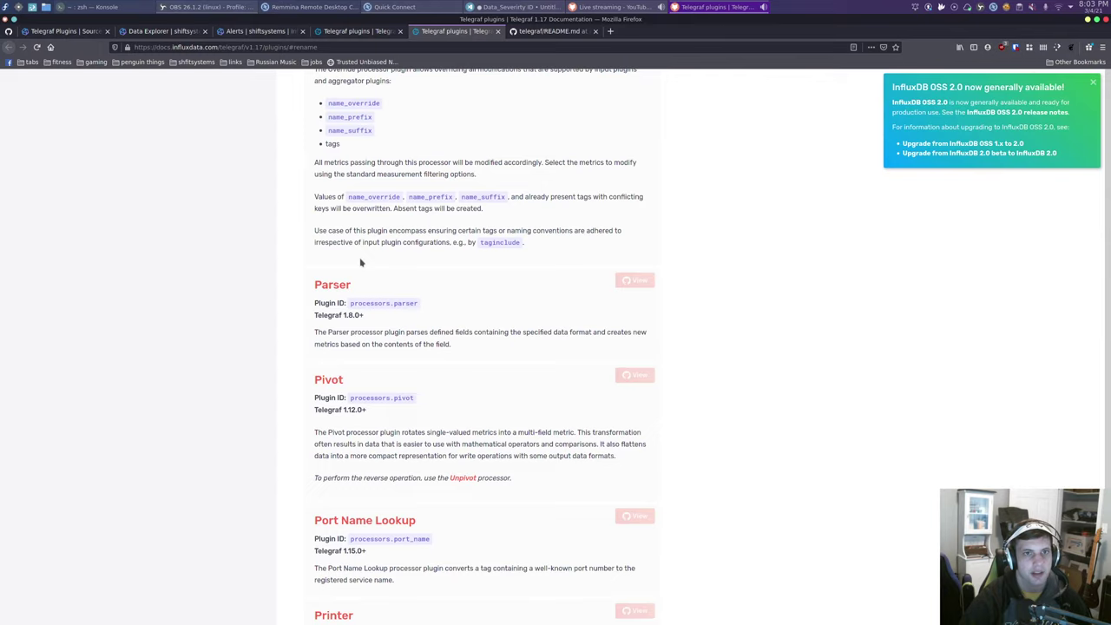
left_click_drag(332, 332, 481, 349)
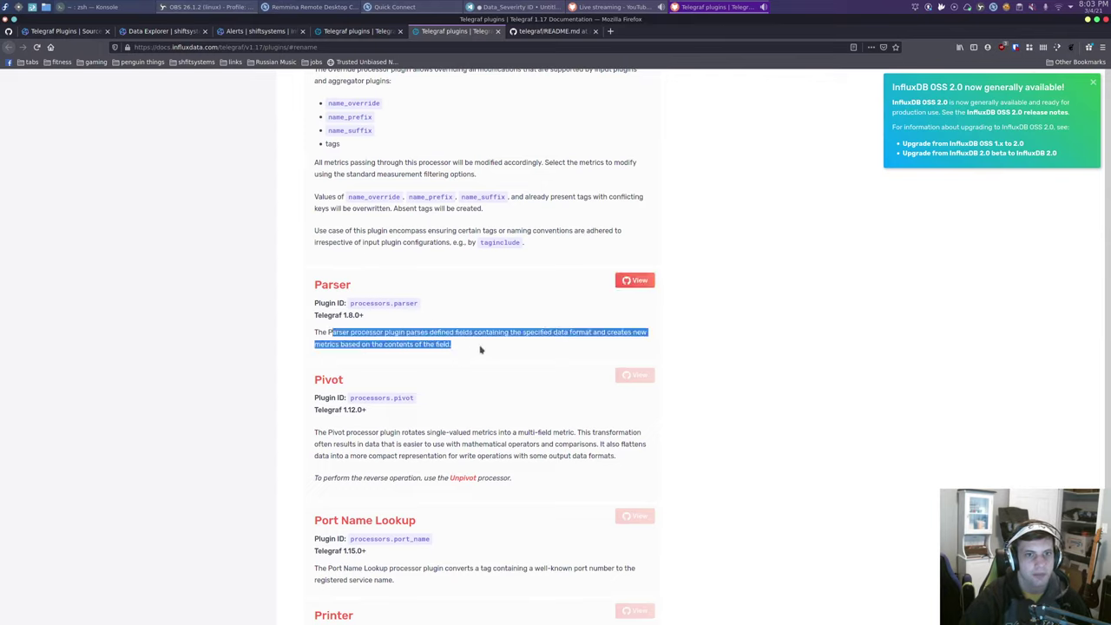
middle_click(638, 278)
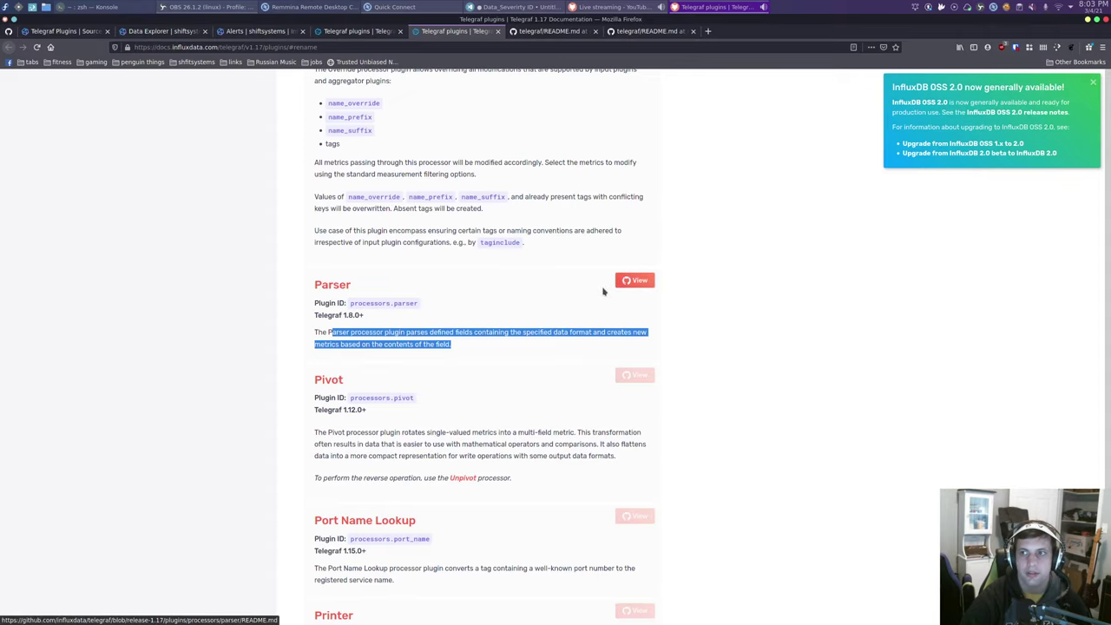
- Review the processor descriptions from Parser up to Filepath and open the Filepath README in a separate tab
scroll(603, 292, "up", 5)
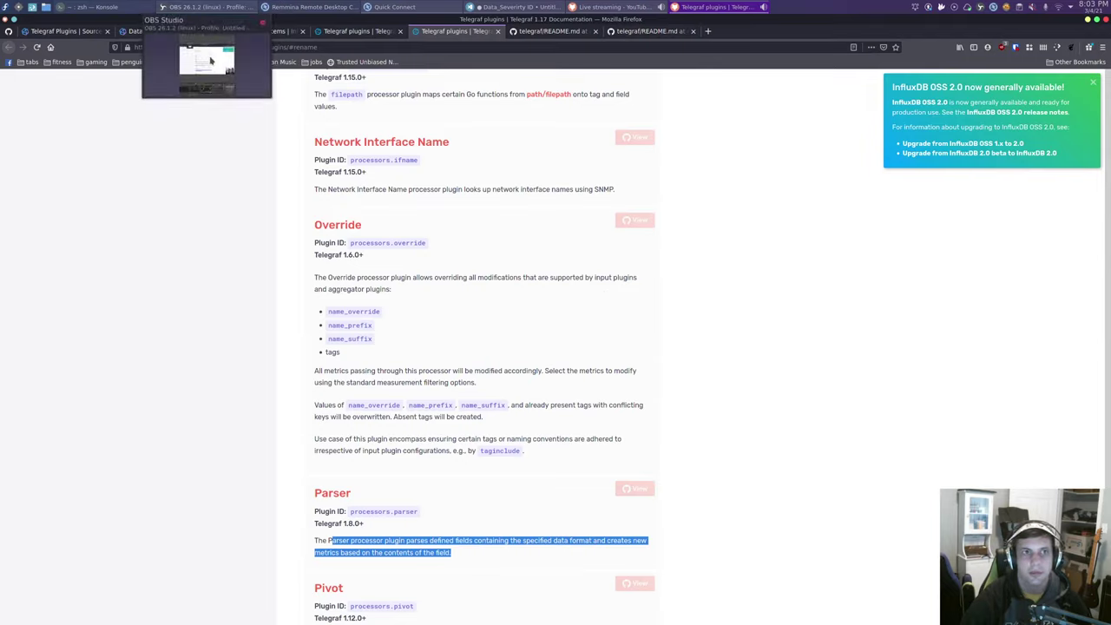
left_click(204, 7)
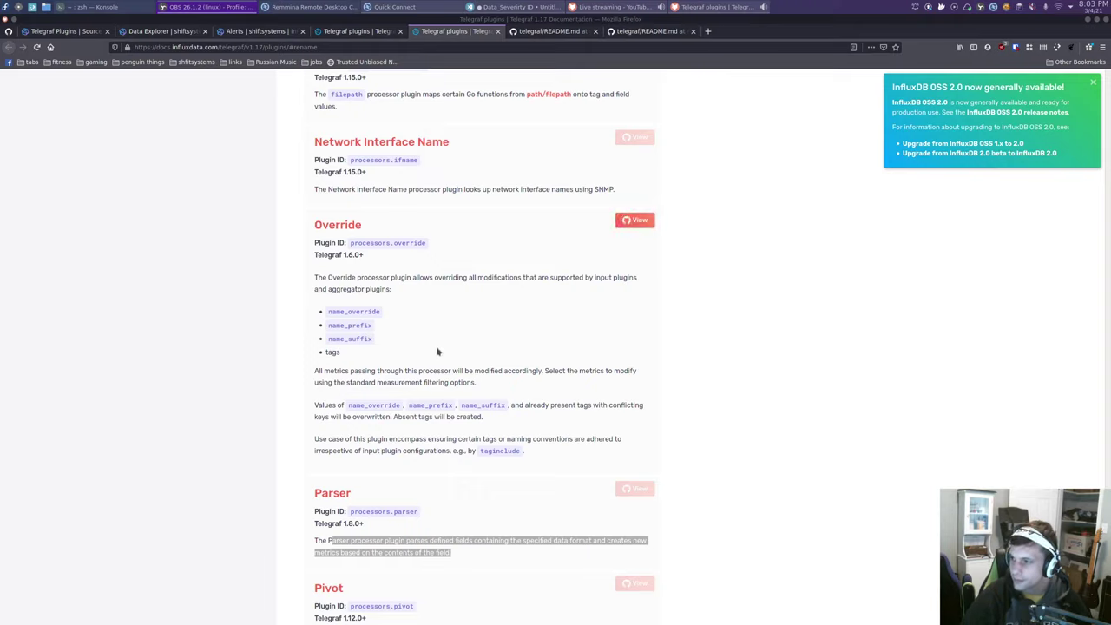
scroll(437, 351, "up", 2)
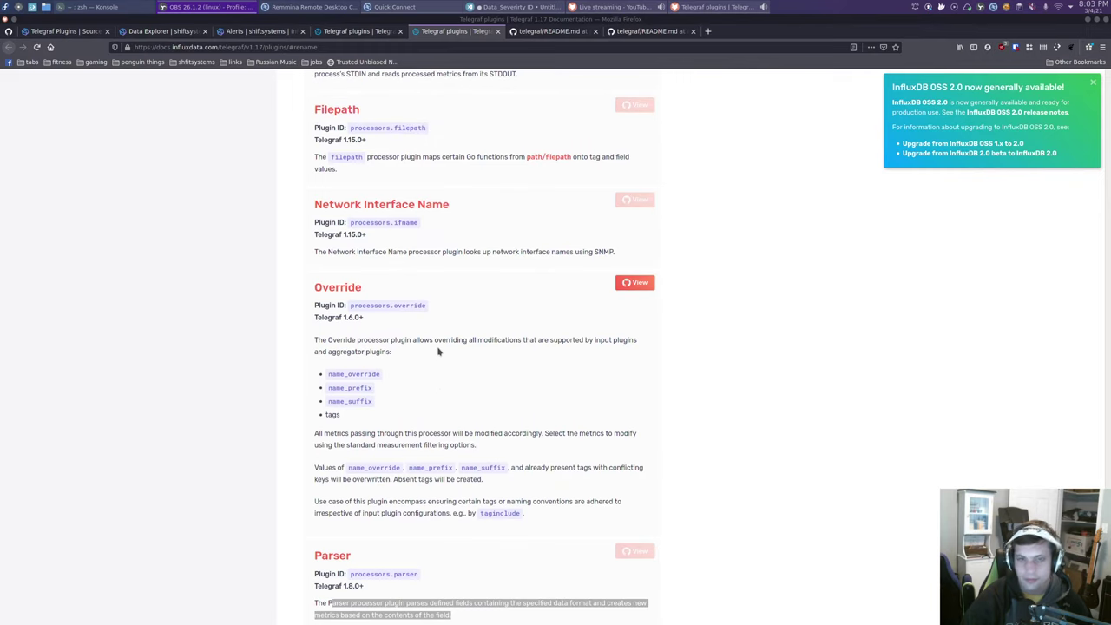
scroll(438, 351, "up", 1)
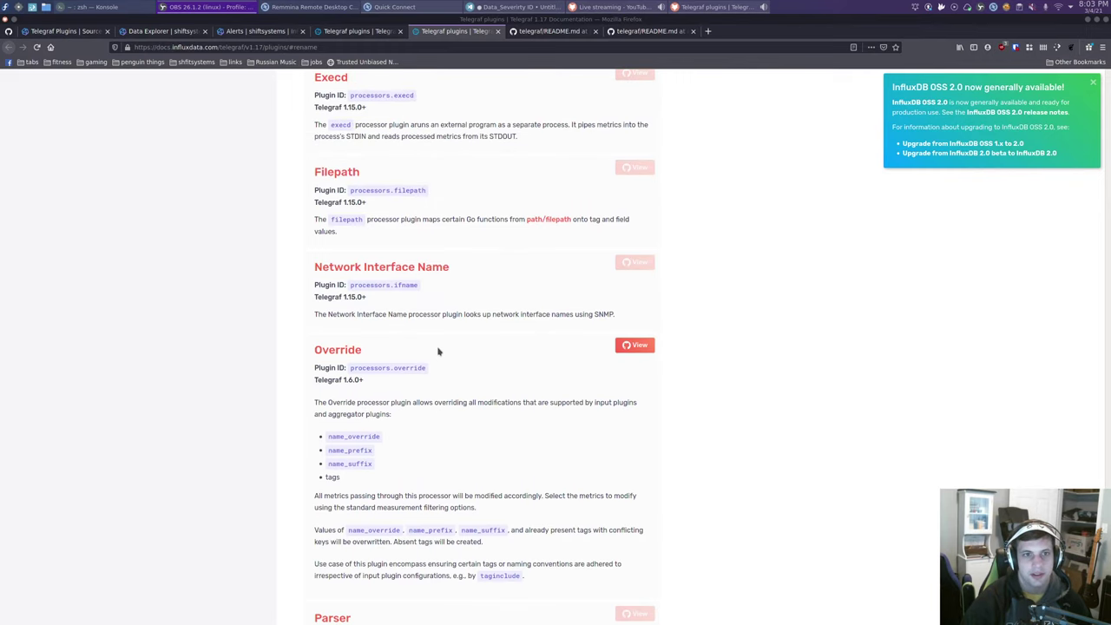
scroll(439, 351, "up", 2)
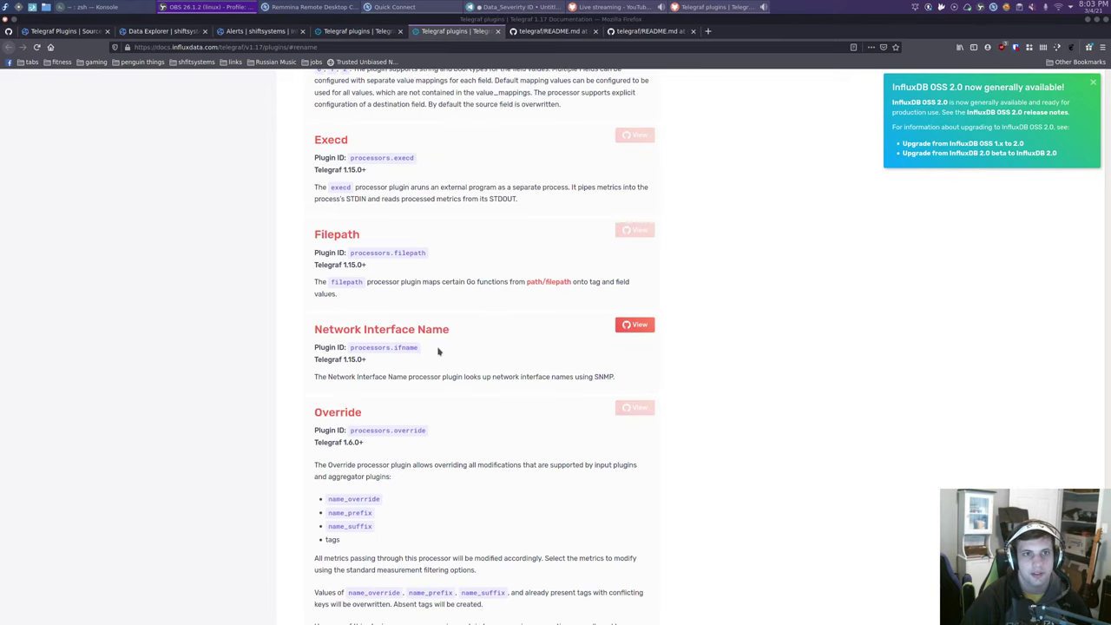
scroll(439, 351, "up", 1)
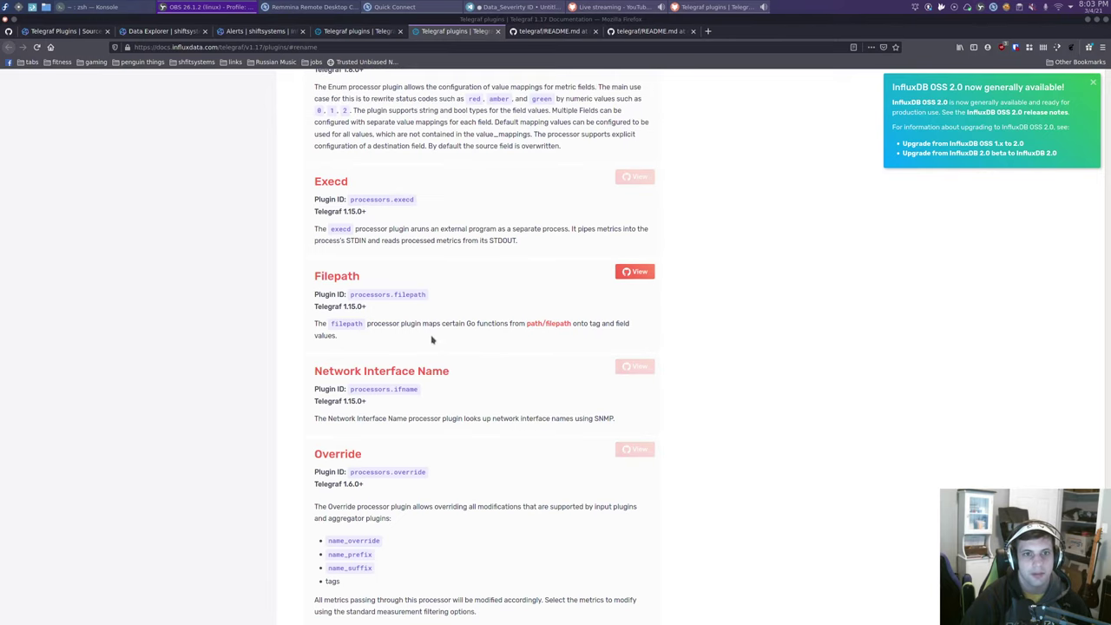
left_click_drag(452, 322, 485, 330)
left_click(486, 332)
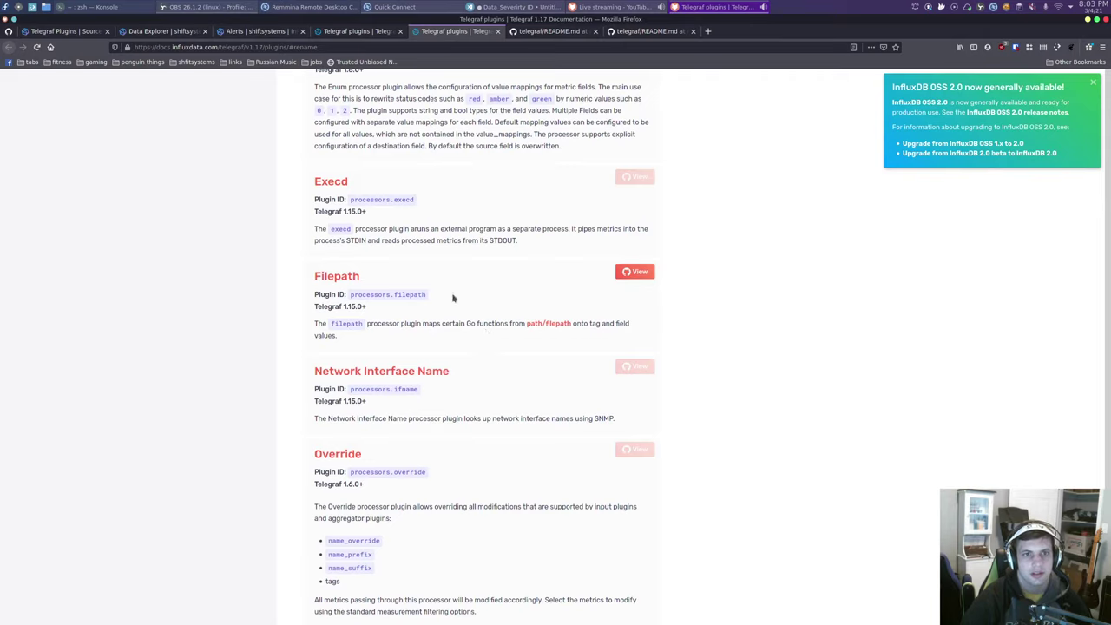
middle_click(634, 272)
- Review the remaining processor descriptions up to Converter, including Defaults, for handling of tags and fields
scroll(476, 253, "up", 5)
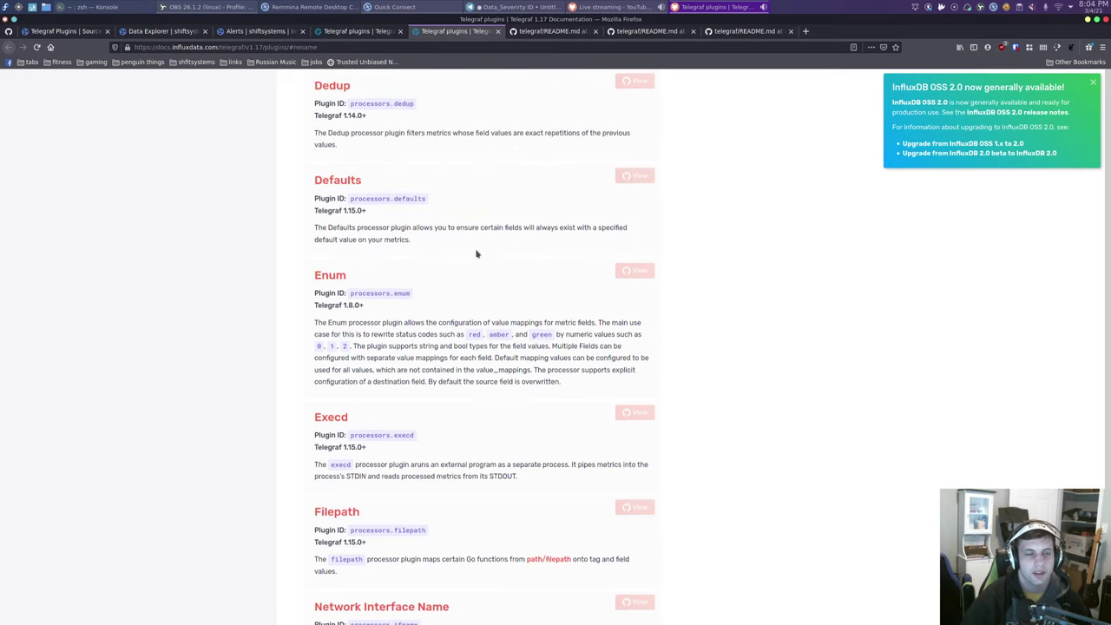
scroll(434, 247, "up", 1)
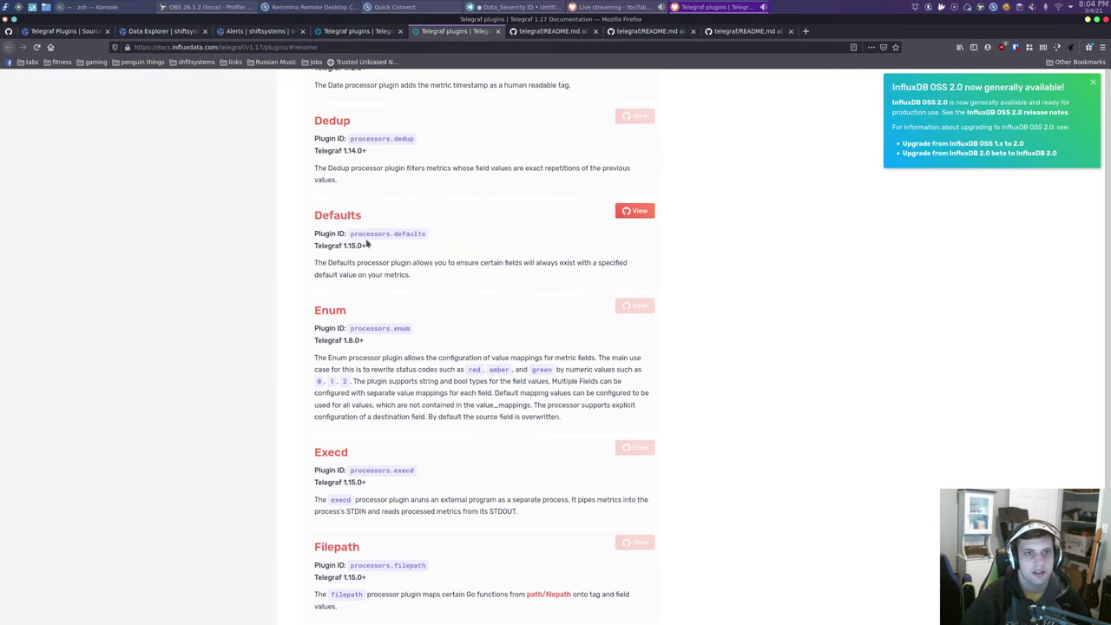
left_click_drag(321, 262, 466, 274)
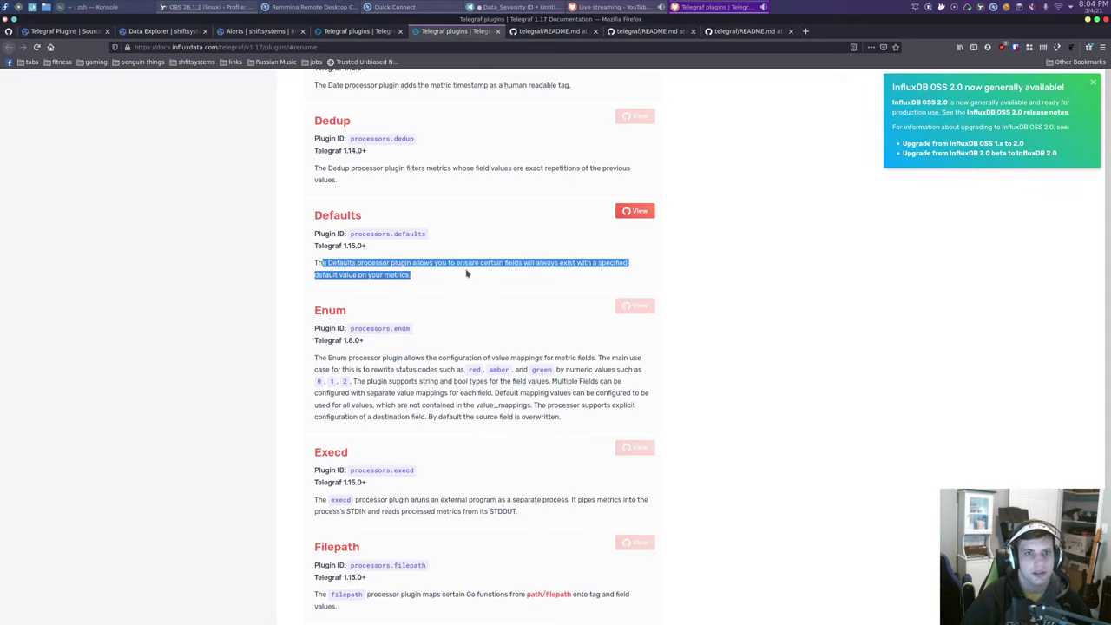
scroll(466, 273, "up", 4)
scroll(465, 276, "up", 1)
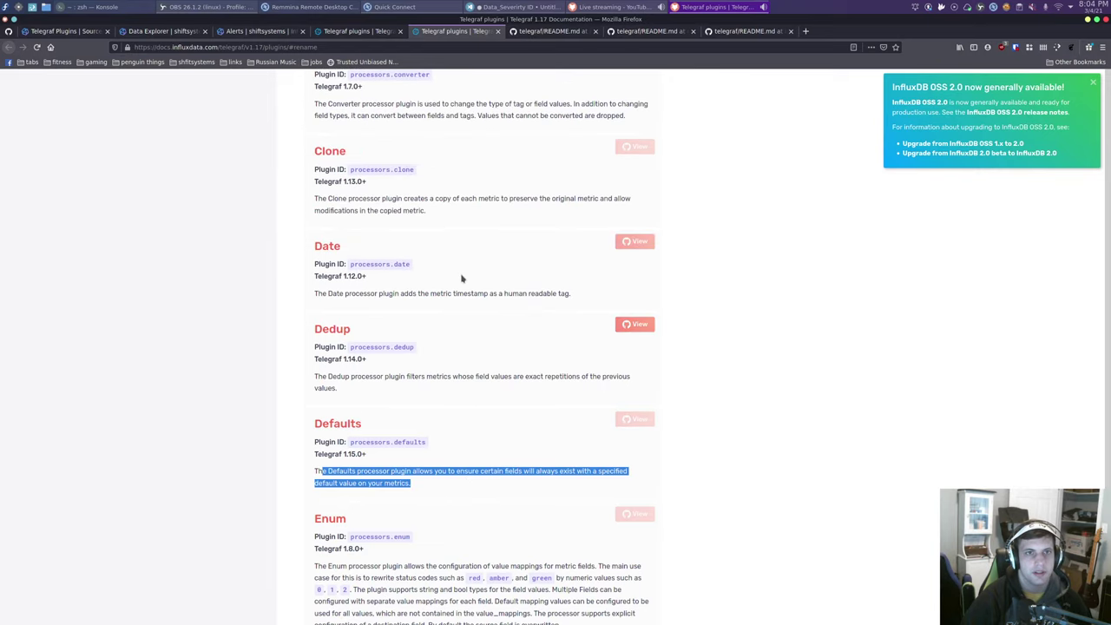
scroll(462, 278, "up", 2)
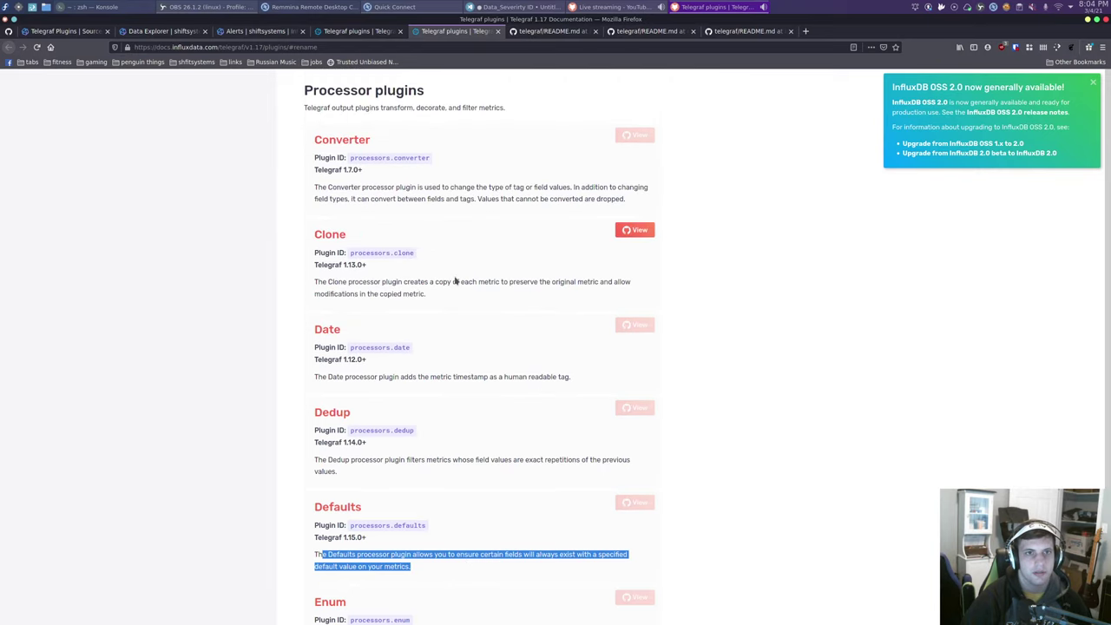
left_click(414, 255)
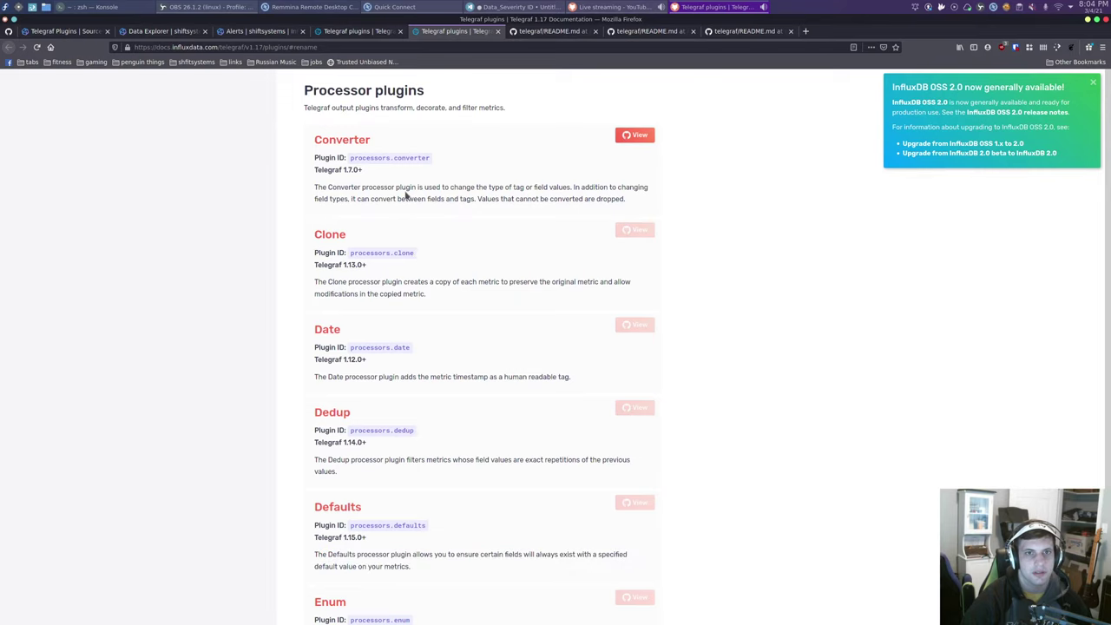
scroll(425, 187, "down", 10)
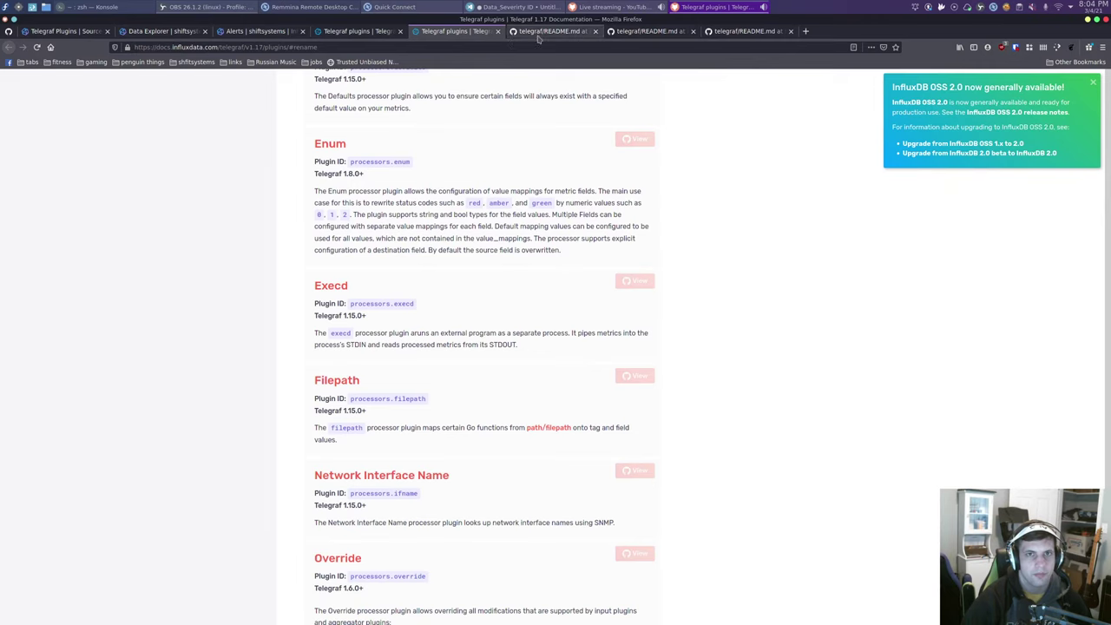
scroll(396, 262, "up", 3)
- Switch to the Parser Processor README and review its configuration and input/output example
key("ctrl+Tab")
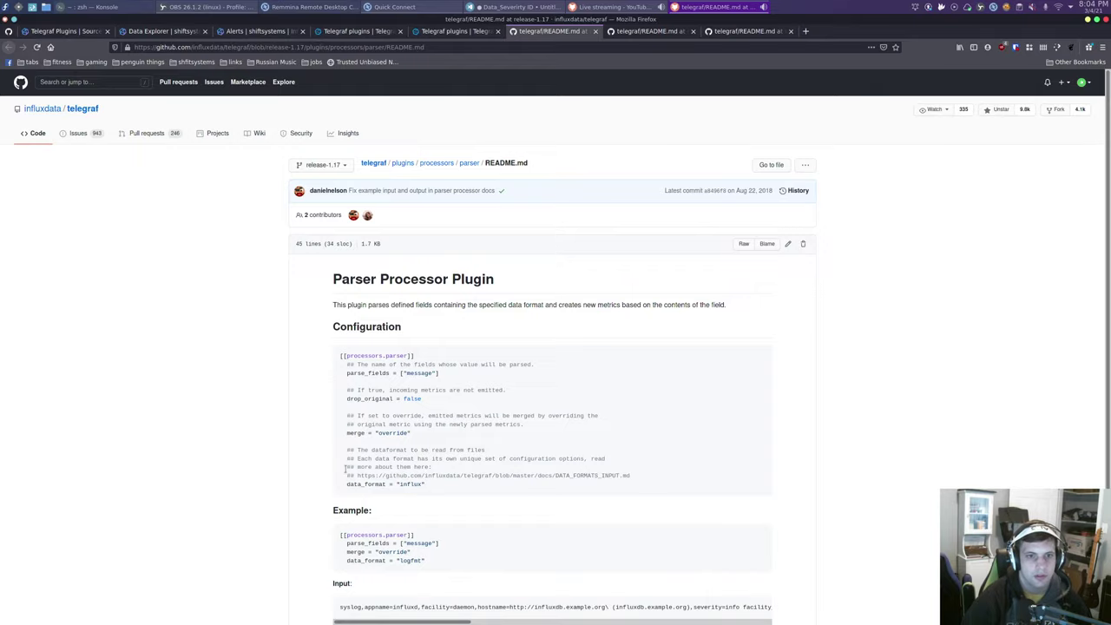
scroll(365, 460, "down", 1)
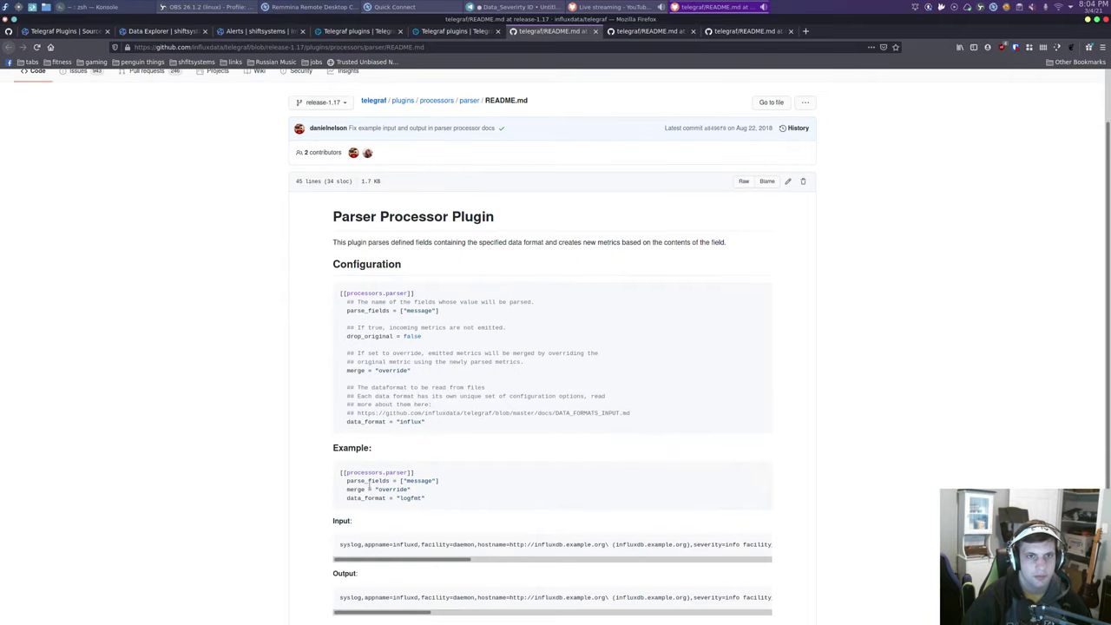
scroll(369, 488, "down", 1)
scroll(399, 420, "up", 2)
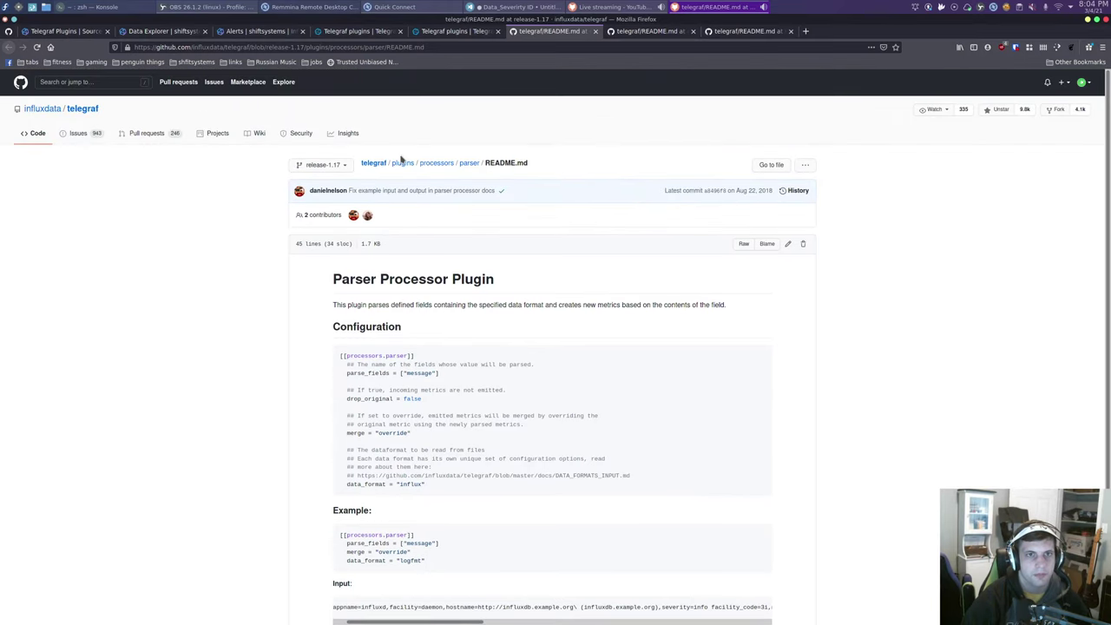
- Open the inputs folder of the Telegraf repository's plugins directory, search it for "defender", and clear the search
left_click(401, 163)
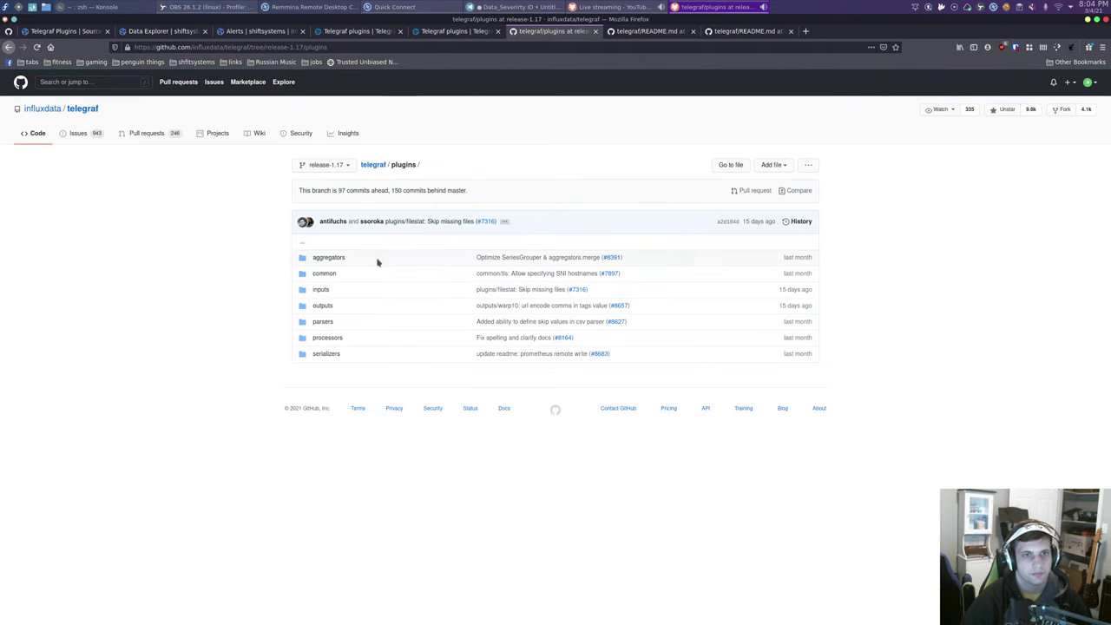
left_click(322, 289)
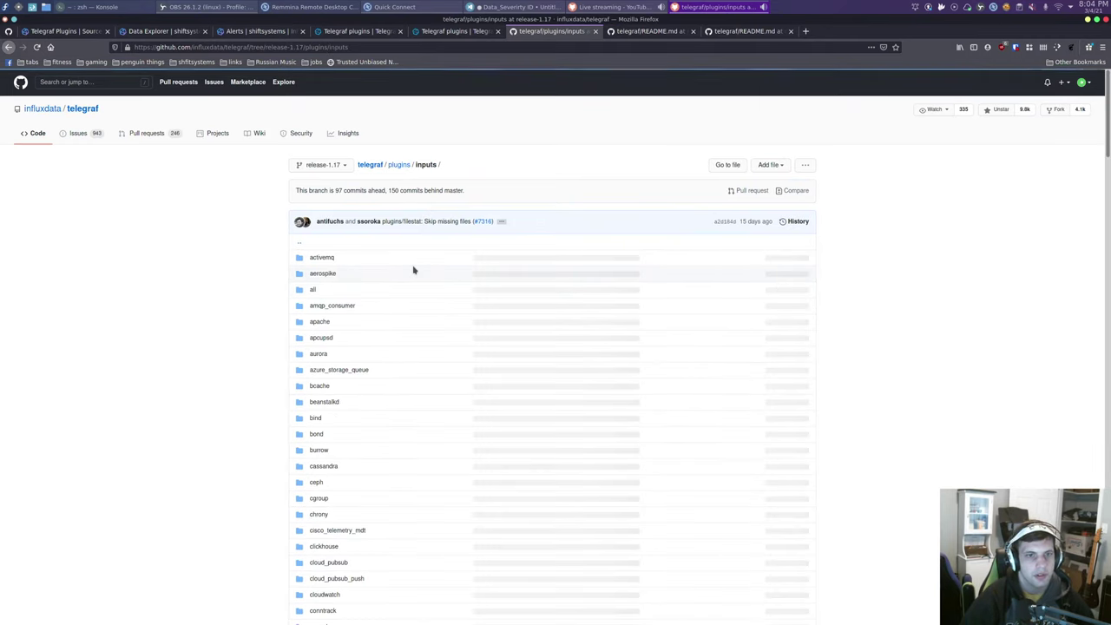
key("ctrl+f")
type("defender")
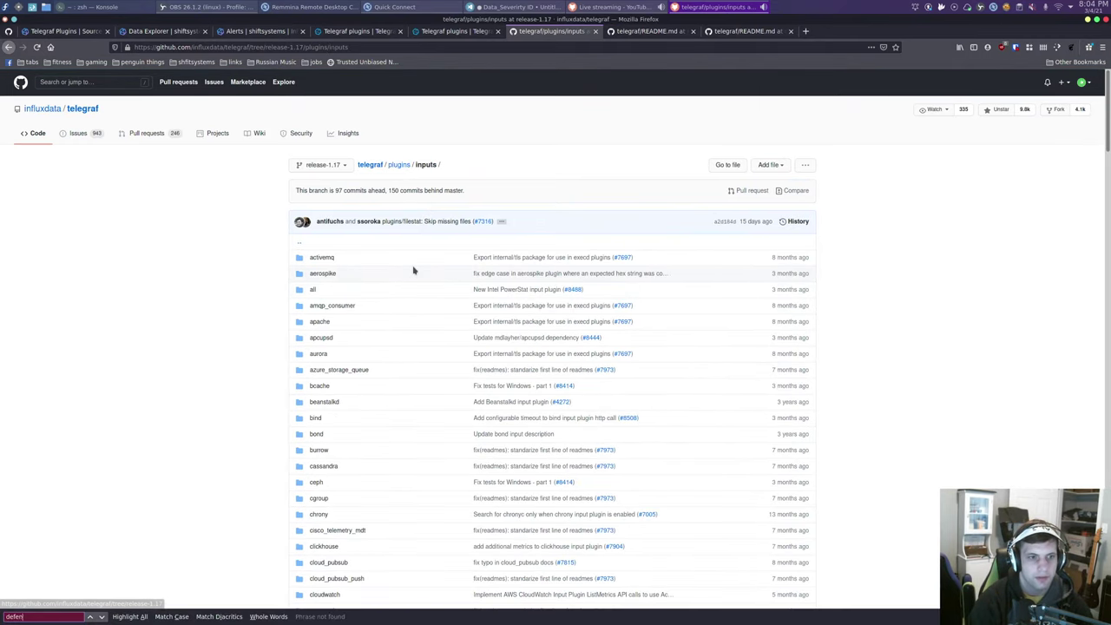
key("BackSpace")
key("BackSpace")
key("BackSpace")
key("BackSpace")
key("BackSpace")
key("BackSpace")
key("BackSpace")
key("BackSpace")
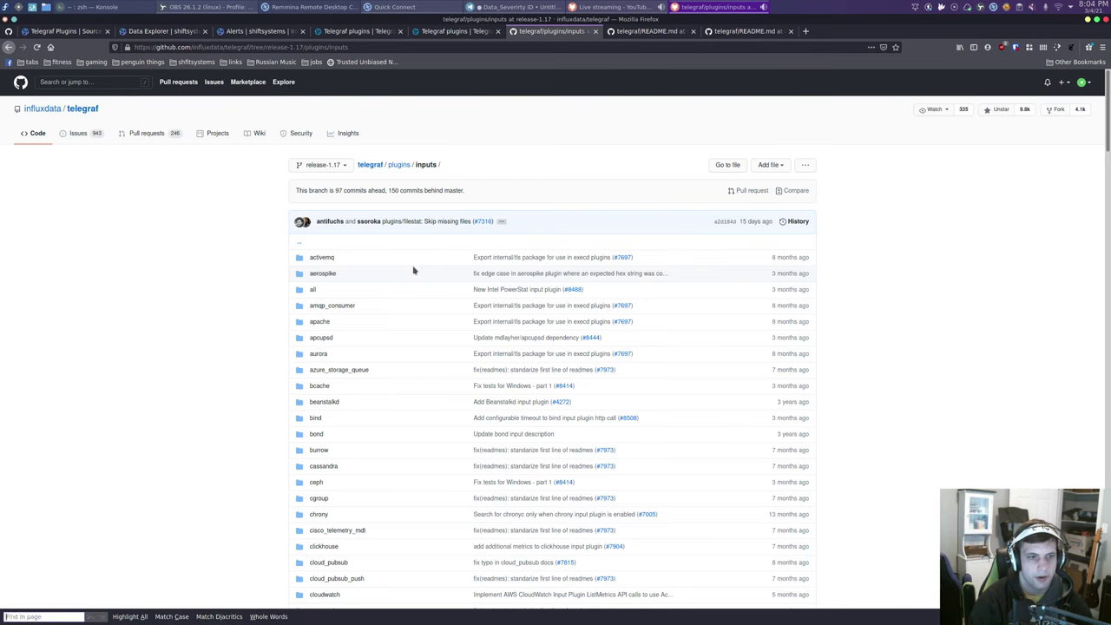
- Search the input plugin list for "event" and open the win_eventlog folder
type("event")
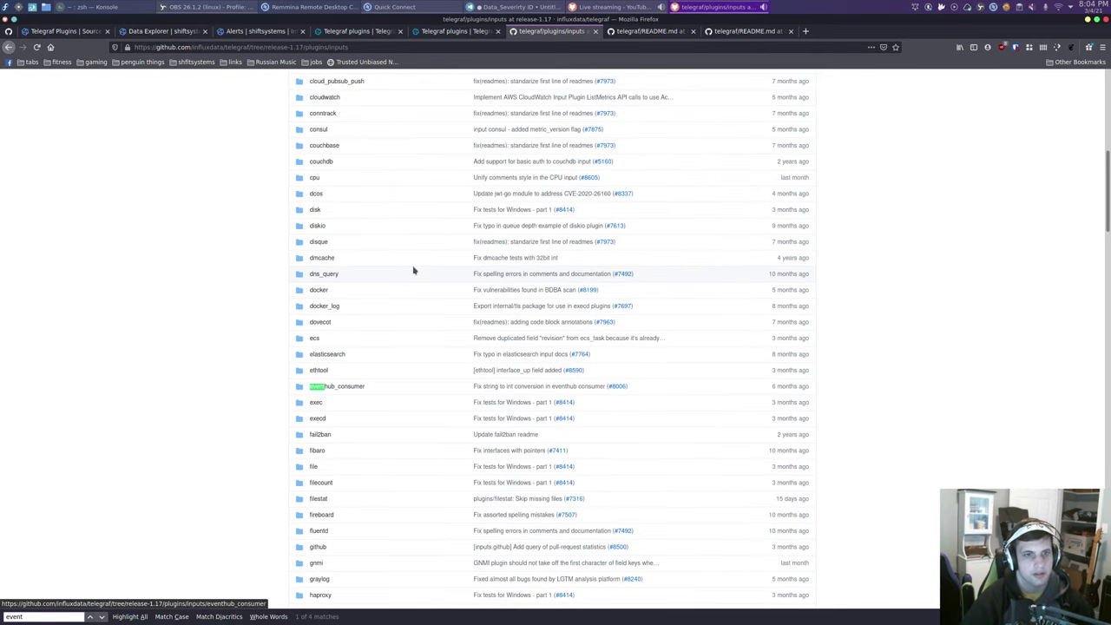
key("Return")
key("Return")
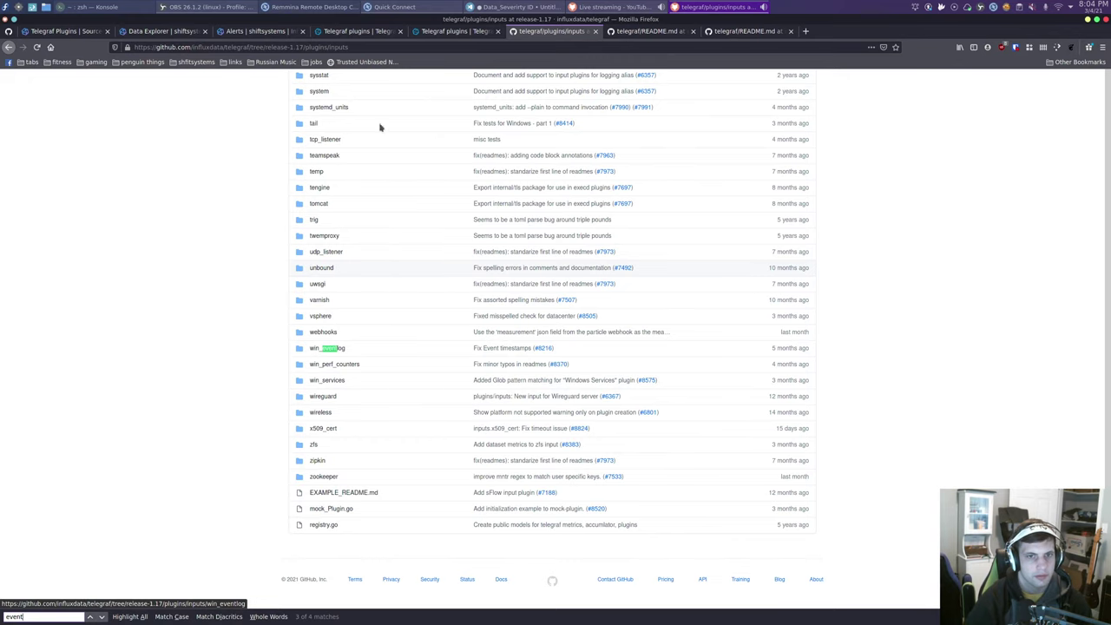
left_click(319, 349)
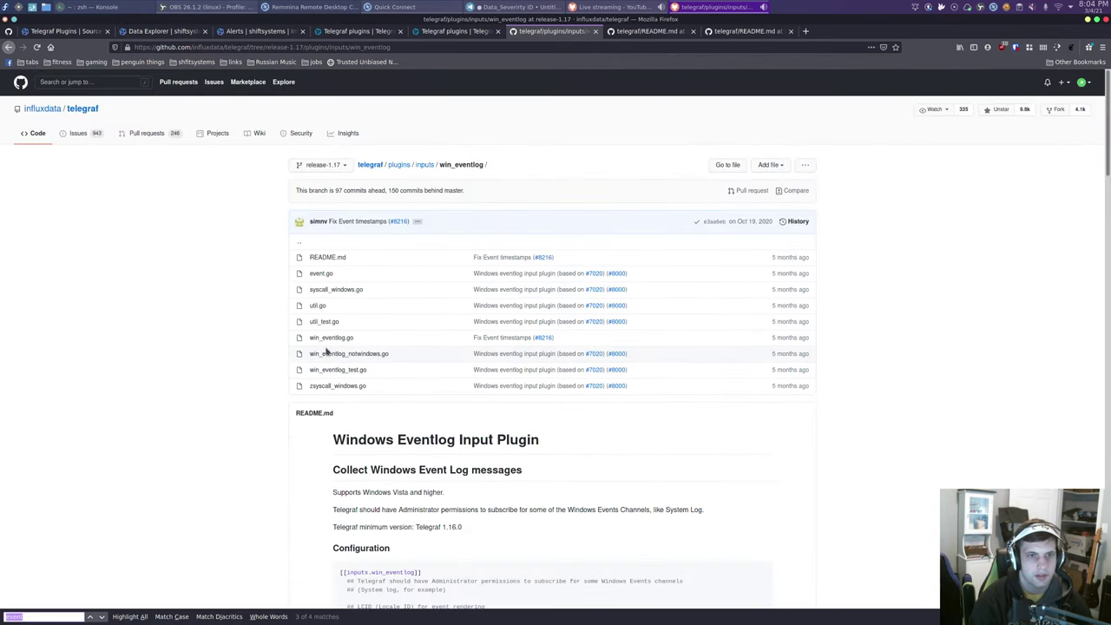
- Search the Windows Eventlog Input Plugin README for "tag" and examine the event_tags and exclude_fields configuration options
type("tag")
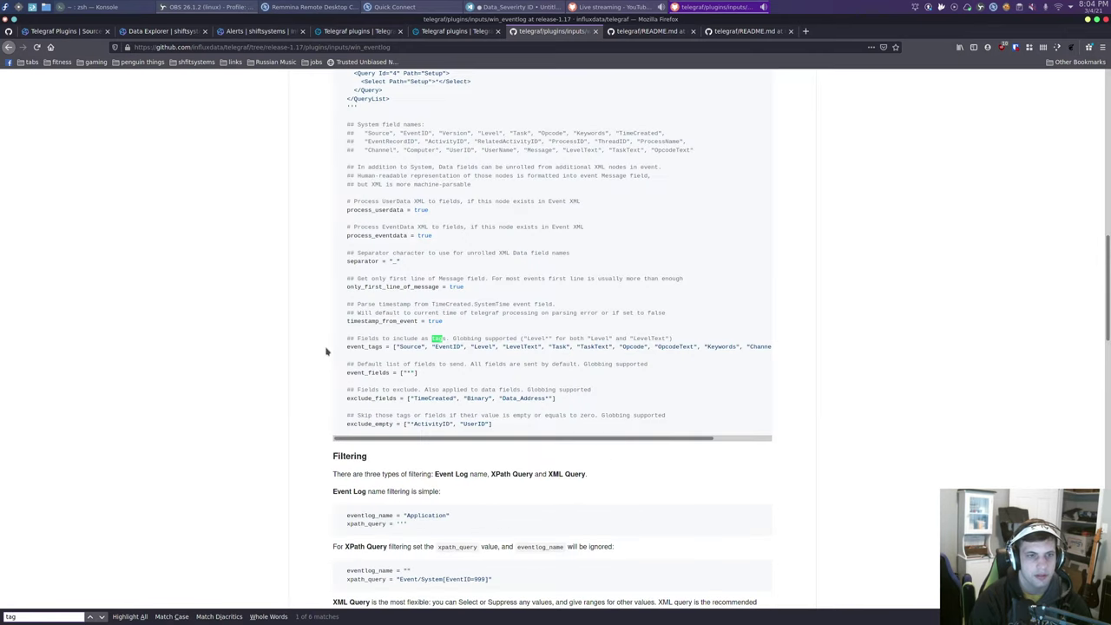
left_click_drag(406, 338, 496, 339)
left_click(466, 350)
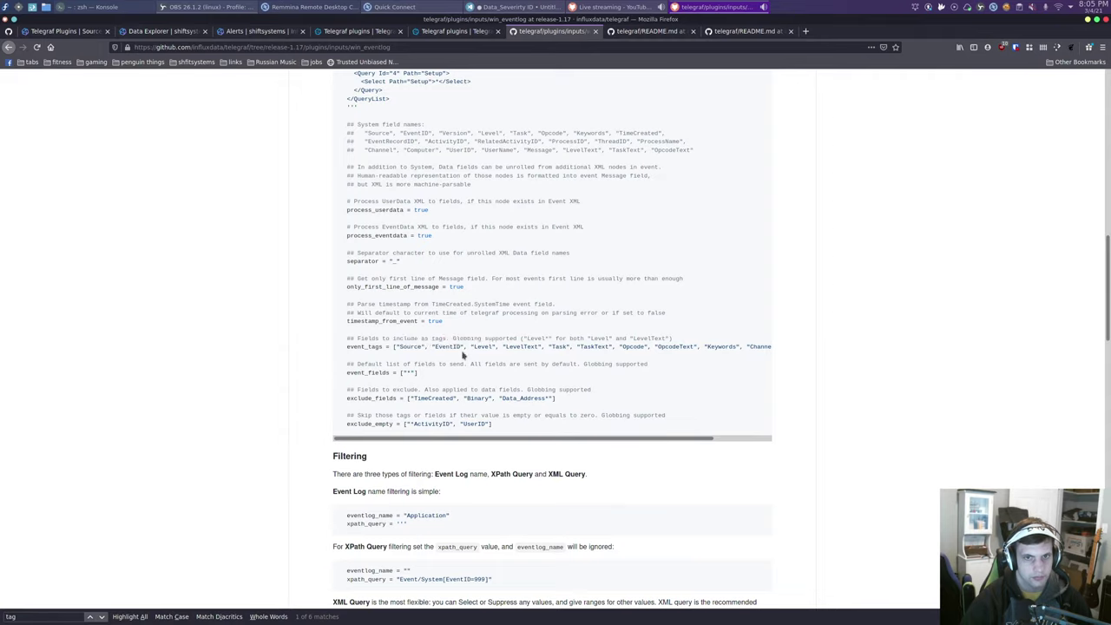
left_click_drag(394, 347, 772, 347)
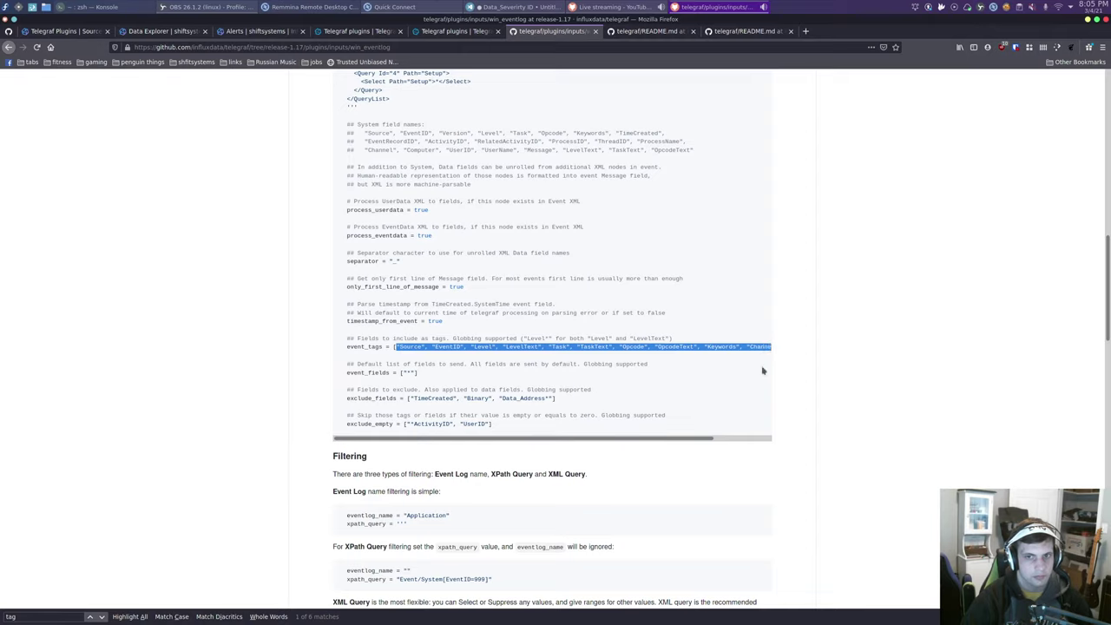
left_click(680, 440)
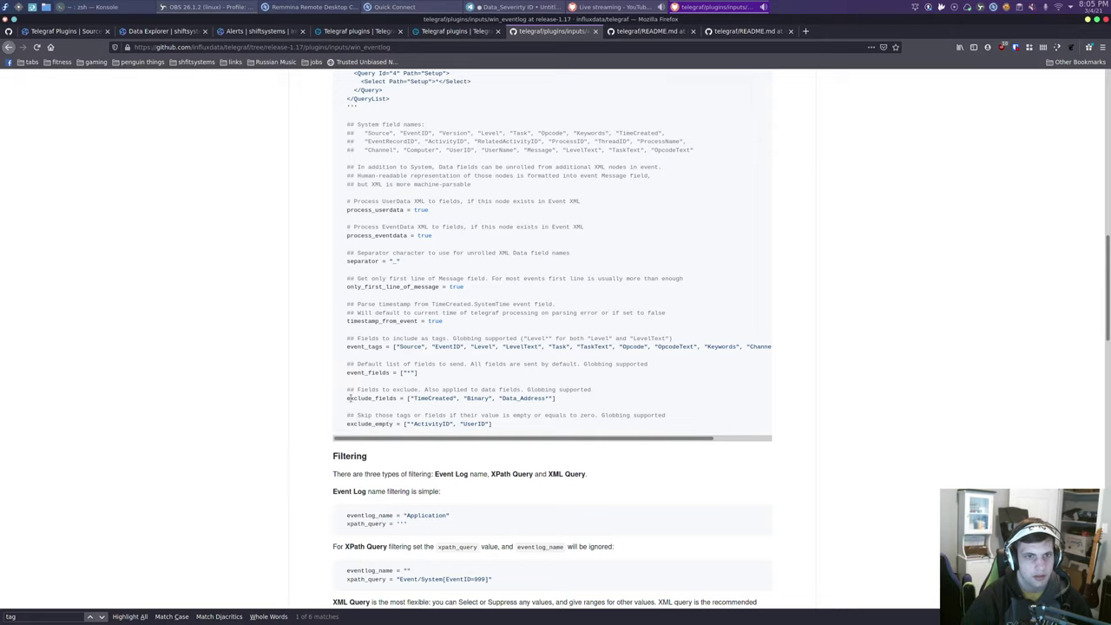
scroll(348, 397, "up", 3)
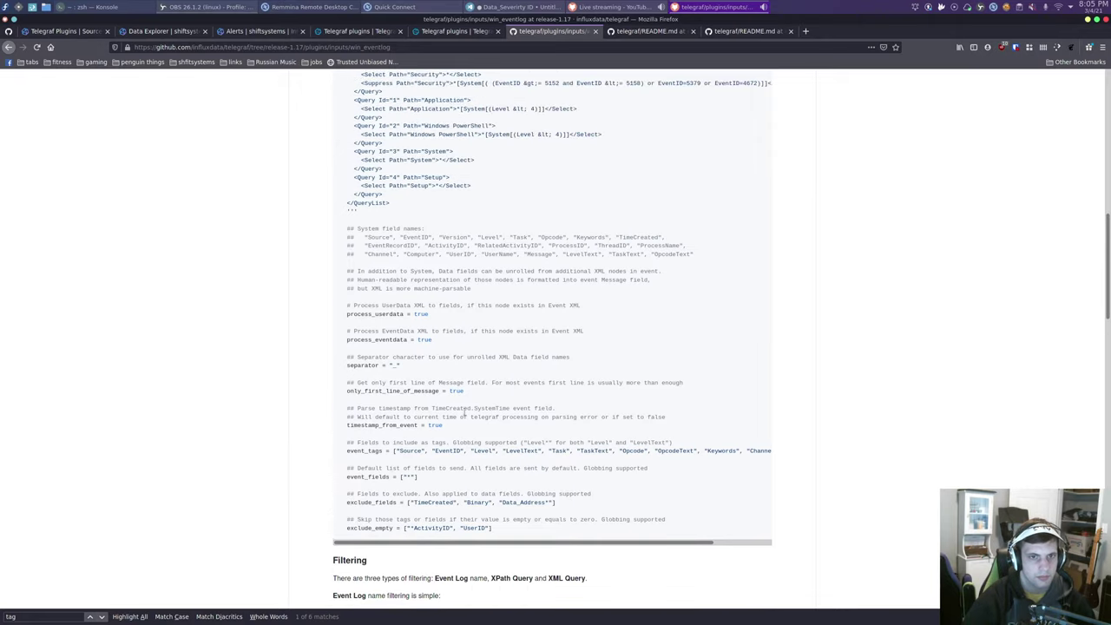
- Find further mentions of "tag" in the README and review the Metrics, Computed fields and Additional Fields sections
key("ctrl+f")
type("tag")
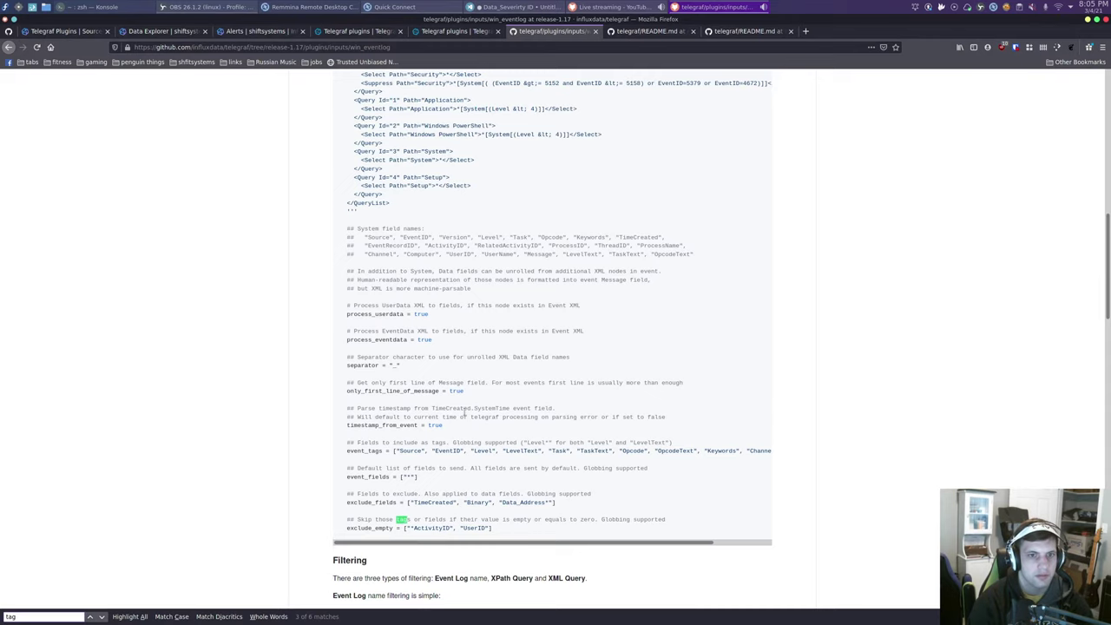
scroll(418, 529, "down", 6)
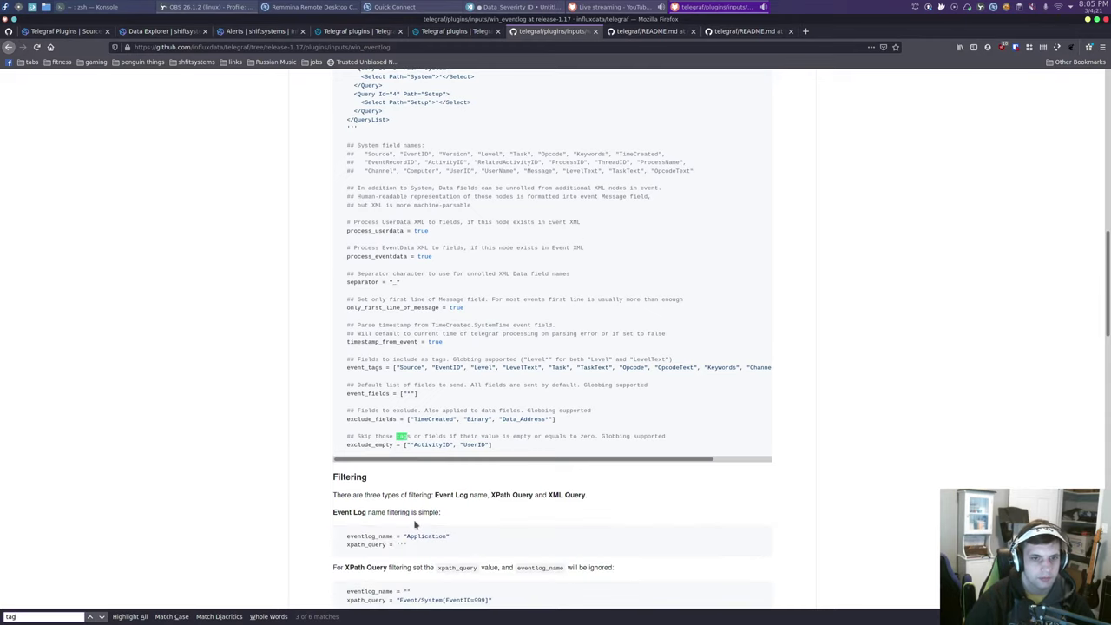
scroll(418, 529, "down", 4)
scroll(418, 530, "down", 5)
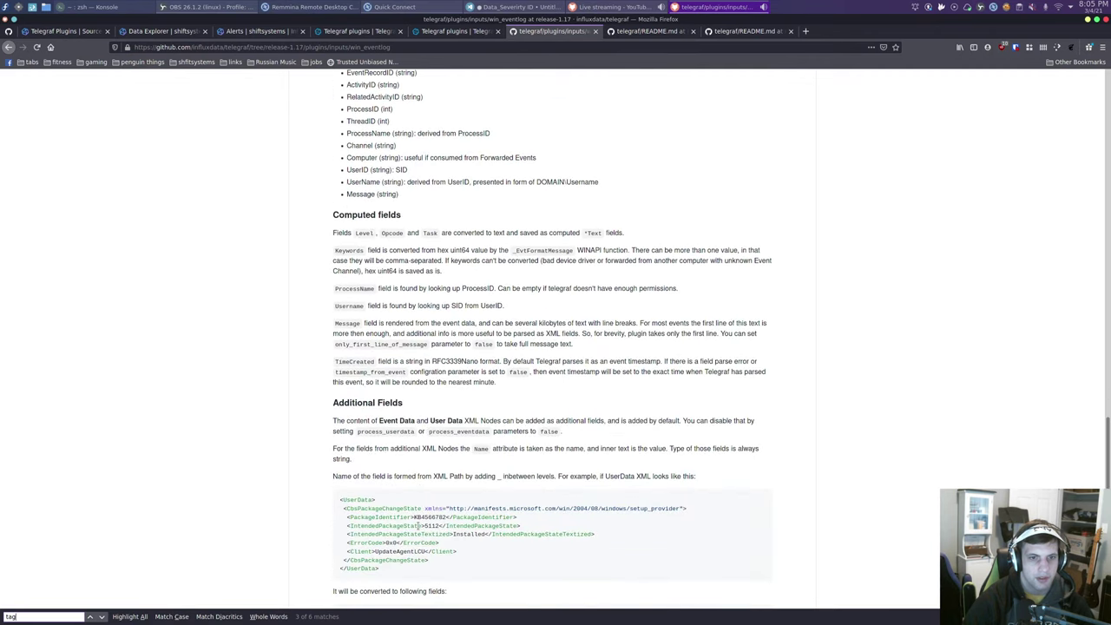
scroll(418, 526, "down", 5)
left_click(102, 616)
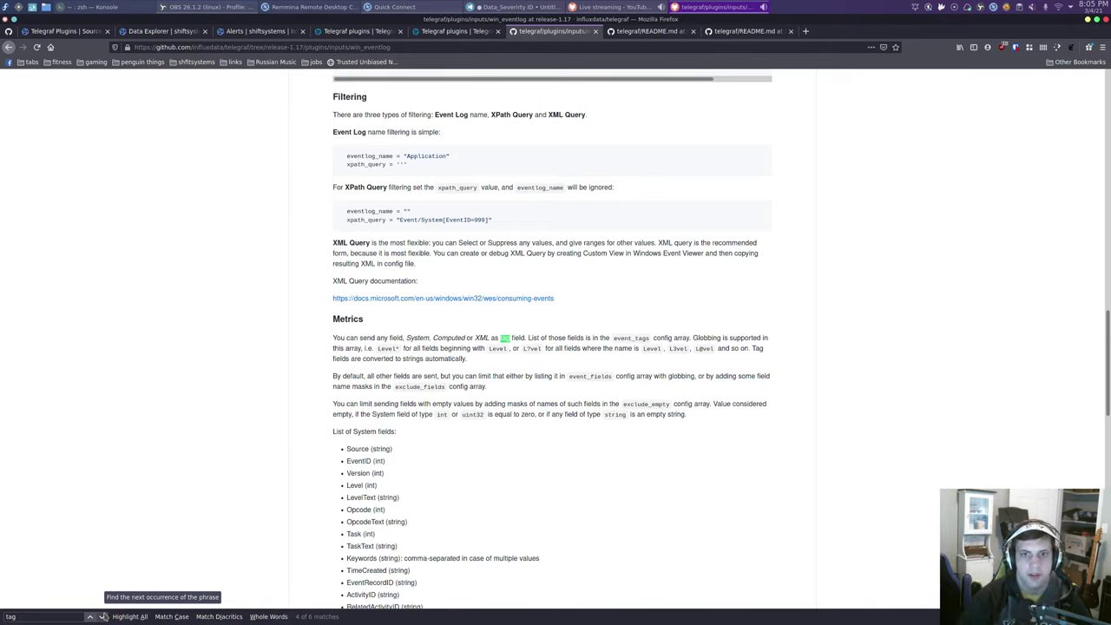
mouse_move(616, 337)
left_mouse_down()
mouse_move(647, 347)
mouse_move(619, 334)
left_mouse_up()
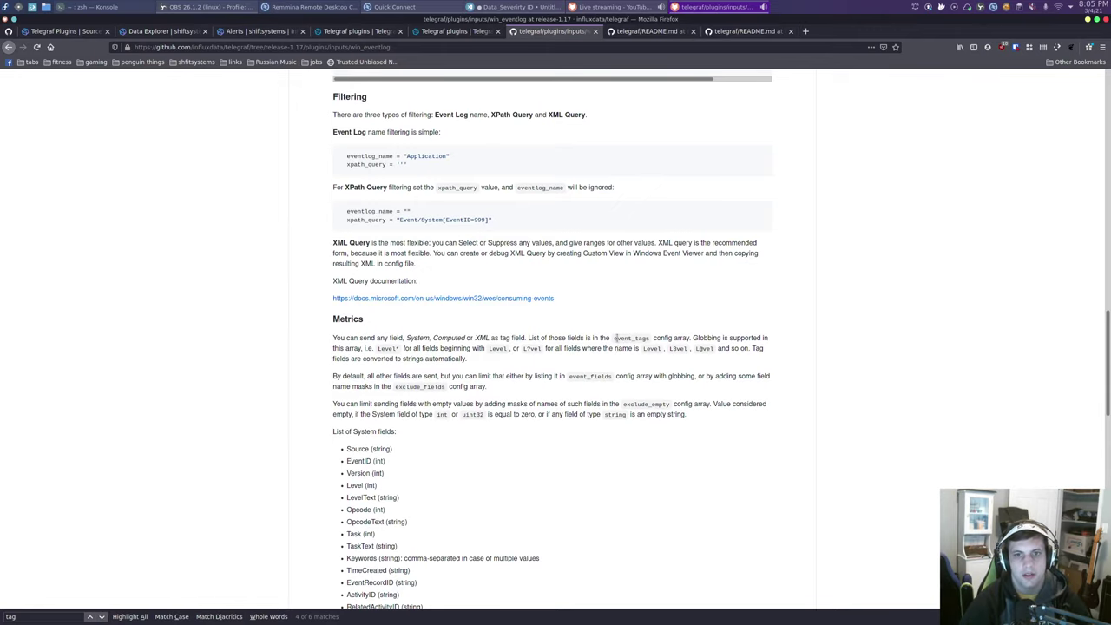
scroll(616, 343, "down", 5)
scroll(614, 347, "down", 10)
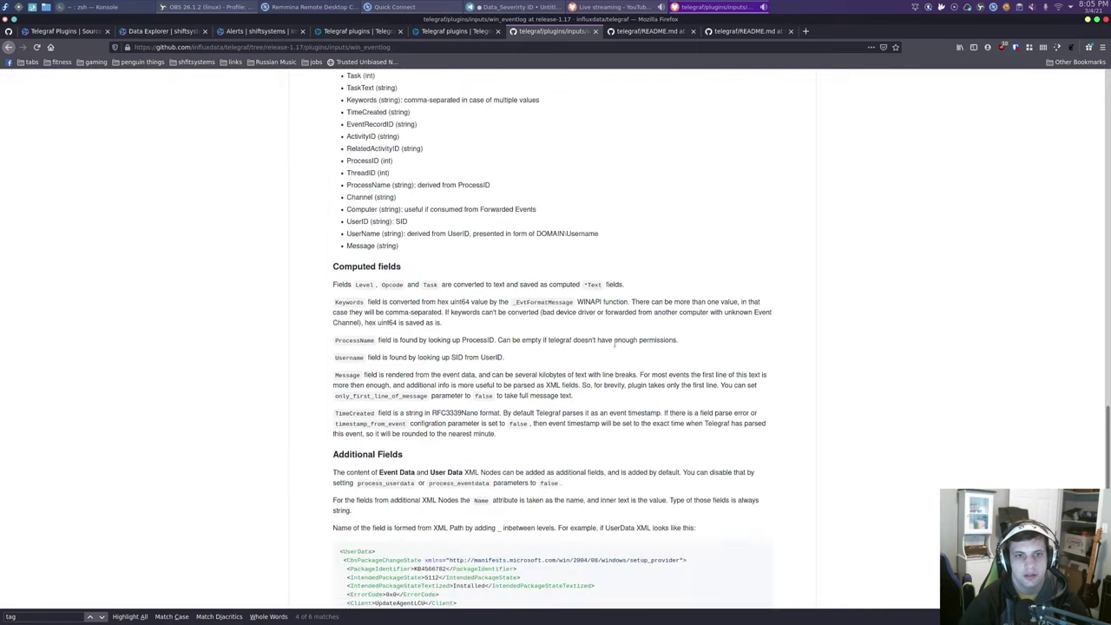
- Search the win_eventlog README for "event_tags" and copy that option name from the sample configuration
key("ctrl+f")
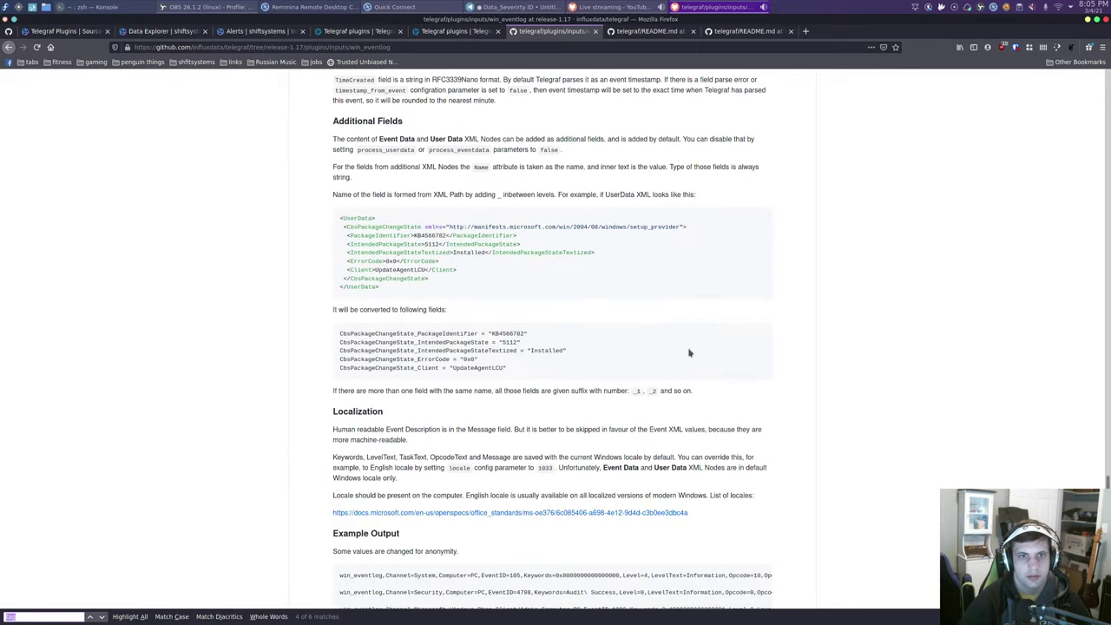
type("tvent")
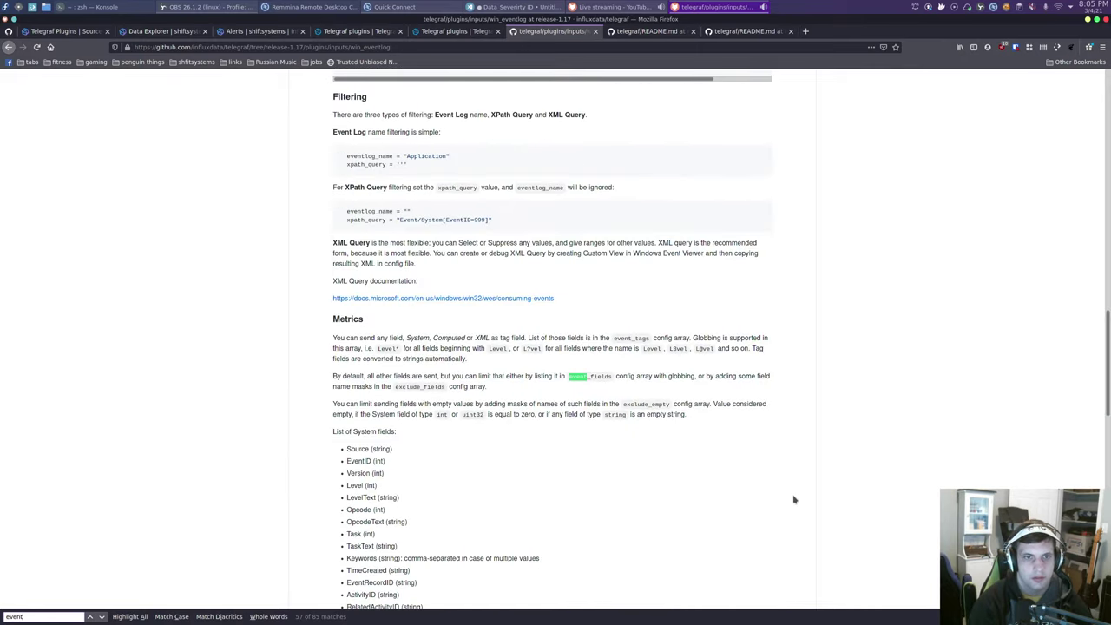
type("_tags")
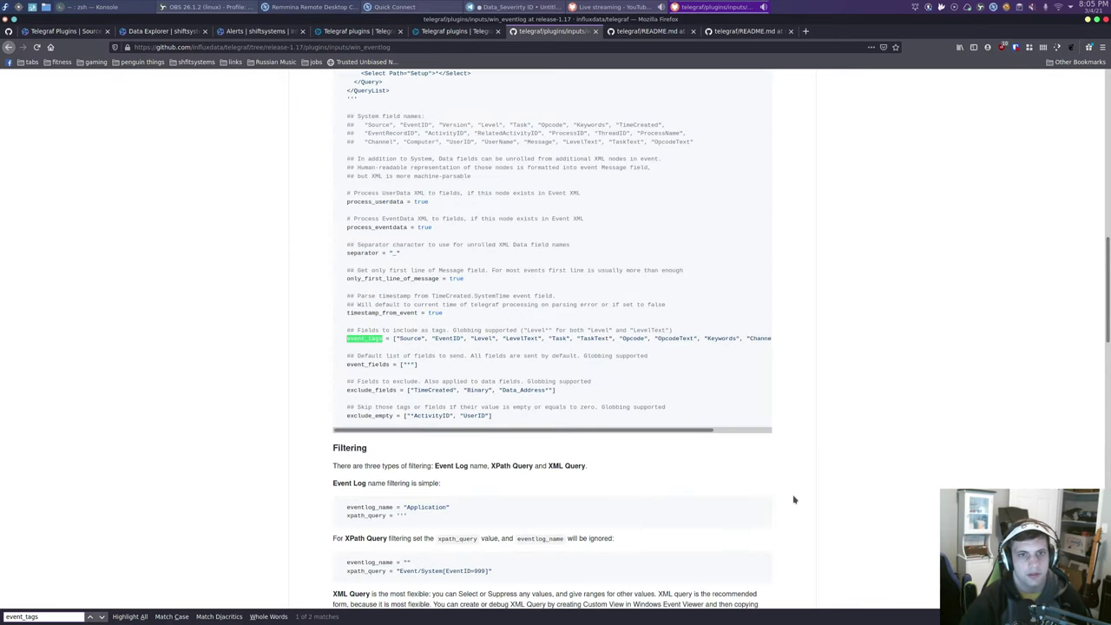
double_click(364, 339)
right_click(367, 340)
left_click(390, 352)
- In the remote session's telegraf.conf, add the line event_tags = [""] below event_fields in the inputs.win_eventlog section
left_click(430, 7)
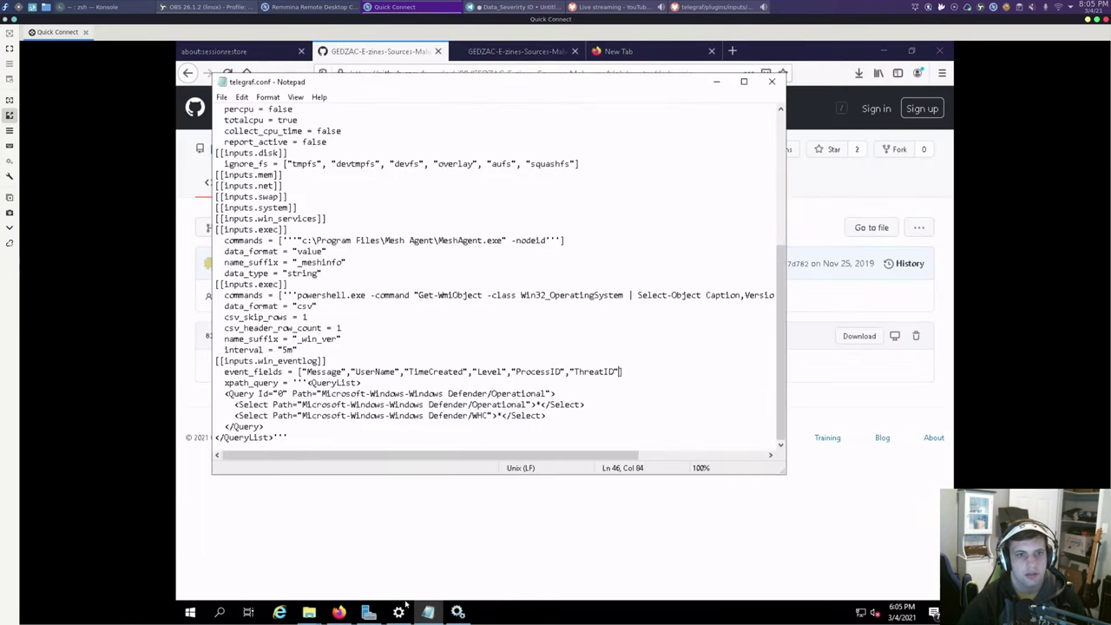
left_click(629, 372)
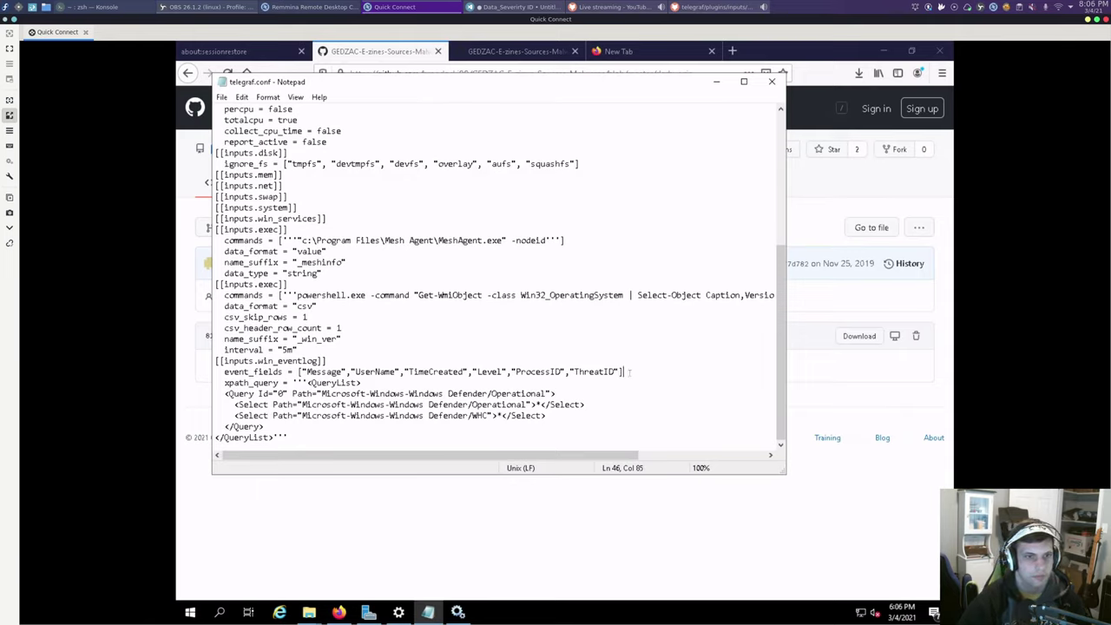
key("Return")
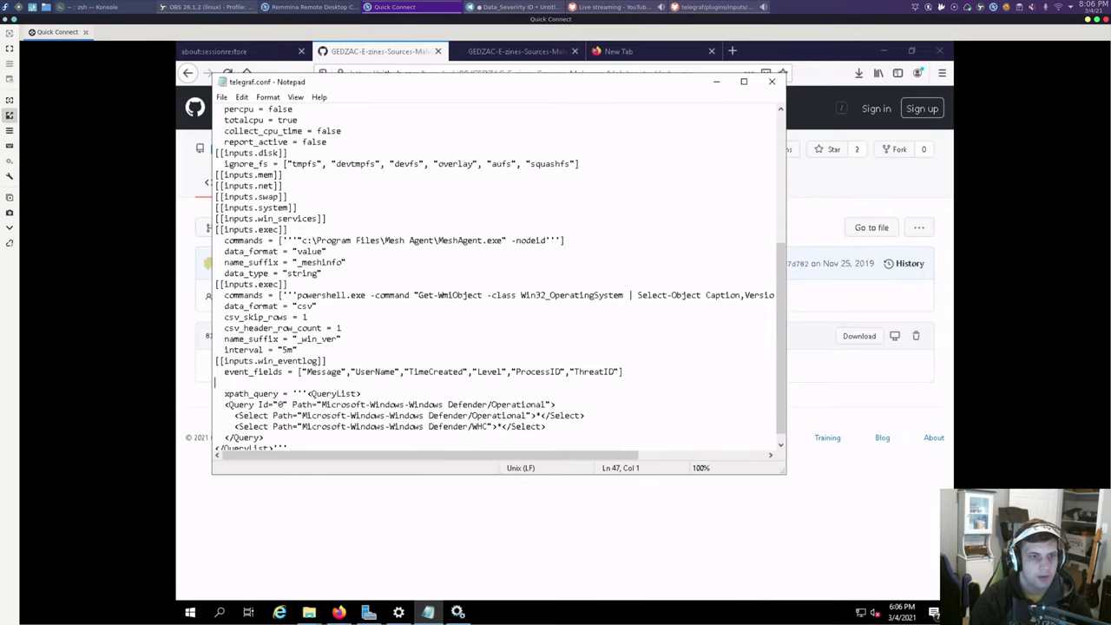
type("event_tags = ")
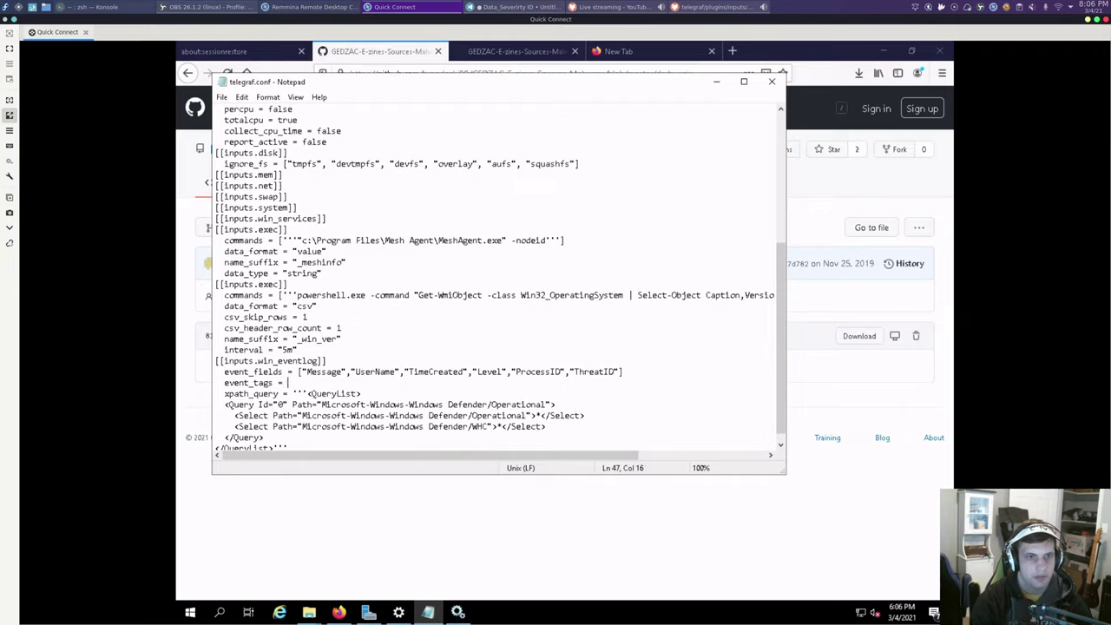
type("[\"\"")
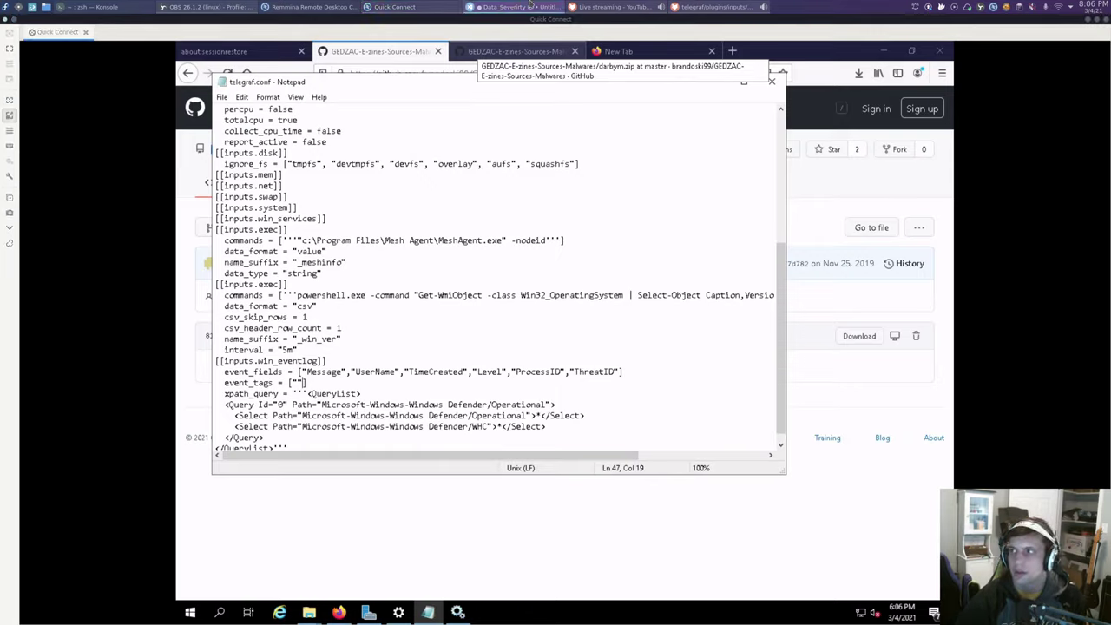
- Copy the entire telegraf.conf text into the Untitled-2 document in the code editor, and return to the browser
left_click(491, 278)
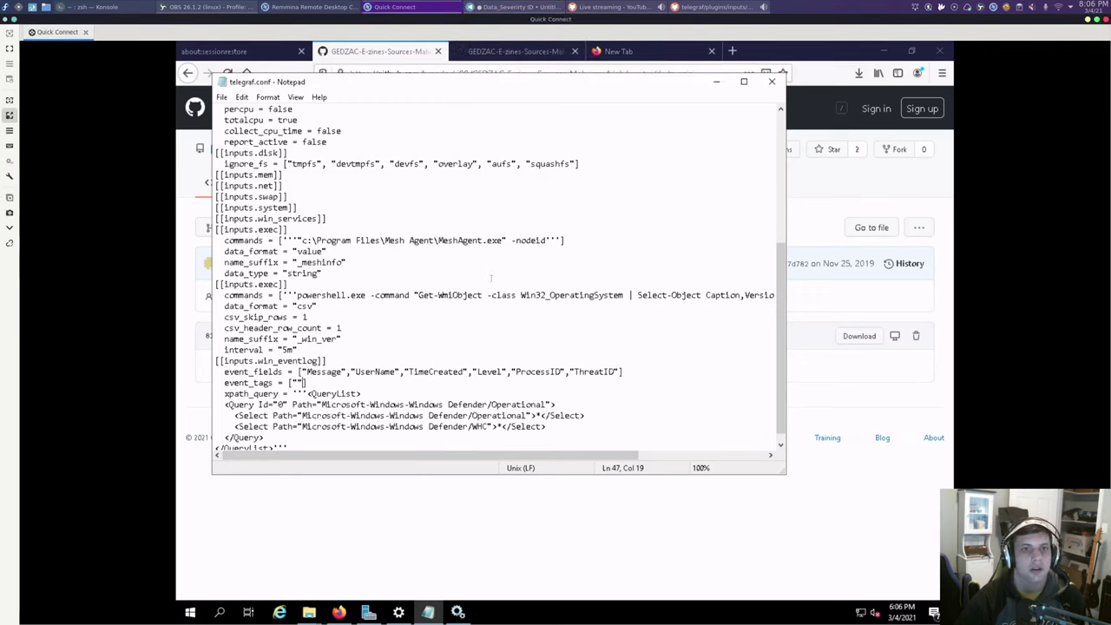
key("ctrl+a")
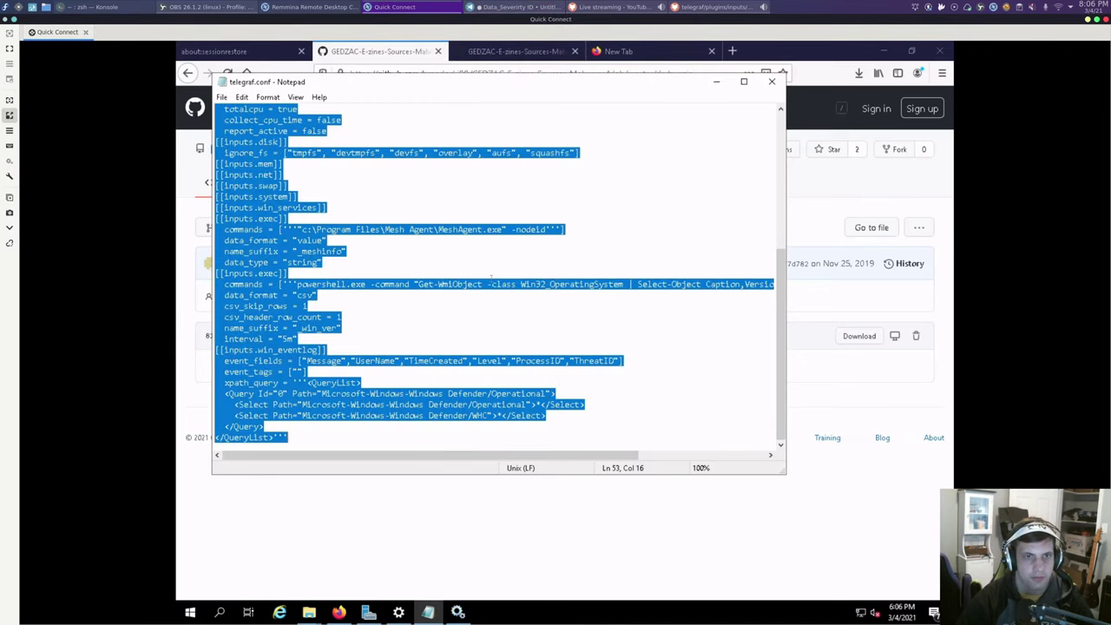
key("alt+Tab")
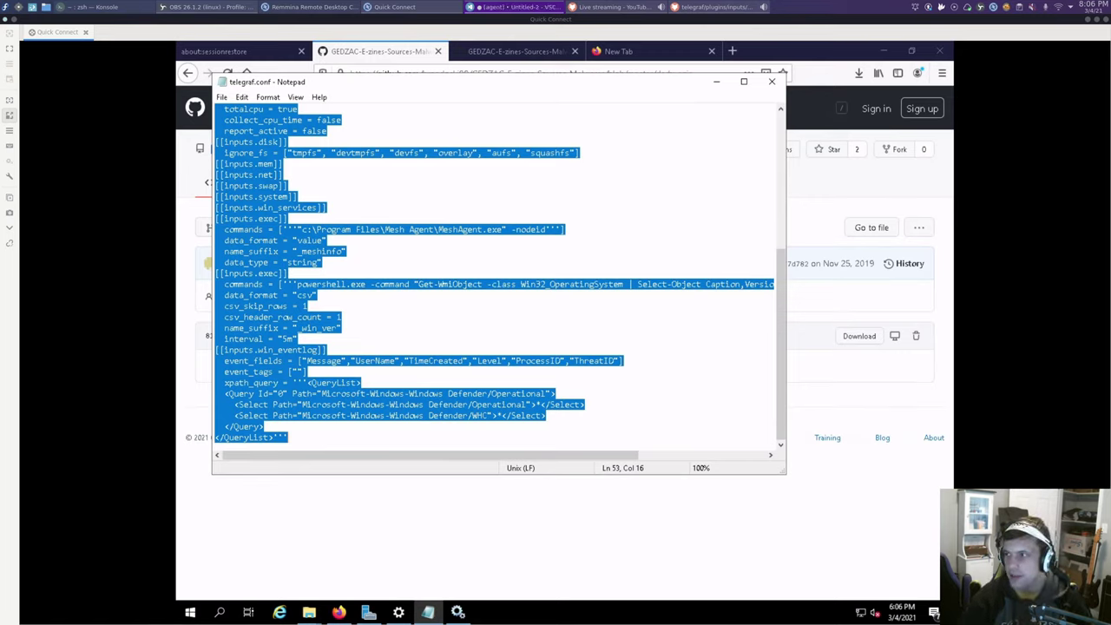
left_click(113, 319)
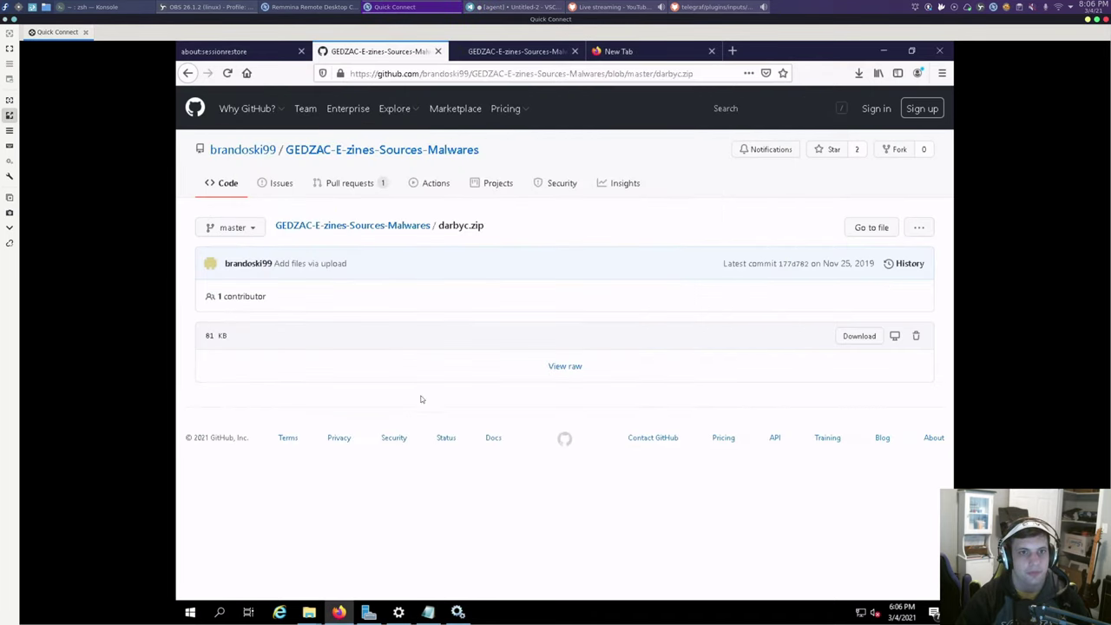
left_click(429, 613)
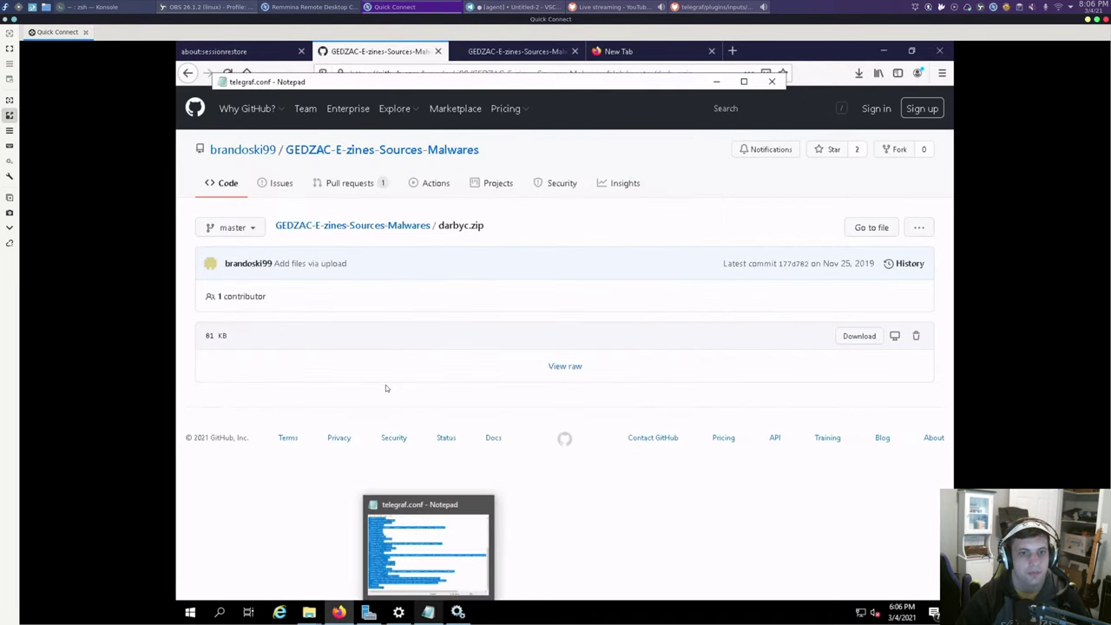
key("alt+Tab")
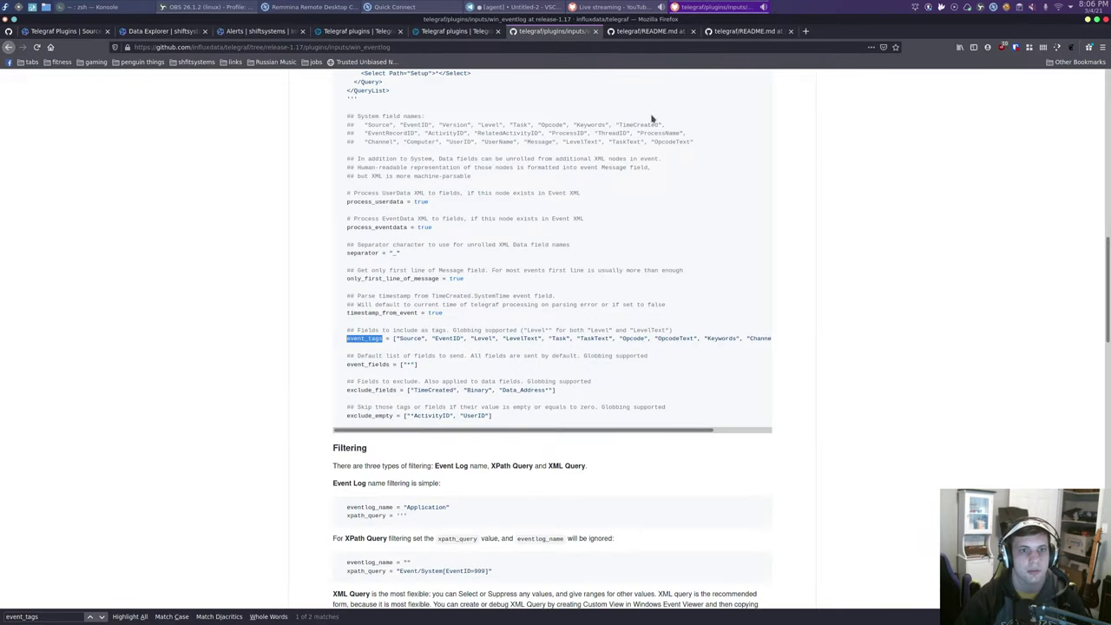
- Copy "Threat Name" from the status message template of the Microsoft Defender check
left_click(265, 32)
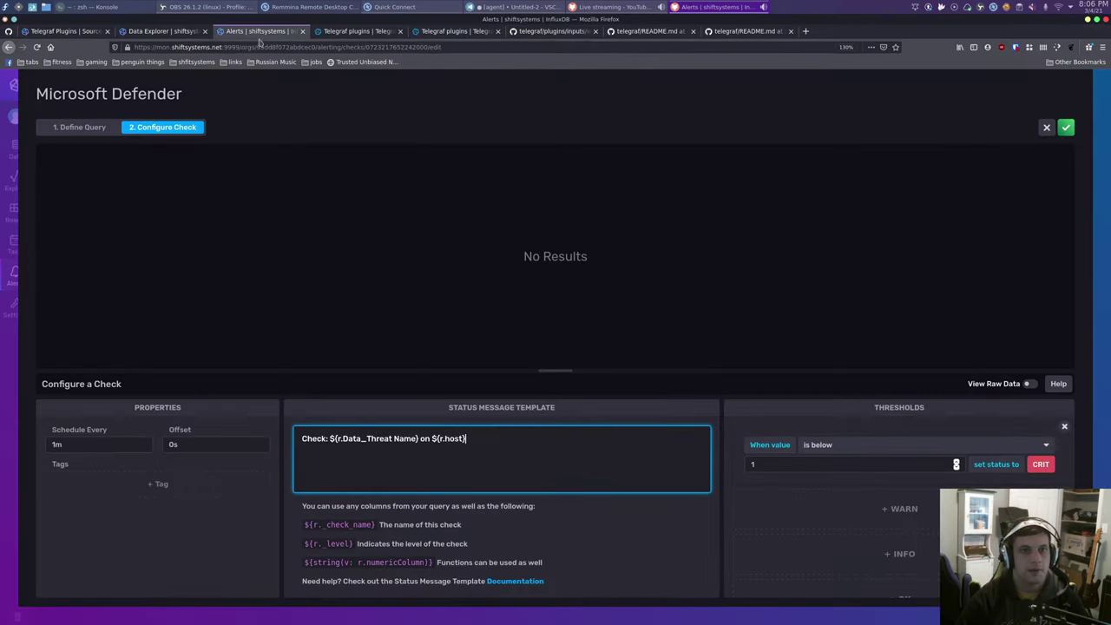
left_click_drag(342, 438, 417, 439)
left_click(365, 438)
right_click(407, 440)
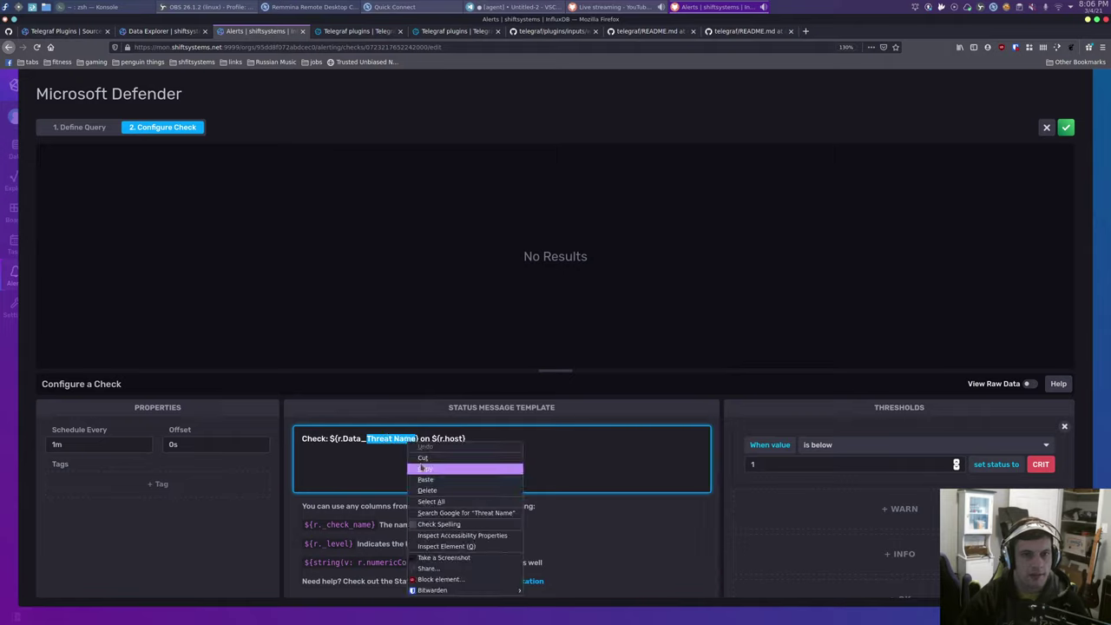
left_click(423, 468)
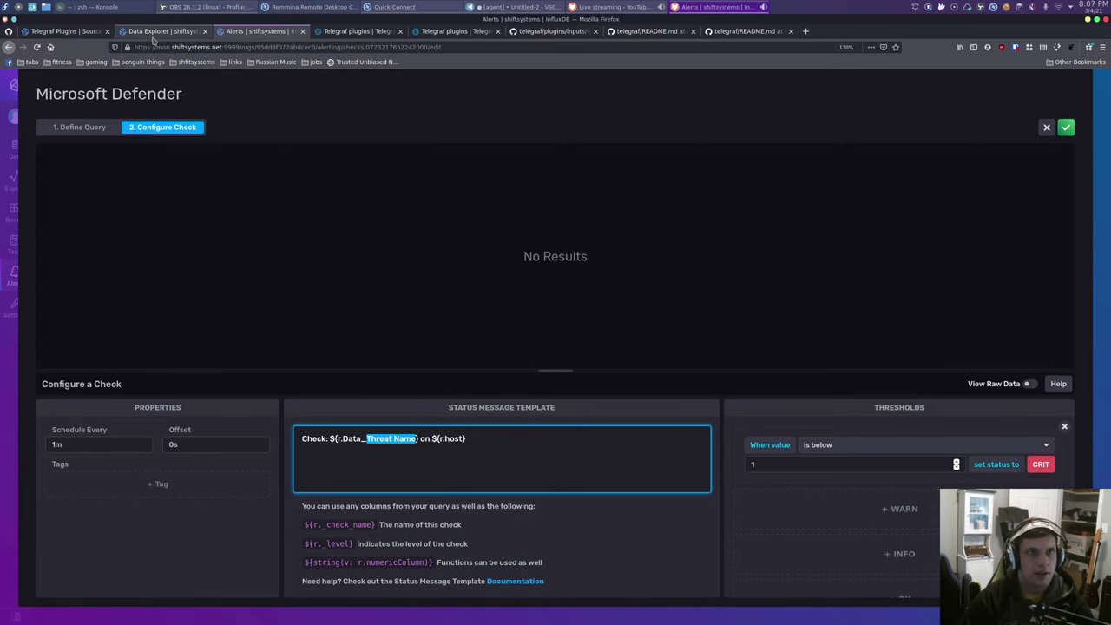
- In the Data Explorer, search the fields for "threat", filter on Data_Threat Name only, and run the query with the last aggregate
left_click(153, 35)
left_click(514, 458)
type("threat")
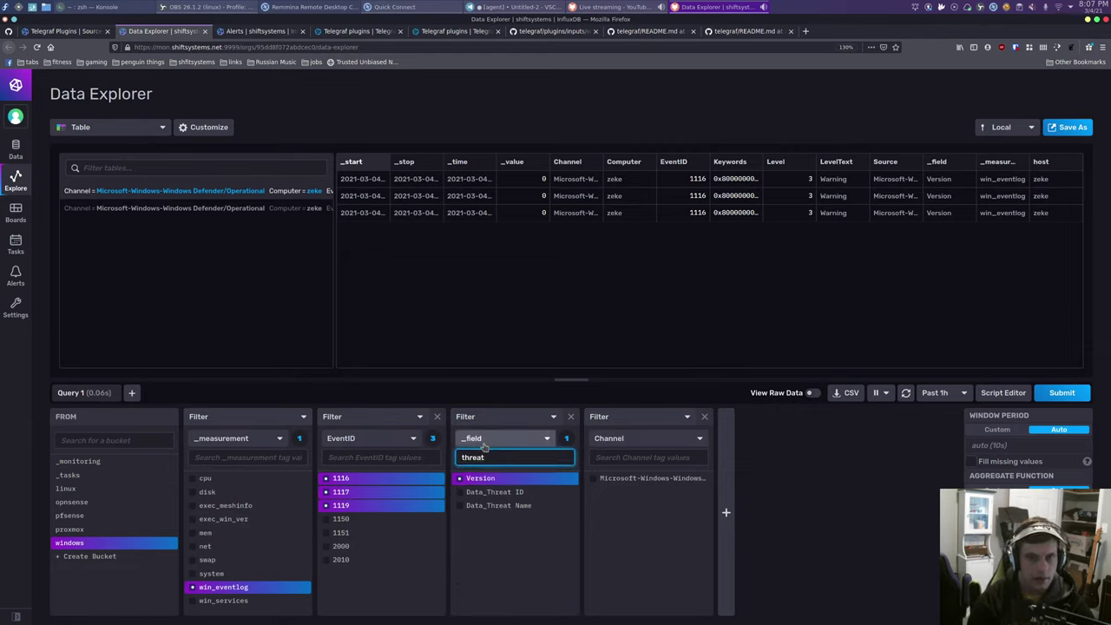
left_click(515, 510)
left_click(533, 486)
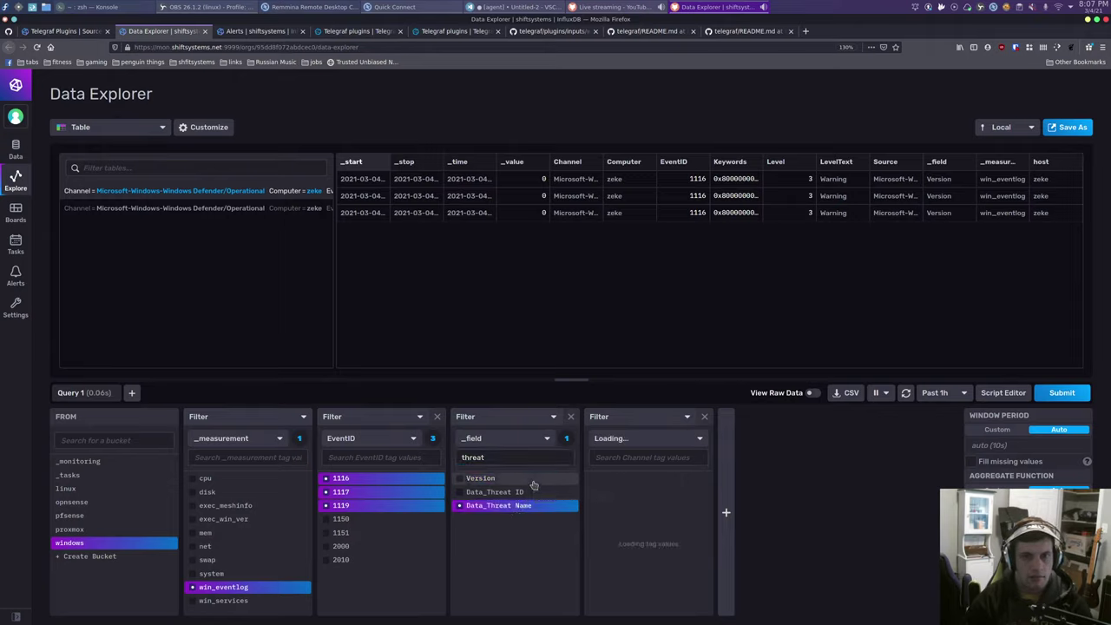
left_click(1072, 396)
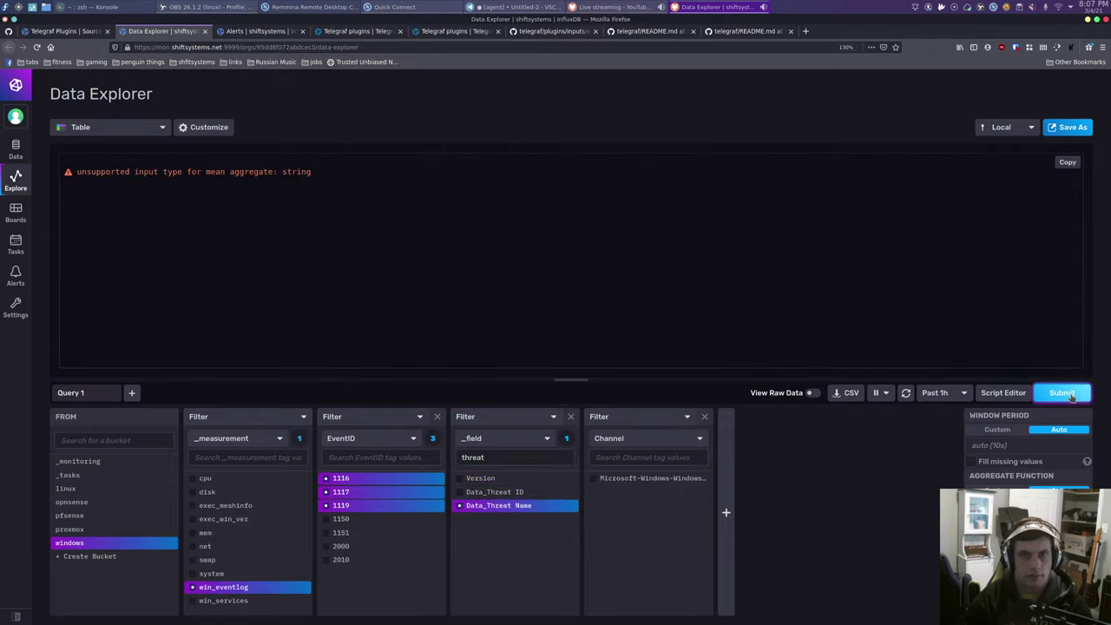
left_click(1055, 396)
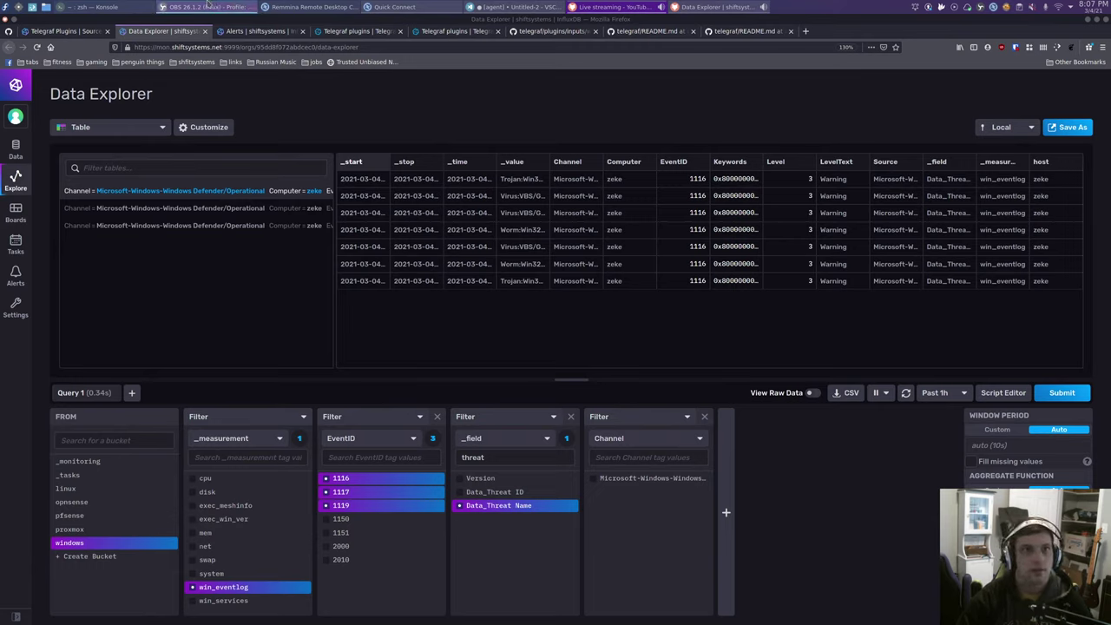
left_click(208, 5)
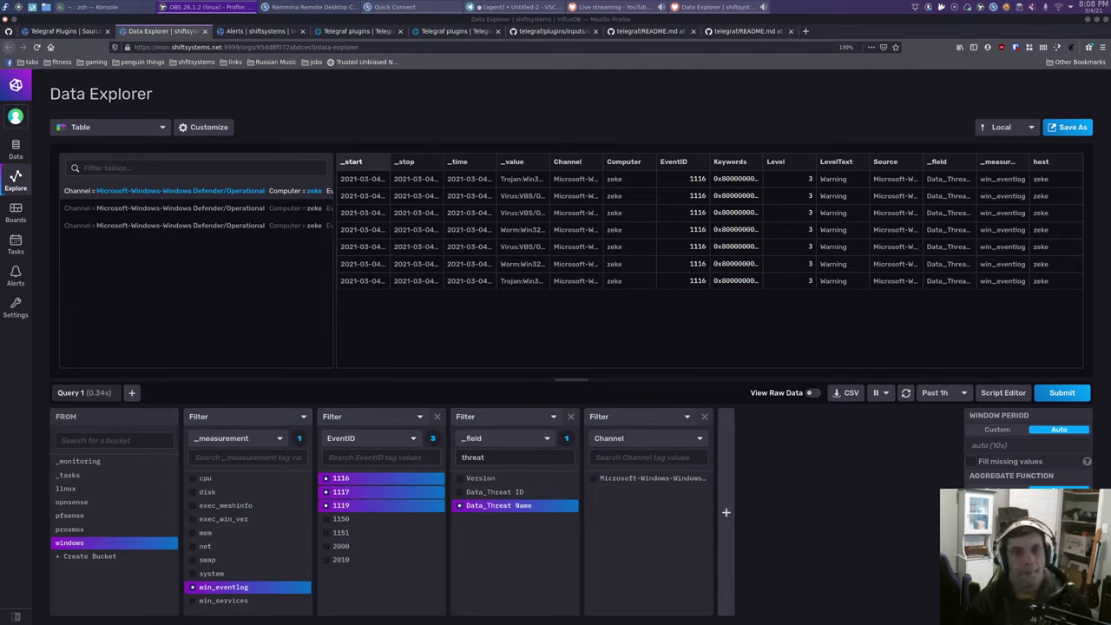
left_click(521, 195)
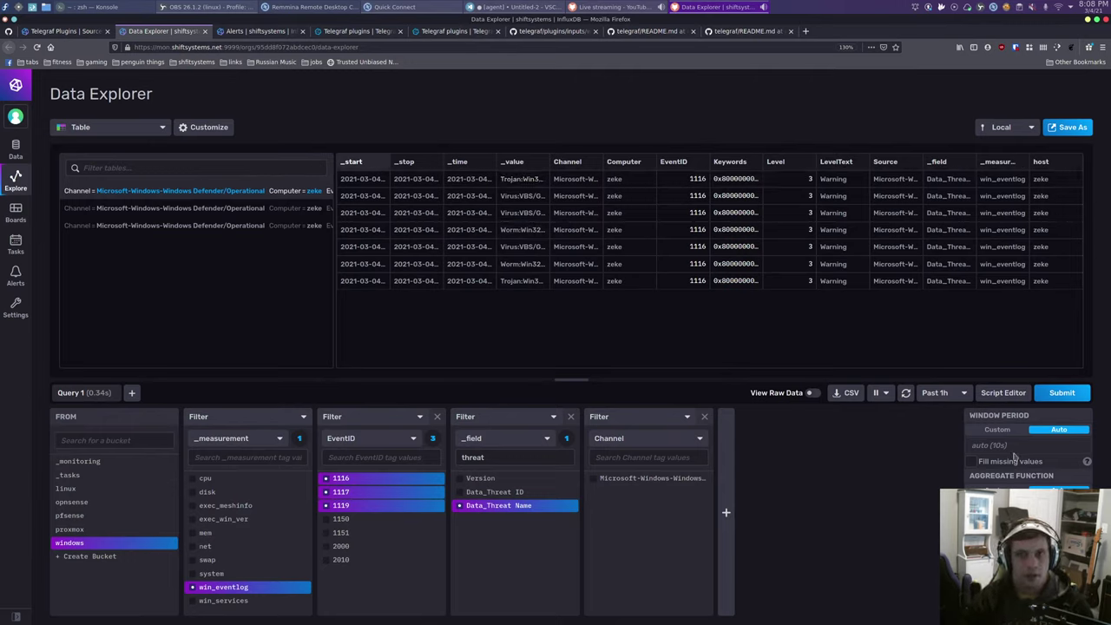
- Show the query as a script and add a keep(columns: [""]) line after the Data_Threat Name filter
left_click(1003, 393)
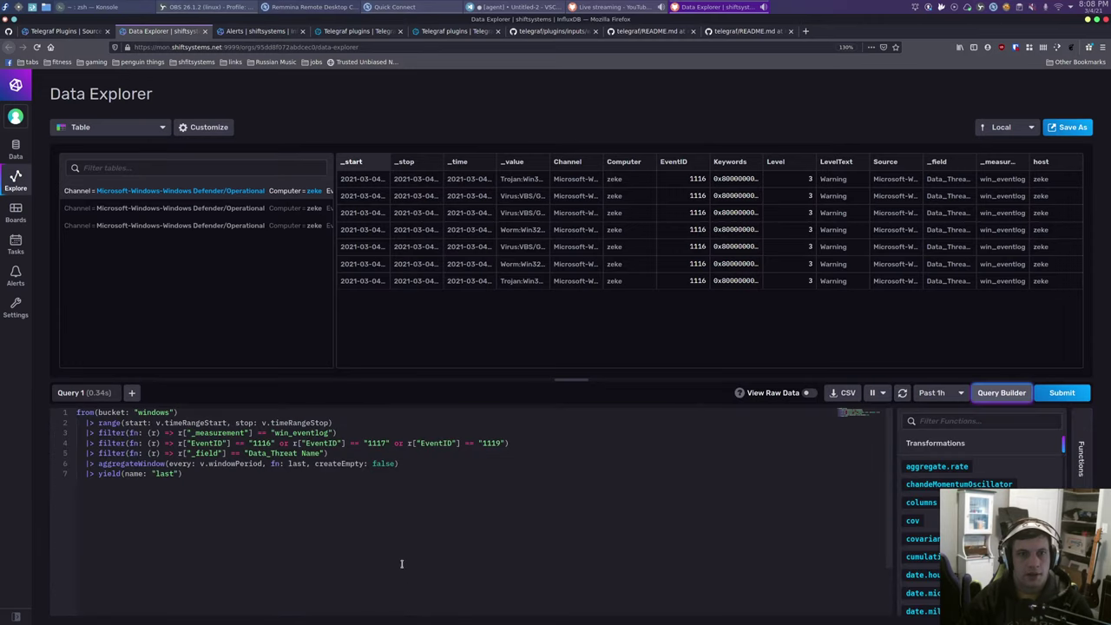
left_click(359, 443)
left_click(351, 453)
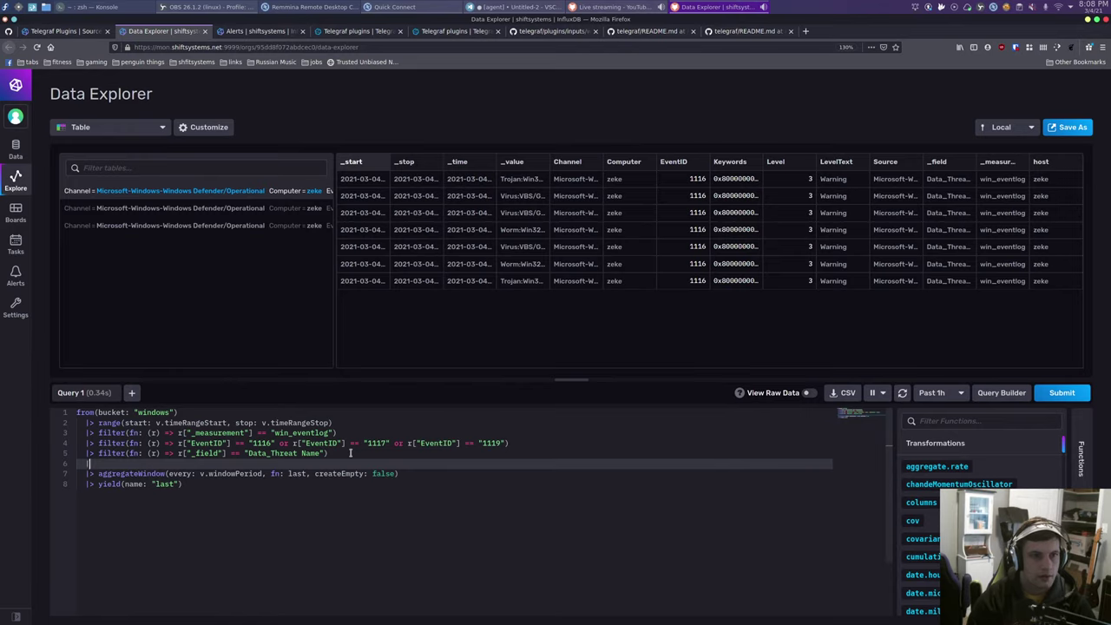
type("k")
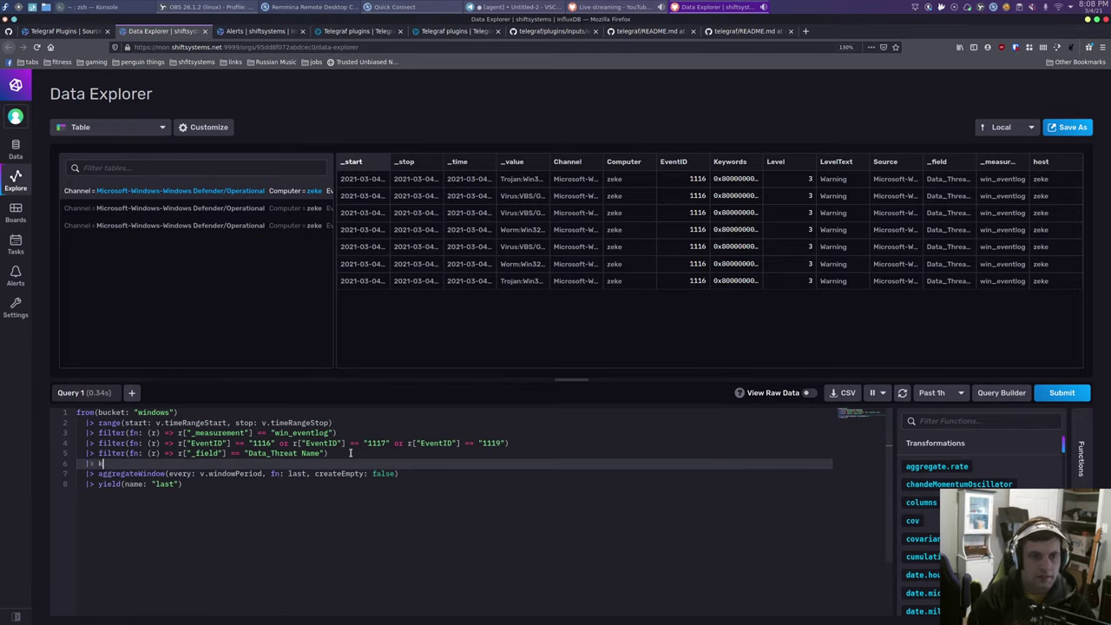
type("eep(co")
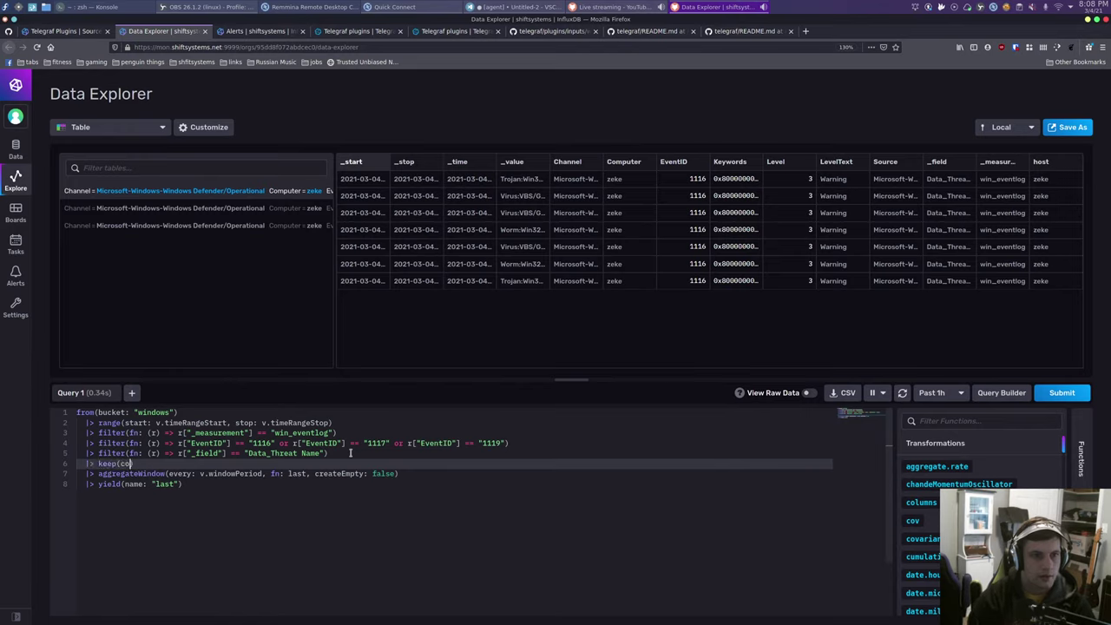
type("lumns: \"")
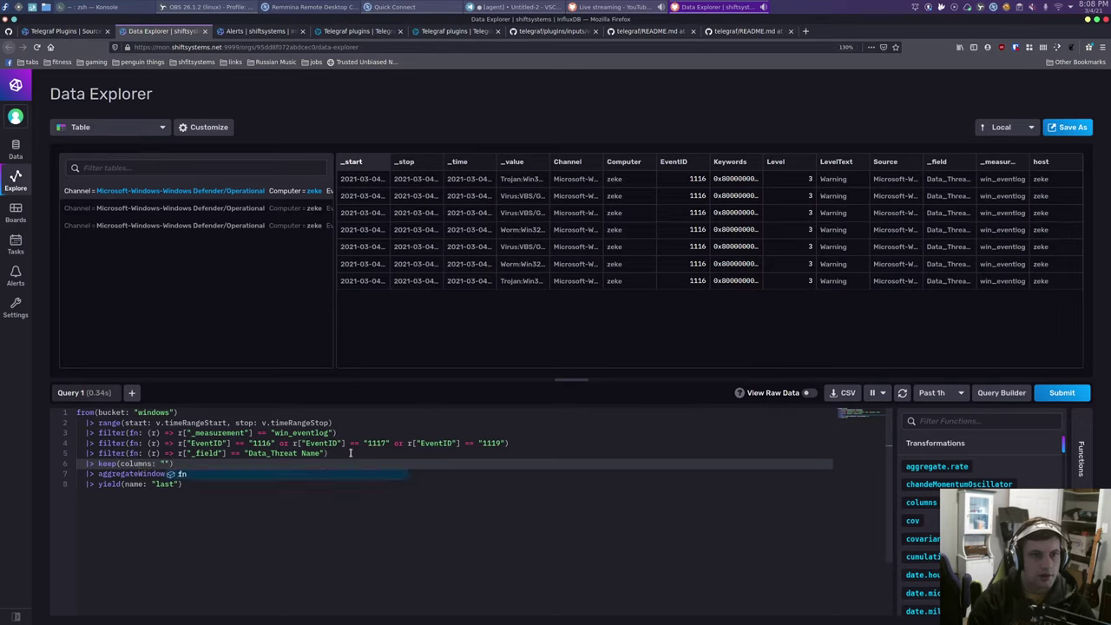
key("Escape")
key("BackSpace")
type("[\"")
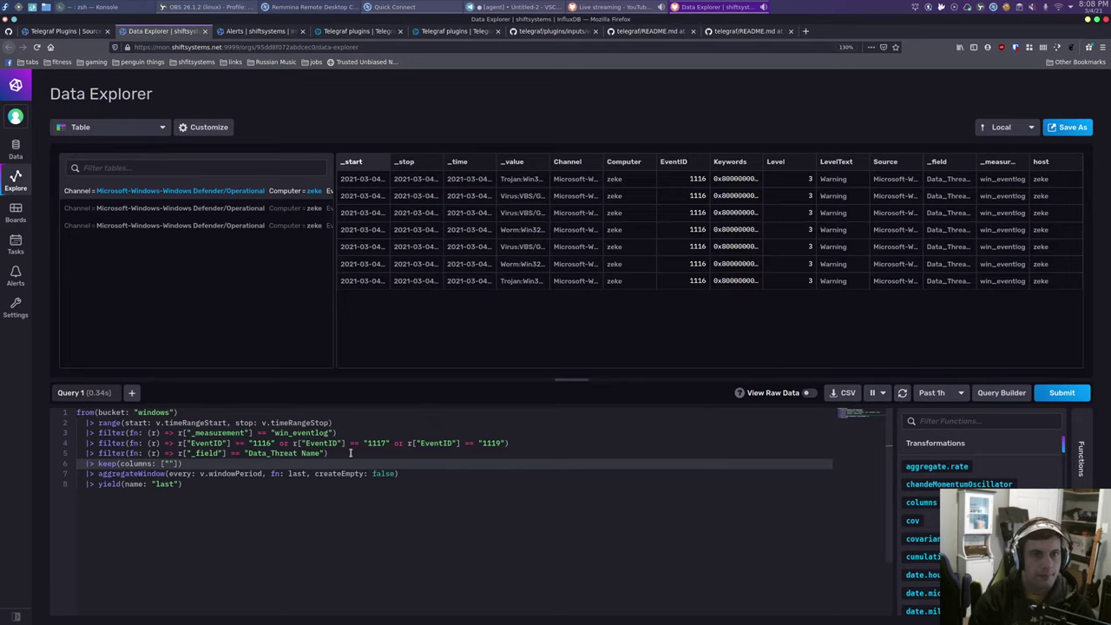
- Enter "_time", "_value" and "EventID" as the columns retained by the query's keep function
type("_time\"")
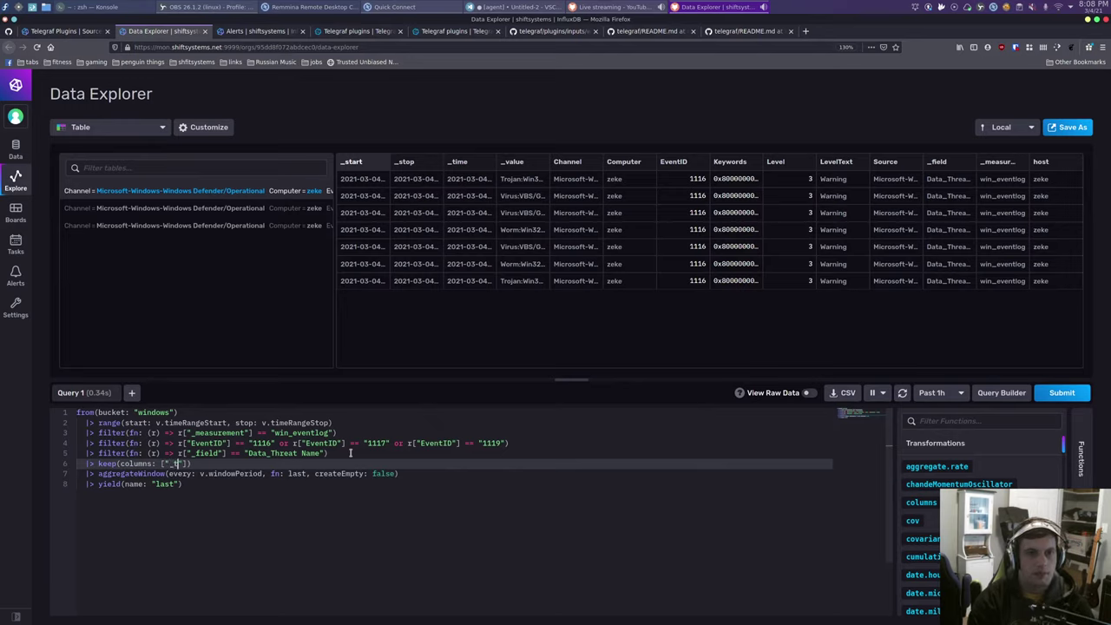
type(",")
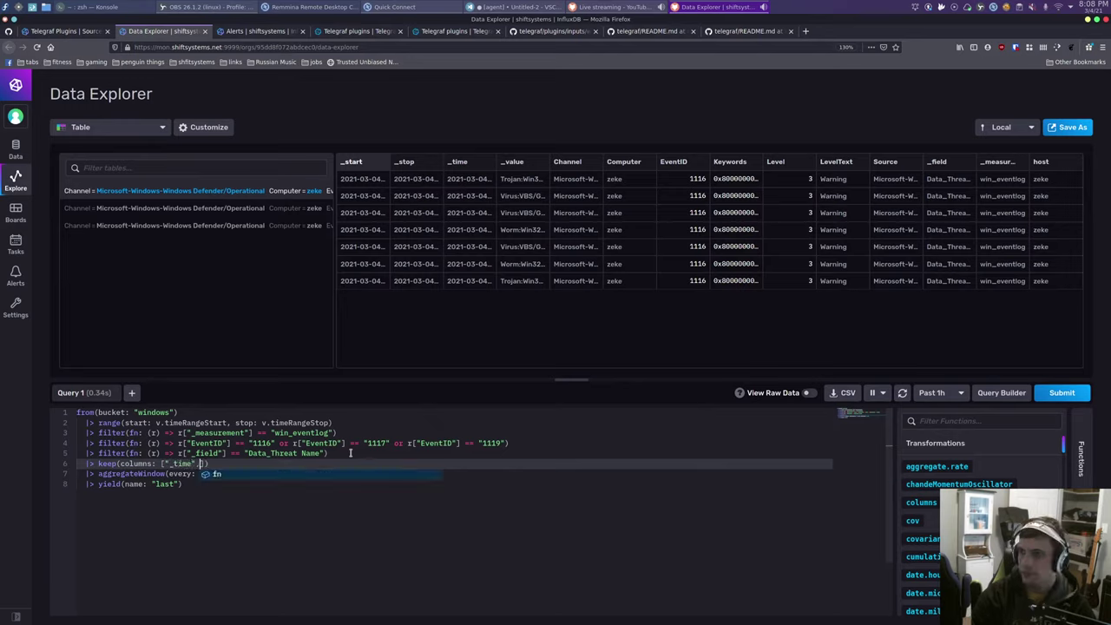
key("Escape")
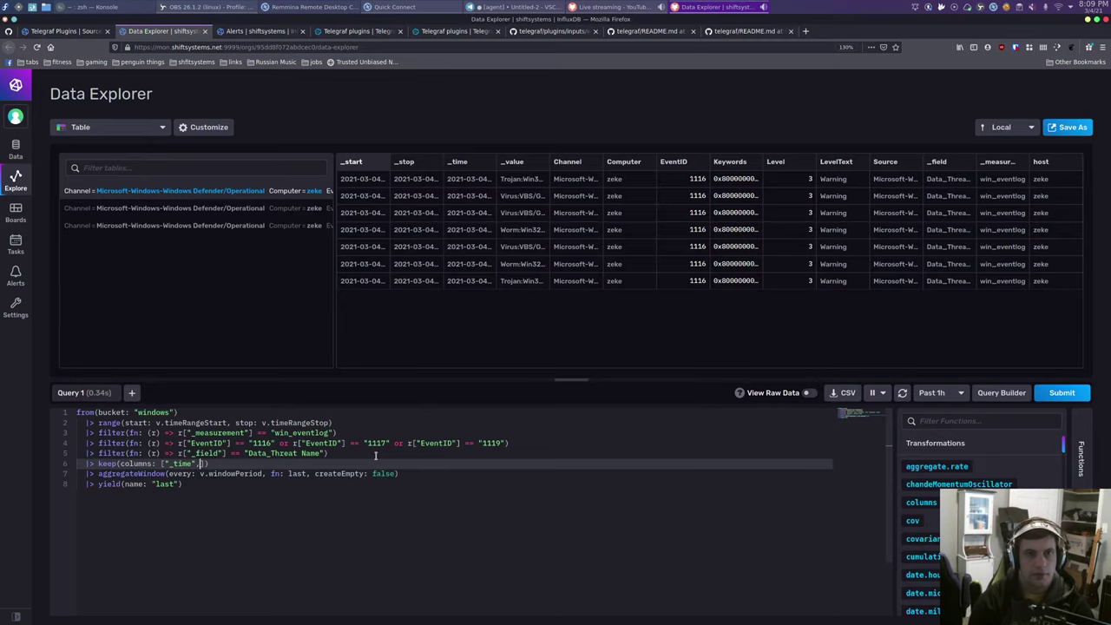
type("\"_value\"")
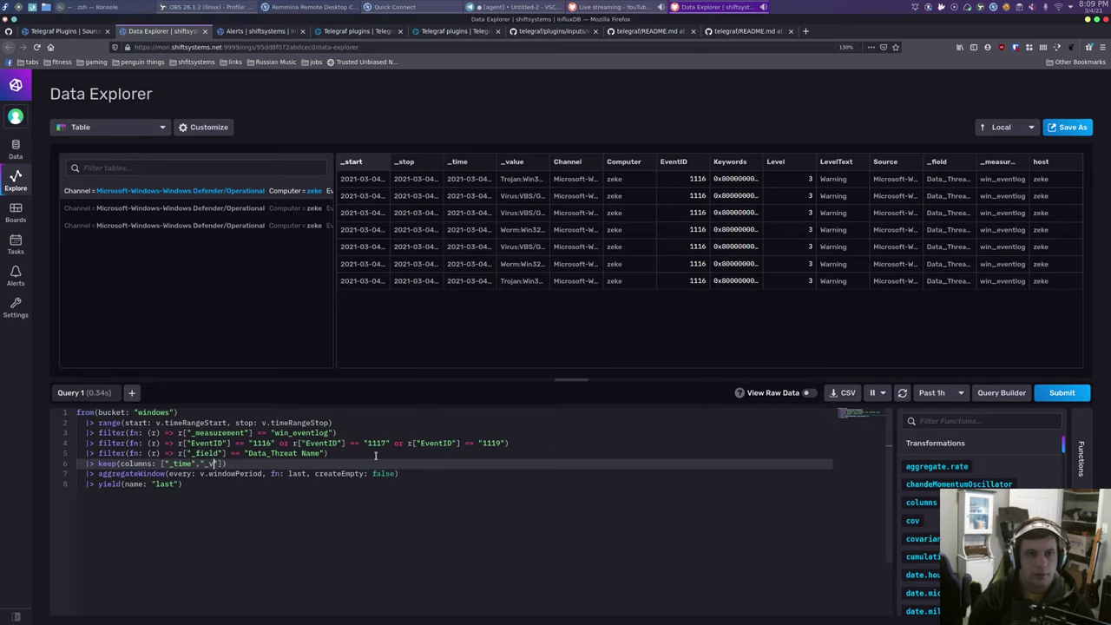
type("]")
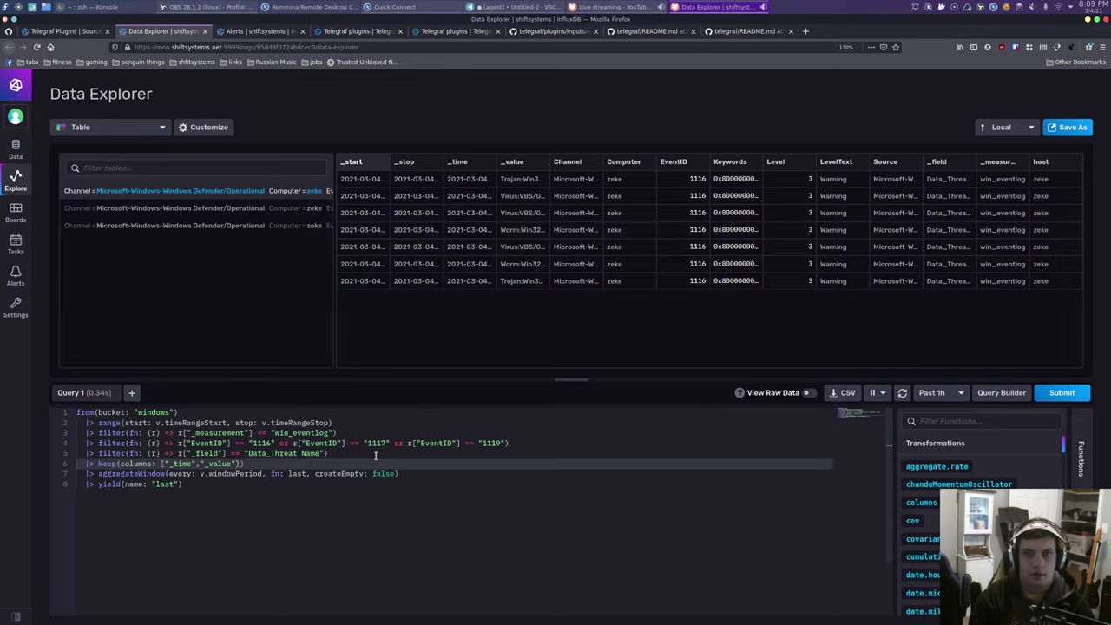
type(",\"EventID")
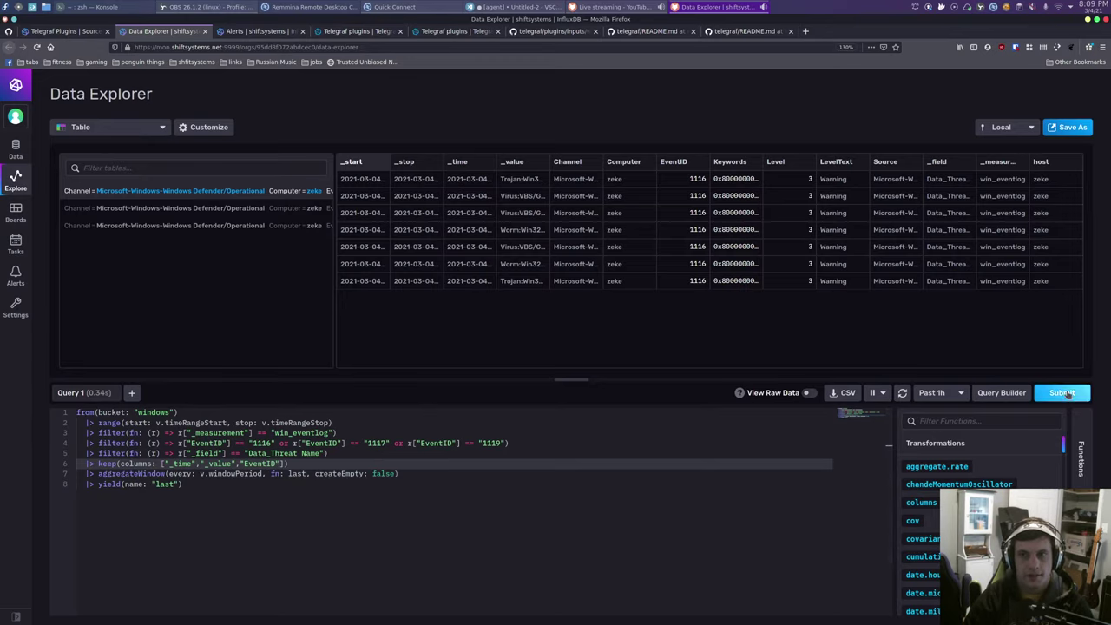
- Run the edited threat name query and examine the threat names in the _value column against their EventID
left_click(1064, 393)
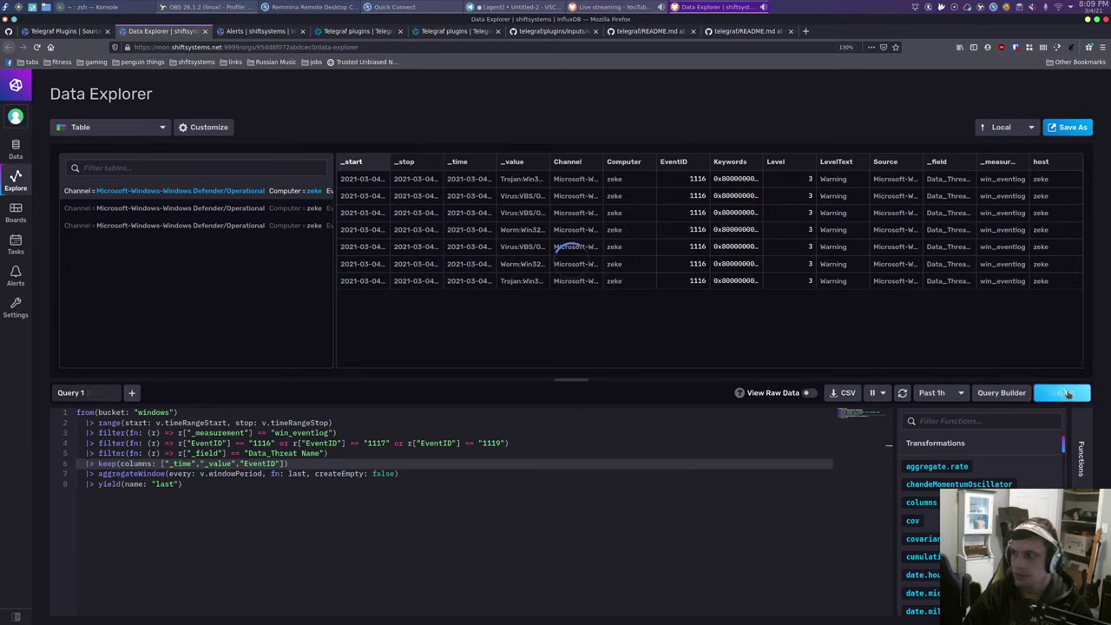
left_click(1069, 394)
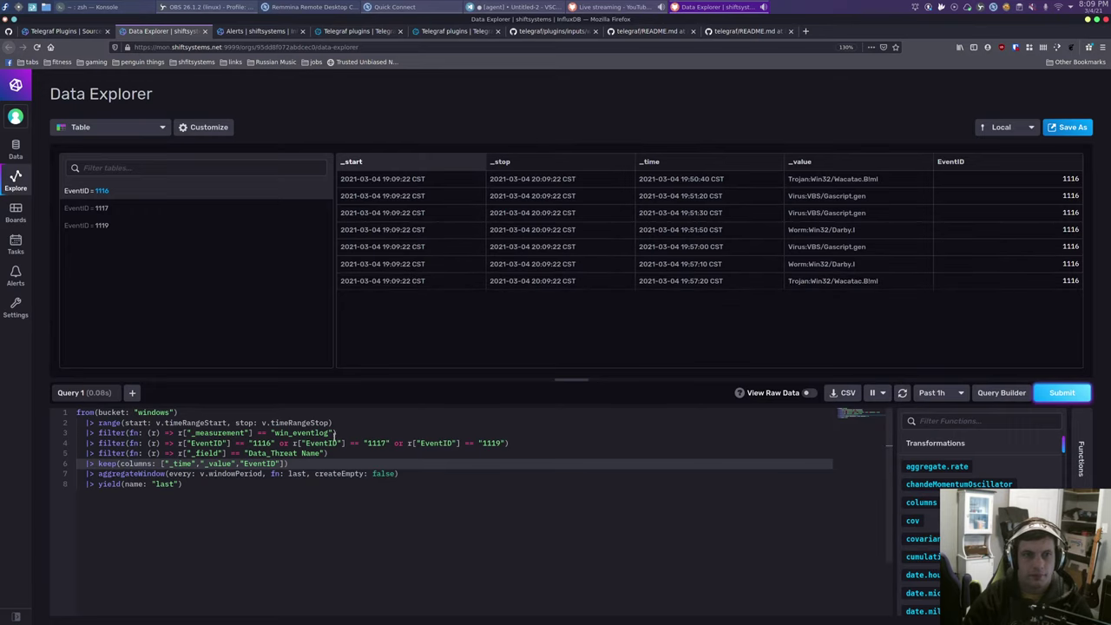
left_click(311, 467)
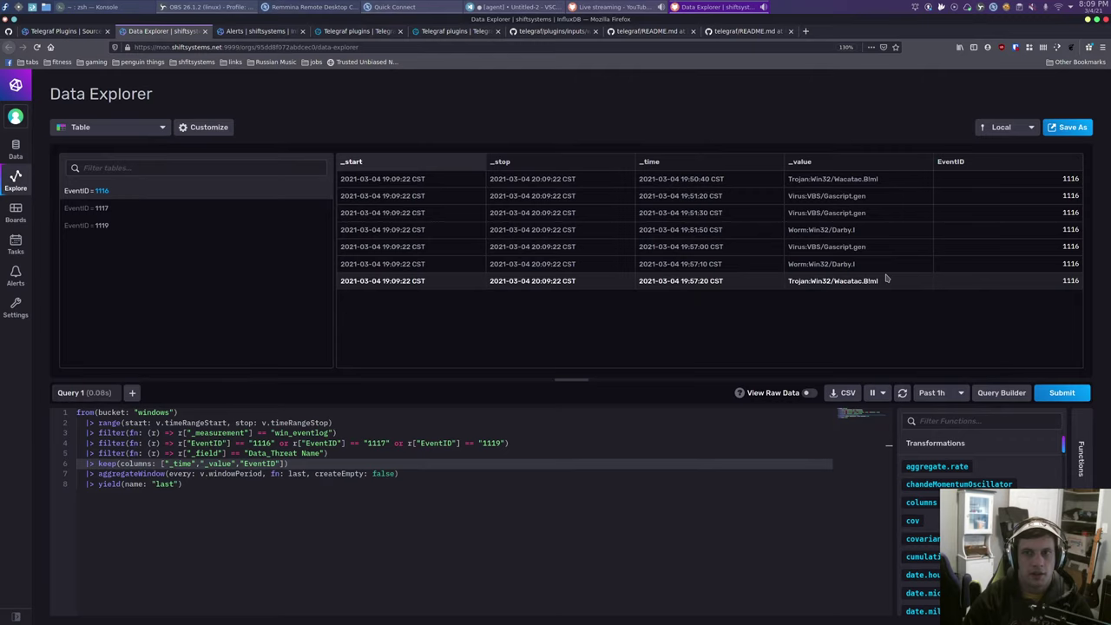
left_click_drag(798, 195, 838, 278)
left_click(838, 278)
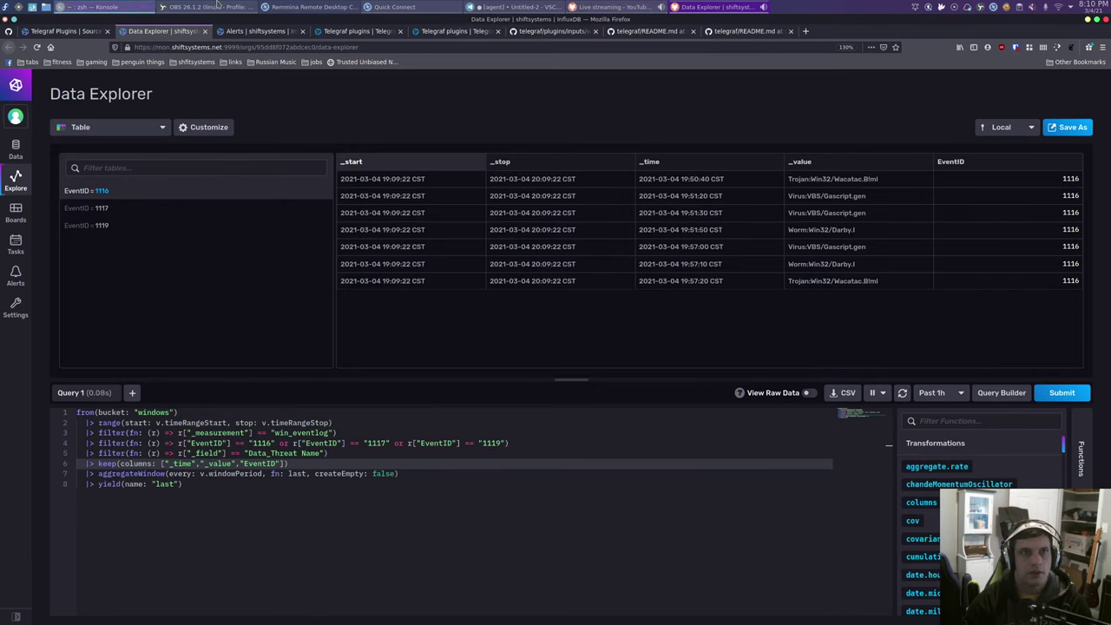
- Switch to the remote Windows desktop and set event_tags to ["Threat Name"] in the win_eventlog section of telegraf.conf
left_click(390, 7)
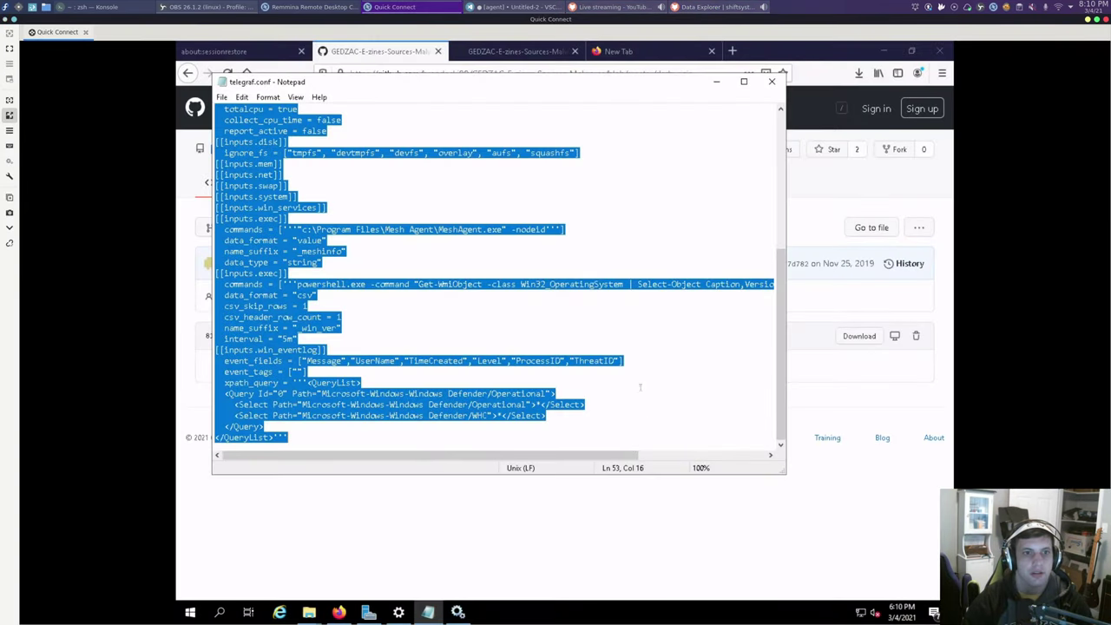
left_click(631, 382)
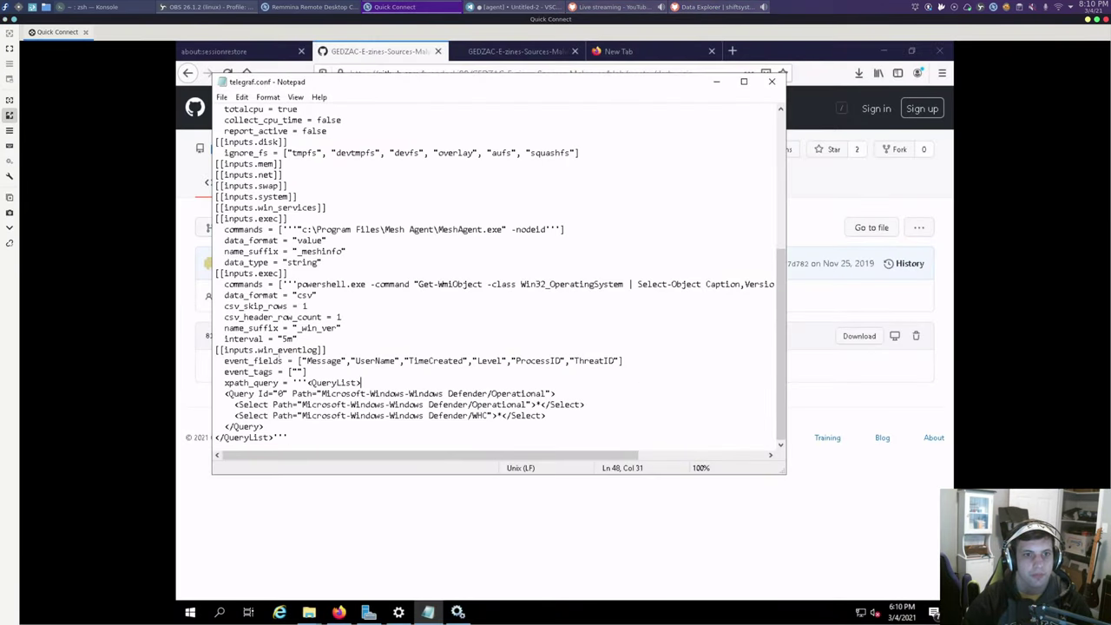
left_click(296, 372)
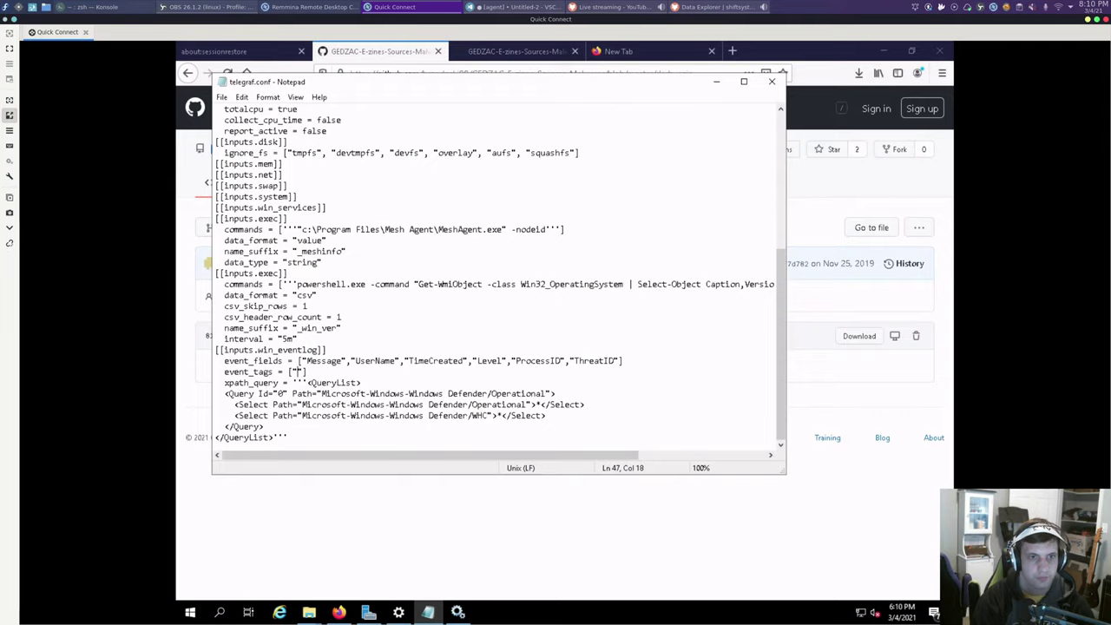
type("Threat N")
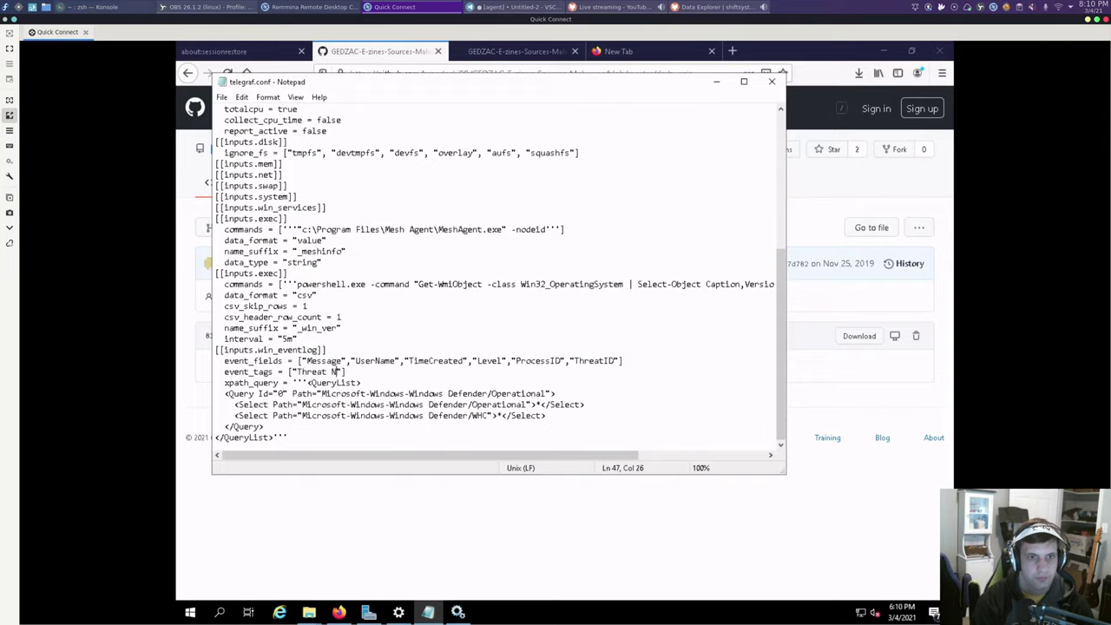
type("ame")
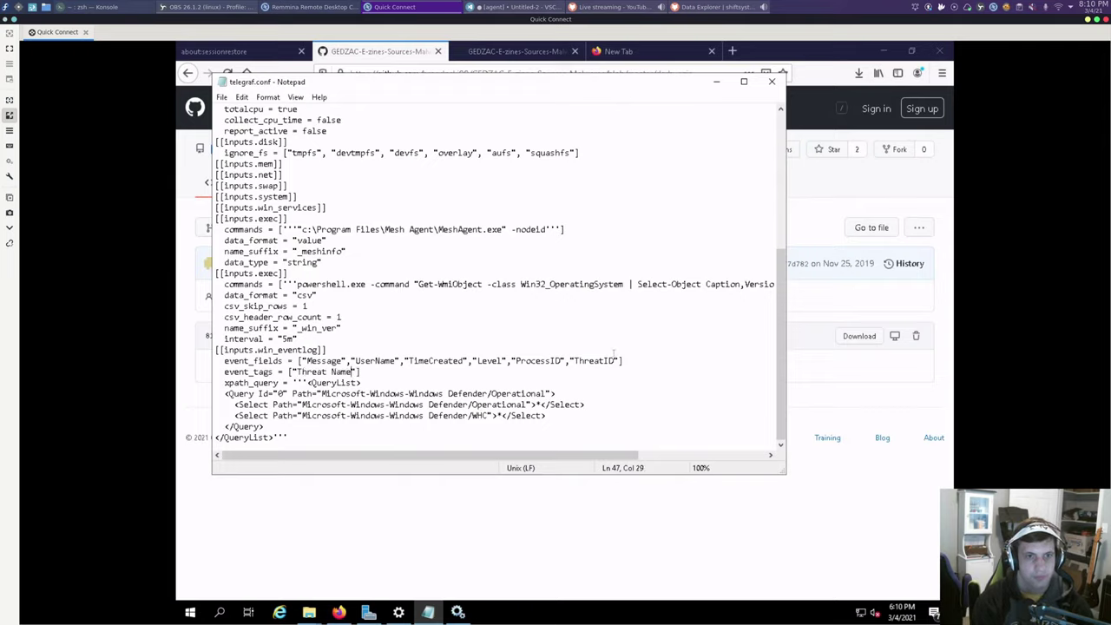
- Restart the Telegraf Data Collector Service on the remote Windows machine
left_click(424, 614)
left_click(425, 614)
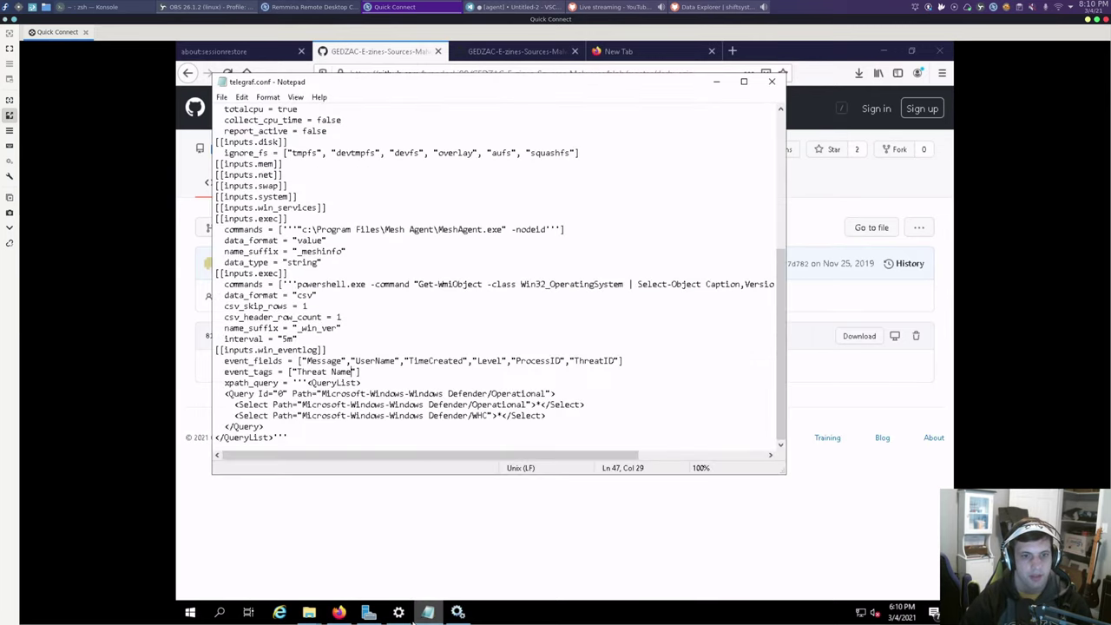
left_click(364, 613)
left_click(364, 614)
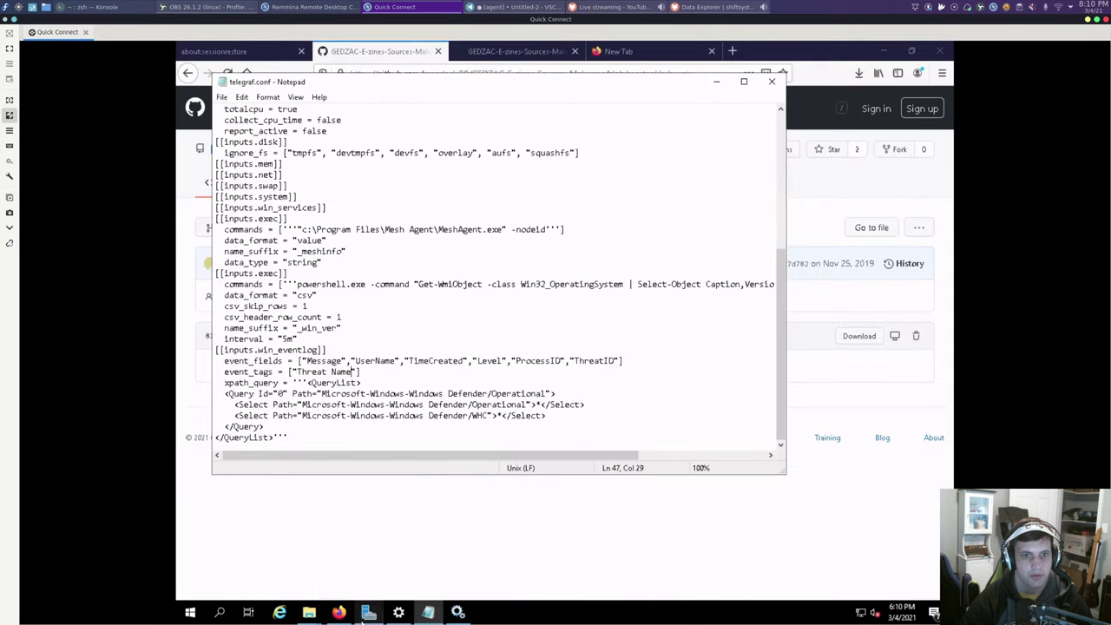
left_click(457, 612)
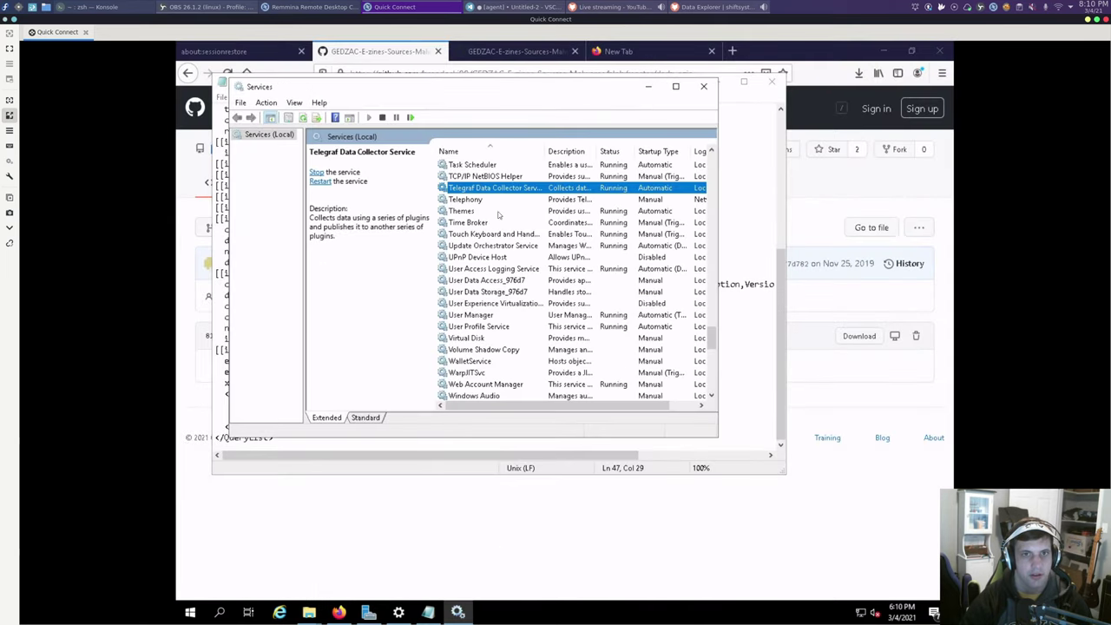
right_click(495, 189)
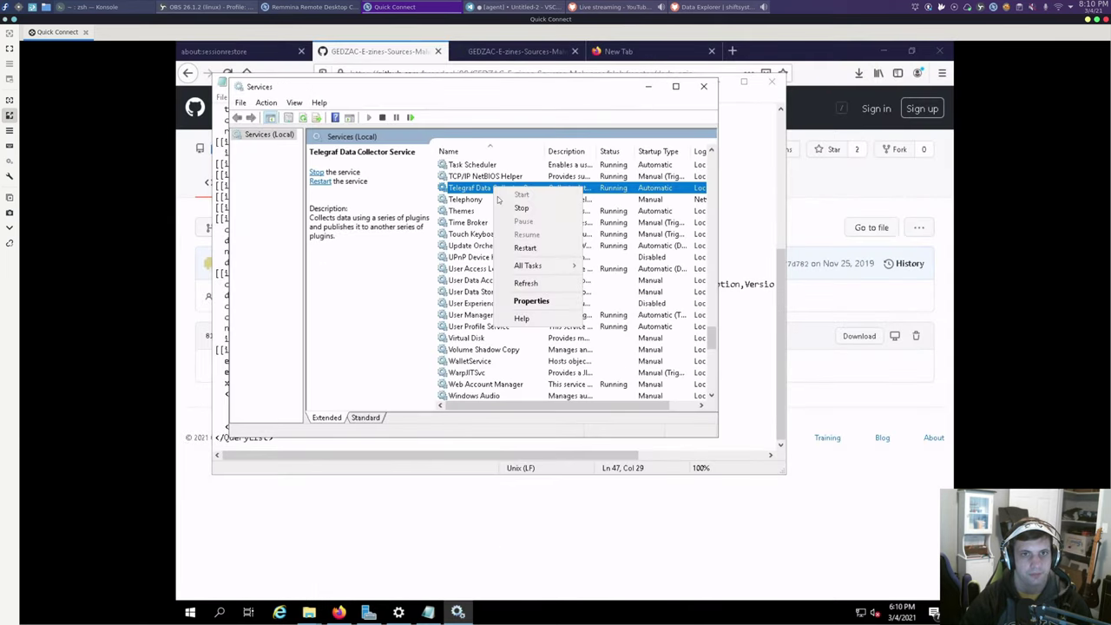
left_click(512, 248)
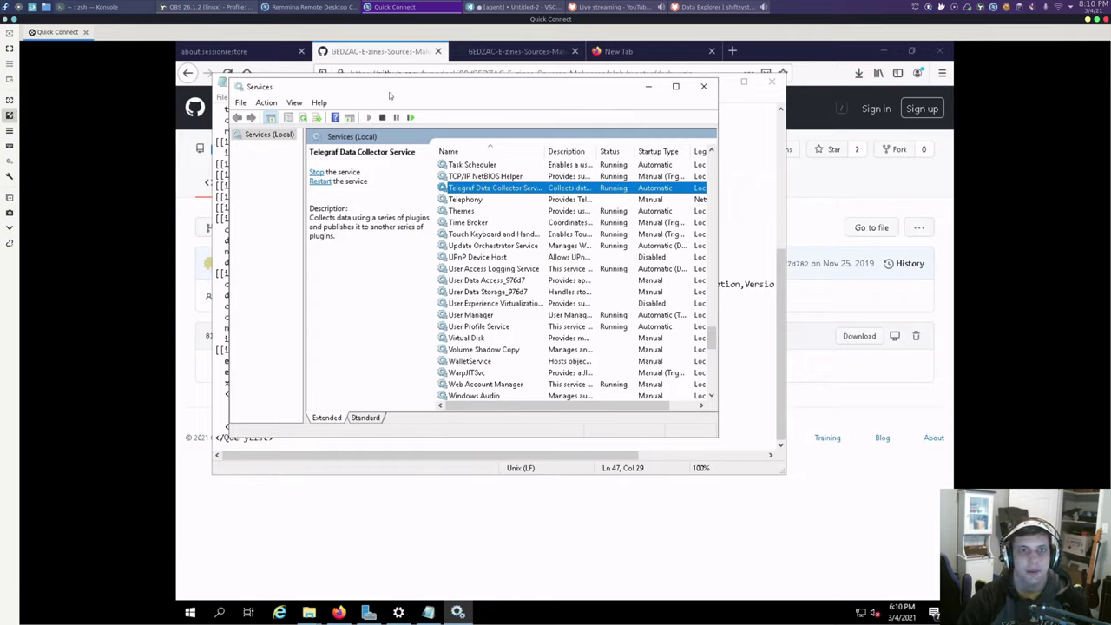
- Try to run darby.c from the darbyc archive in Downloads as a Defender detection test and dismiss the error
left_click(819, 537)
left_click(458, 612)
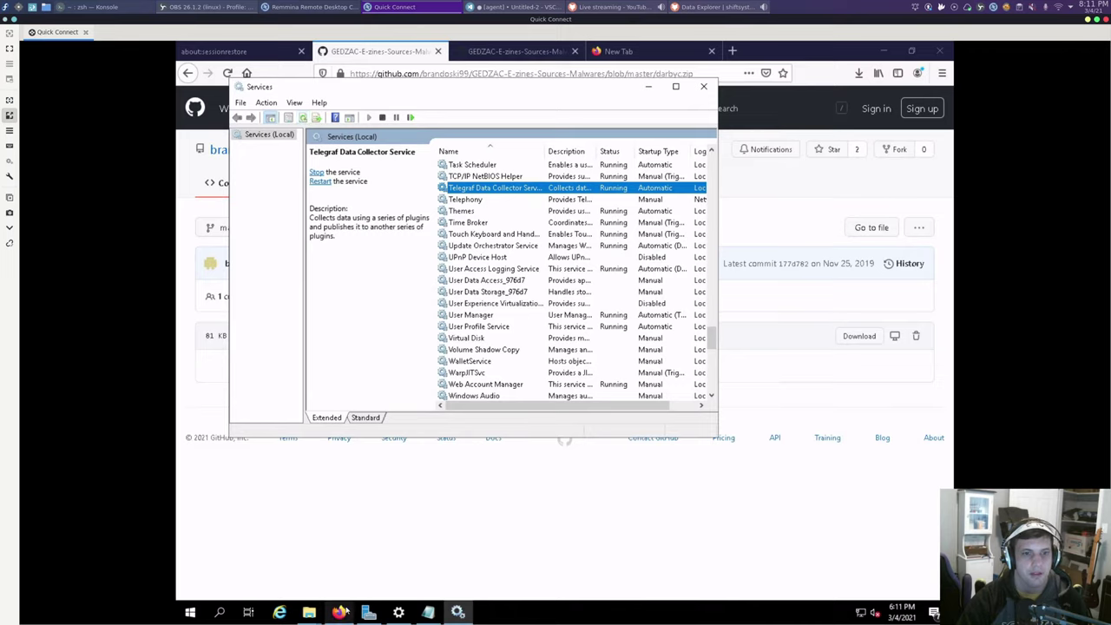
mouse_move(309, 613)
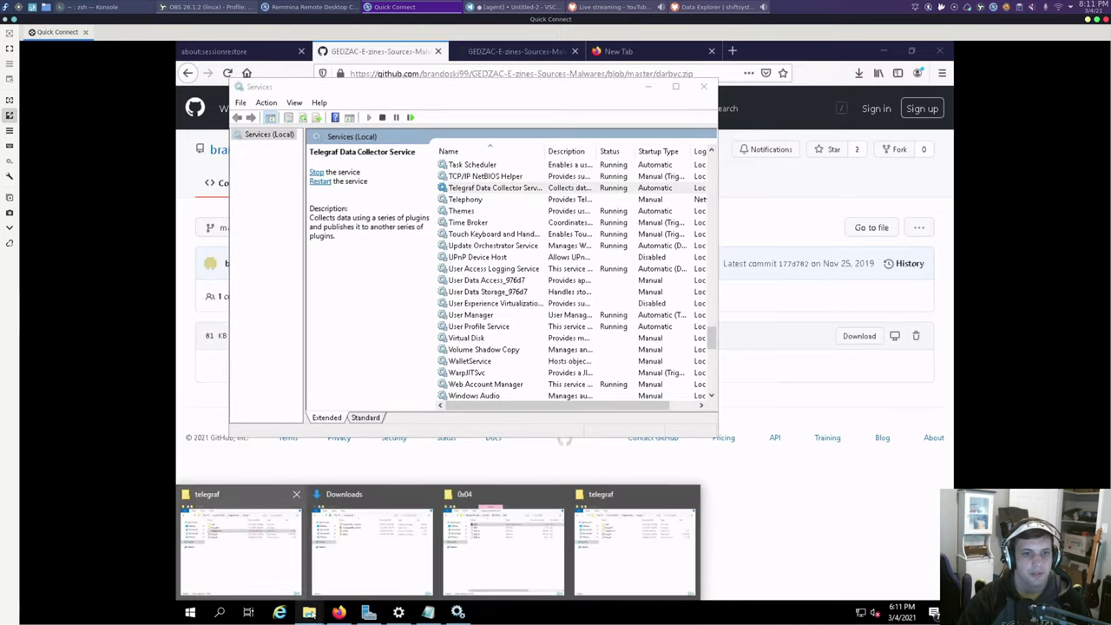
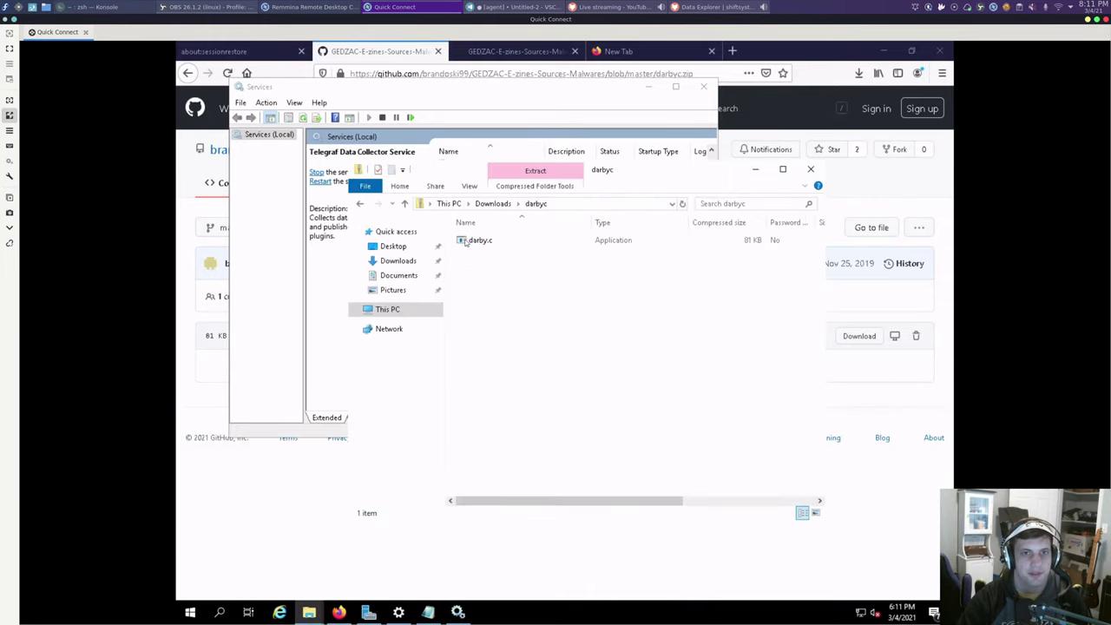
left_click(466, 243)
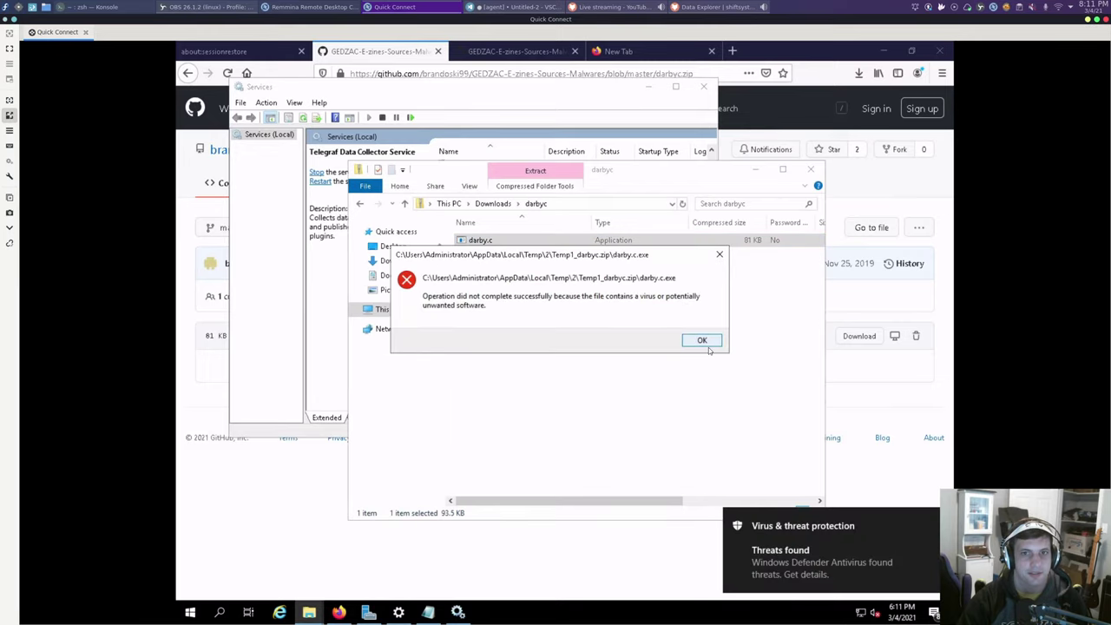
left_click(705, 342)
left_click(639, 331)
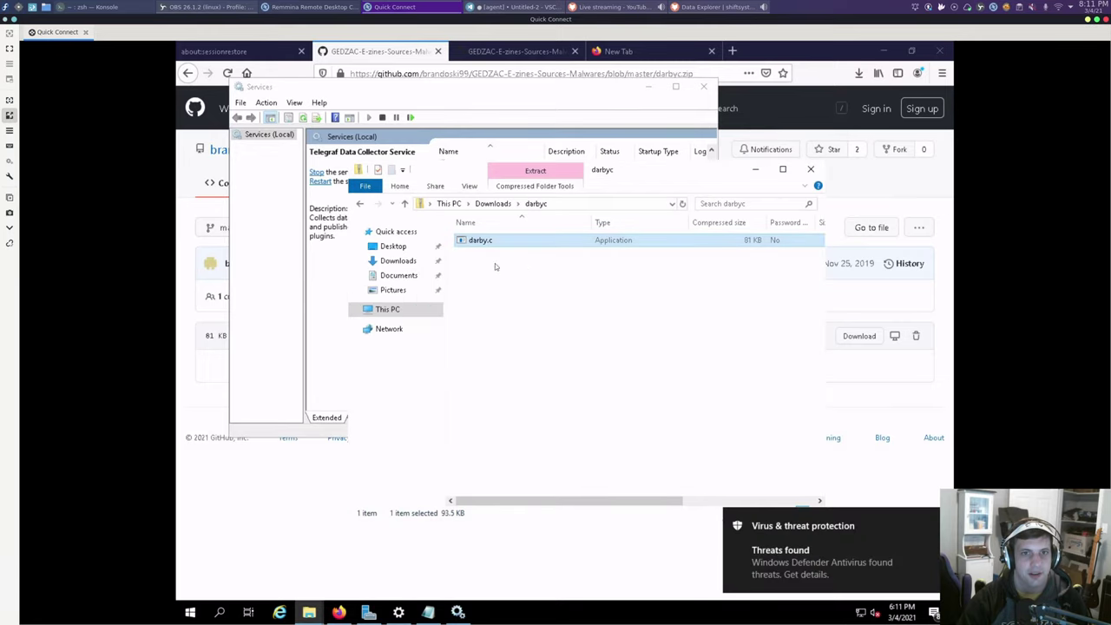
- Copy darby.c from its archive into Downloads and try to run VBS.Camila and darby.c there, dismissing each error
left_click_drag(474, 249, 395, 262)
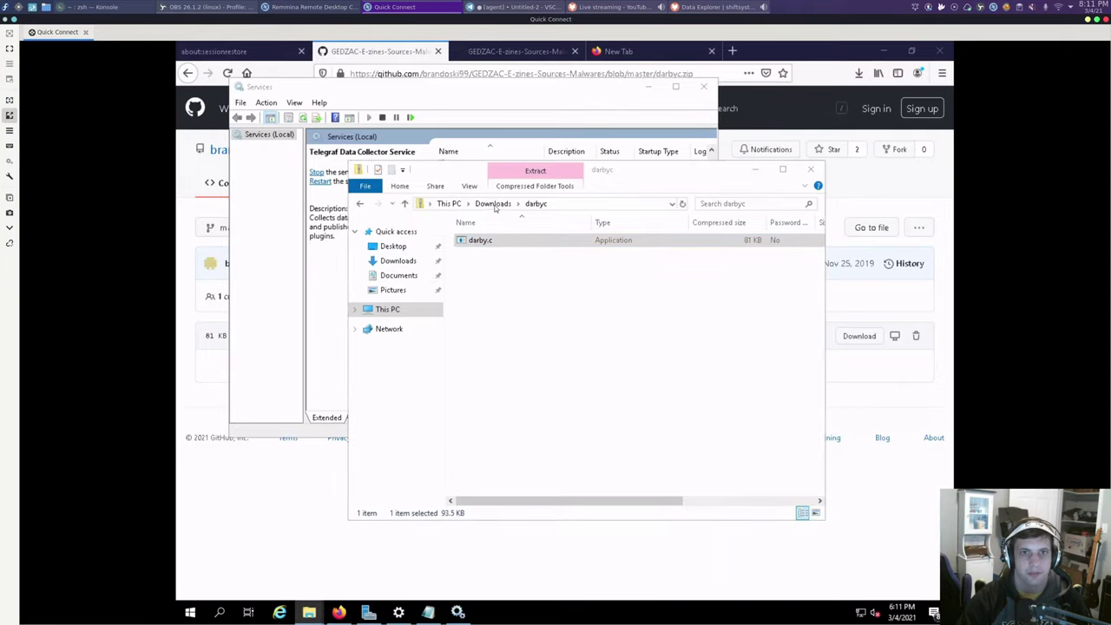
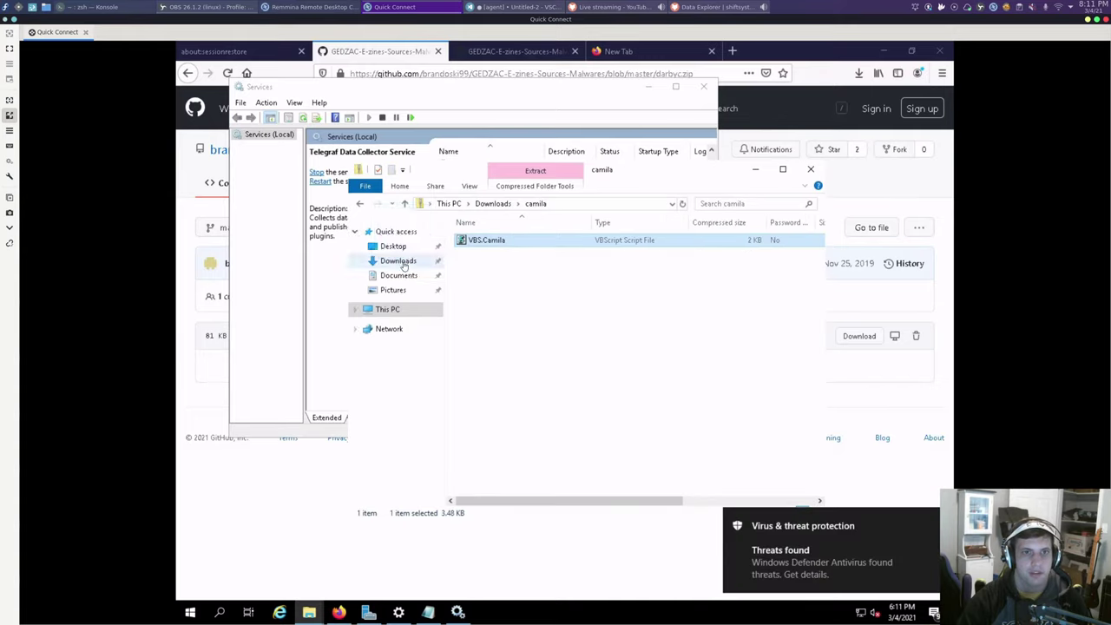
left_click(398, 262)
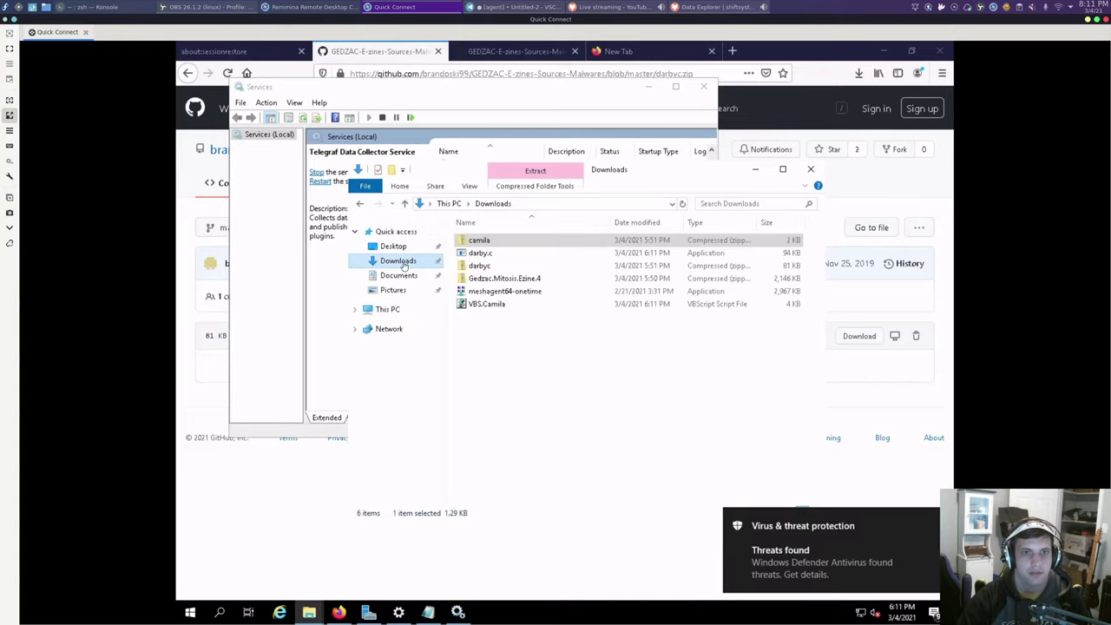
double_click(483, 303)
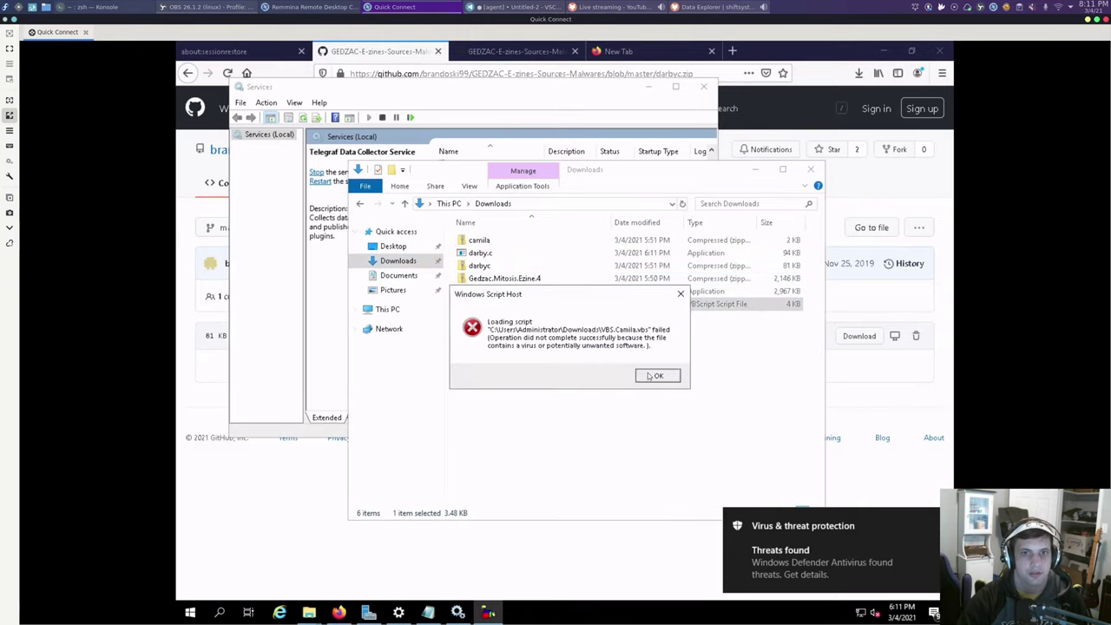
left_click(655, 375)
double_click(488, 254)
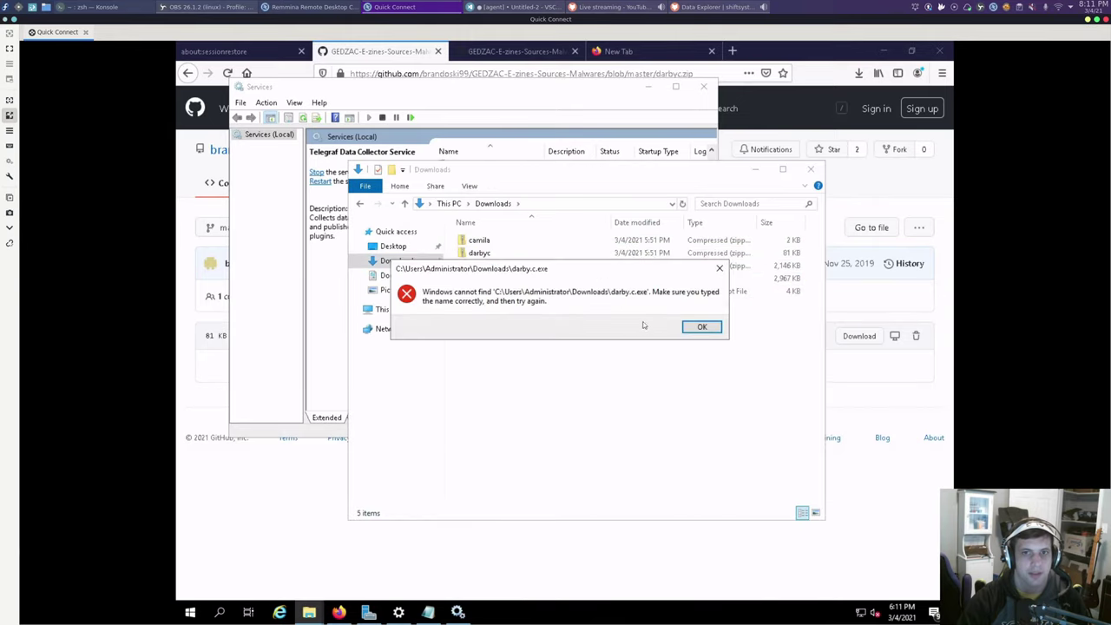
left_click(701, 326)
- Try to run Mitosis~#4 without extracting from the GEDZAC(R) Mitosis eZine #4 folder inside the Gedzac.Mitosis.Ezine.4 archive, dismissing the error
double_click(512, 265)
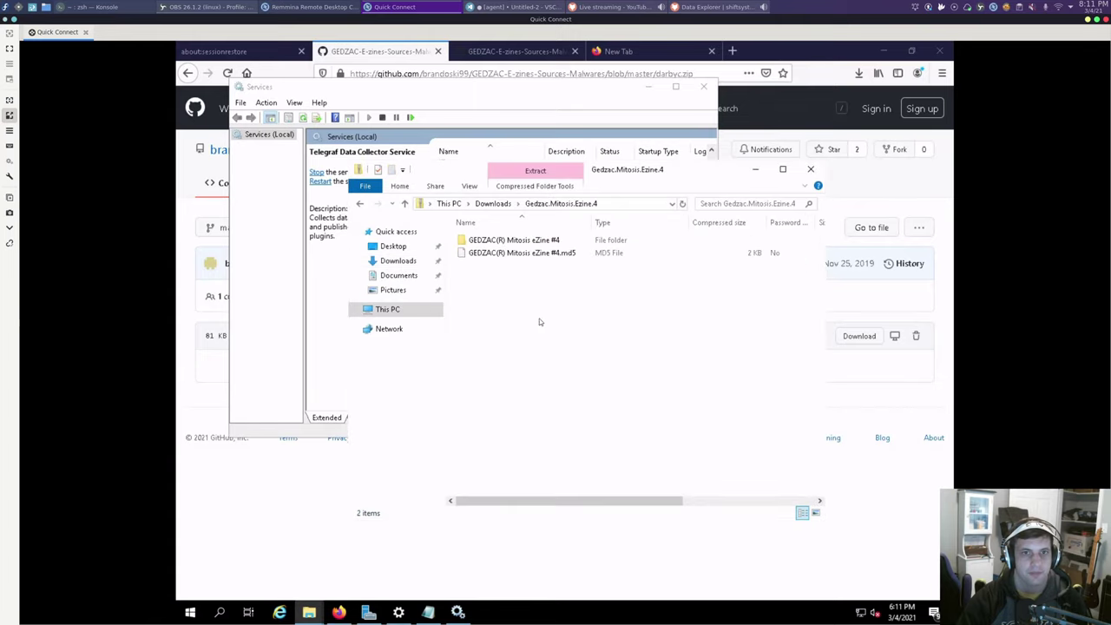
double_click(524, 241)
left_click(512, 254)
double_click(512, 254)
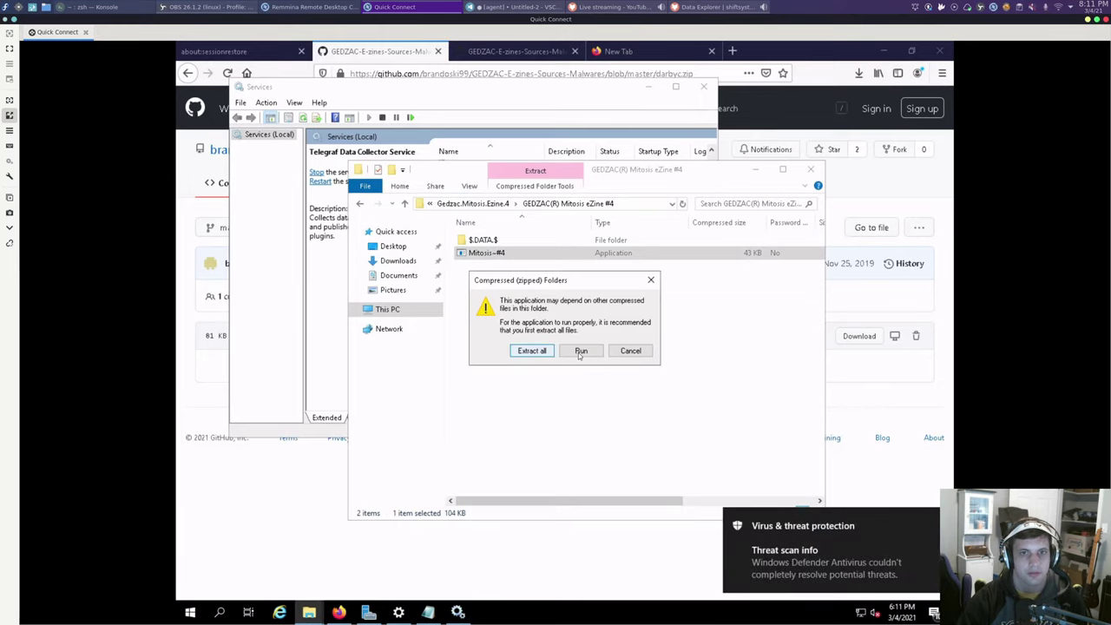
left_click(581, 350)
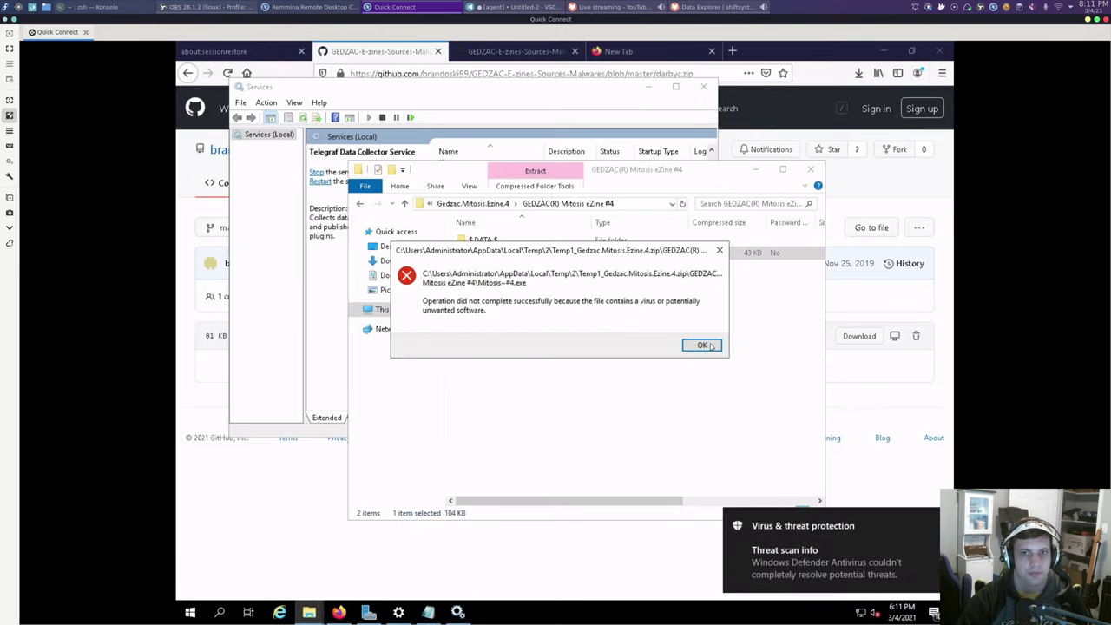
left_click(703, 344)
left_click(639, 332)
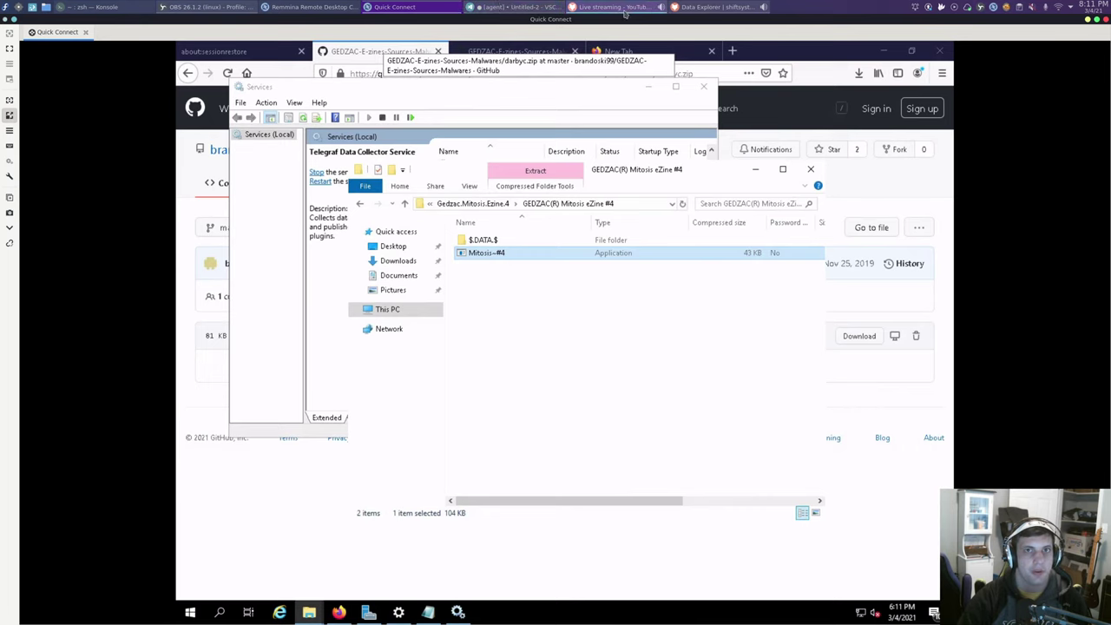
- Switch back to Firefox, reload the Data Explorer, and close the two telegraf README.md pages
left_click(720, 7)
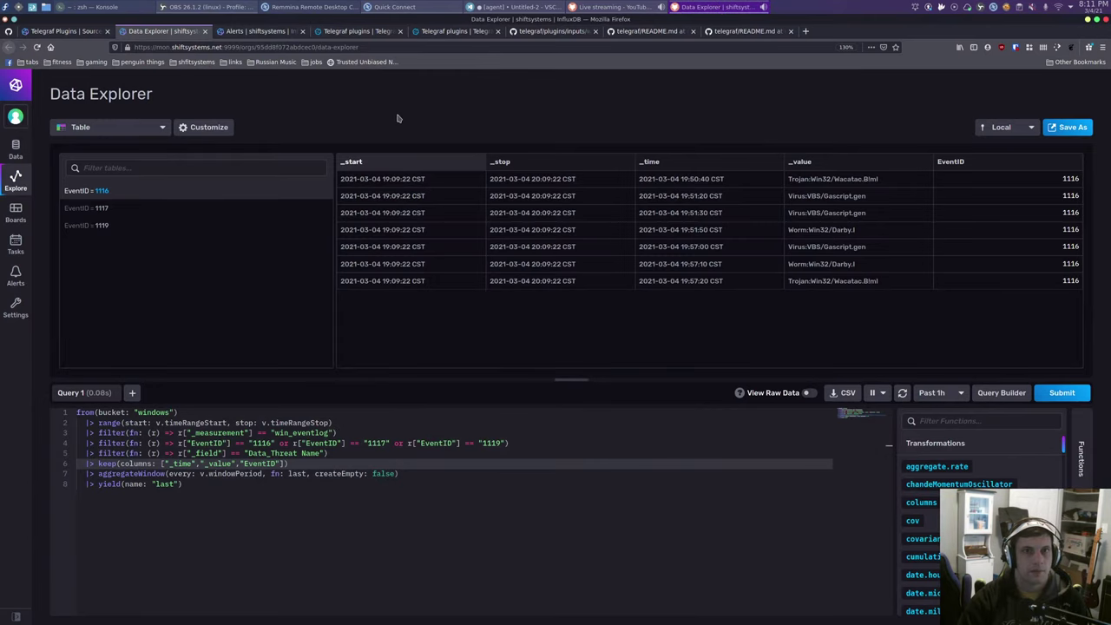
key("F5")
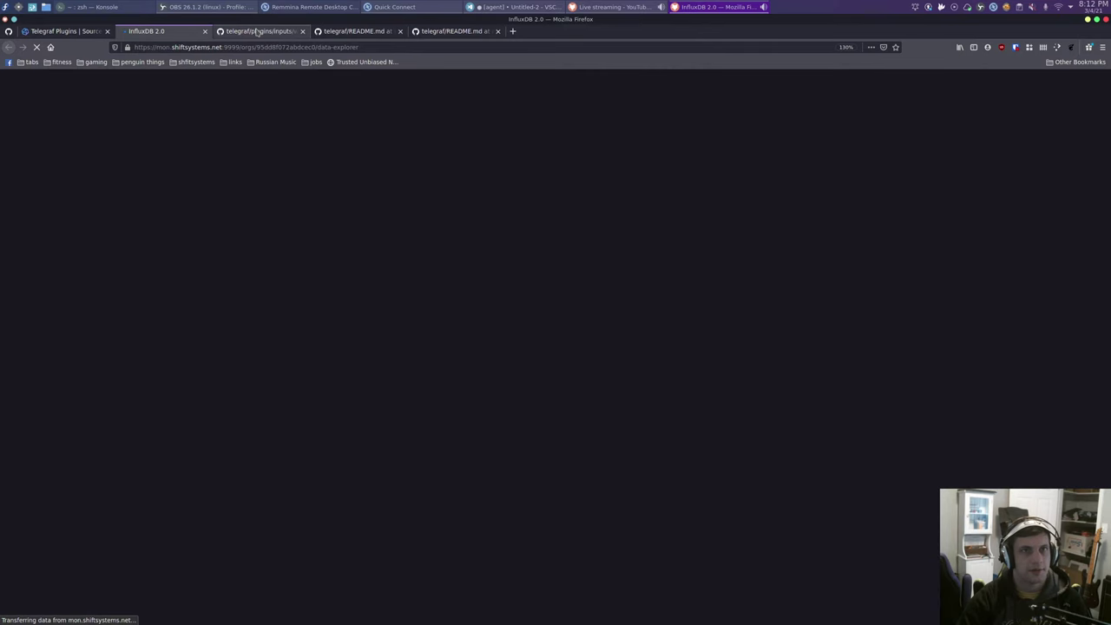
left_click(257, 32)
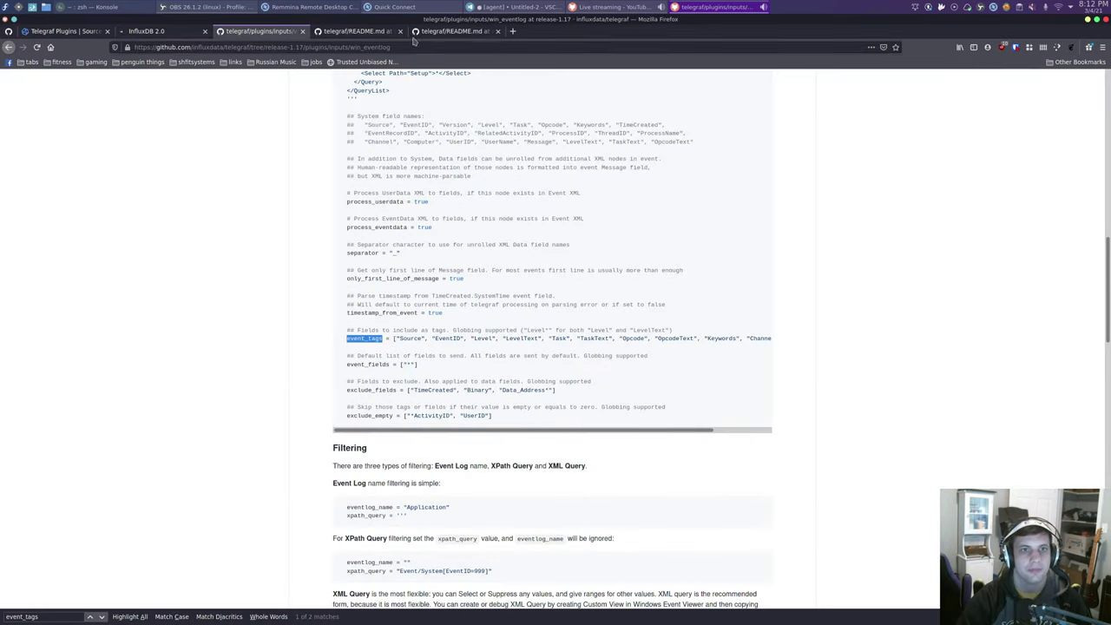
left_click(344, 32)
middle_click(344, 31)
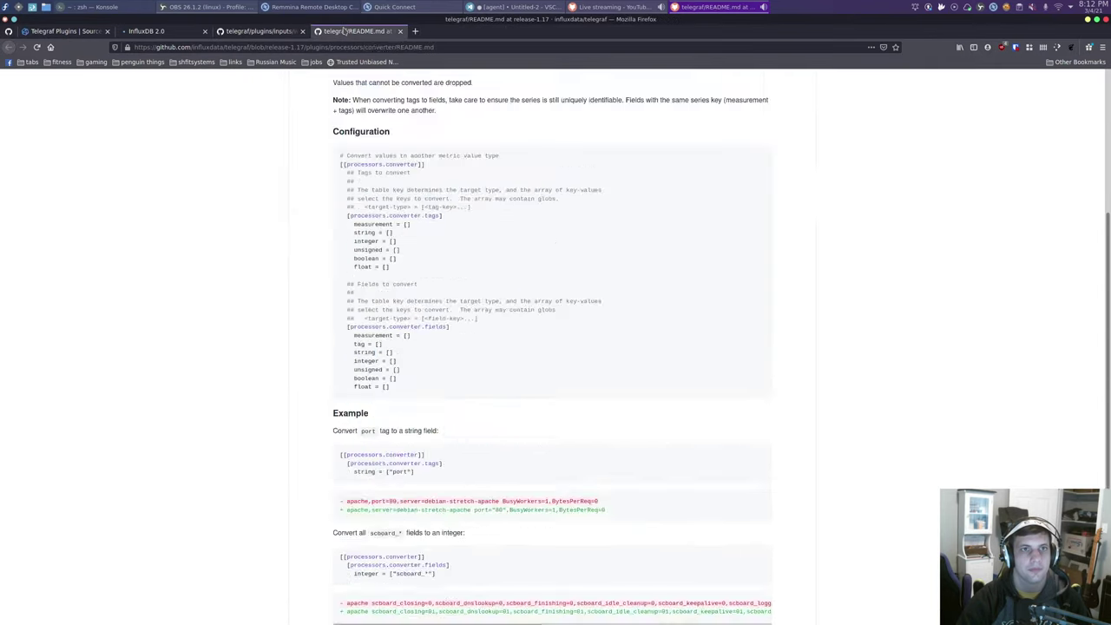
middle_click(344, 31)
left_click(183, 29)
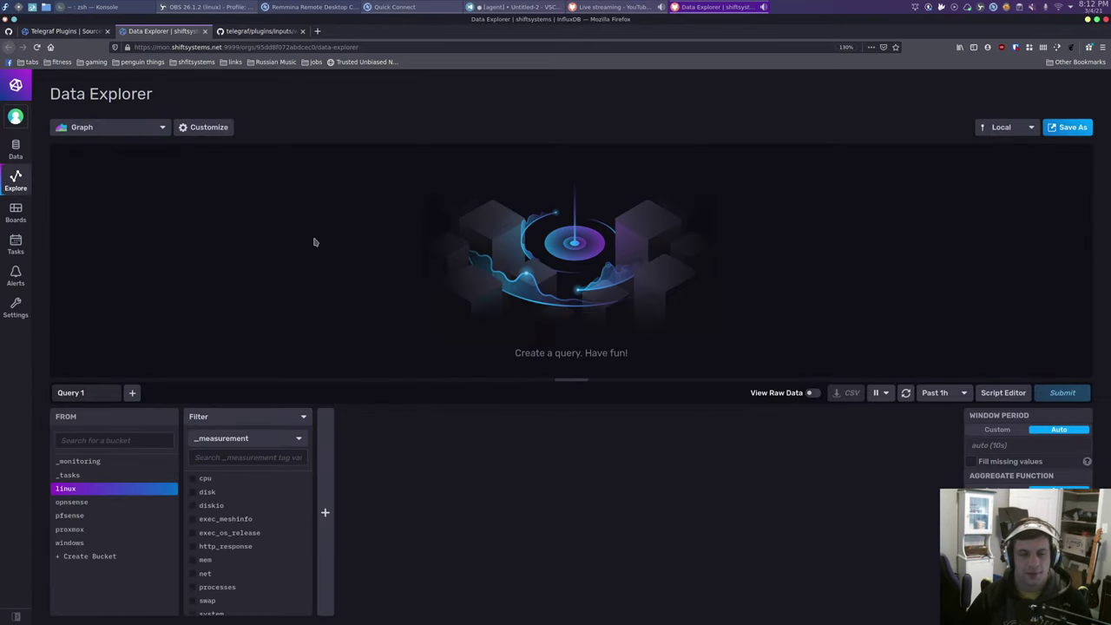
- Filter the query to the win_eventlog measurement in the windows bucket
left_click(117, 502)
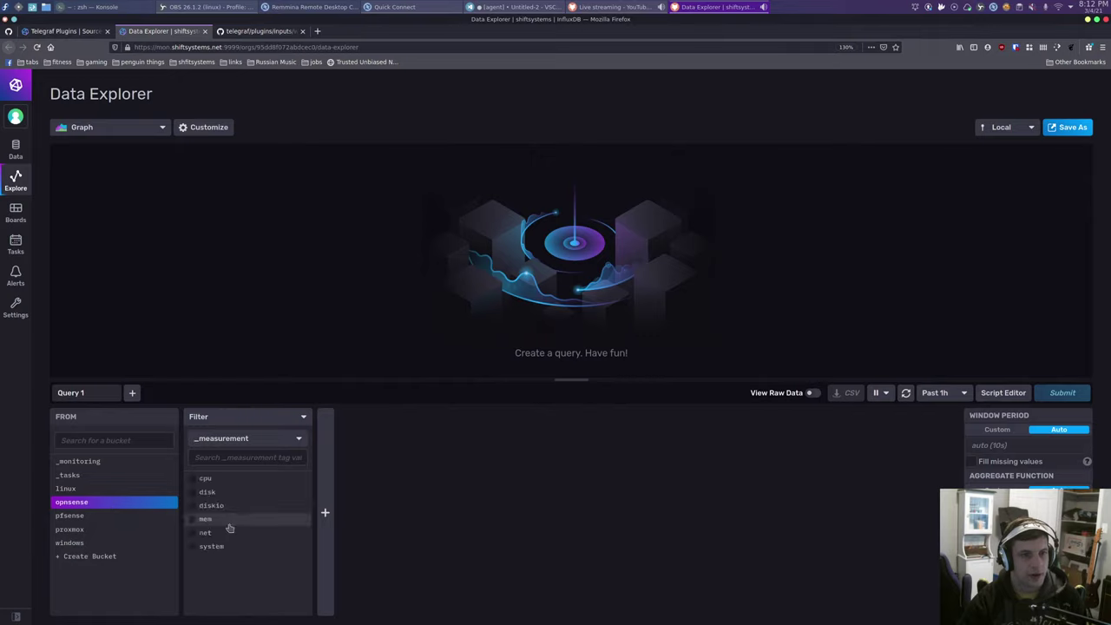
left_click(70, 542)
left_click(241, 588)
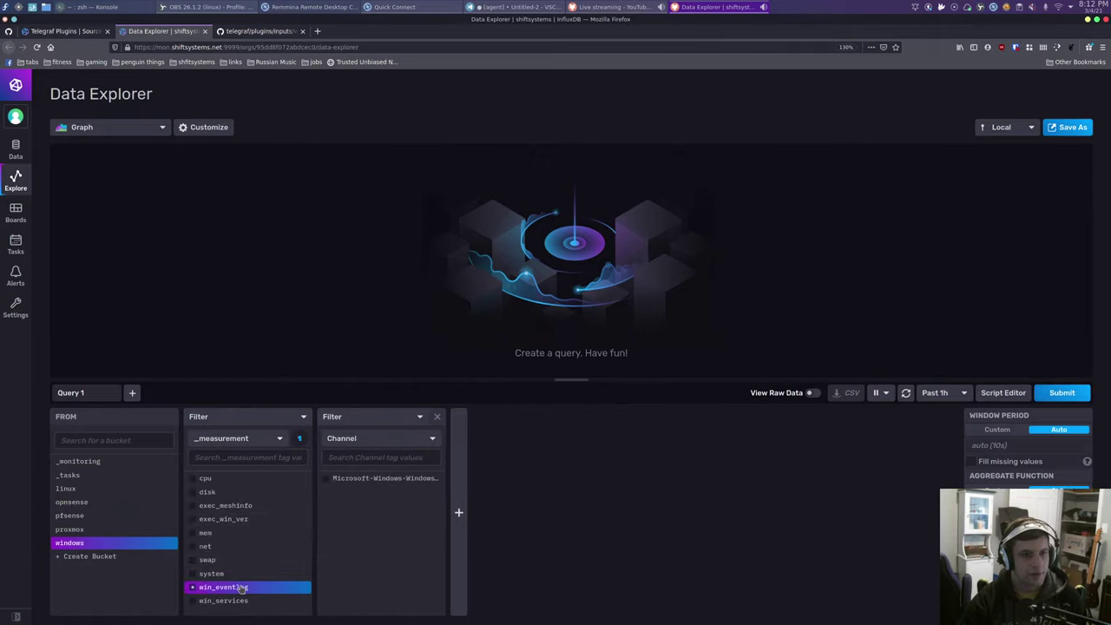
- Examine the tag keys available for win_eventlog, then switch that filter to _field and look through the Data_ field names
left_click(352, 441)
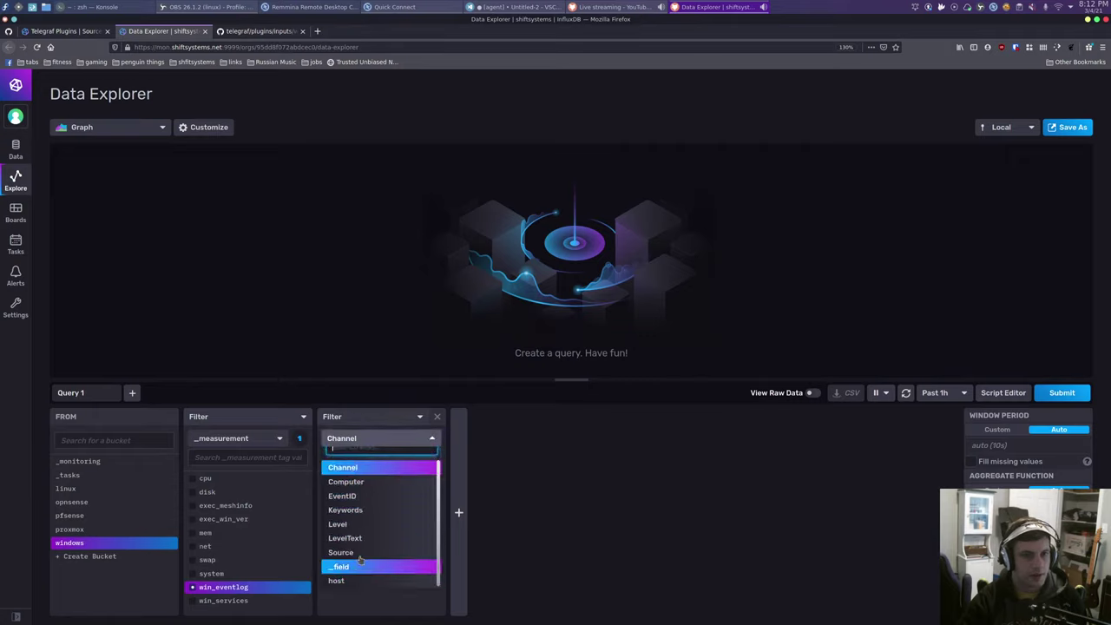
scroll(363, 550, "up", 1)
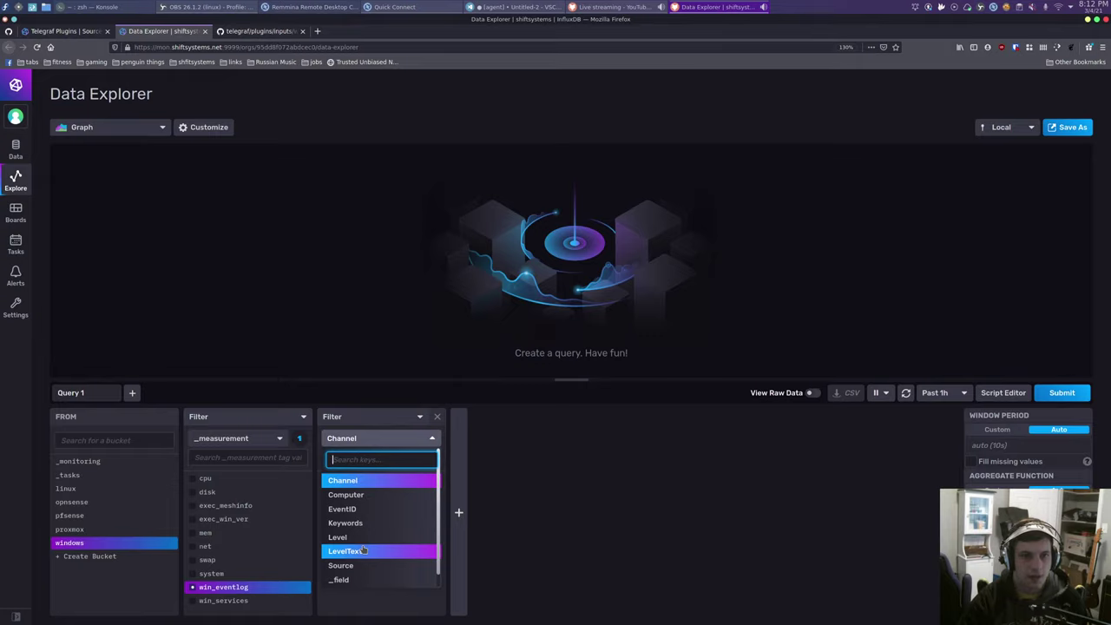
scroll(363, 550, "down", 1)
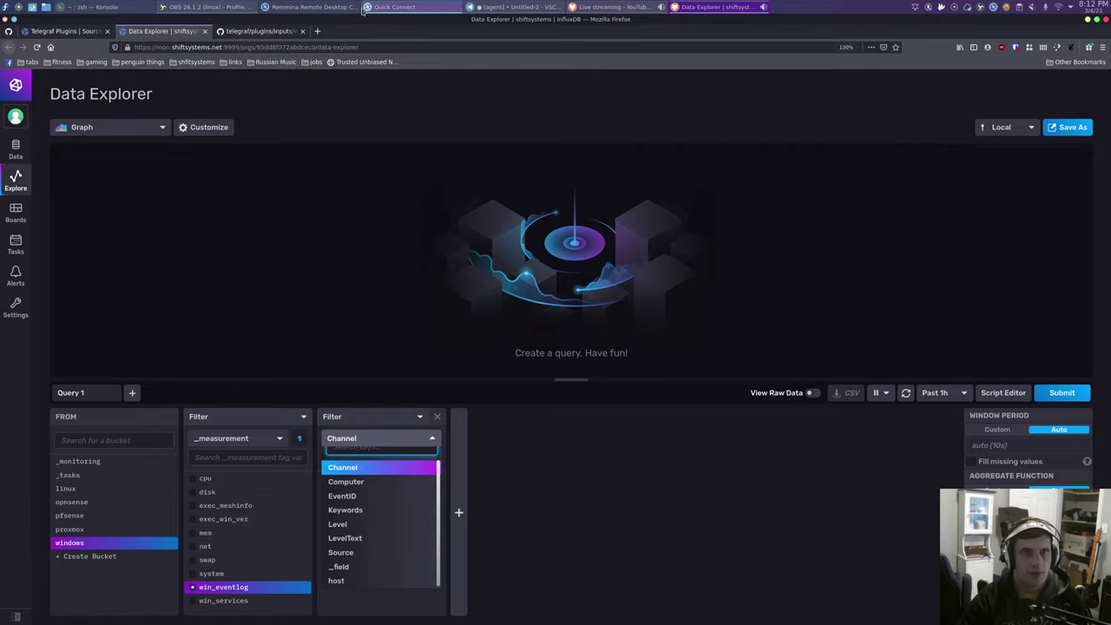
scroll(377, 504, "up", 1)
scroll(378, 506, "down", 1)
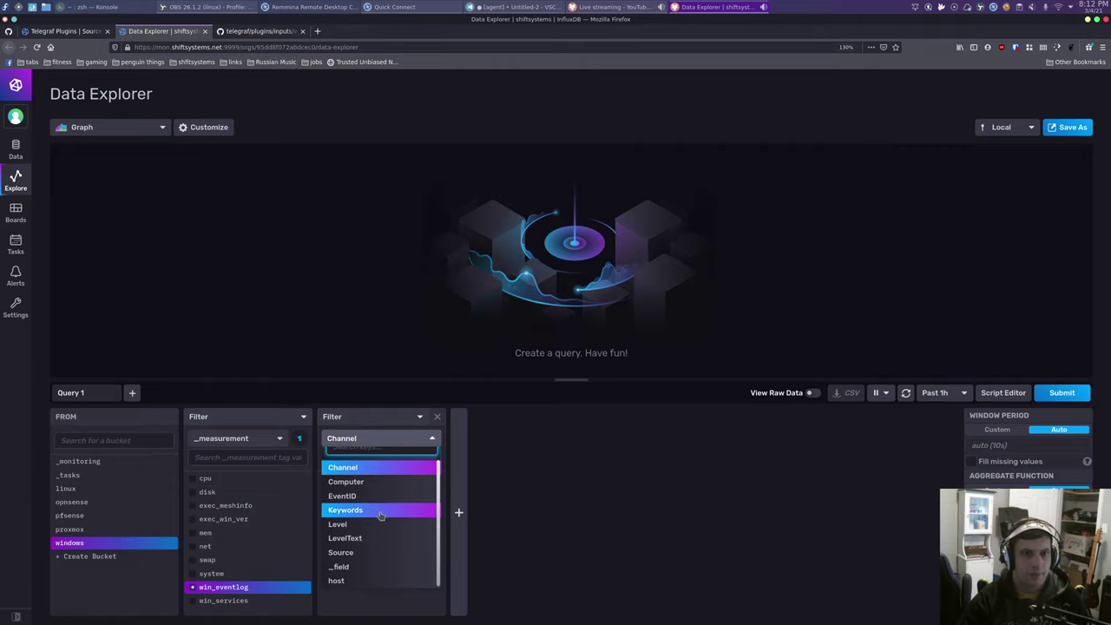
left_click(393, 566)
scroll(390, 540, "down", 5)
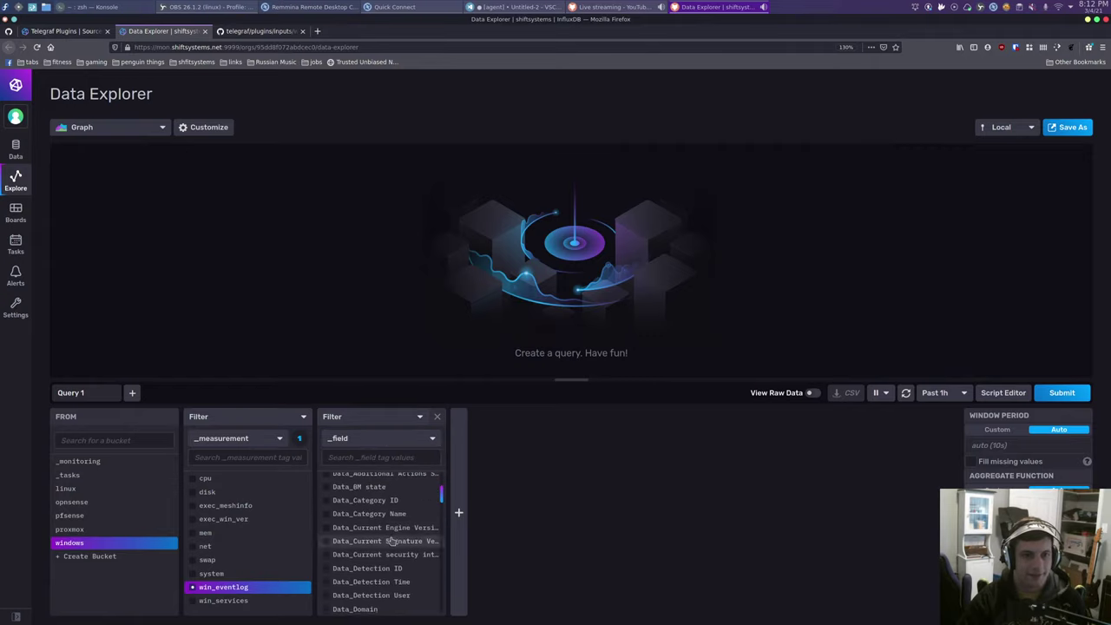
scroll(392, 538, "down", 5)
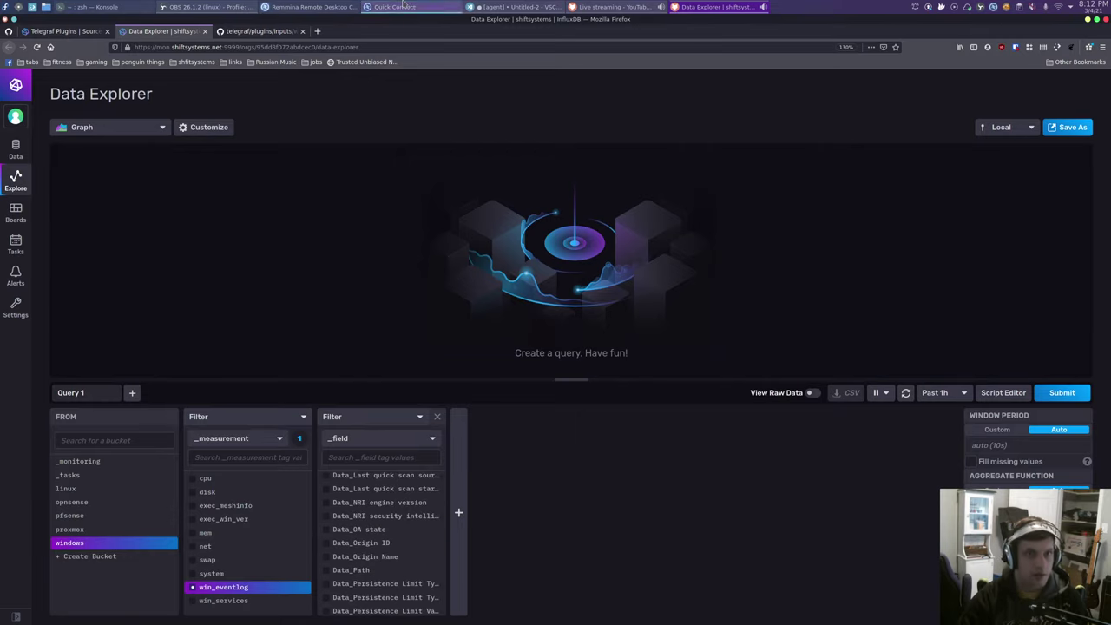
- Switch to the Remmina remote session and restart the Telegraf Data Collector Service
left_click(373, 7)
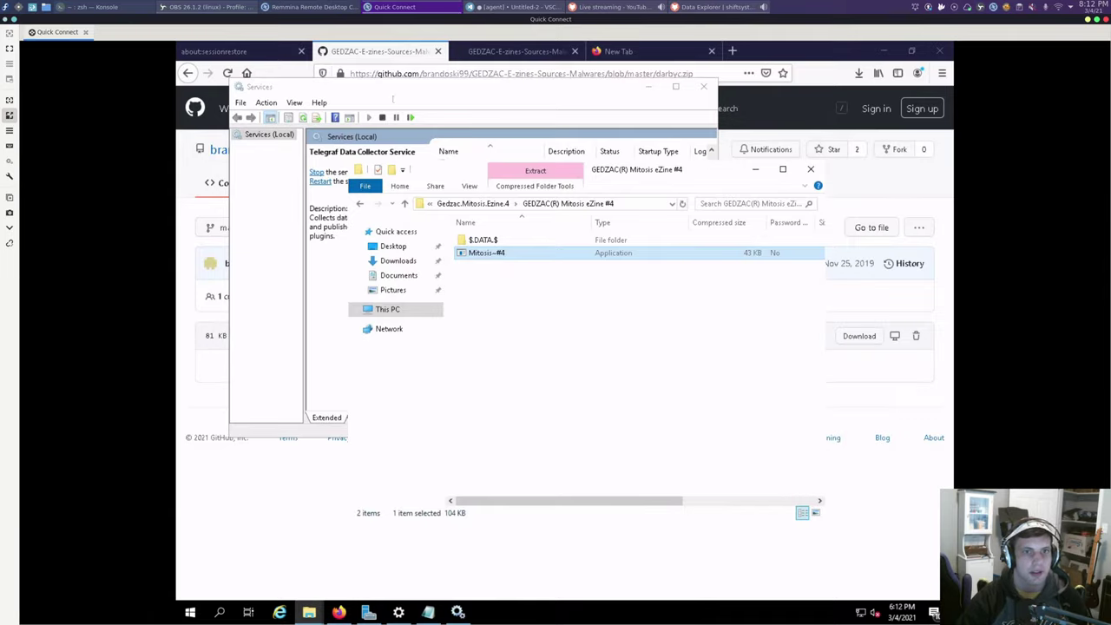
left_click(392, 99)
right_click(482, 189)
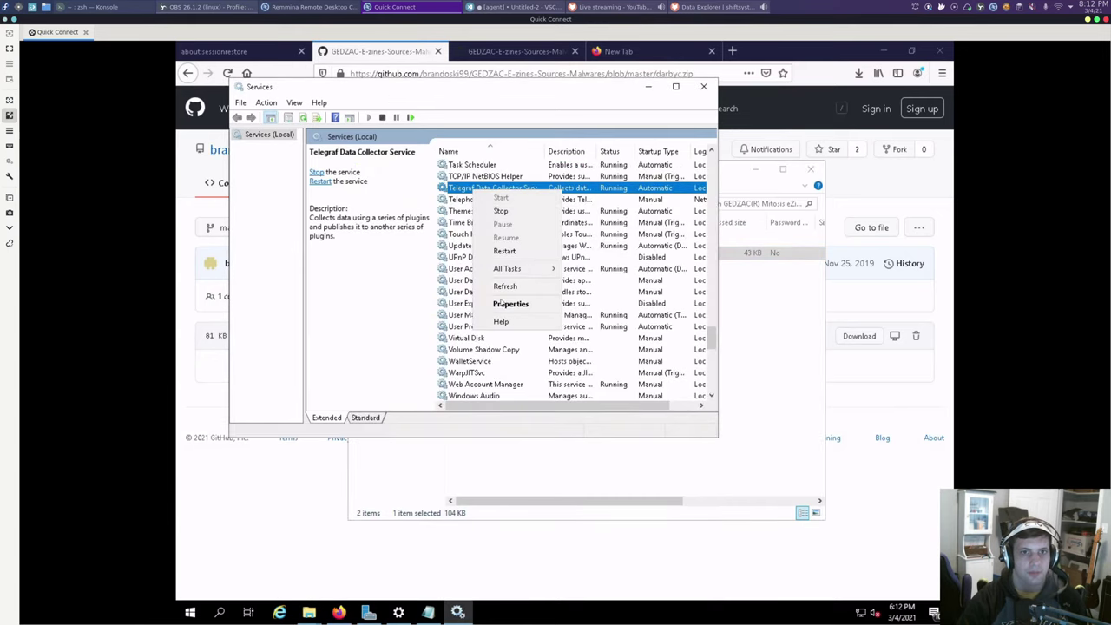
left_click(504, 251)
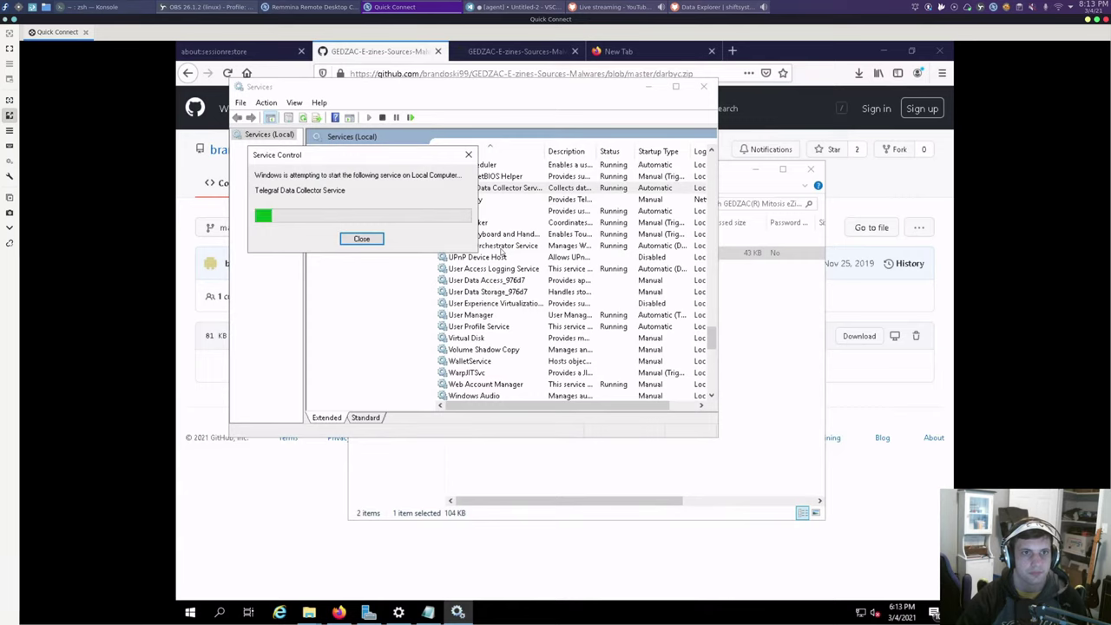
- Try to run Mitosis~#4 again straight from the GEDZAC(R) Mitosis eZine #4 archive folder, dismissing the extraction error
left_click(751, 298)
double_click(560, 255)
left_click(583, 352)
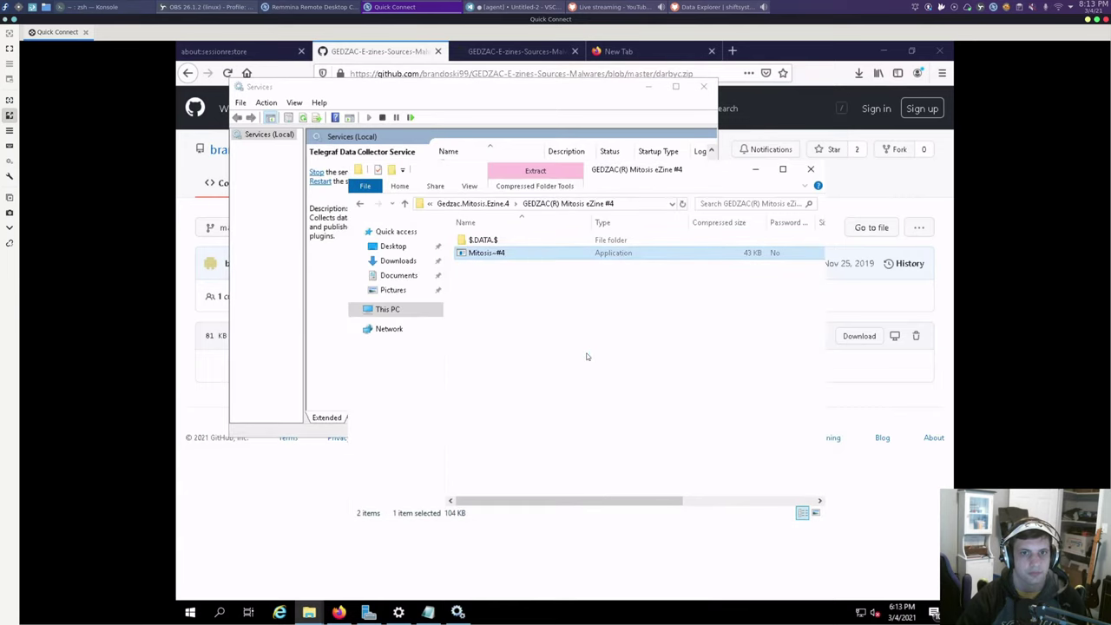
left_click(699, 345)
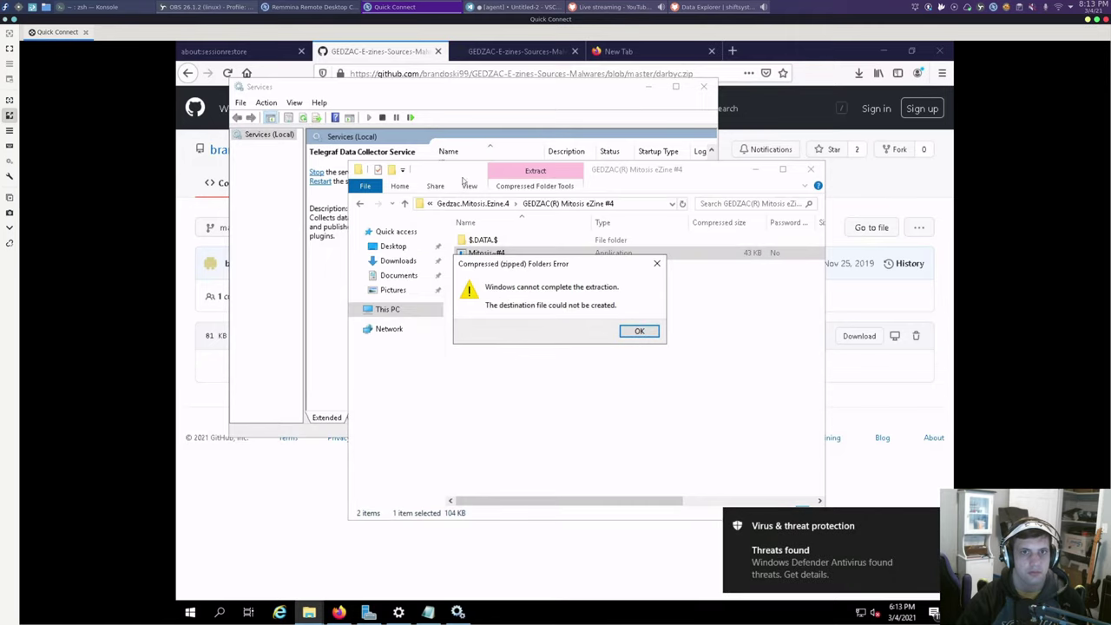
left_click(626, 333)
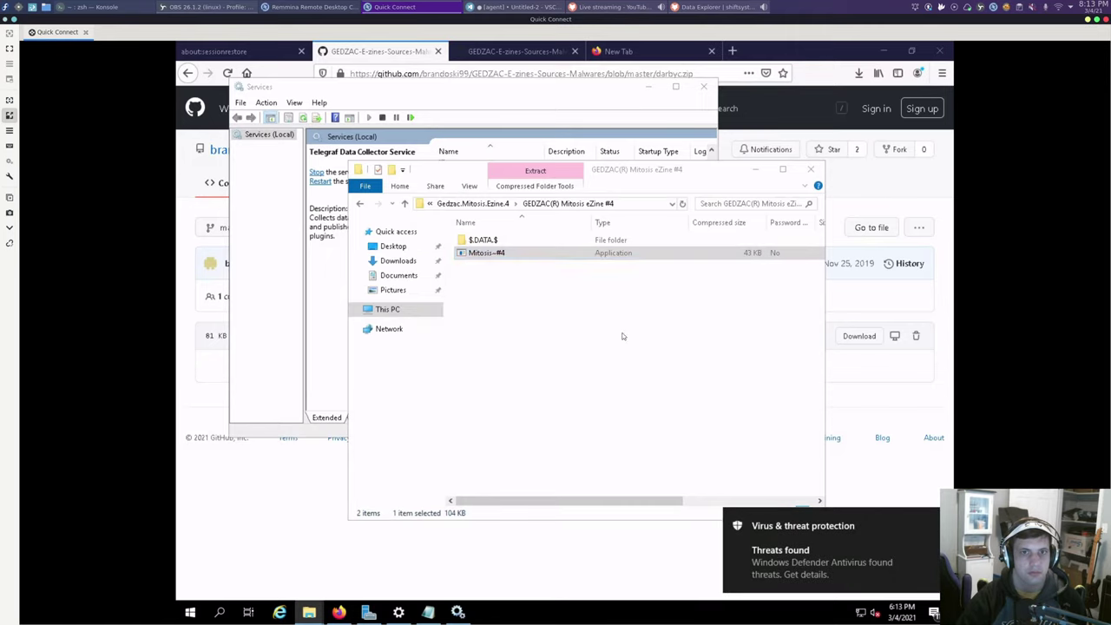
- Try to run VBS.Camila from Downloads and darby.c from the darbyc archive, dismissing each error
left_click(469, 205)
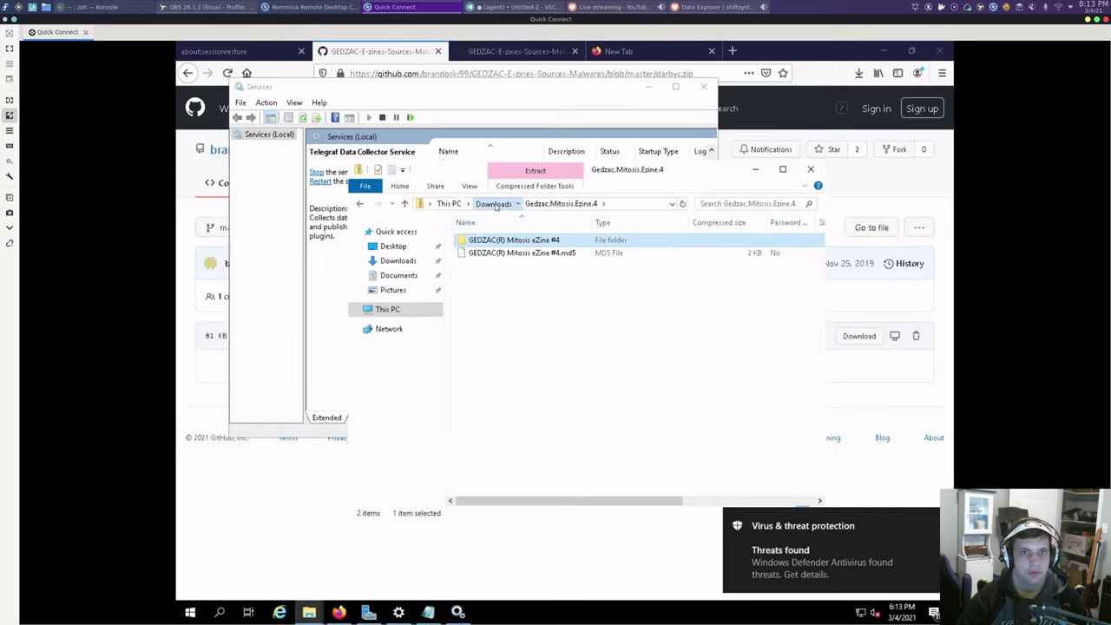
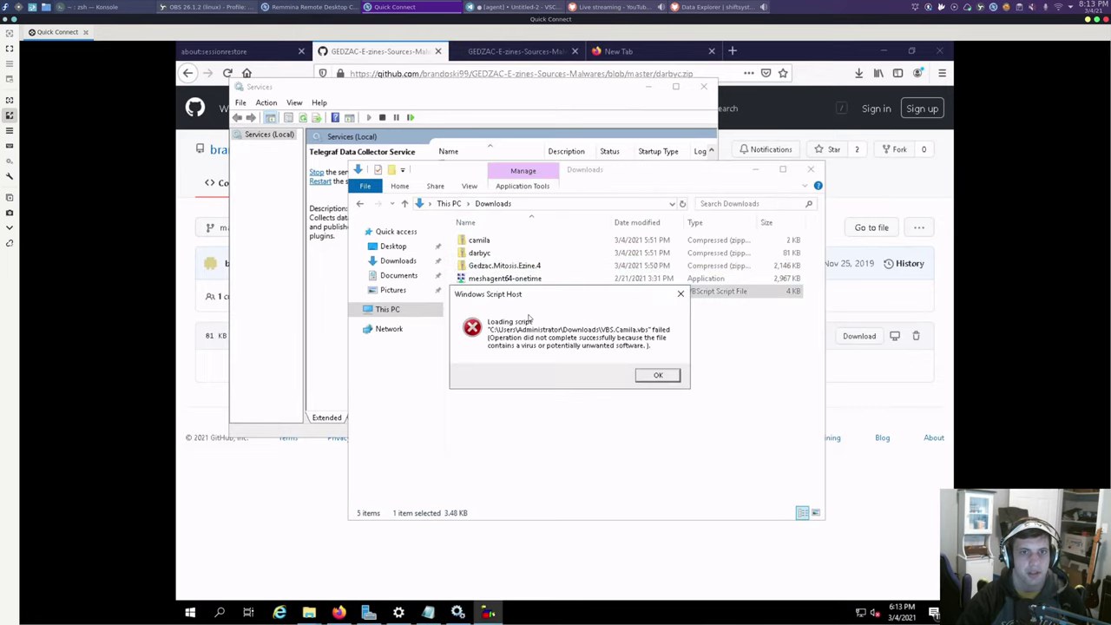
key("Return")
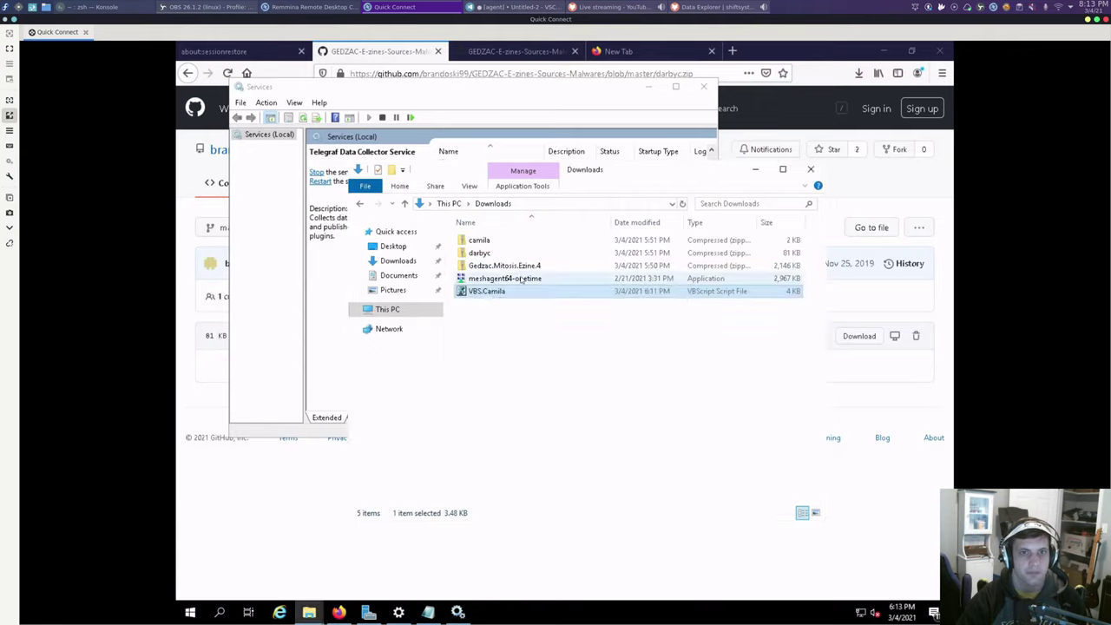
left_click(487, 239)
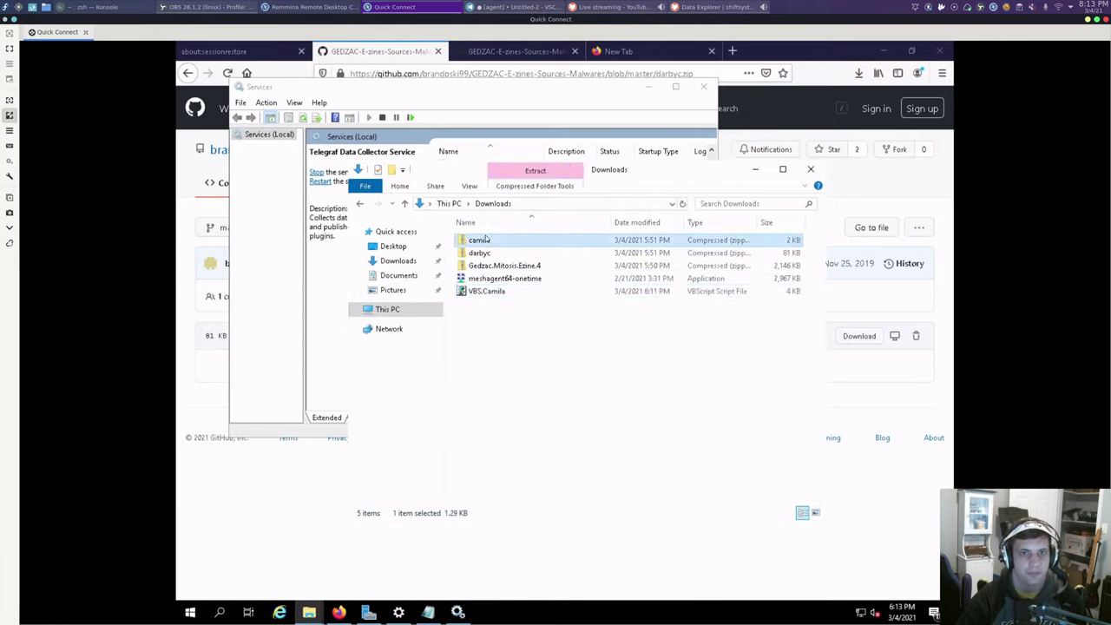
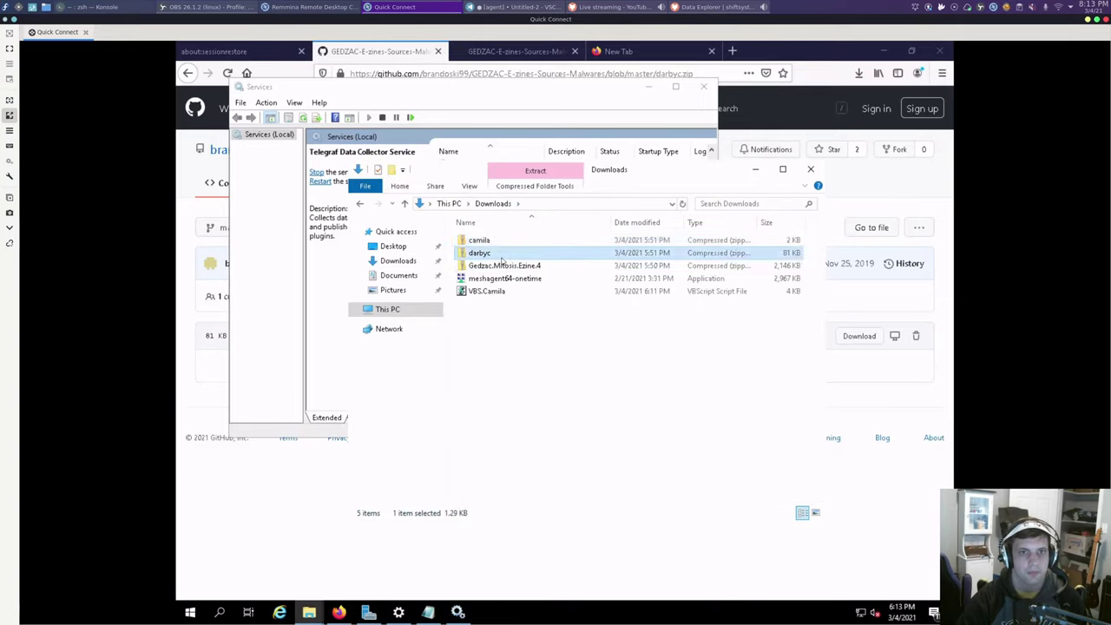
double_click(488, 240)
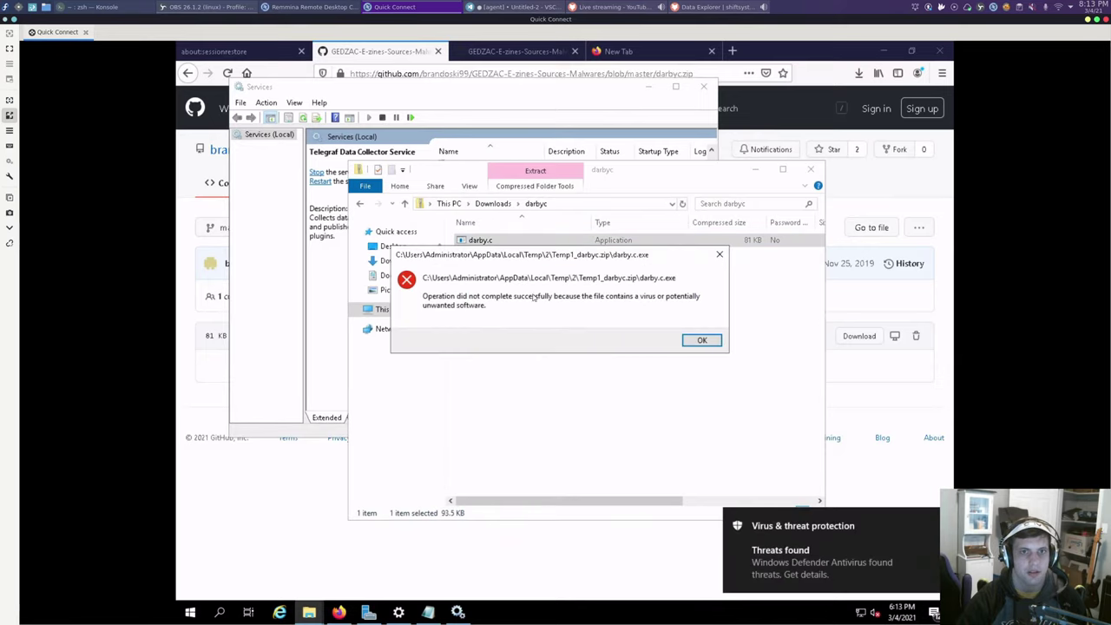
left_click(701, 339)
left_click(639, 331)
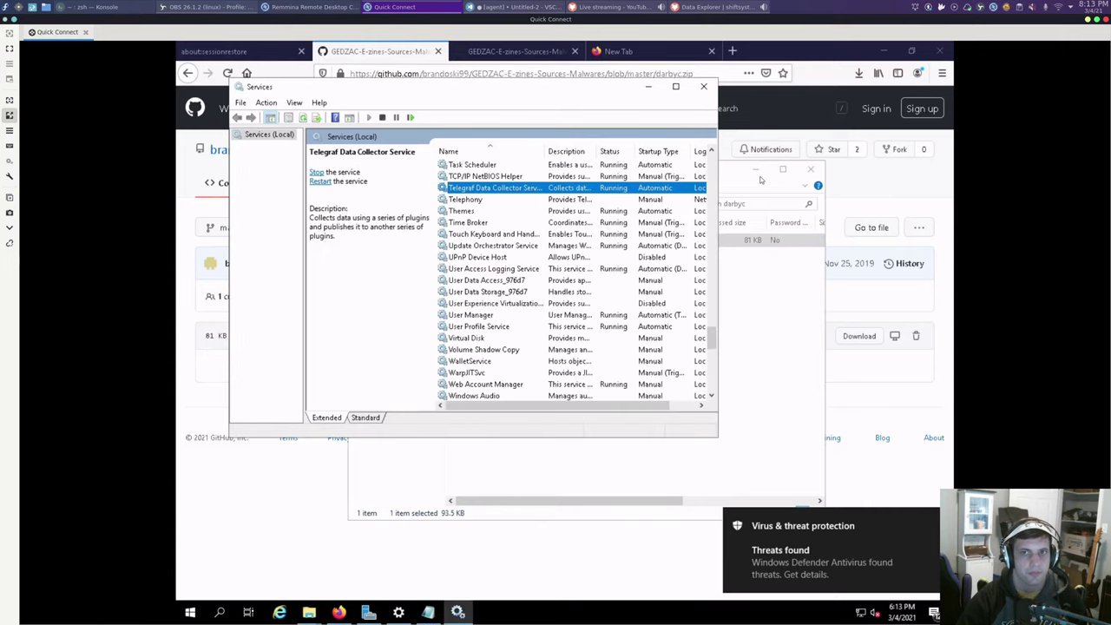
- Open the telegraf log text document in C:\Program Files\telegraf and examine its most recent entries
left_click(309, 612)
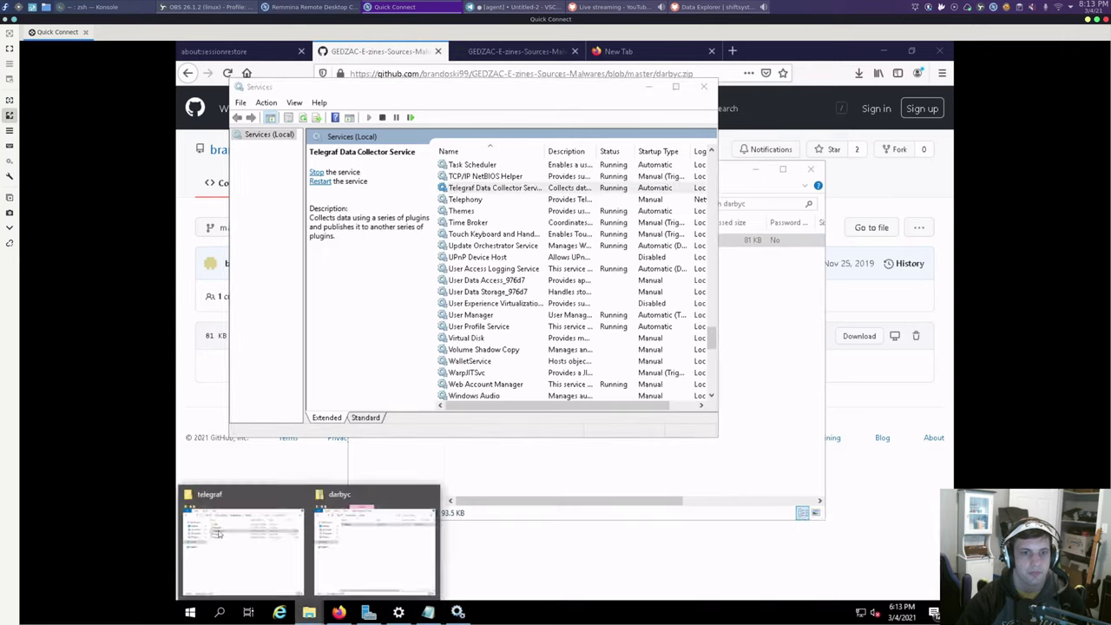
left_click(218, 533)
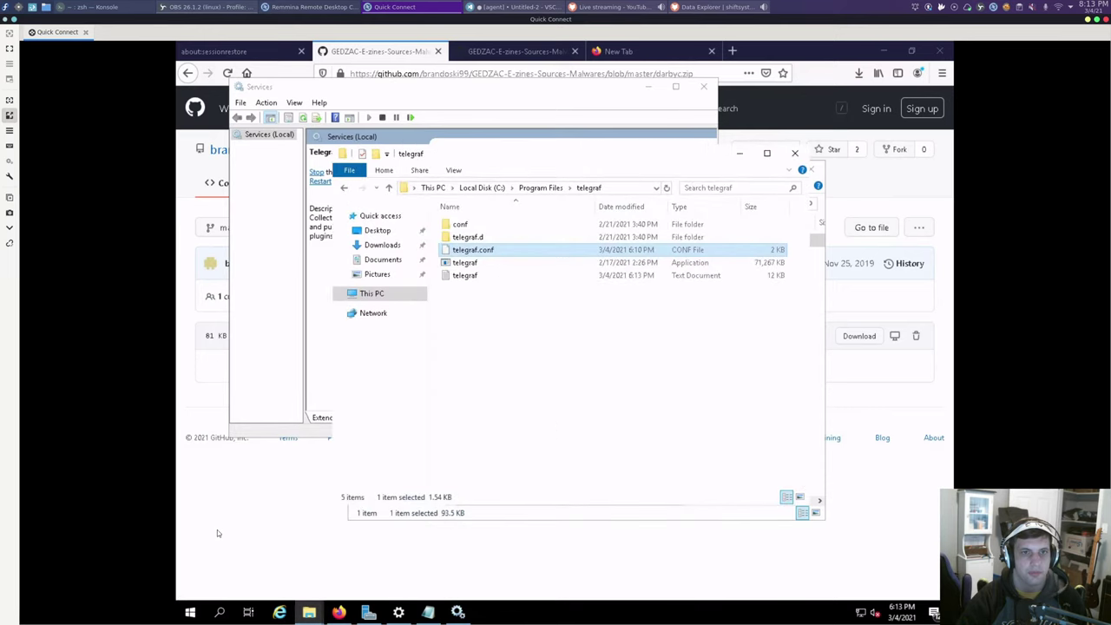
double_click(469, 275)
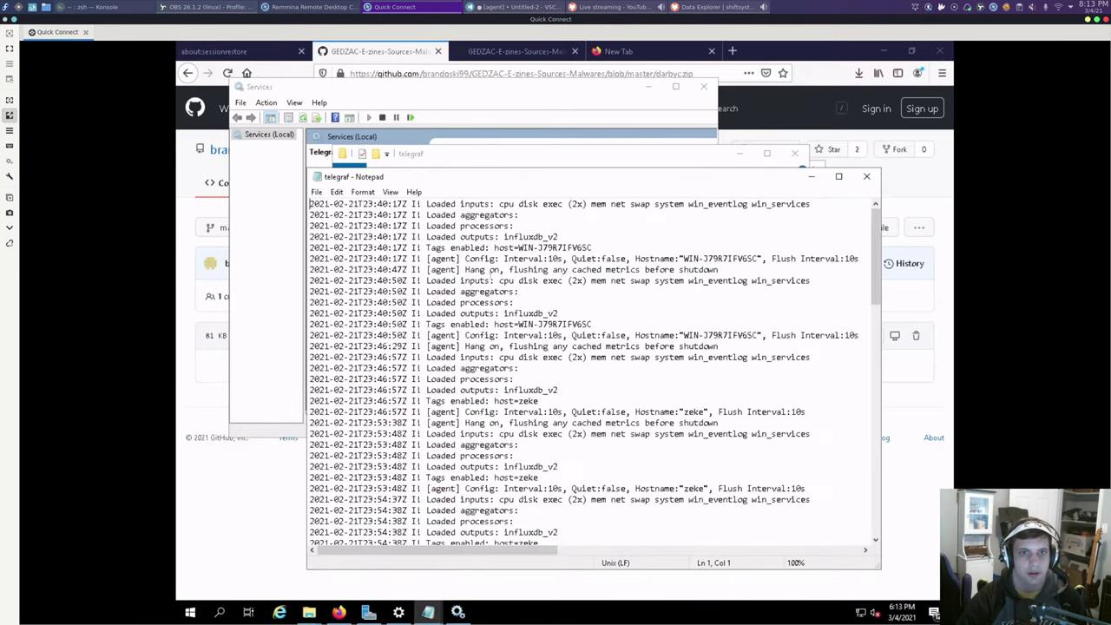
scroll(507, 295, "down", 20)
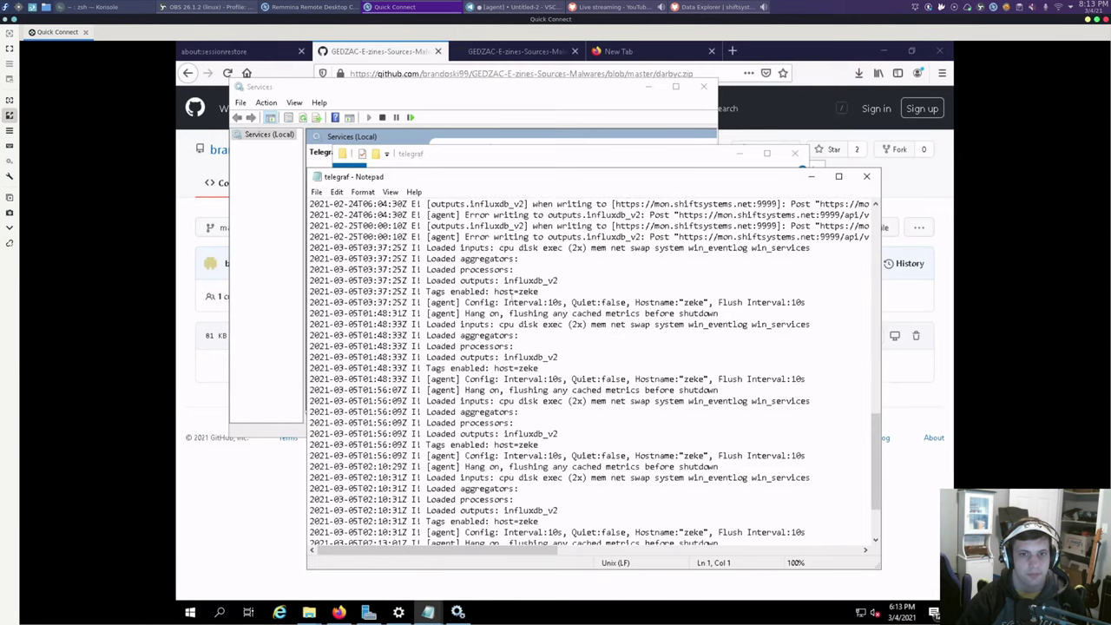